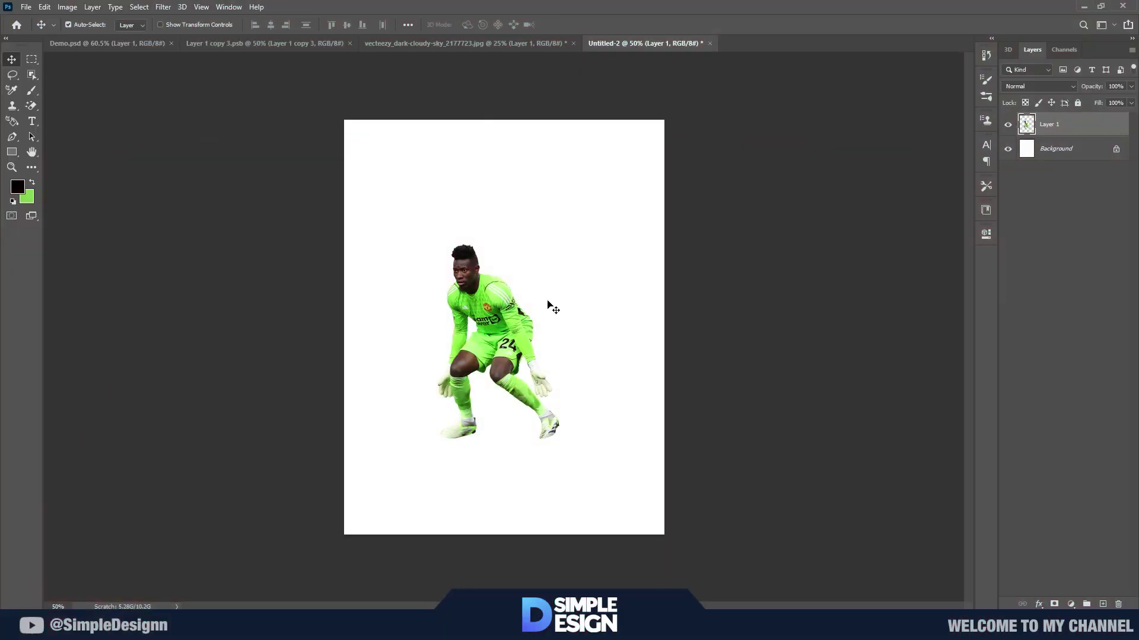
- Drag the goalkeeper cutout until it snaps to the page's vertical centre guide
mouse_move(546, 305)
left_mouse_down()
mouse_move(500, 323)
mouse_move(500, 339)
left_mouse_up()
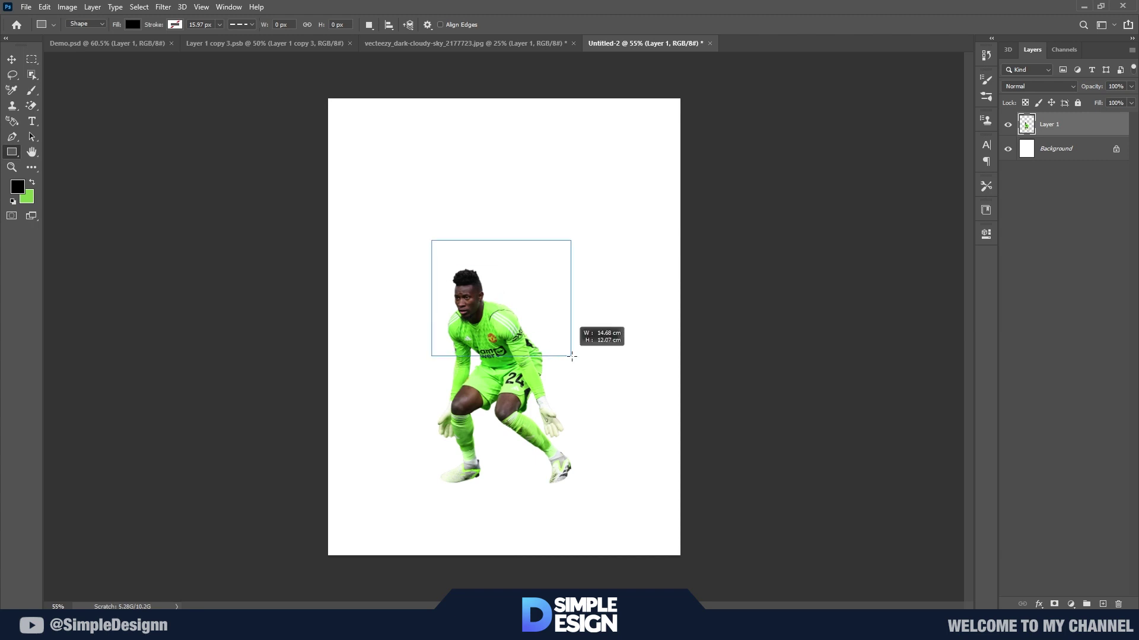
- Draw a large black rectangle over the page and nudge the goalkeeper slightly lower
left_click_drag(572, 356, 620, 444)
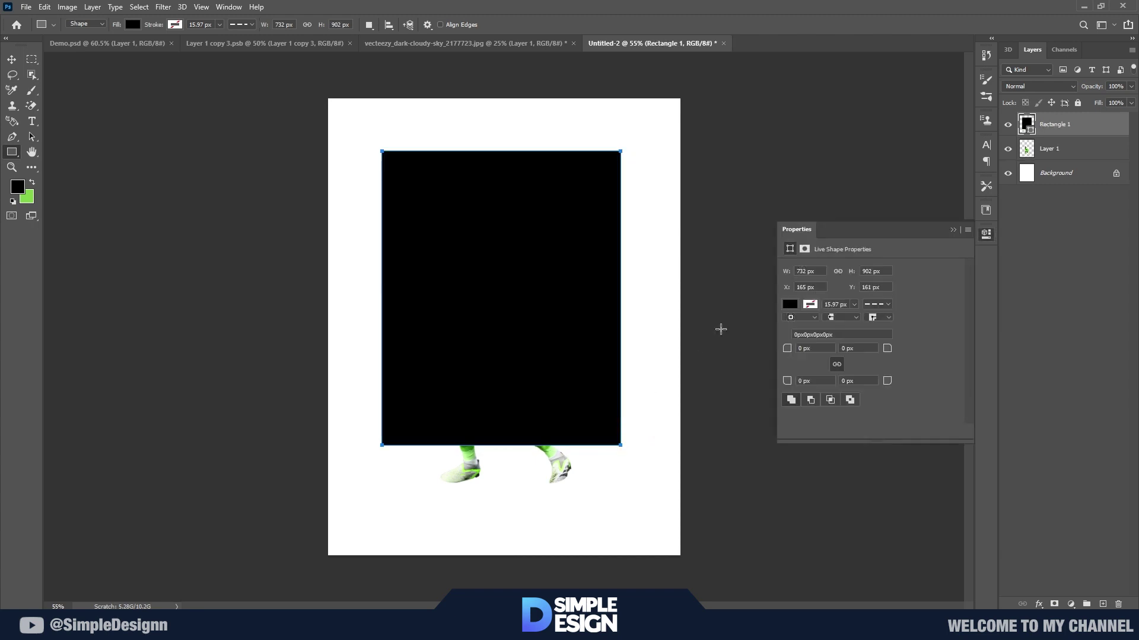
left_click(953, 230)
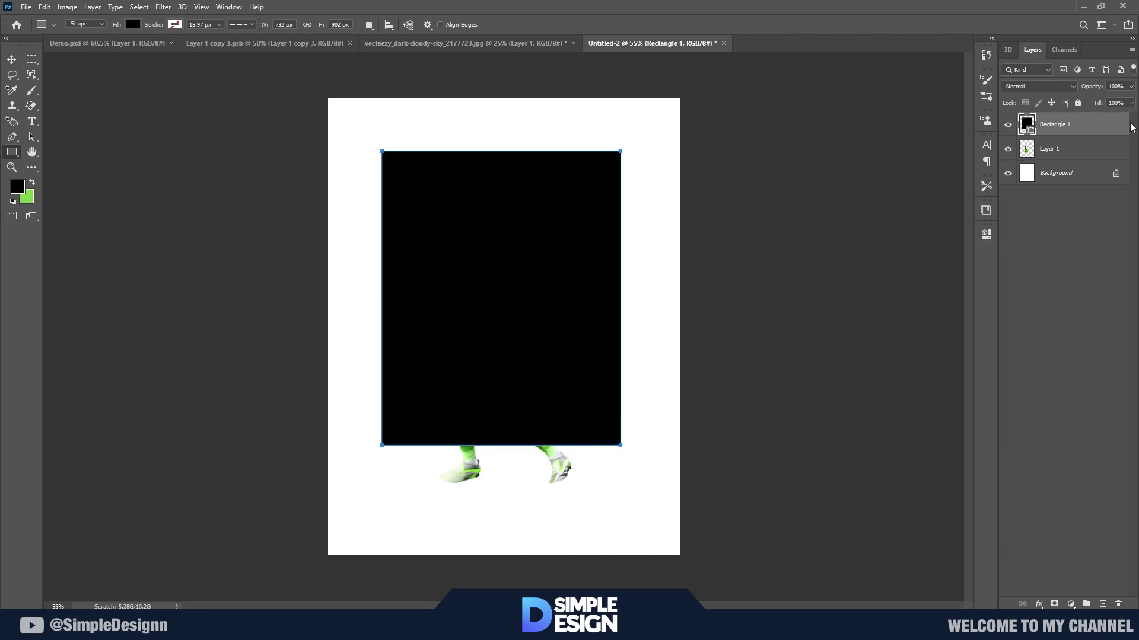
left_click(1009, 125)
left_click_drag(538, 388, 538, 412)
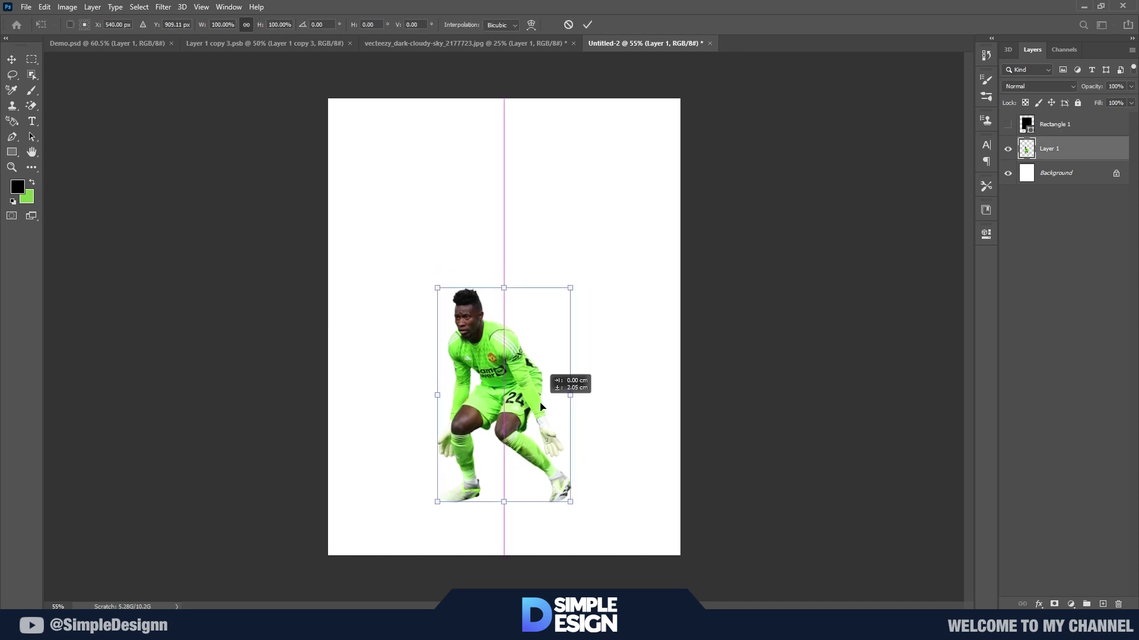
key("Return")
- Send the black rectangle behind the goalkeeper and center it horizontally on the page
left_click(1008, 126)
key("v")
left_click(535, 296)
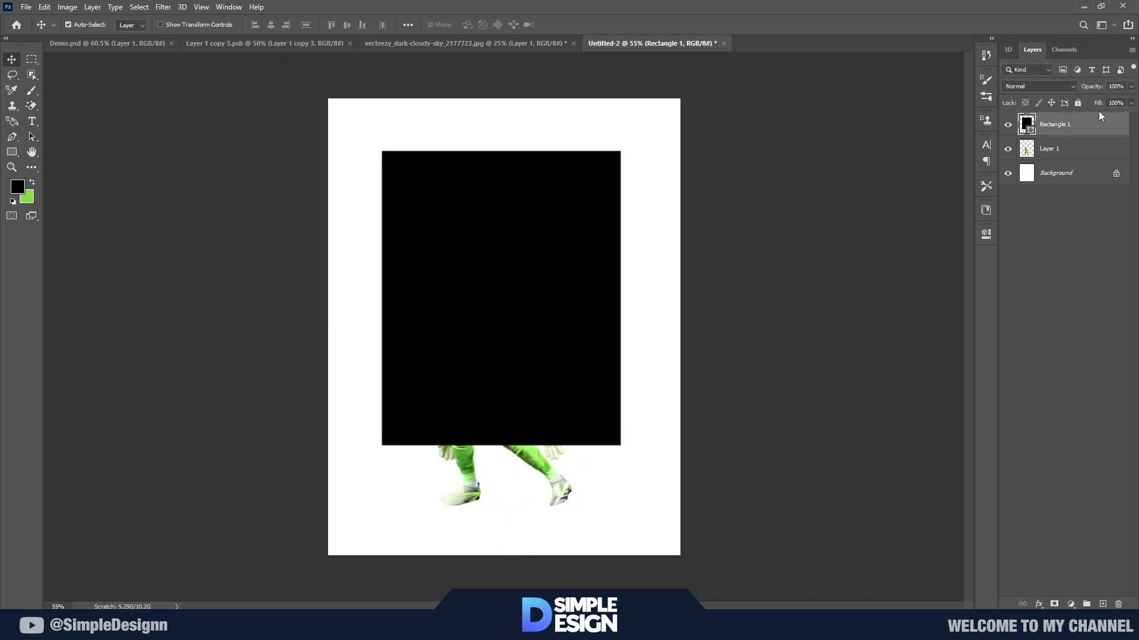
key("ctrl+bracketleft")
left_click(1020, 171, "shift")
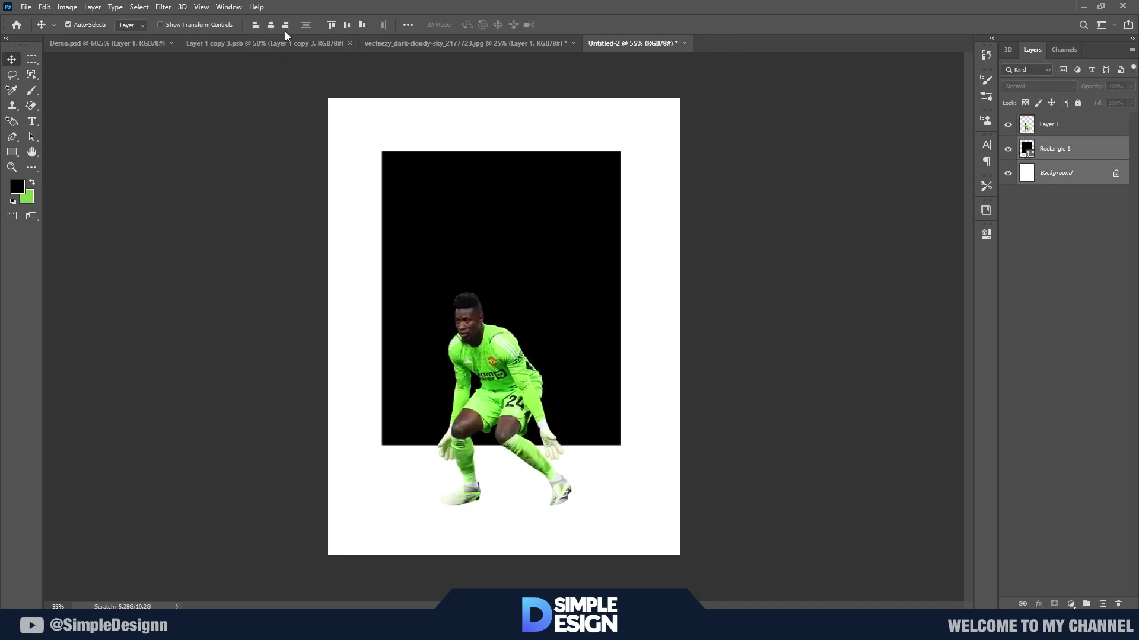
left_click(805, 356)
- Enlarge the black rectangle slightly from its centre
left_click(546, 330)
key("ctrl+0")
key("ctrl+t")
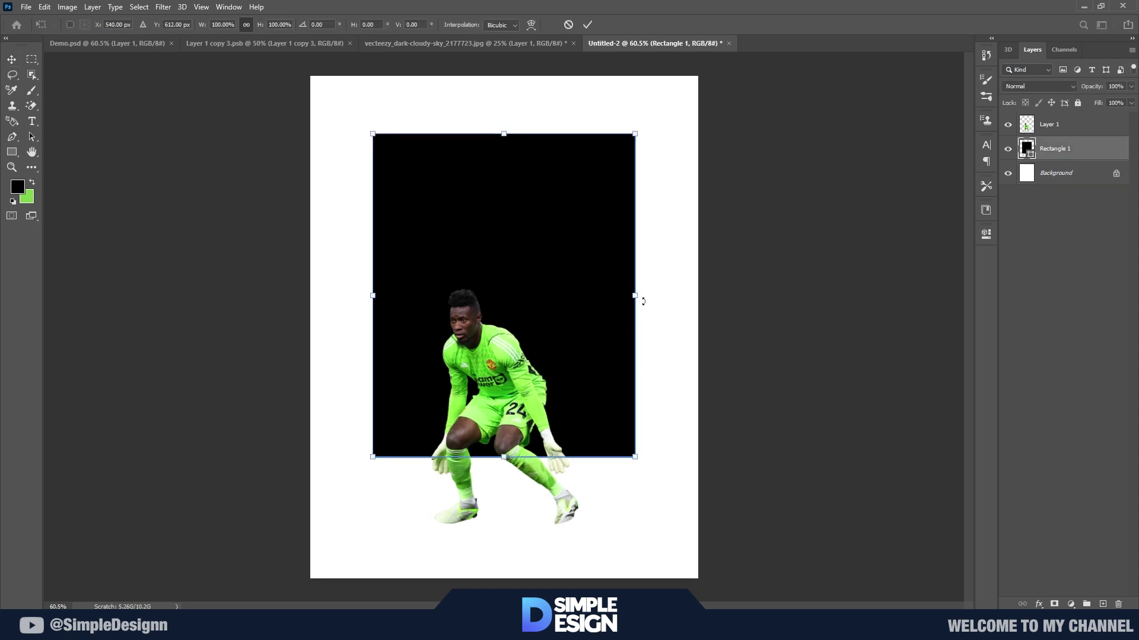
left_click_drag(637, 296, 641, 297)
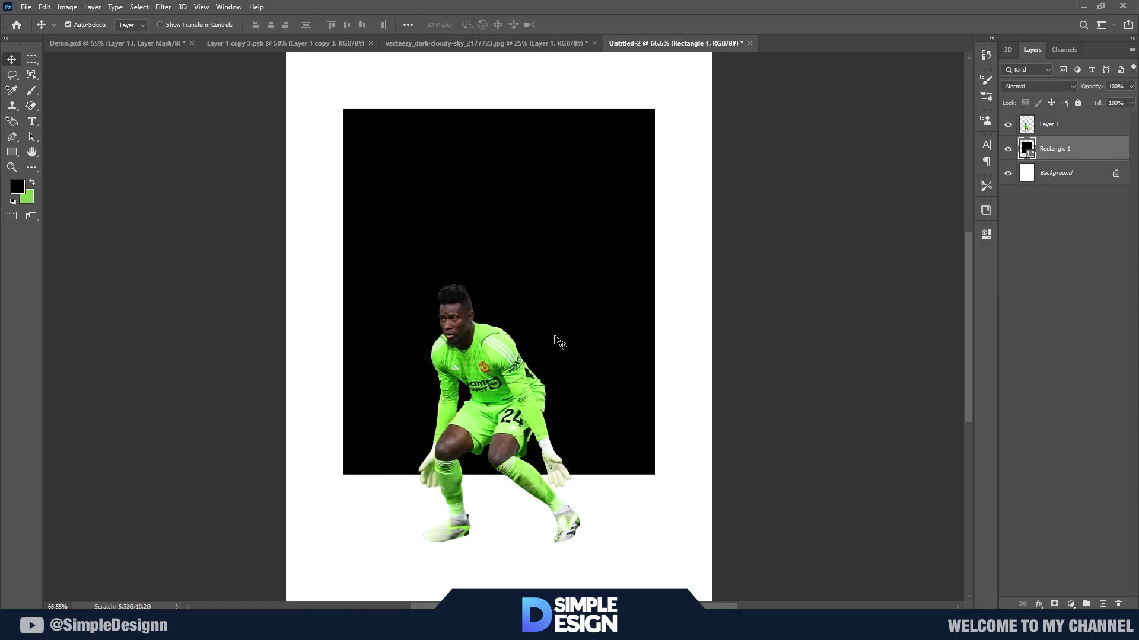
- Paint black with a brush on the mask to rough up the rectangle's right edge
key("b")
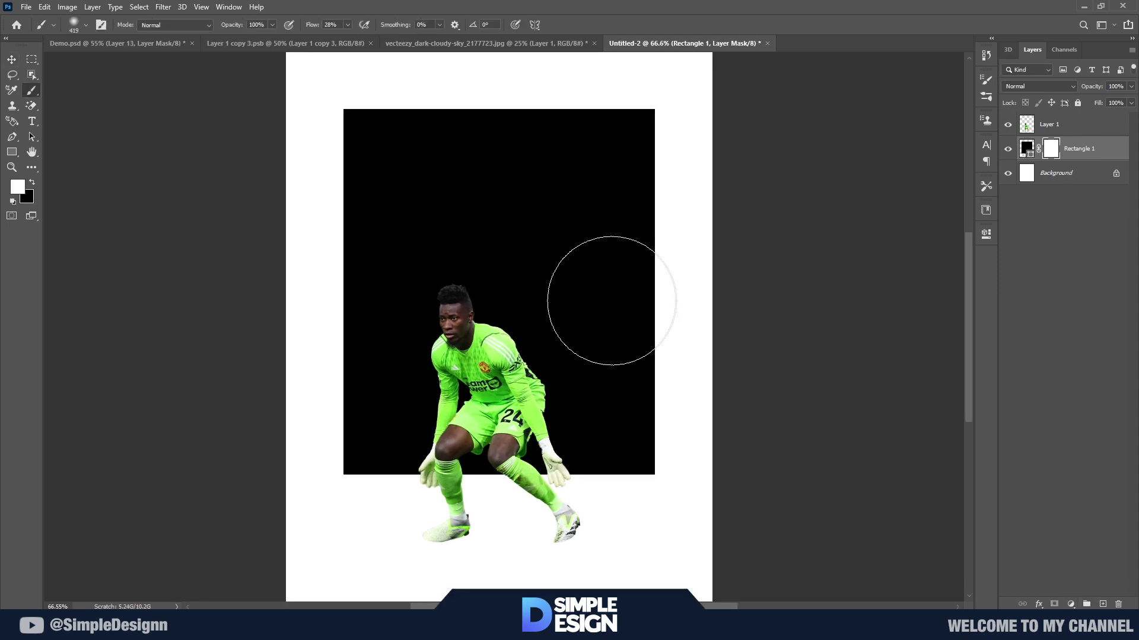
right_click(619, 315)
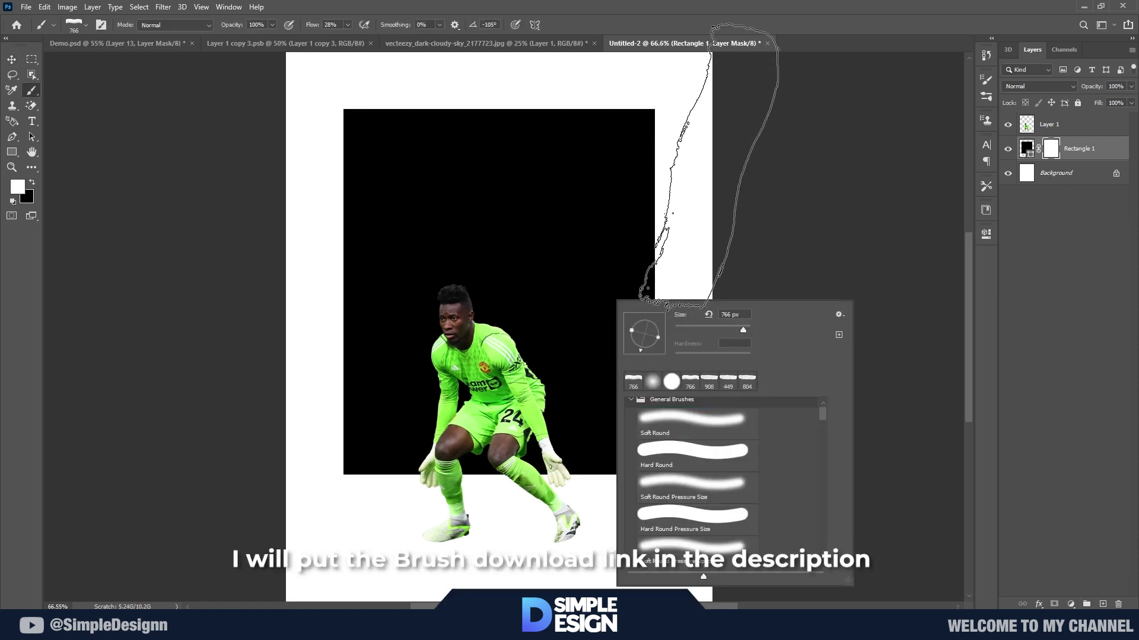
key("Escape")
key("x")
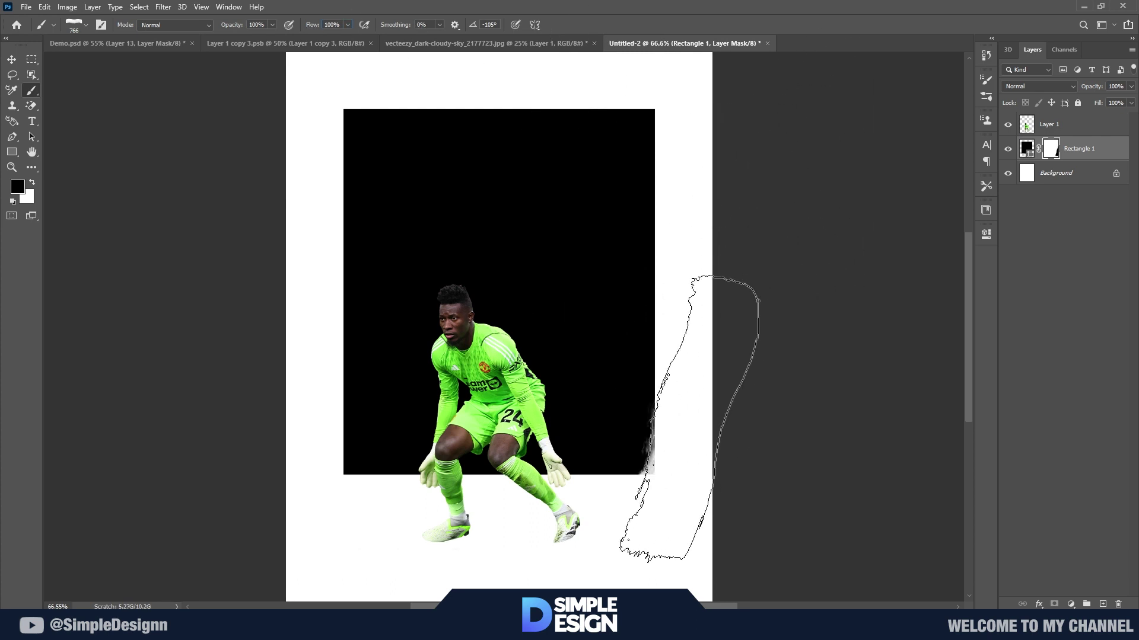
left_click_drag(694, 409, 718, 311)
- Switch to a 908 px brush, shrink it to 569 px, and roughen the rectangle's top edge
right_click(682, 296)
left_click(769, 373)
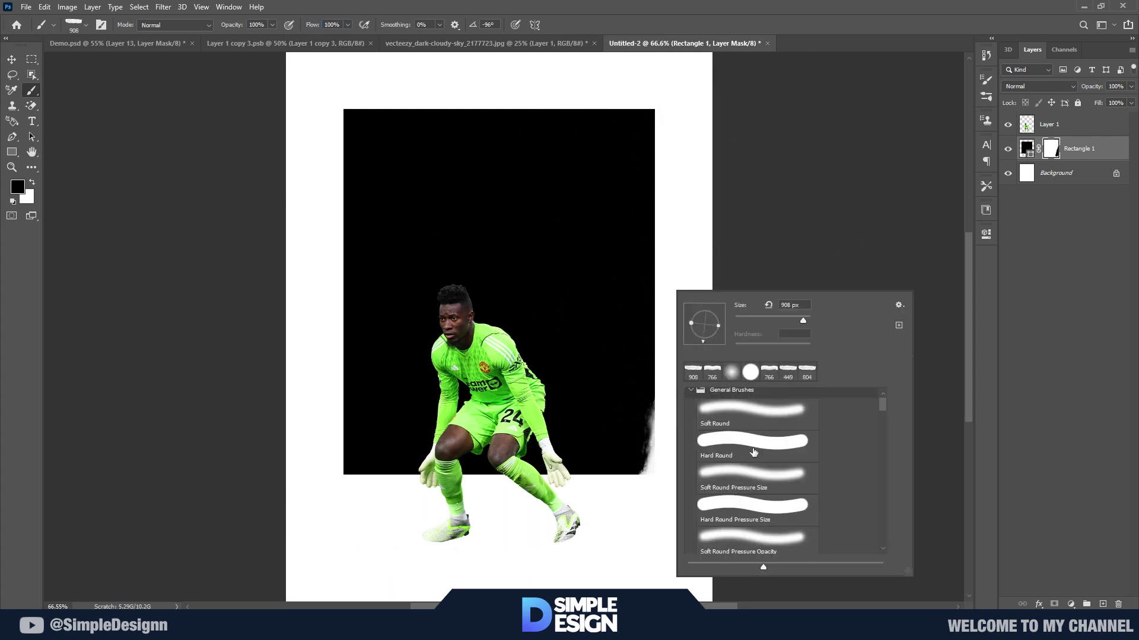
left_click_drag(881, 410, 883, 540)
key("Return")
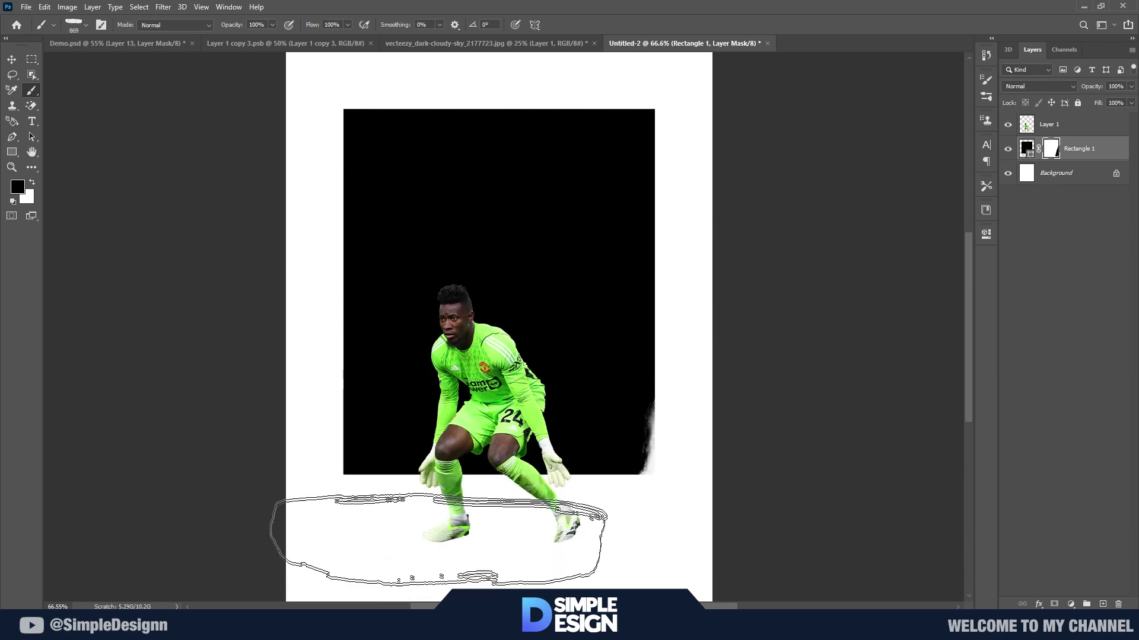
key("bracketleft")
key("bracketleft")
key("bracketleft")
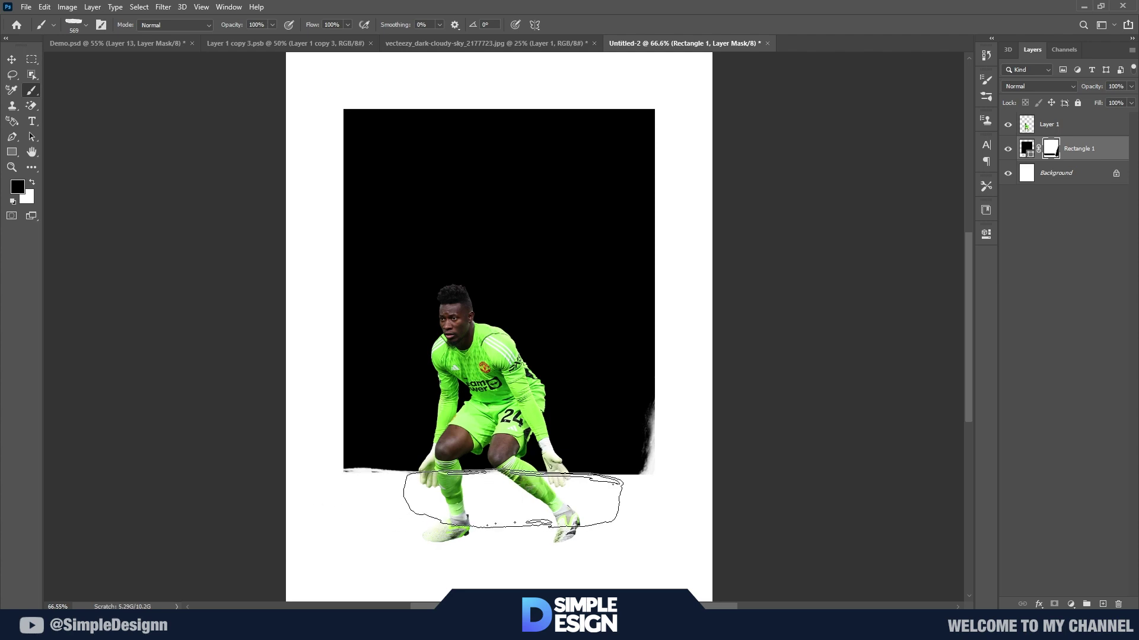
right_click(567, 326)
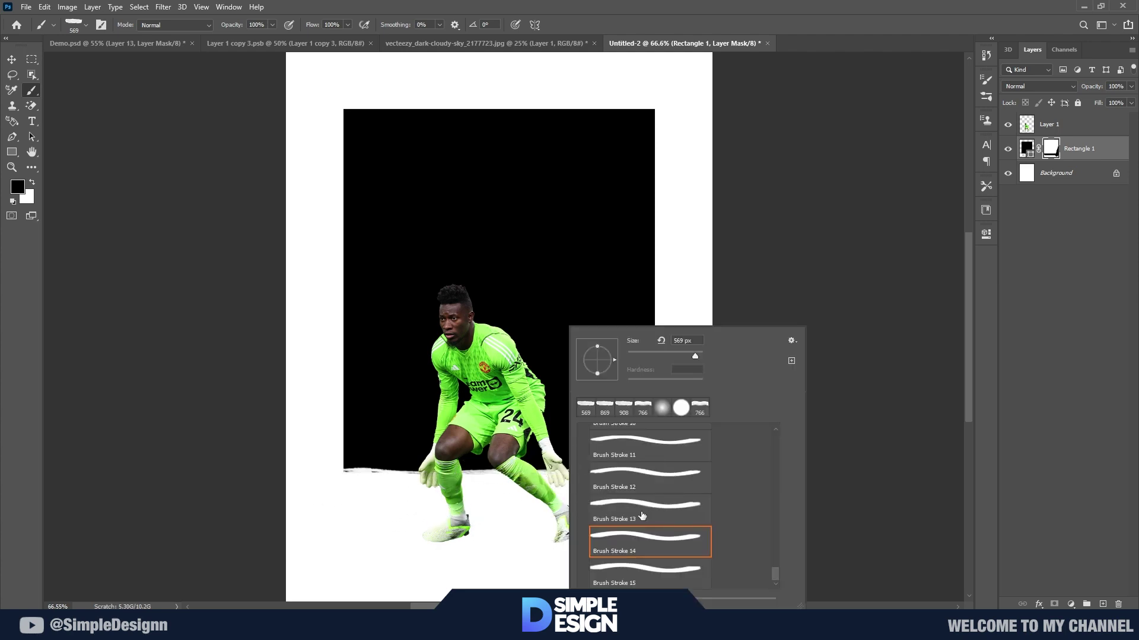
key("Return")
scroll(522, 196, "up", 5)
scroll(414, 178, "up", 3)
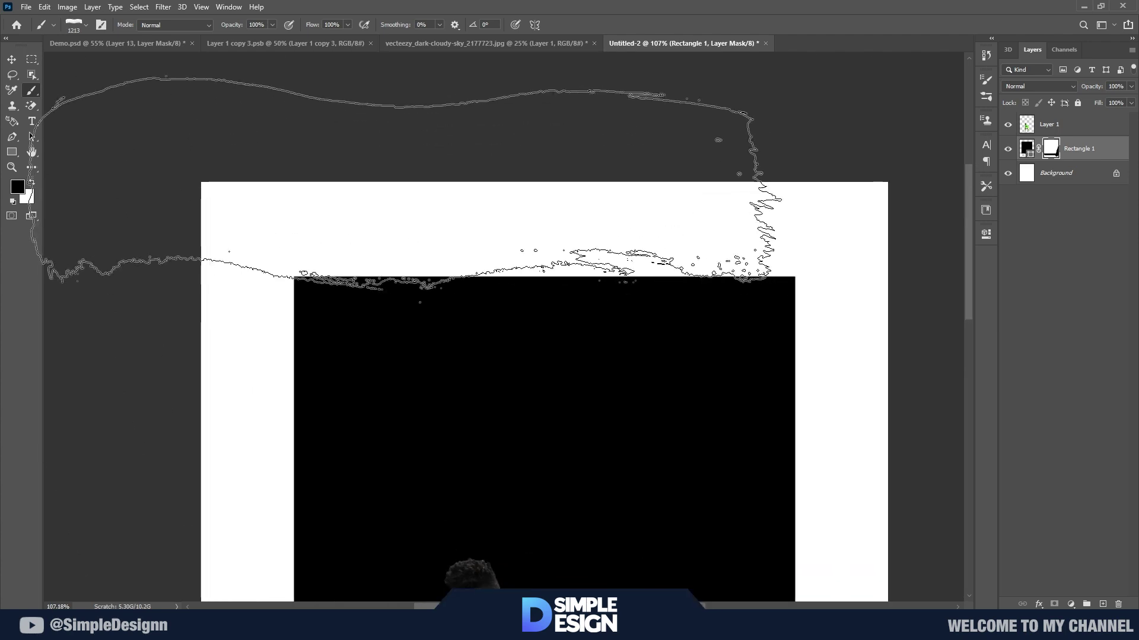
left_click(409, 166)
scroll(435, 171, "down", 1)
scroll(730, 172, "down", 2)
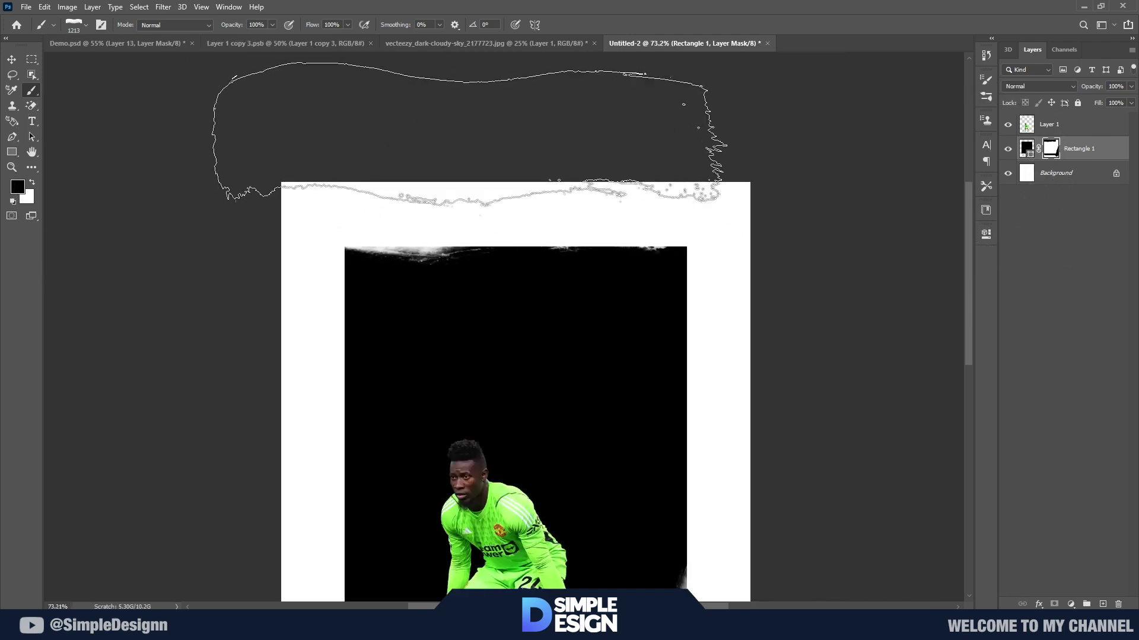
- Rotate the brush-stroke tip angle in the brush presets
right_click(473, 145, "shift")
key("Escape")
right_click(568, 182)
left_click_drag(613, 216, 608, 227)
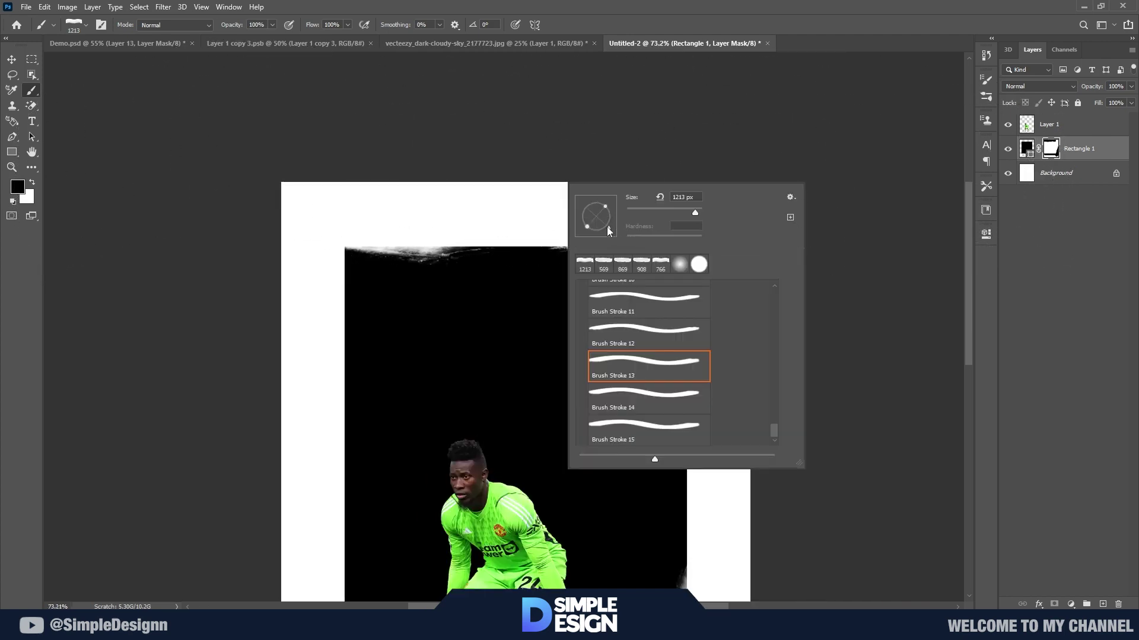
key("Return")
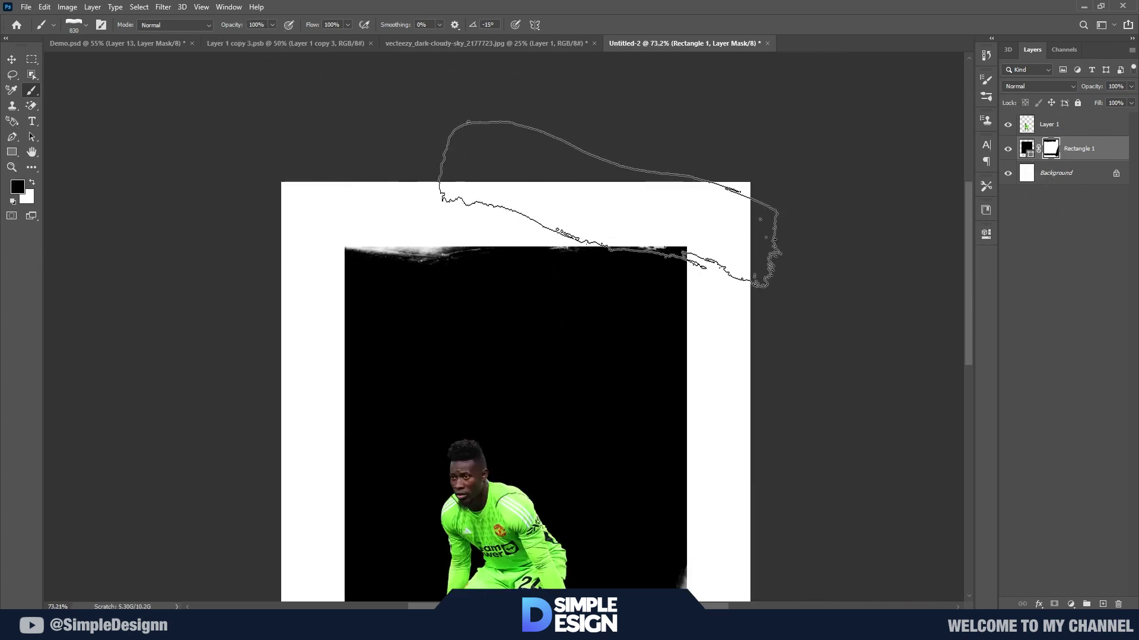
- Turn the brush tip nearly vertical and roughen the rectangle's right edge
right_click(415, 153, "shift")
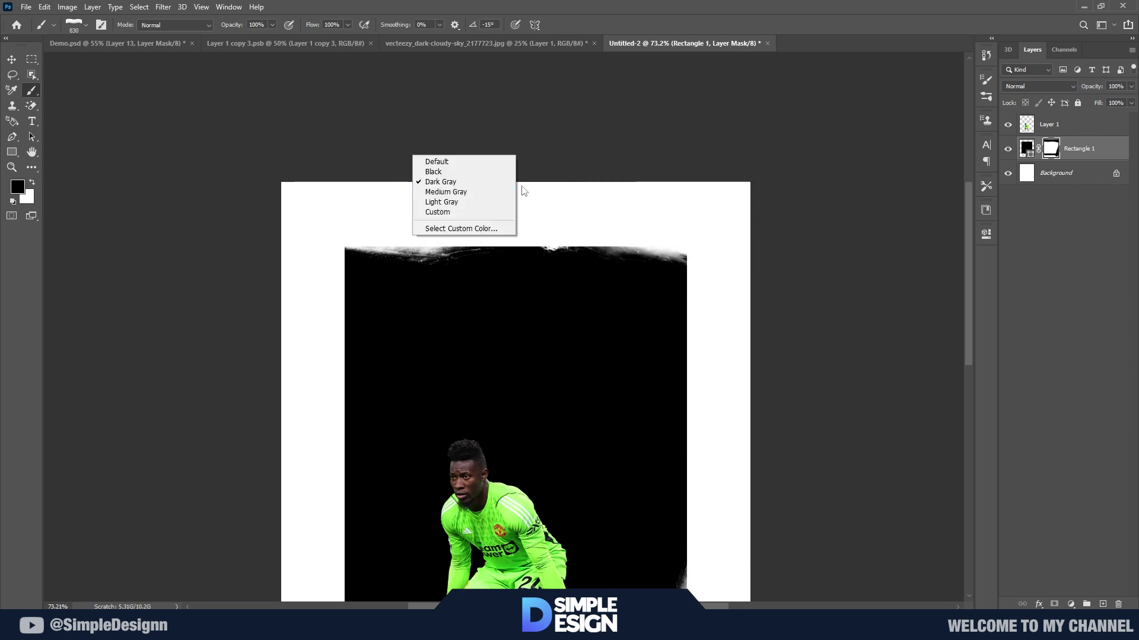
key("Escape")
right_click(584, 195)
left_click_drag(611, 248, 613, 247)
key("Return")
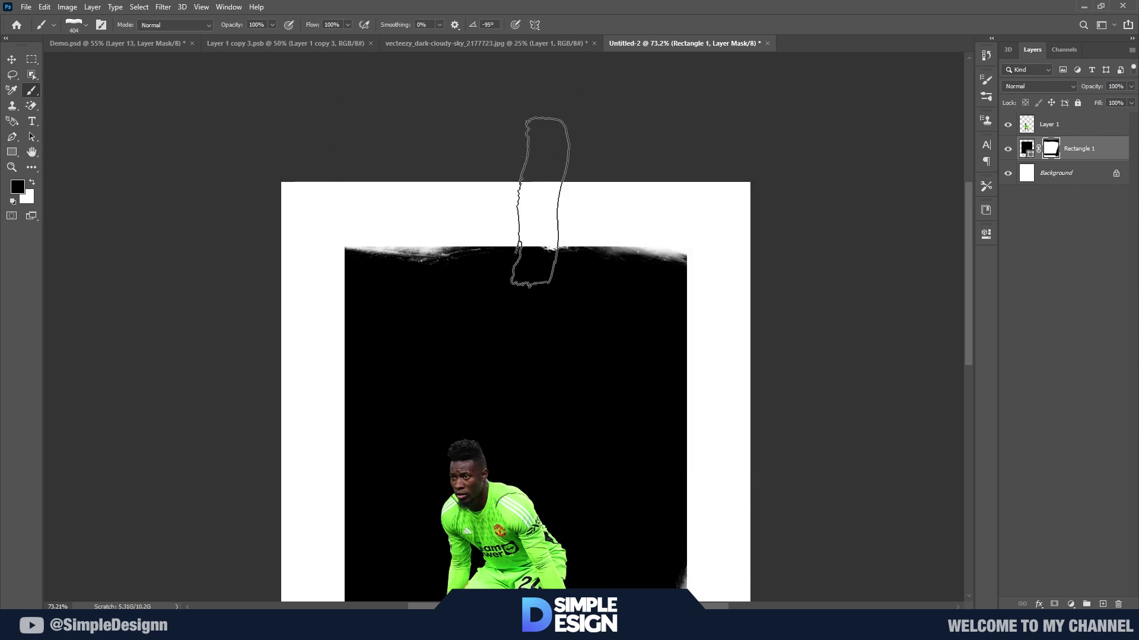
scroll(644, 166, "down", 2)
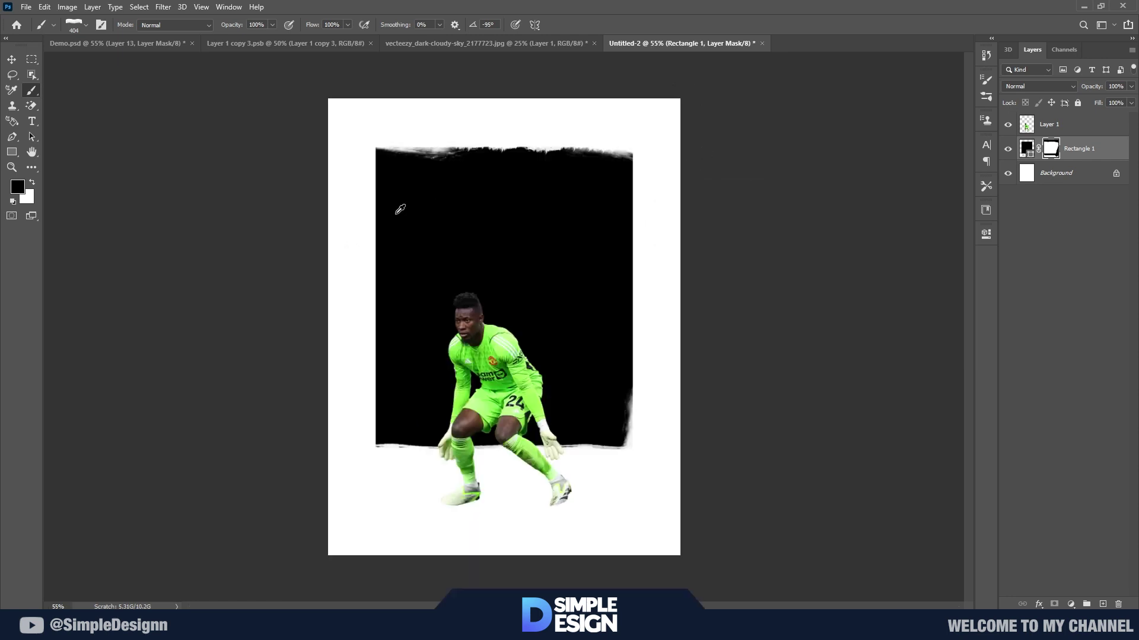
scroll(380, 267, "up", 3)
left_click_drag(802, 317, 830, 370)
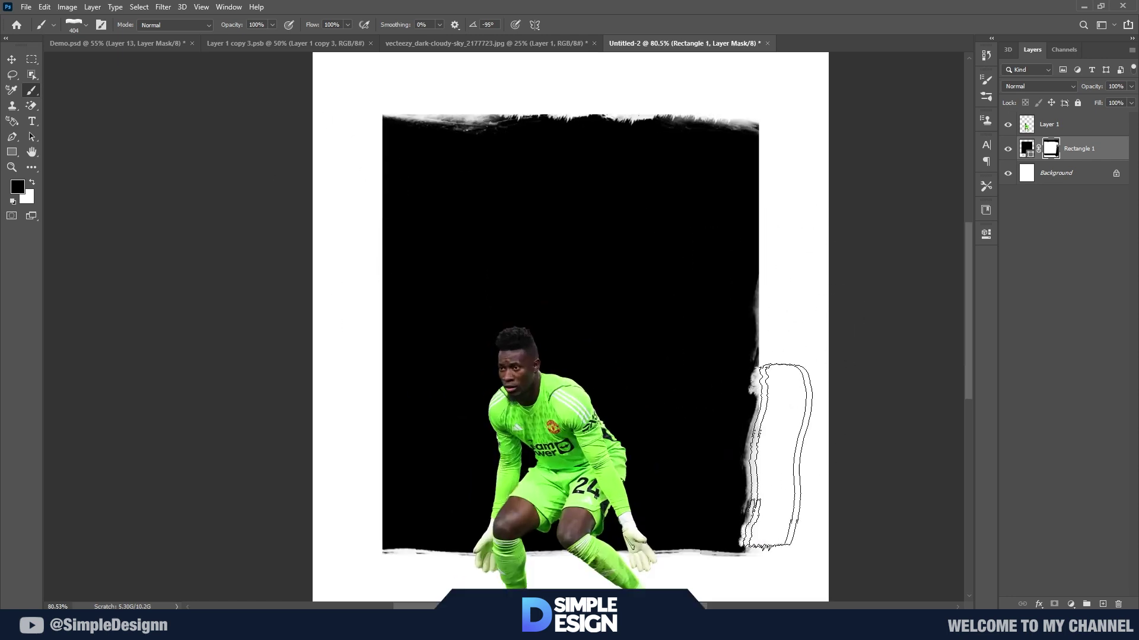
- Switch to the Brush Stroke 11 tip at 415 px, turned vertical
right_click(777, 249)
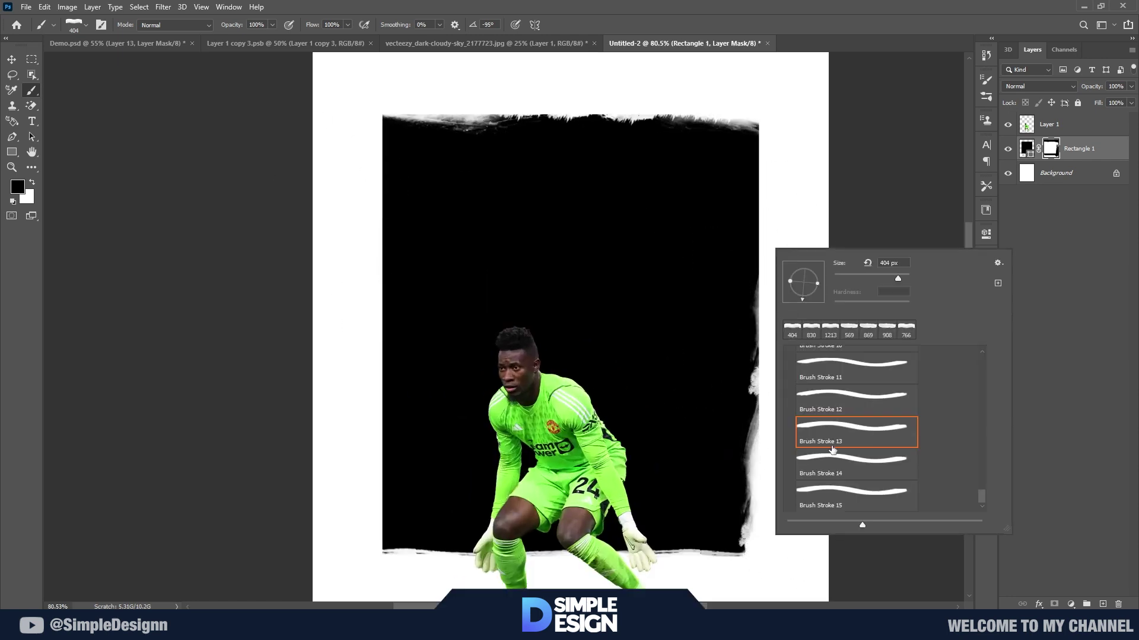
double_click(854, 430)
right_click(638, 243)
double_click(697, 354)
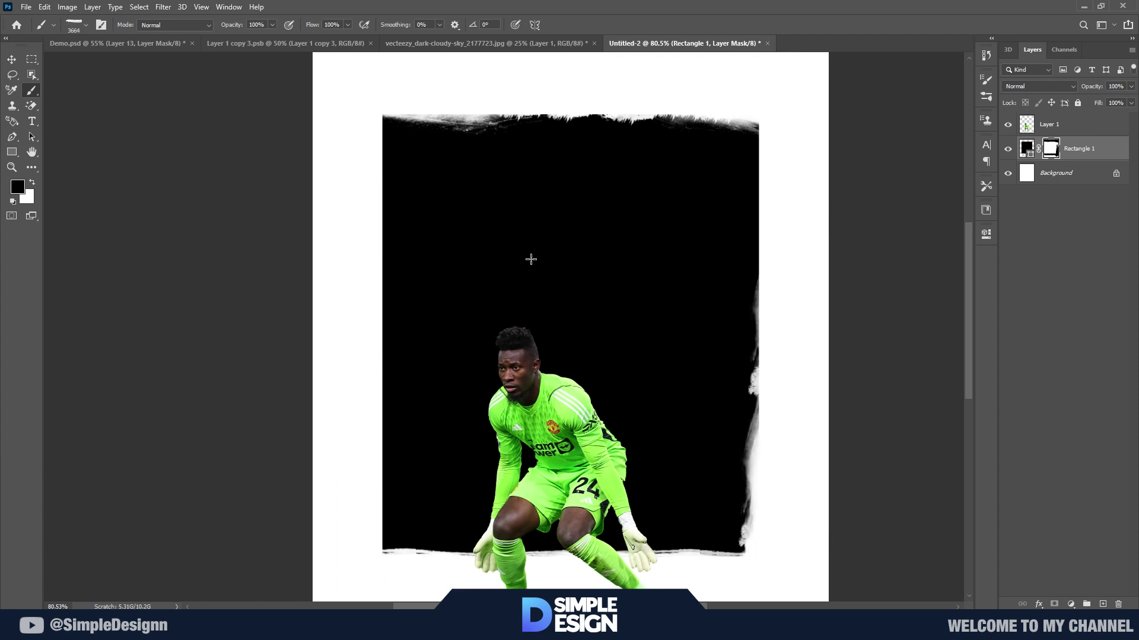
left_click_drag(559, 235, 451, 235)
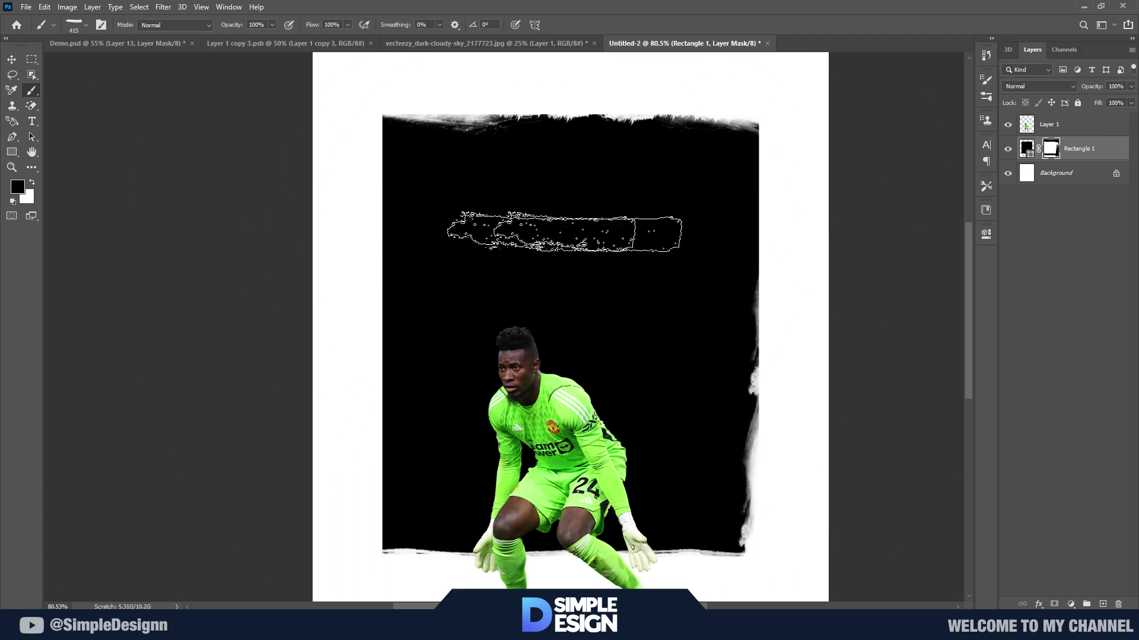
right_click(682, 243)
left_click_drag(706, 293, 667, 291)
key("Return")
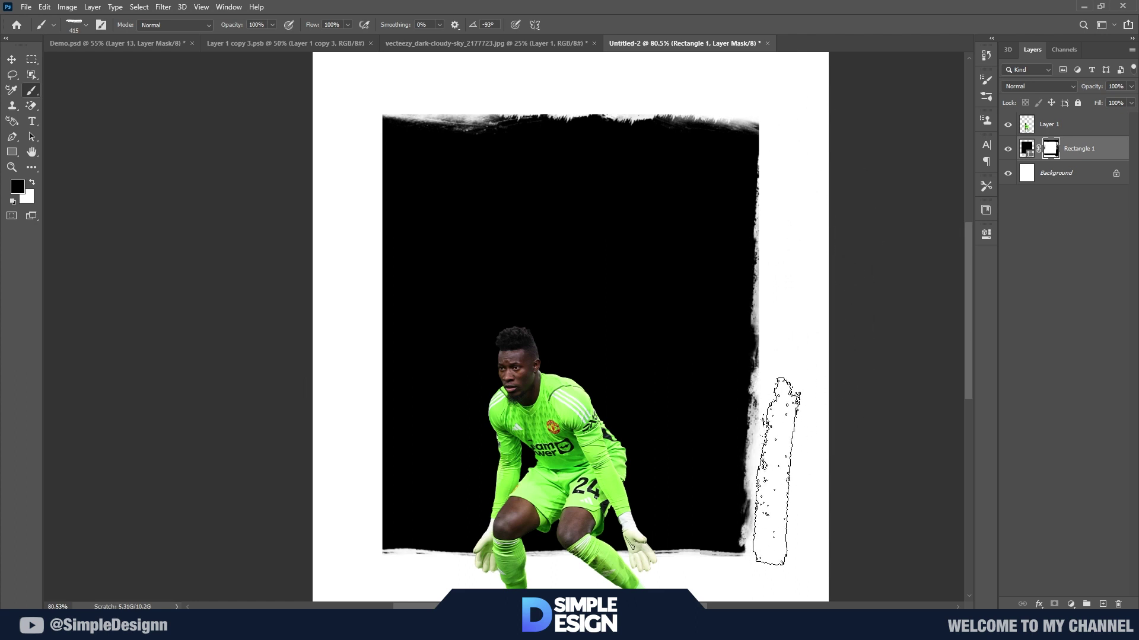
- Switch to a larger brush-stroke tip and rotate it vertical
scroll(415, 284, "down", 4)
scroll(425, 317, "up", 3)
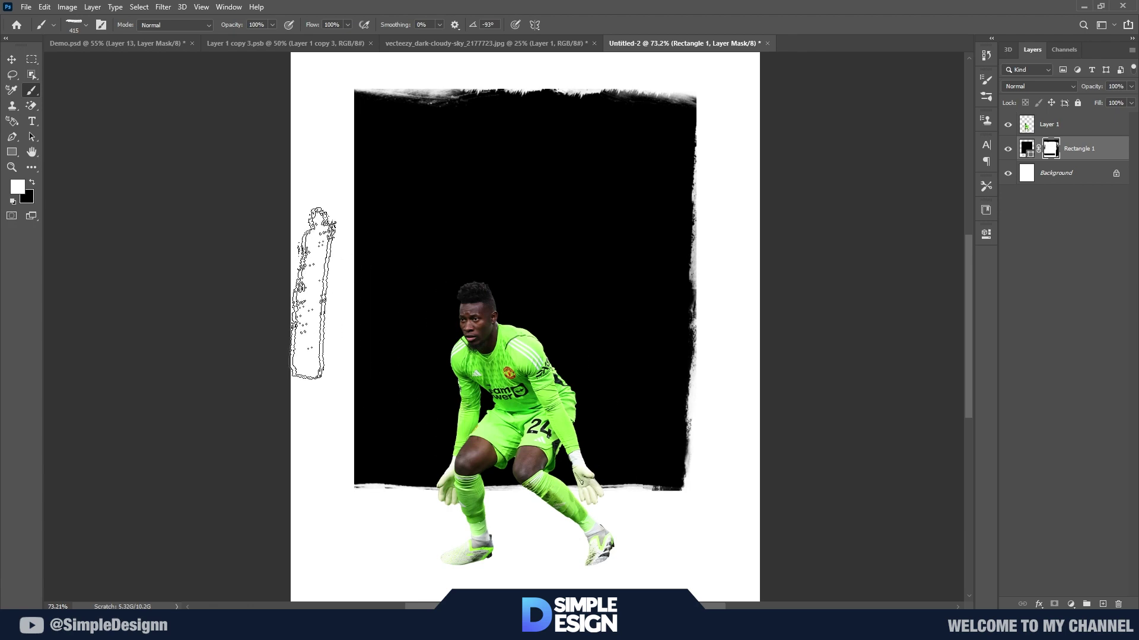
right_click(317, 291)
left_click(398, 450)
key("Return")
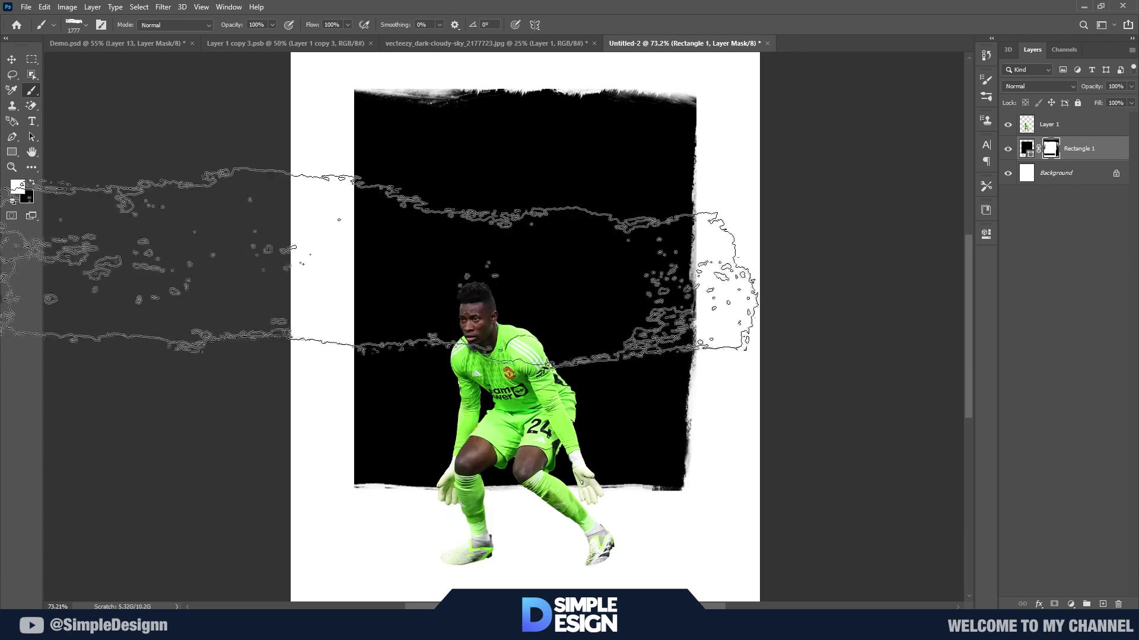
right_click(386, 259)
left_click_drag(436, 309, 415, 319)
key("Return")
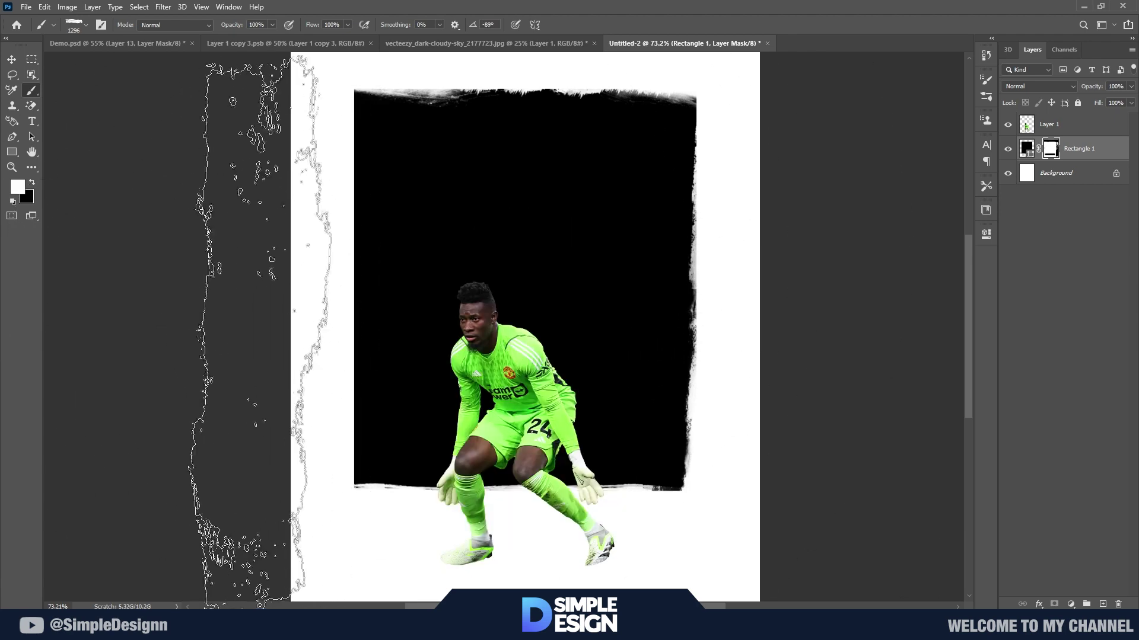
- Shrink the brush and swap to painting with black on the mask
key("bracketleft")
key("bracketleft")
key("bracketleft")
key("x")
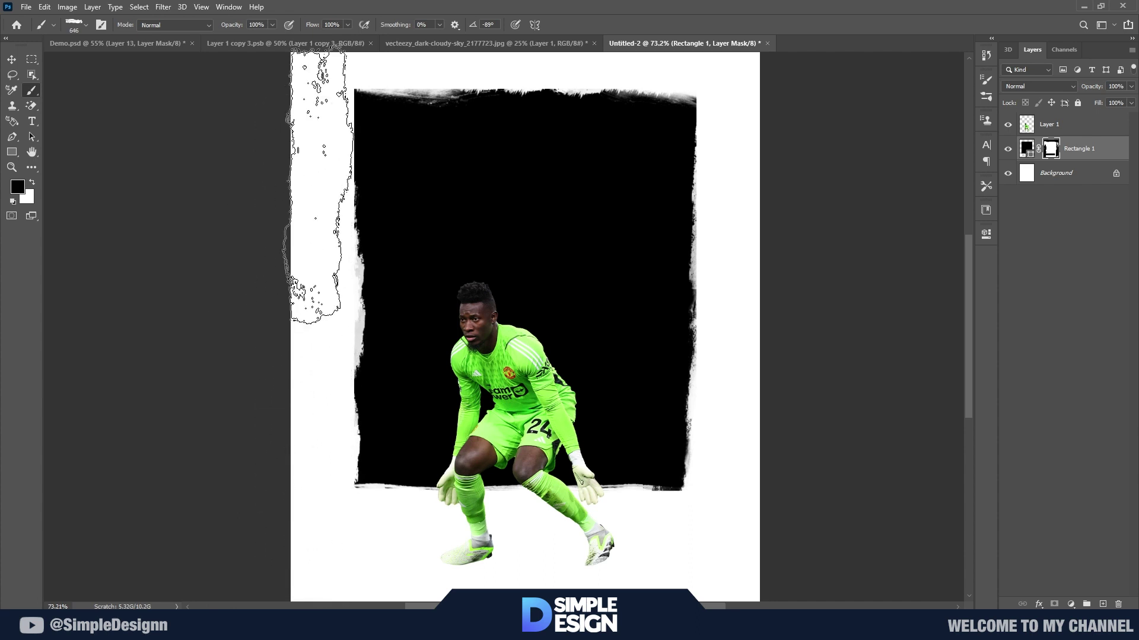
scroll(406, 376, "down", 3)
scroll(511, 382, "up", 2)
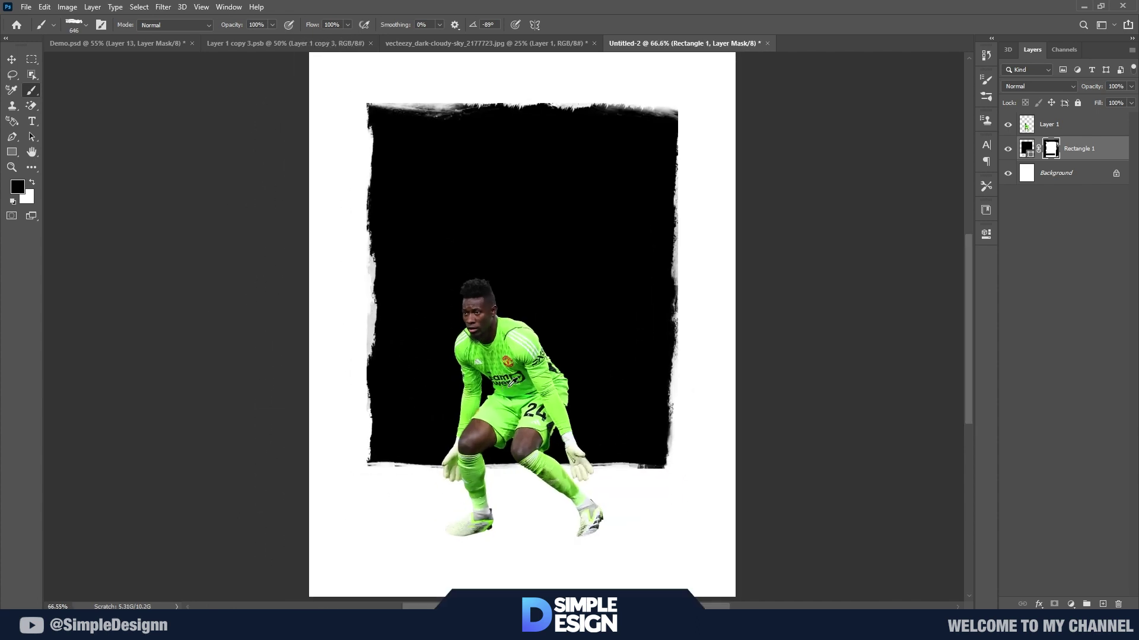
key("v")
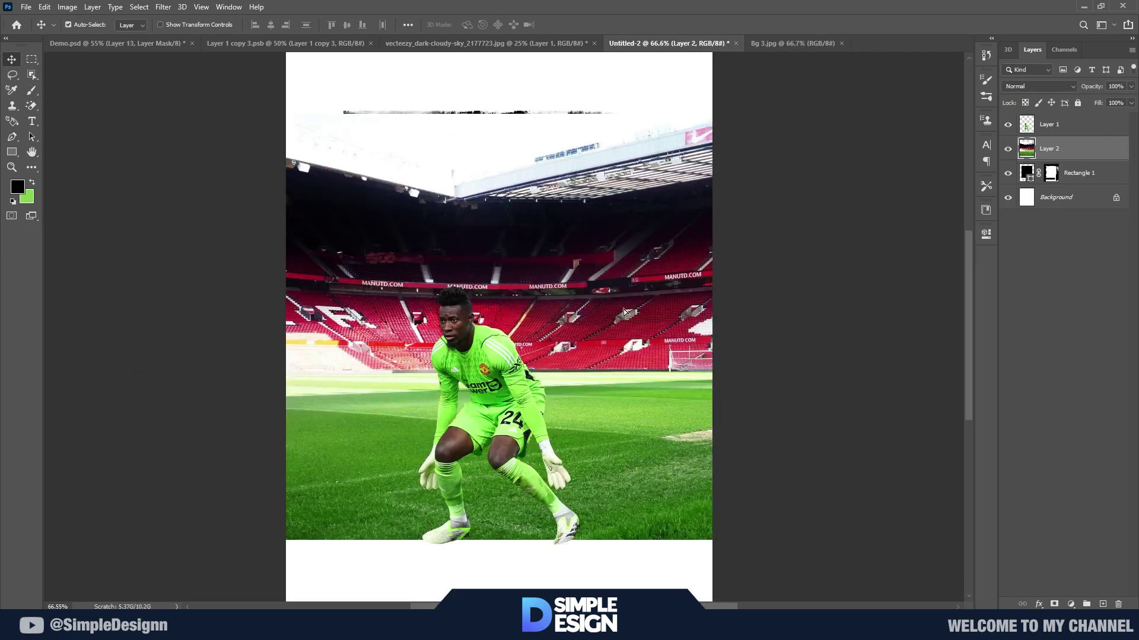
- Clip the stadium photo into the torn rectangle, scaling and shifting it to fit
left_click_drag(624, 312, 624, 278)
left_click(1074, 160, "alt")
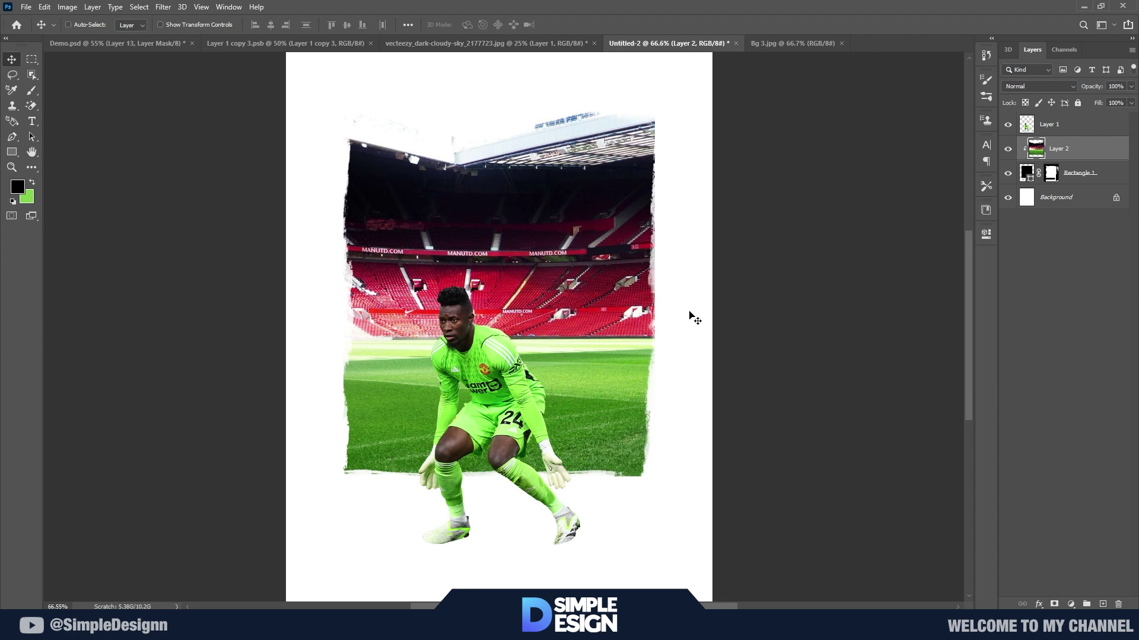
key("ctrl+t")
key("ctrl+minus")
left_click_drag(914, 300, 902, 300)
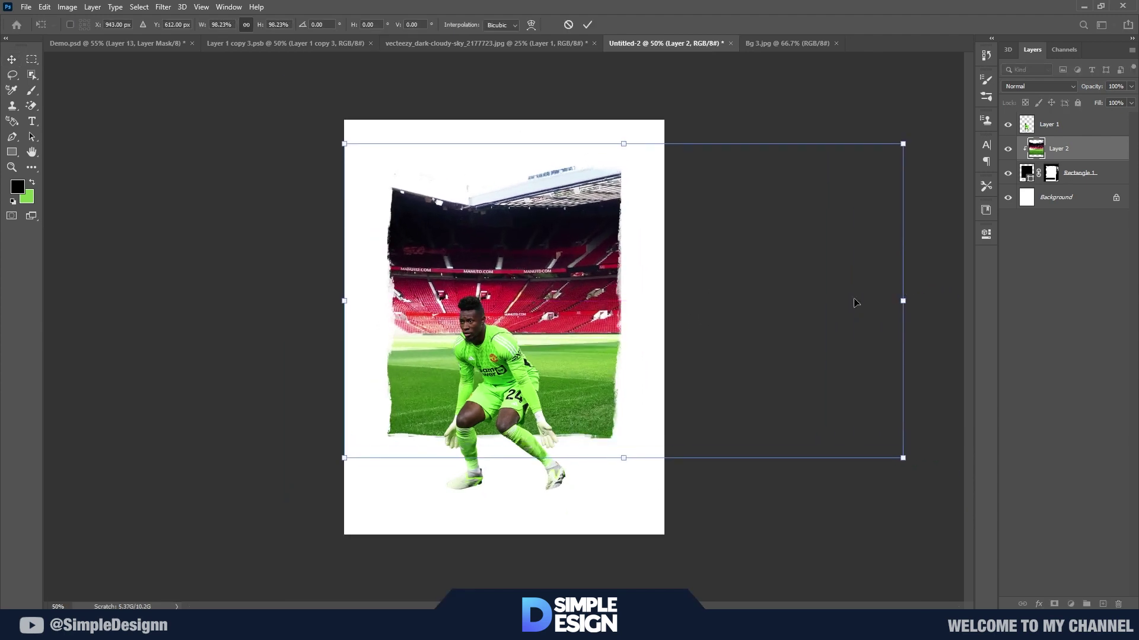
left_click_drag(727, 319, 628, 307)
key("Return")
scroll(532, 308, "up", 3)
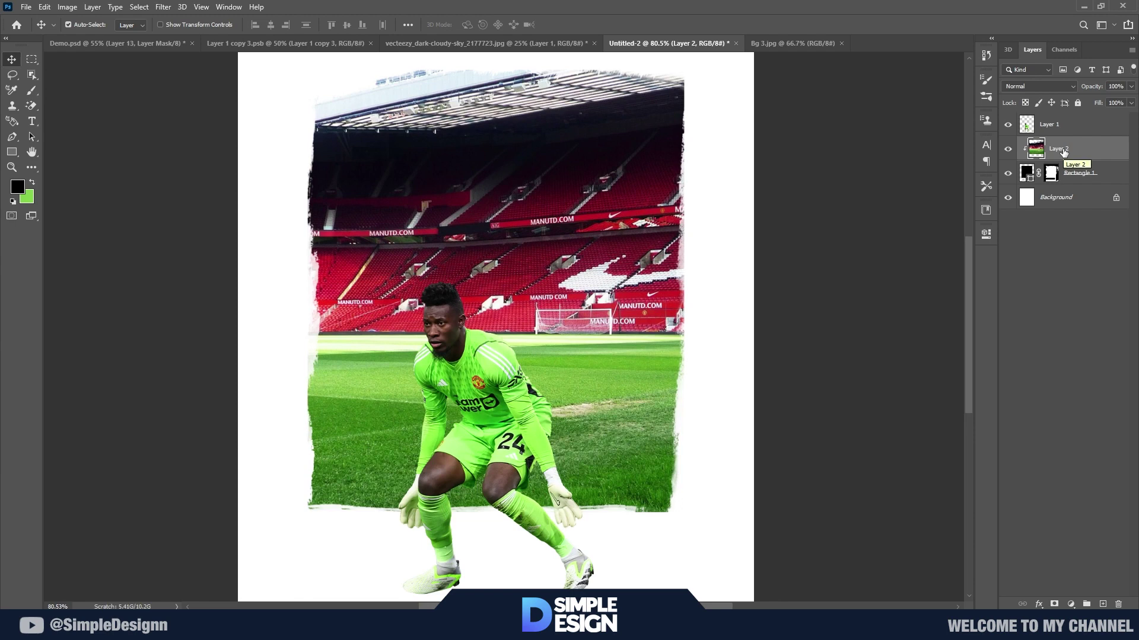
- Desaturate the stadium to grayscale with Hue/Saturation at Saturation -100
key("ctrl+u")
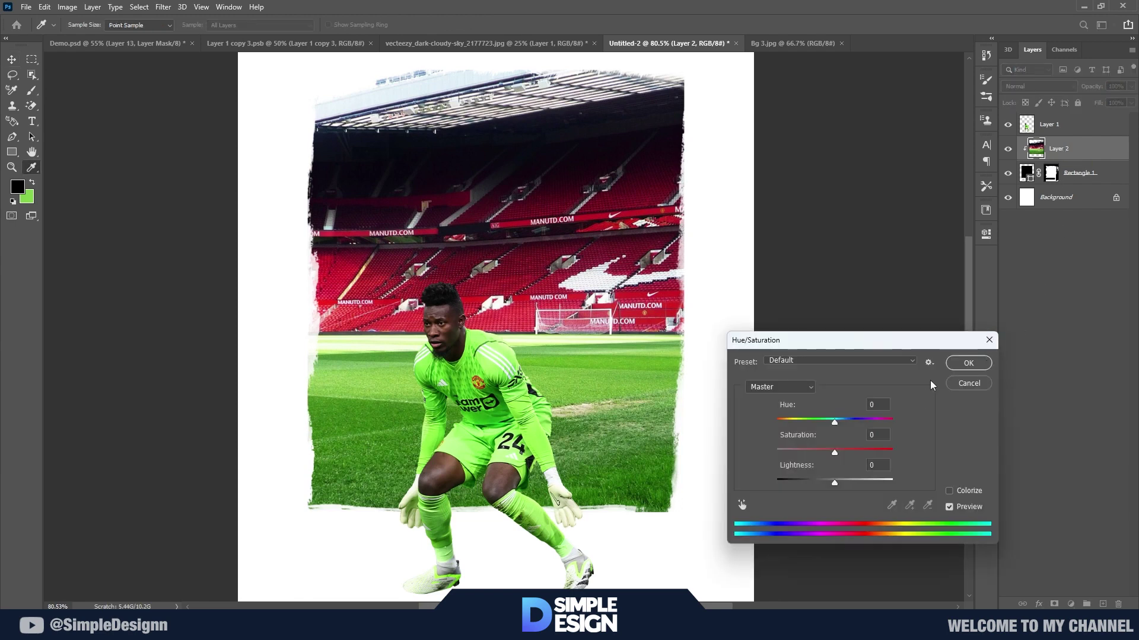
left_click_drag(835, 452, 755, 456)
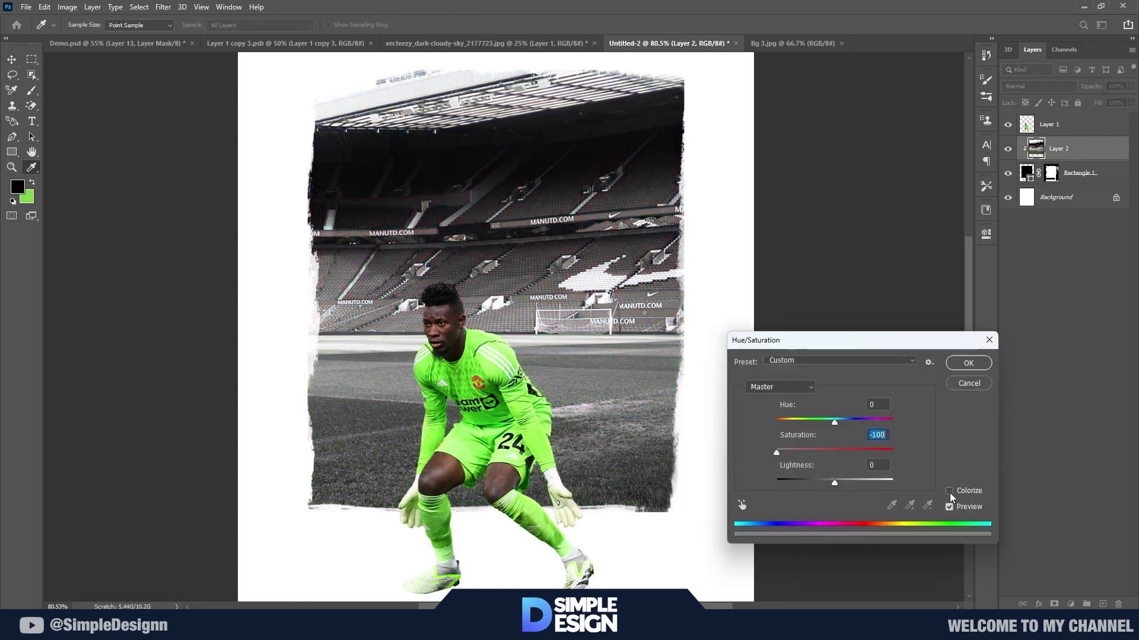
left_click(968, 362)
scroll(795, 412, "down", 2)
- Copy the player close-up into the poster as a layer named Onana
left_click(284, 43)
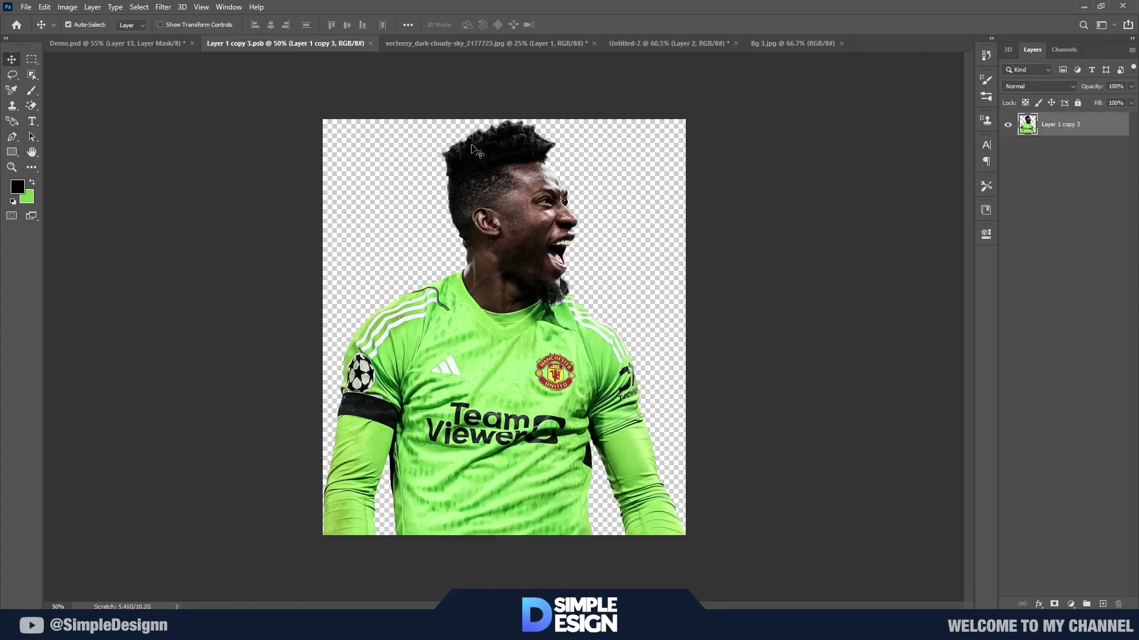
left_click_drag(539, 228, 555, 193)
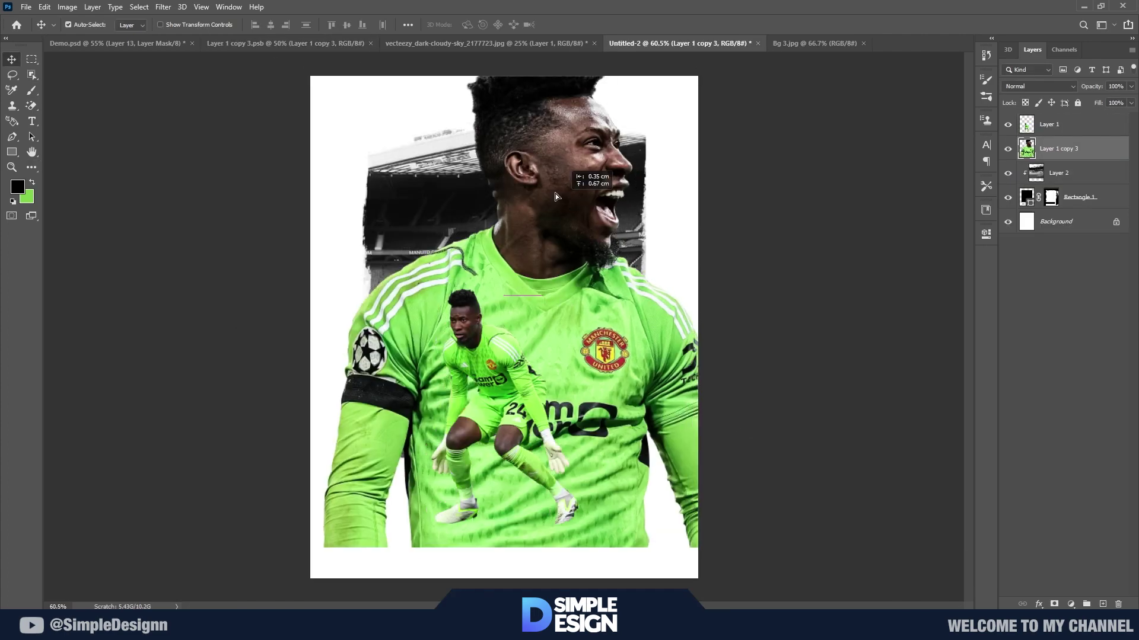
double_click(1059, 149)
type("Onana")
key("Return")
right_click(1055, 151)
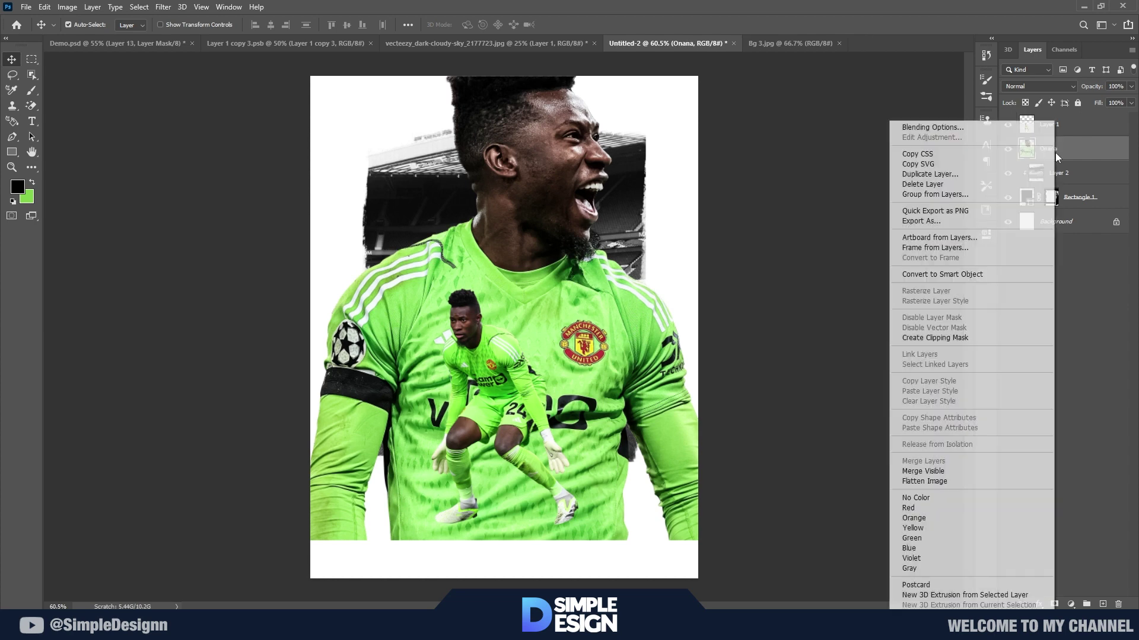
key("Escape")
- Scale the Onana close-up down and clip it into the torn frame
key("ctrl+t")
left_click_drag(742, 309, 694, 297)
key("Return")
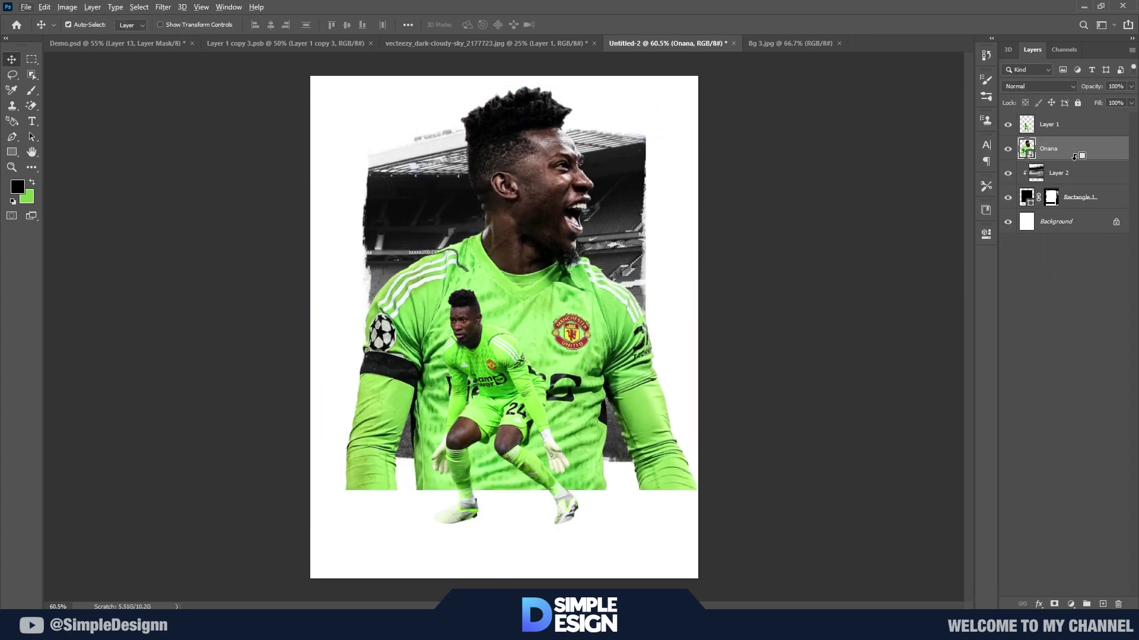
left_click_drag(1079, 159, 1079, 185)
left_click(1076, 197, "shift")
- Group the poster layers and move the group down on the page
key("ctrl+g")
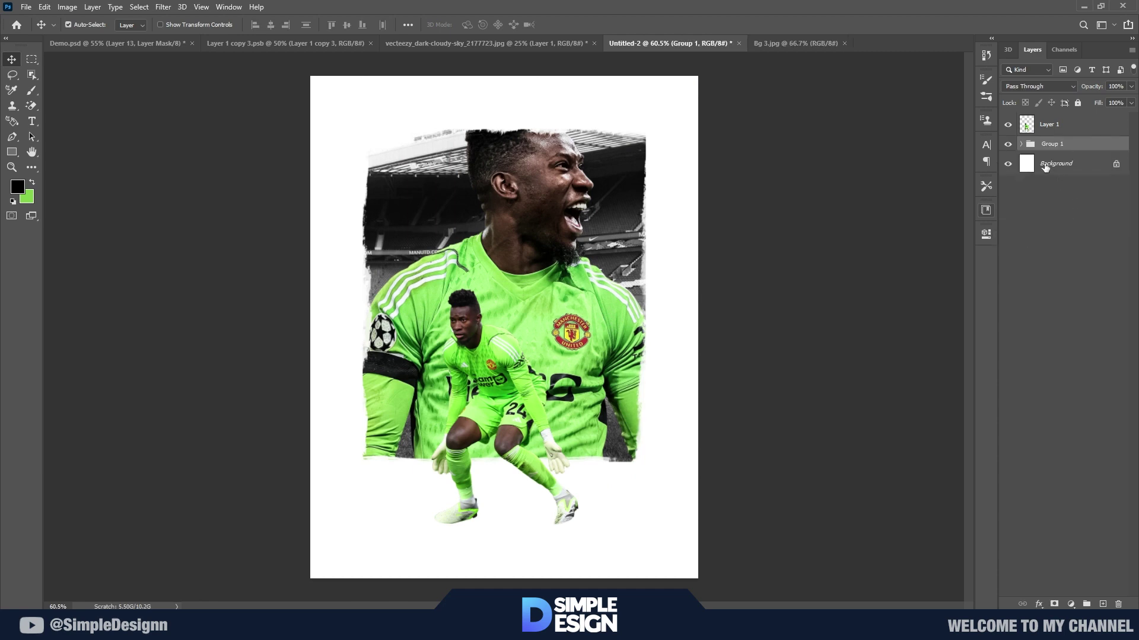
key("ctrl+t")
left_click_drag(611, 290, 613, 312)
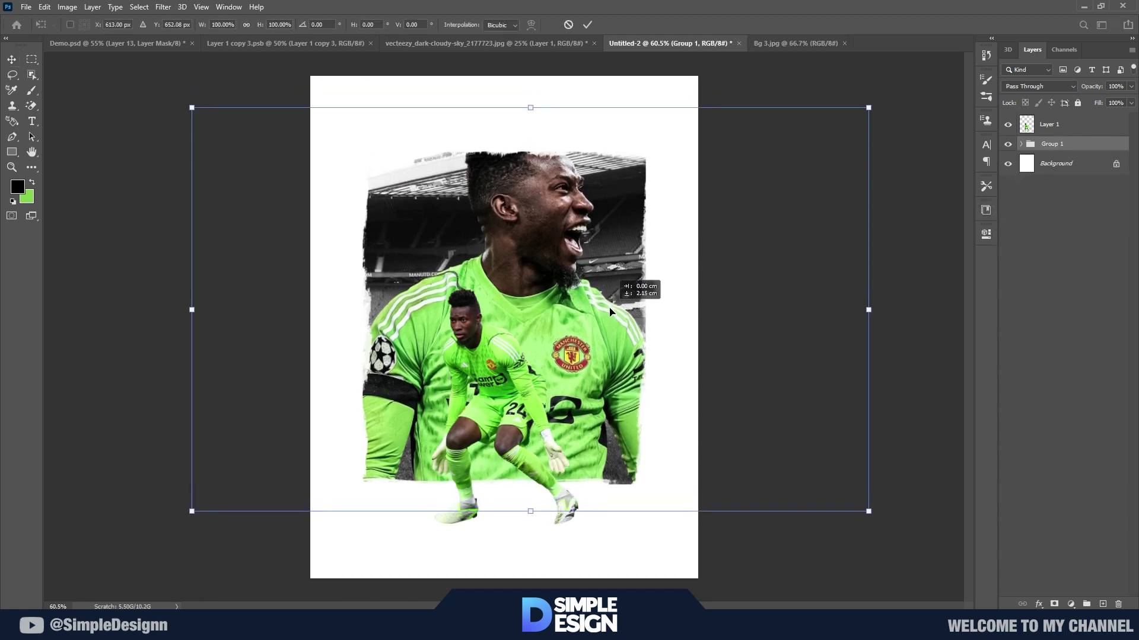
key("Return")
left_click(509, 386)
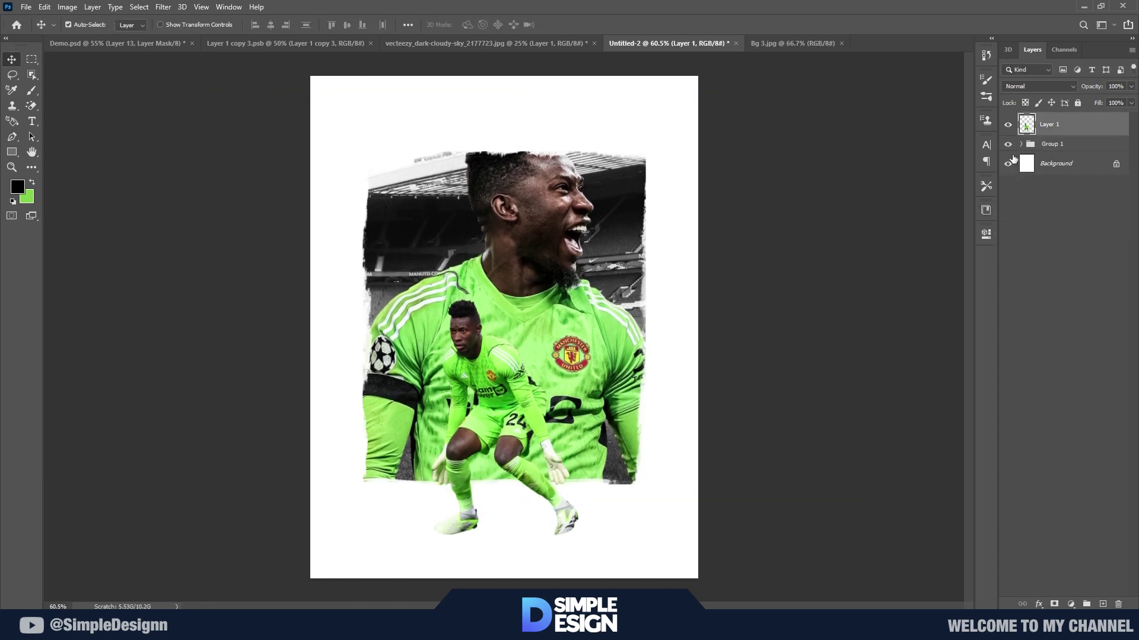
- Hide the crouching player, unclip Onana, give it a mask, and load the frame selection
key("ctrl+comma")
left_click(566, 287)
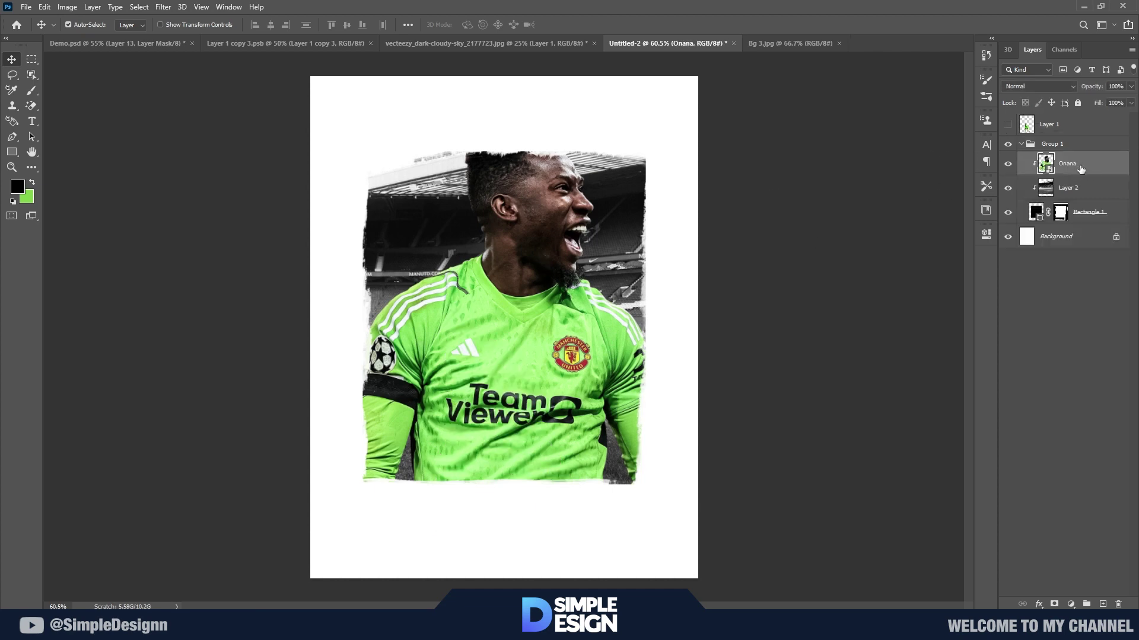
key("ctrl+alt+g")
key("ctrl+plus")
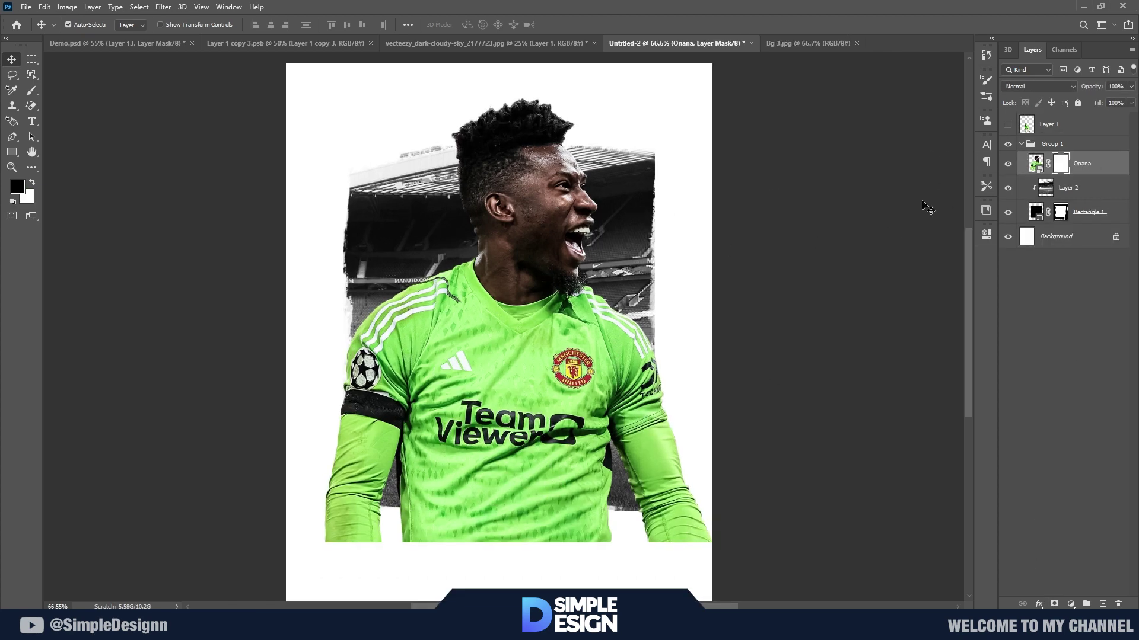
left_click(1061, 213, "ctrl")
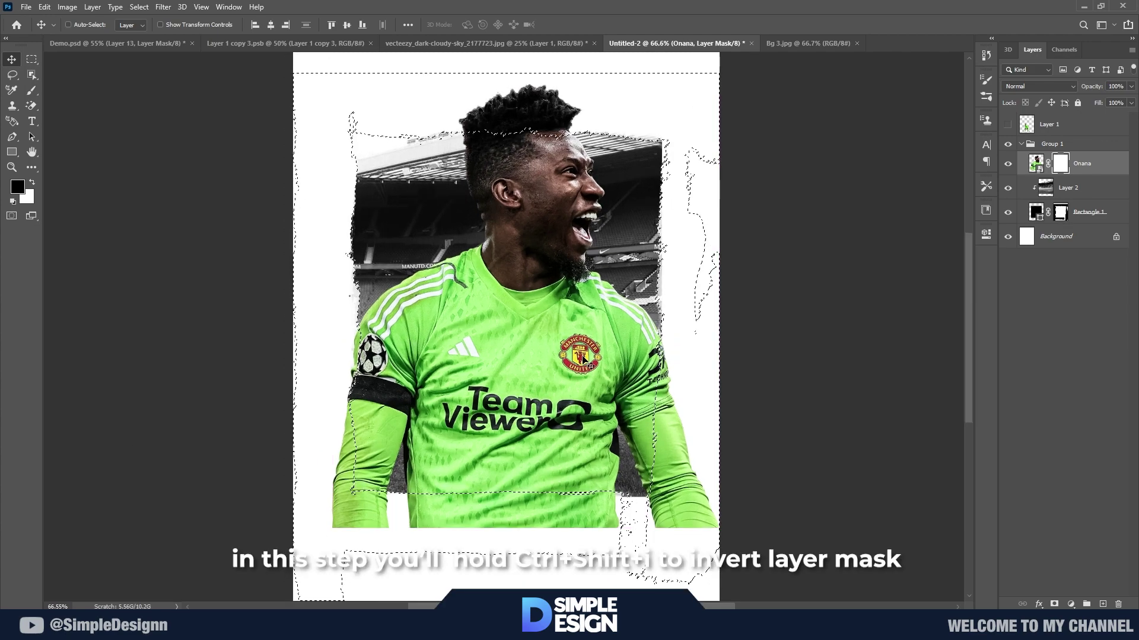
- Fade out Onana's lower jersey and arms with a soft round brush, then deselect
key("b")
right_click(548, 329)
scroll(652, 474, "up", 5)
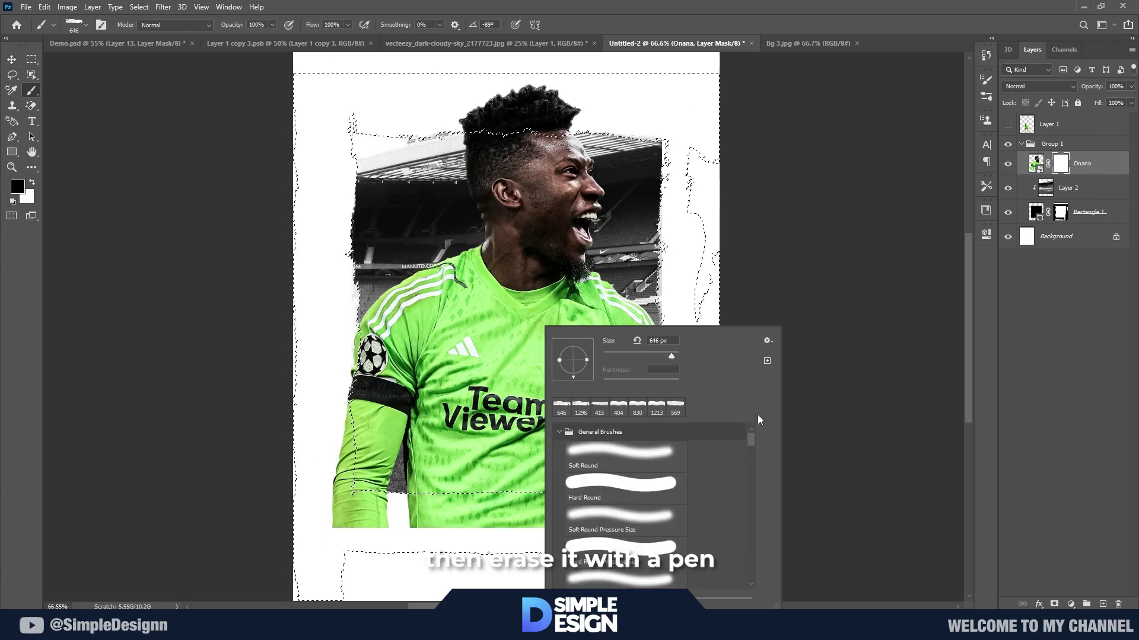
left_click(626, 487)
key("Return")
left_click_drag(442, 522, 333, 472)
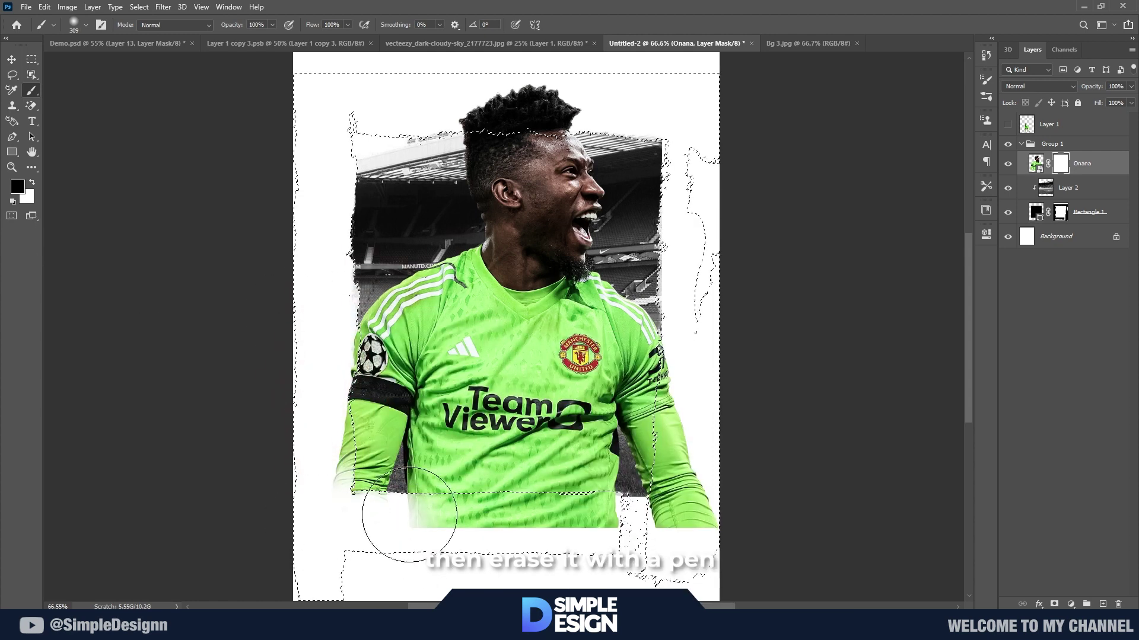
left_click_drag(410, 510, 679, 486)
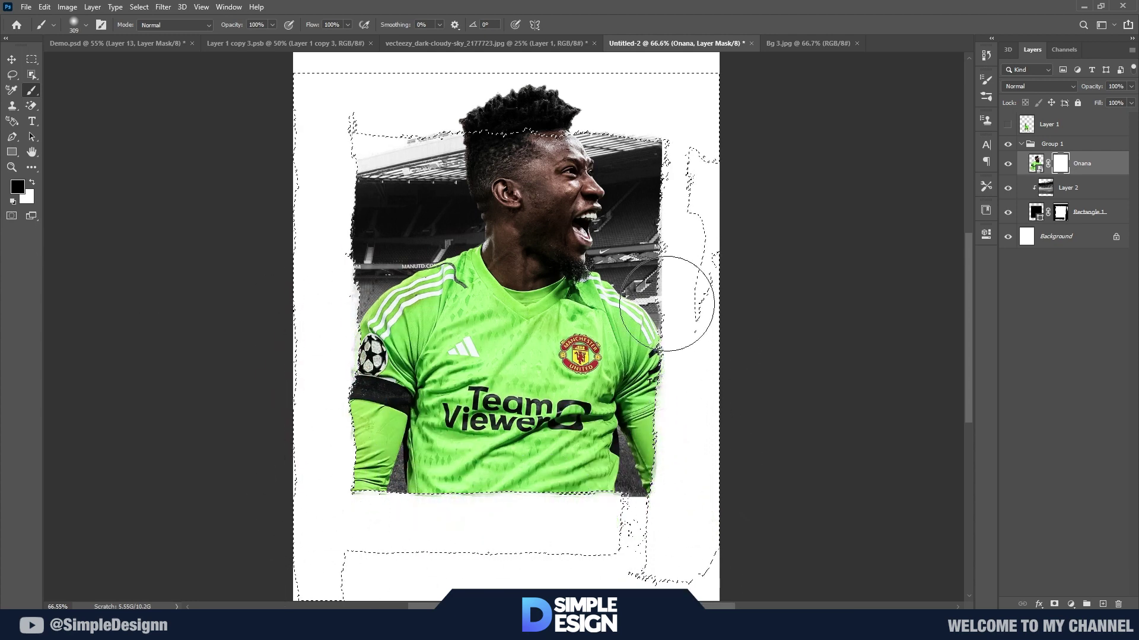
key("ctrl+d")
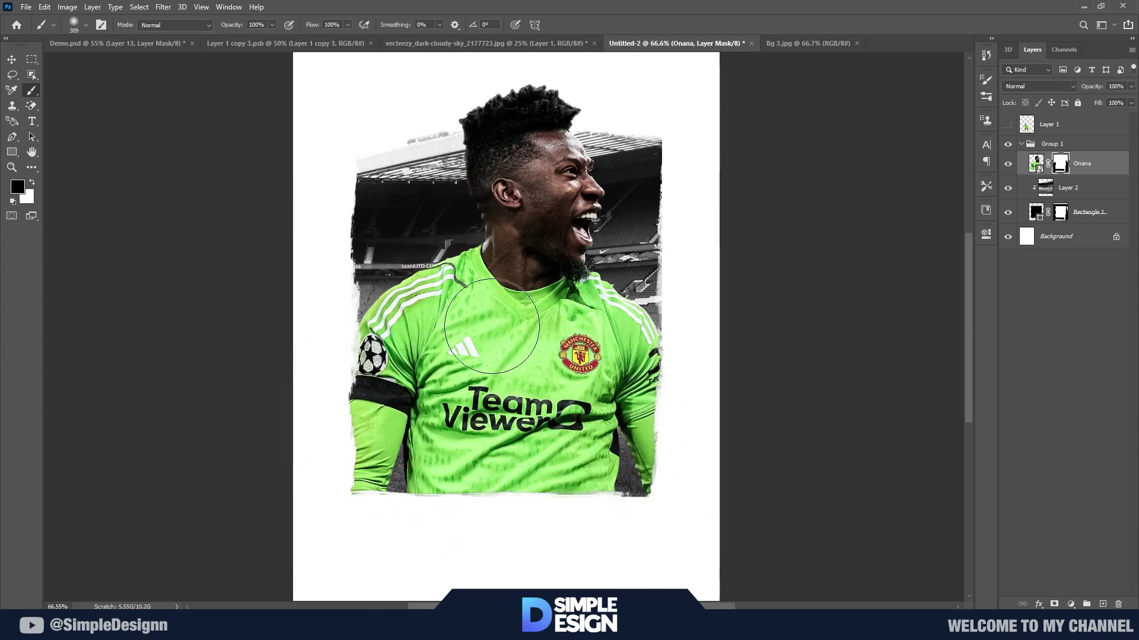
- On the torn frame's mask, set up a small rough brush-stroke tip painting white
scroll(484, 475, "up", 5)
scroll(485, 475, "down", 3)
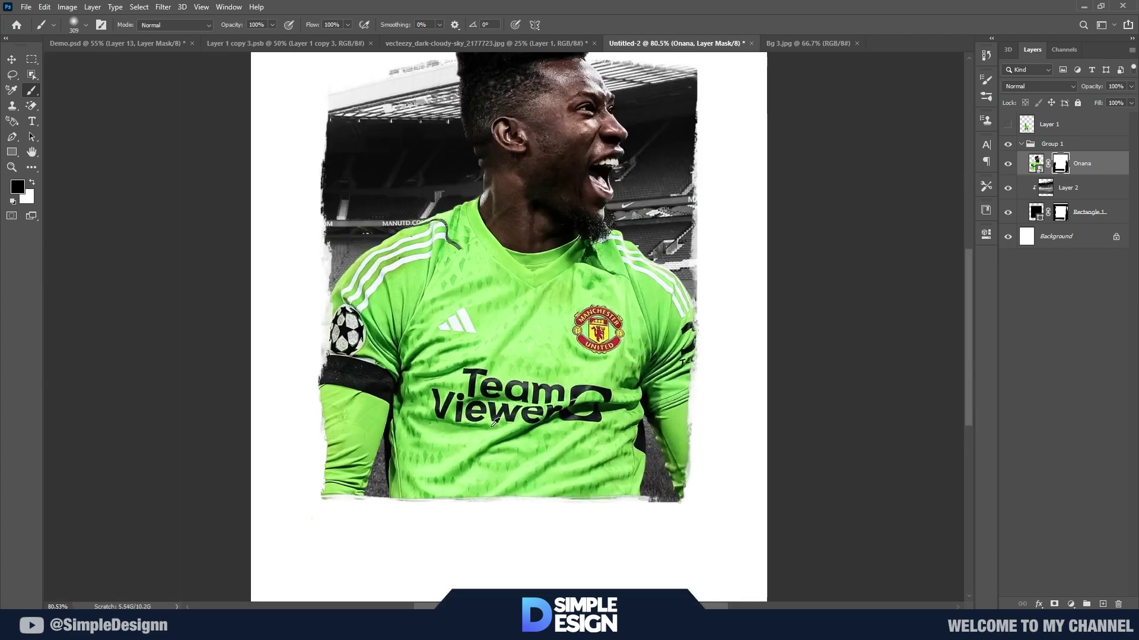
left_click(1060, 213)
scroll(475, 445, "up", 3)
right_click(478, 445)
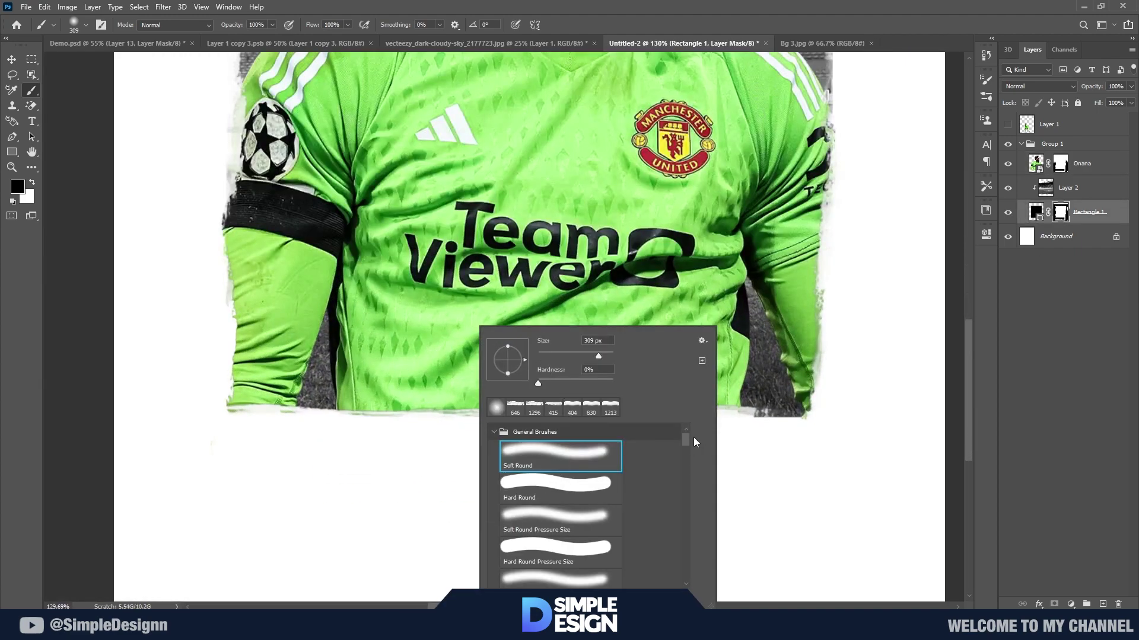
left_click_drag(693, 437, 685, 565)
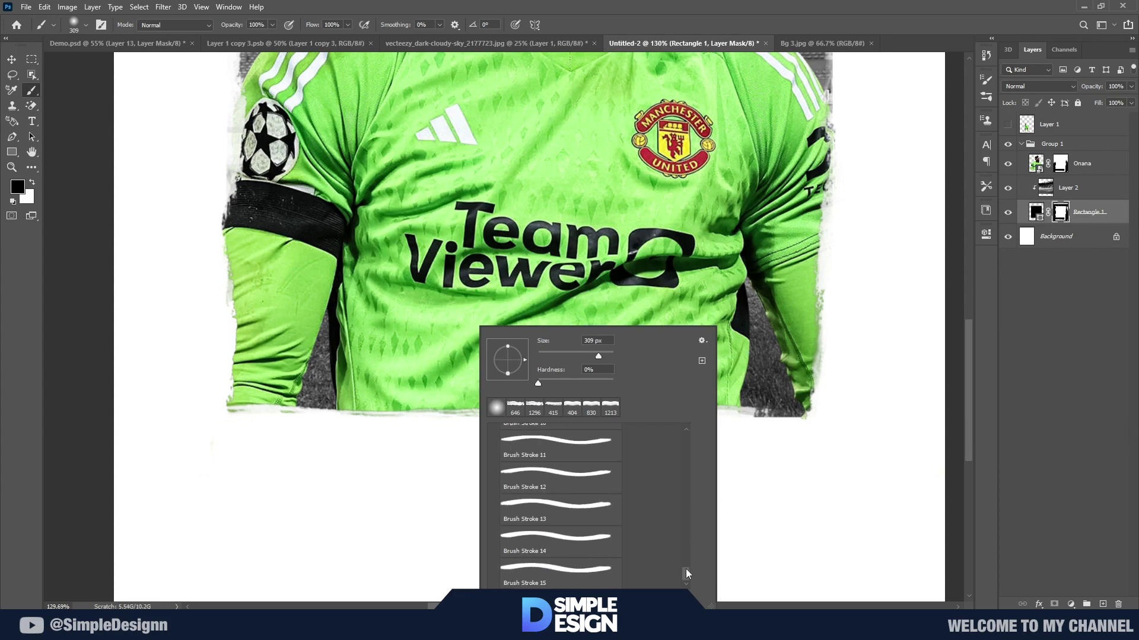
left_click(557, 473)
key("Return")
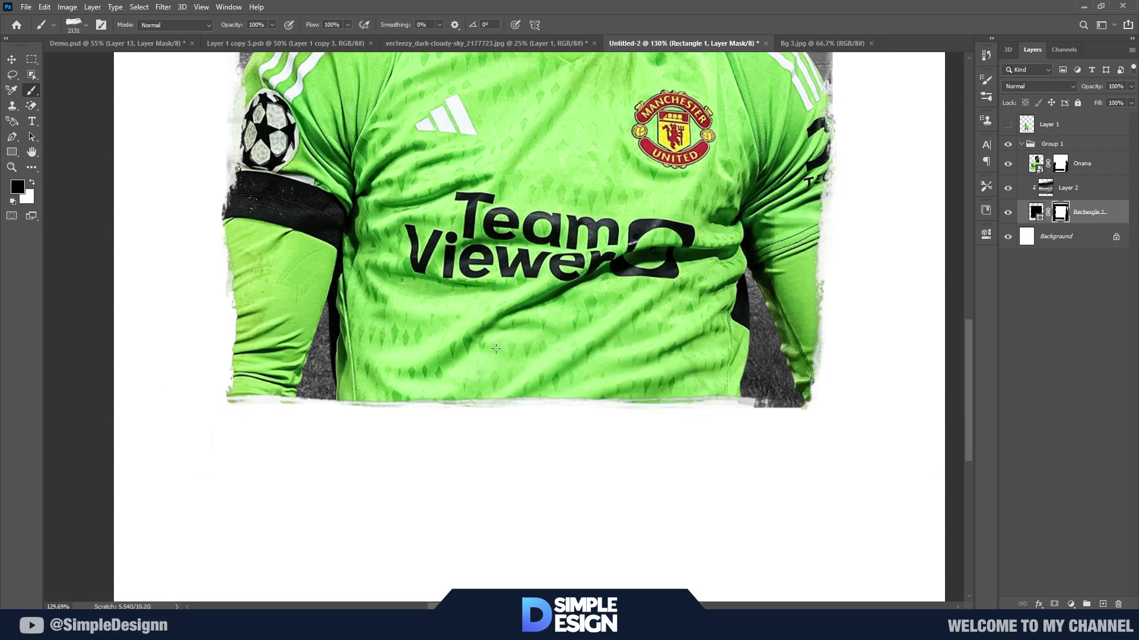
scroll(474, 350, "down", 3)
key("bracketleft")
key("bracketleft")
key("bracketleft")
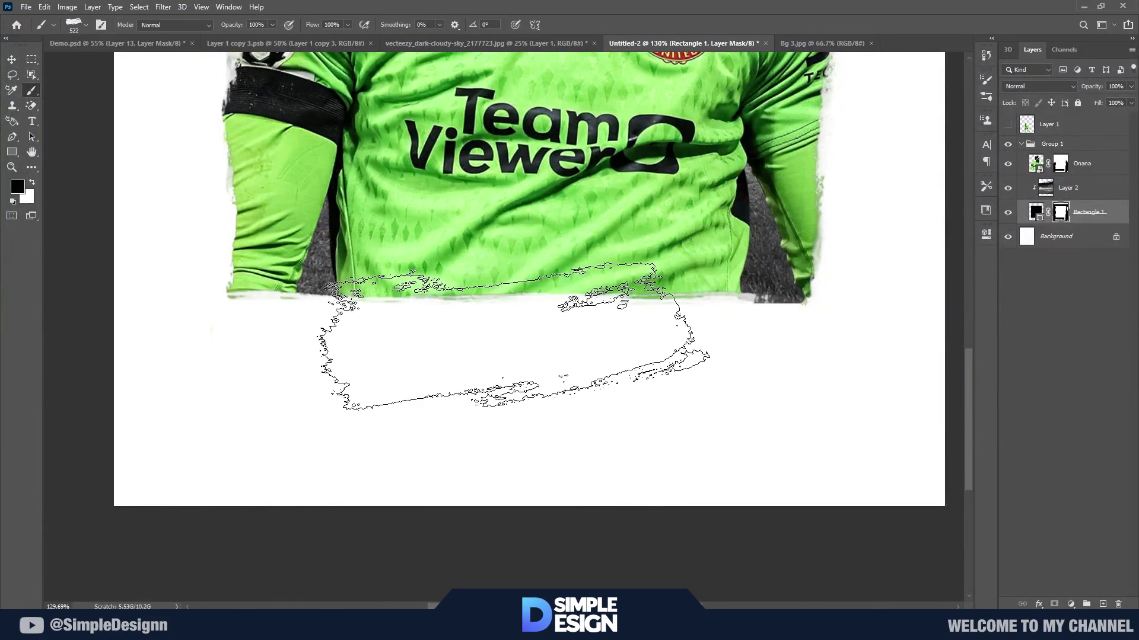
key("x")
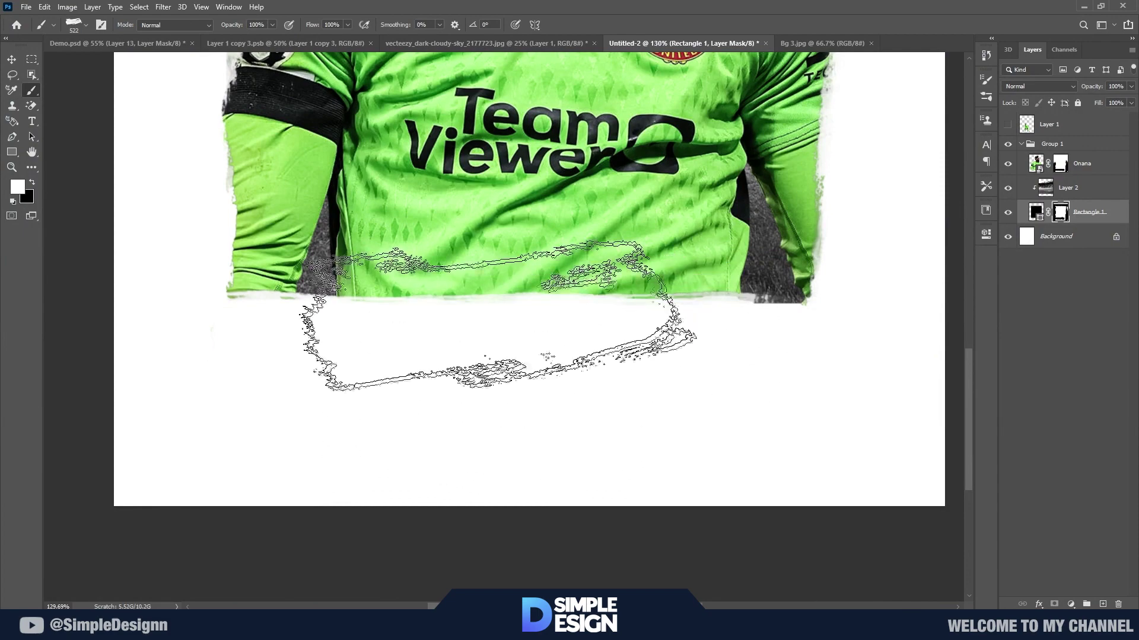
- Paint over the bottom of the stadium pitch, then reload the backdrop mask as a selection
scroll(563, 329, "down", 3)
scroll(753, 249, "up", 3)
left_click(1007, 163)
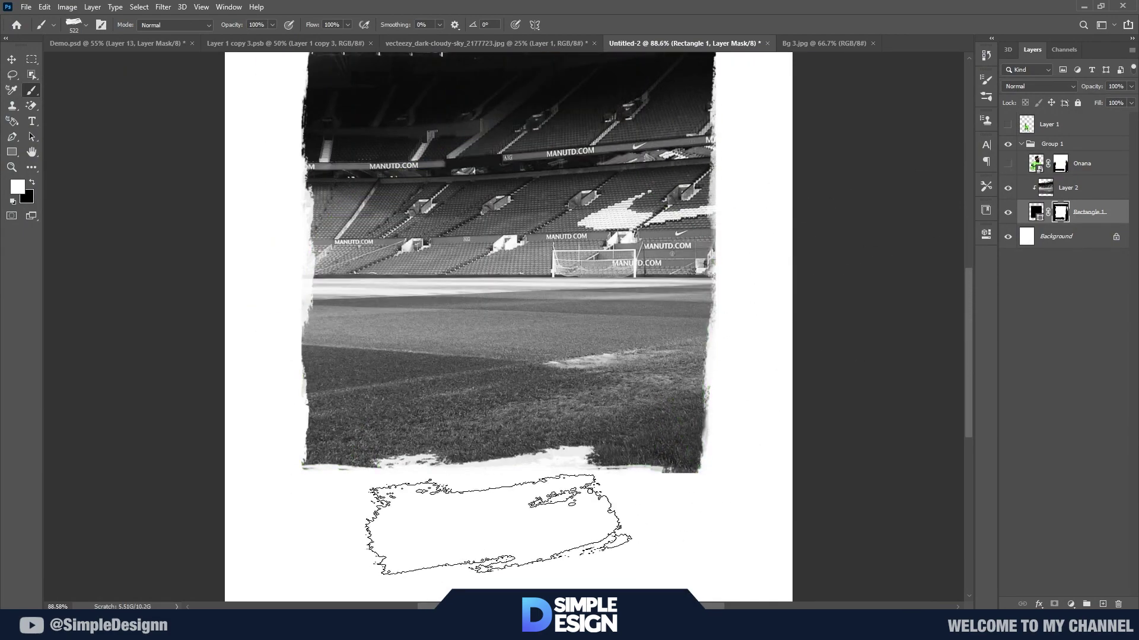
mouse_move(560, 418)
left_mouse_down()
mouse_move(569, 421)
mouse_move(534, 427)
left_mouse_up()
key("x")
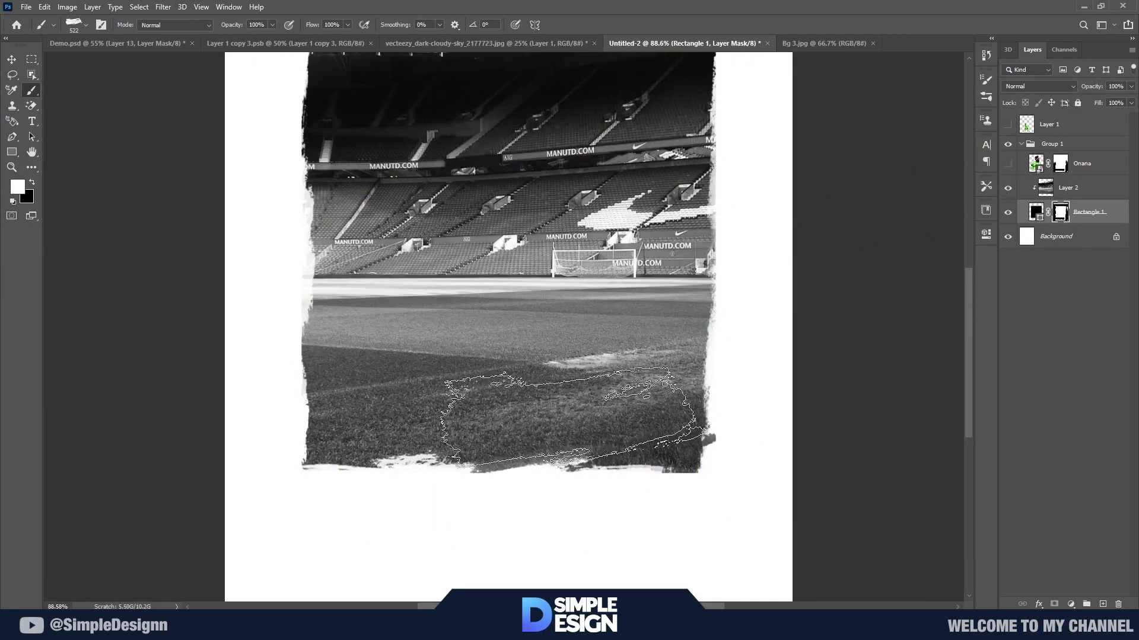
scroll(505, 326, "down", 2)
left_click(1007, 163)
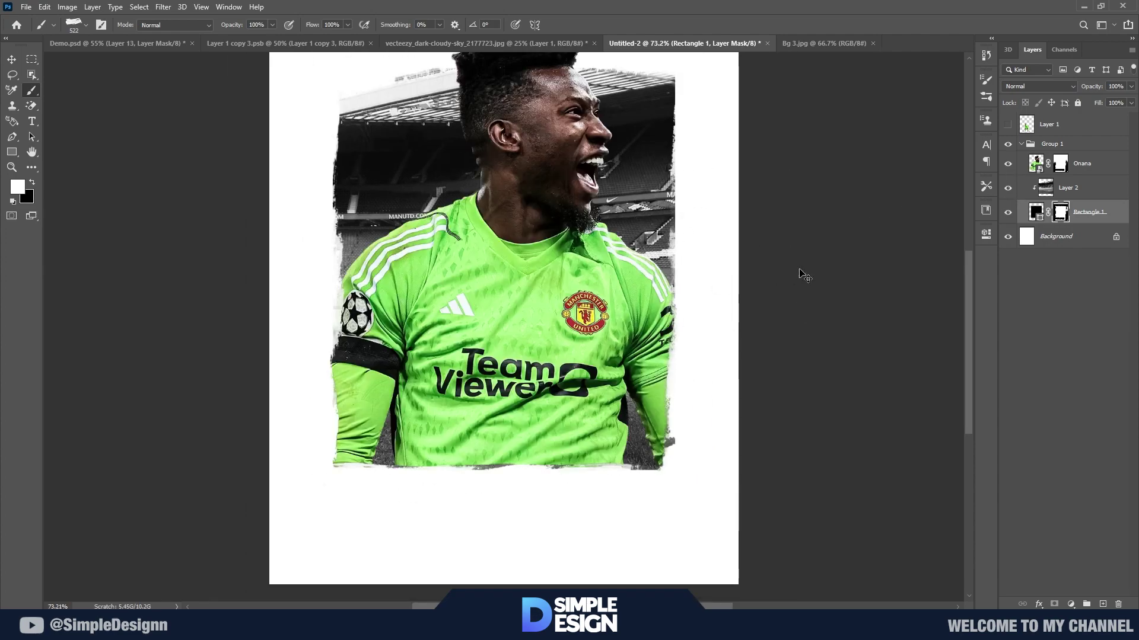
scroll(463, 468, "up", 3)
left_click(1059, 212, "ctrl")
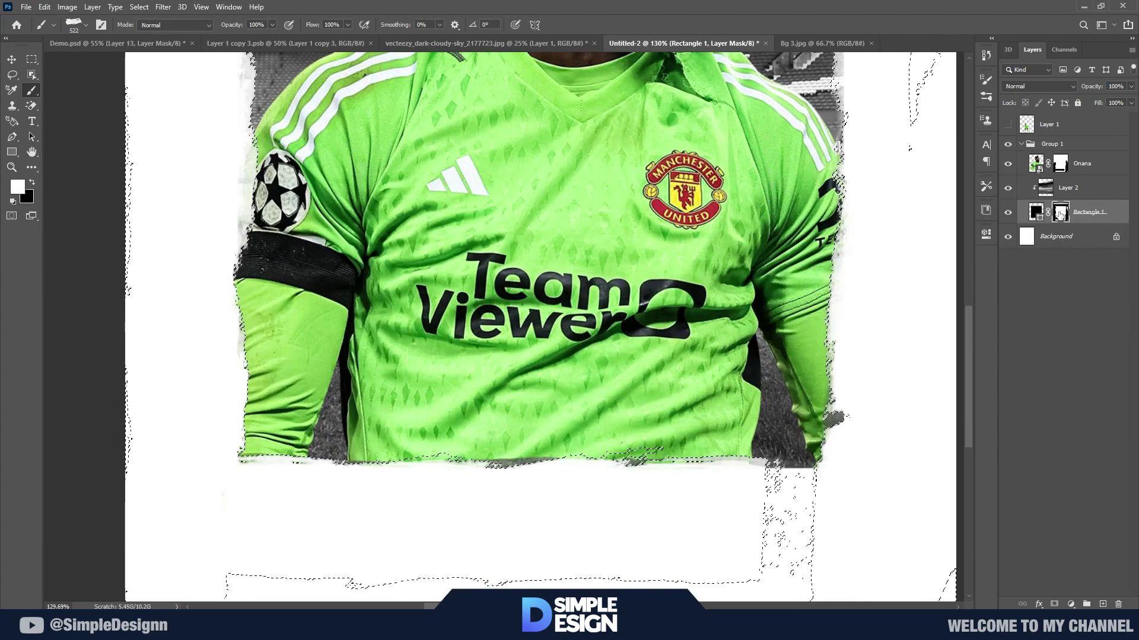
scroll(519, 359, "down", 2)
- Paint white on the Onana layer mask to reveal ragged green sleeve edges on the right
left_click(1068, 169)
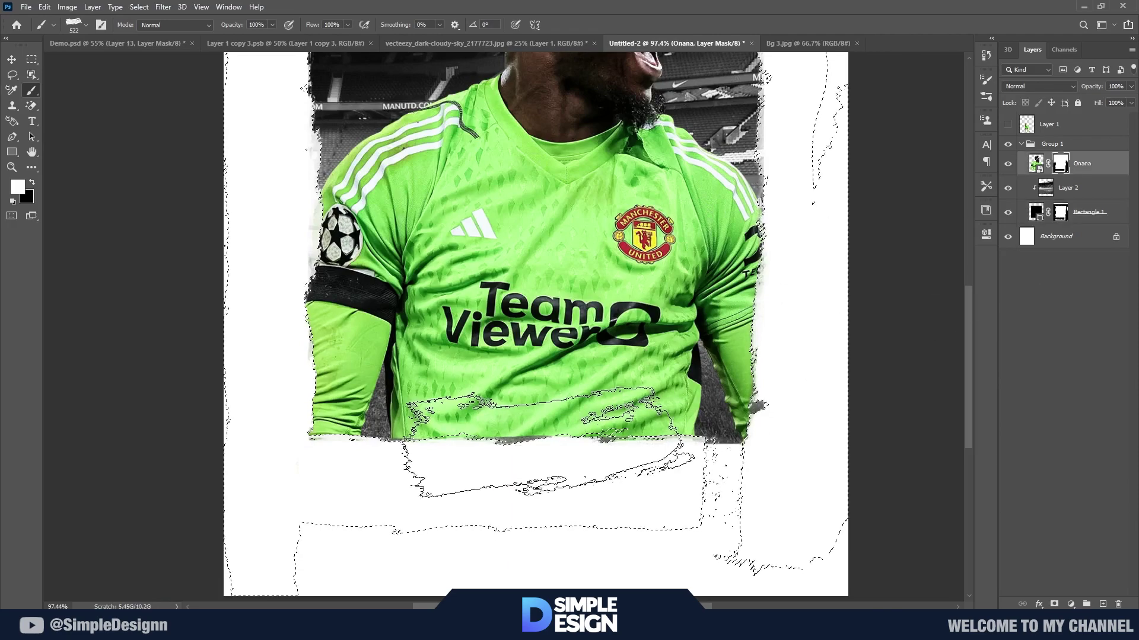
key("x")
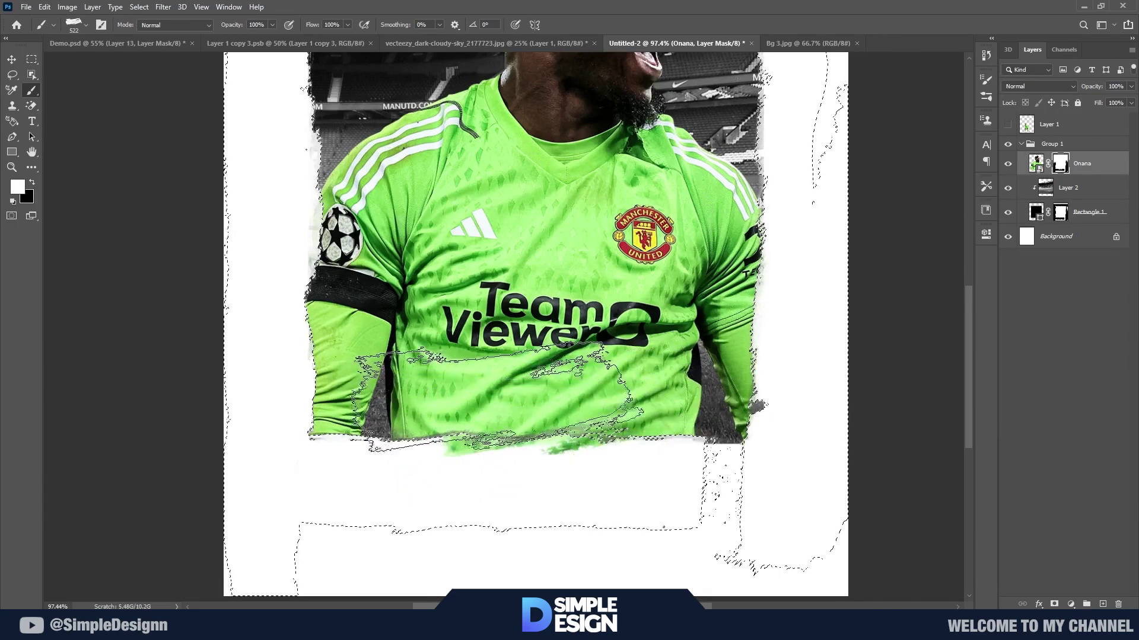
left_click_drag(691, 388, 599, 409)
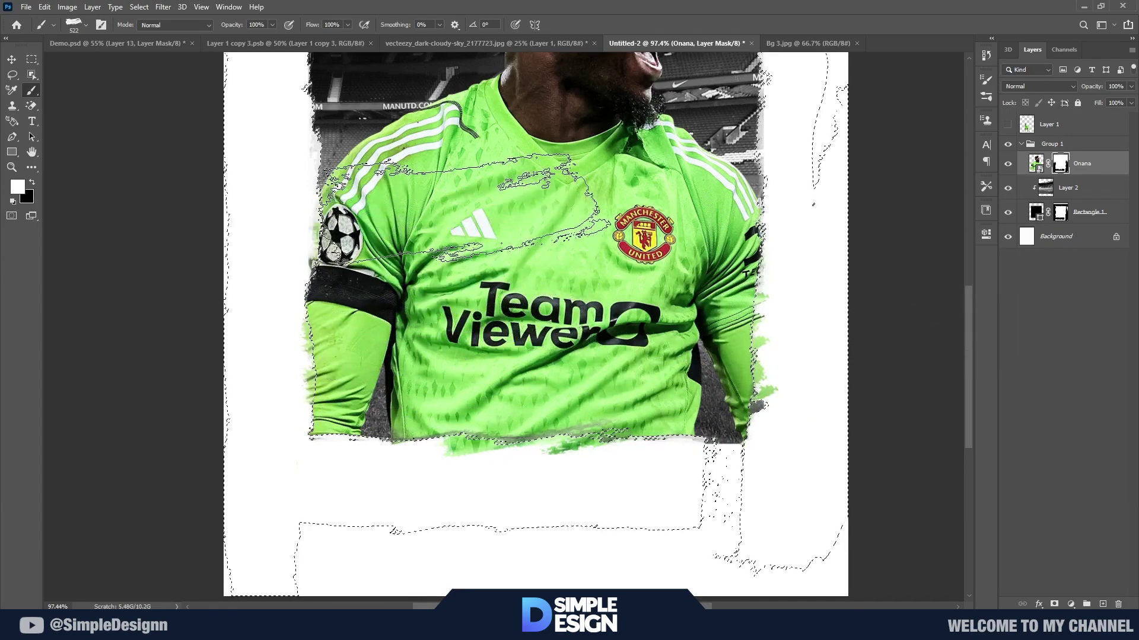
scroll(568, 386, "up", 3)
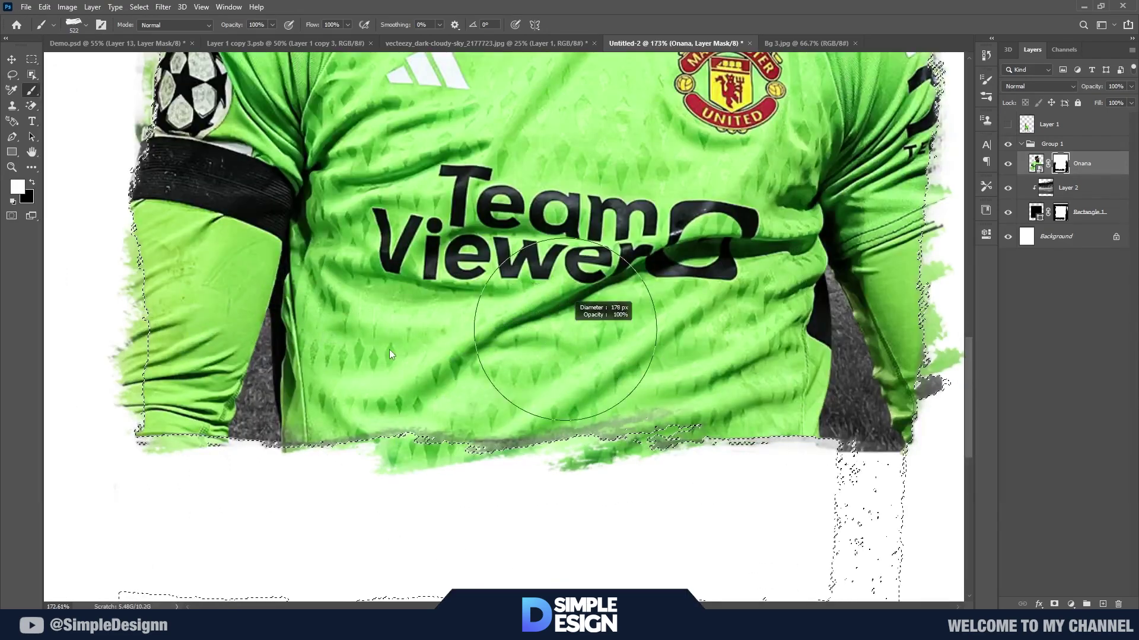
scroll(597, 419, "down", 3)
scroll(597, 419, "down", 1)
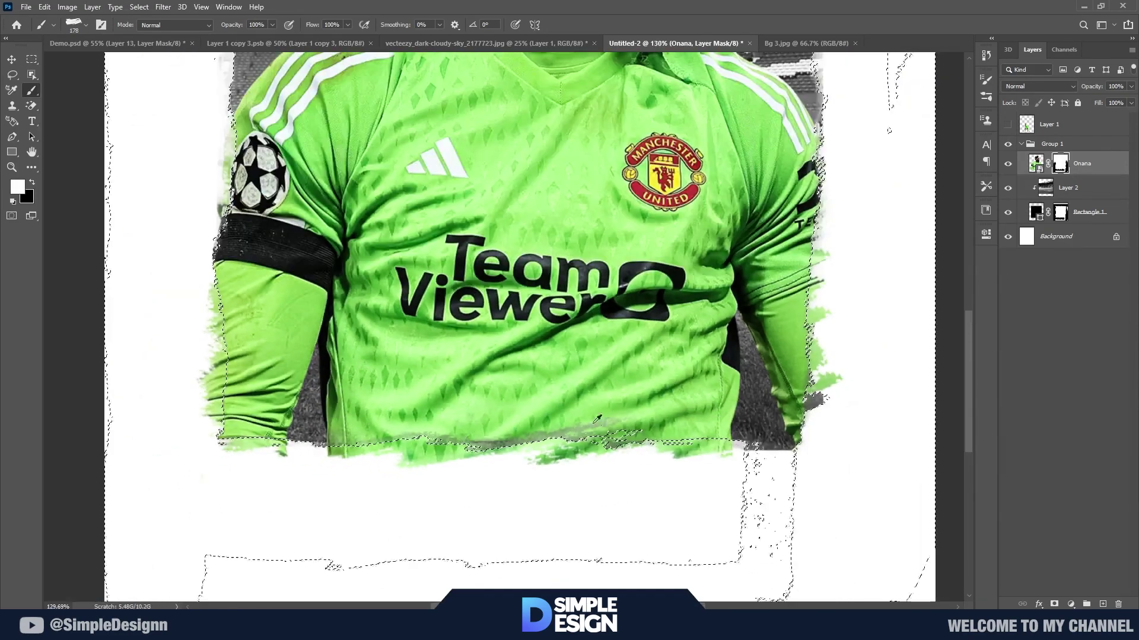
scroll(597, 420, "down", 1)
scroll(631, 463, "down", 2)
scroll(587, 501, "down", 1)
scroll(663, 436, "up", 3)
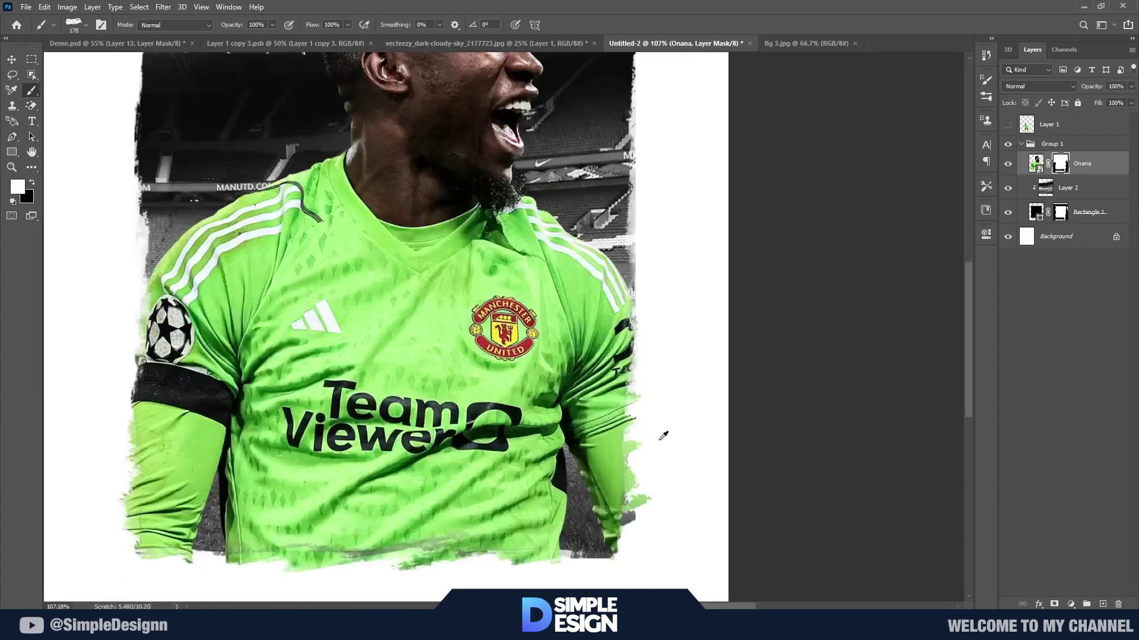
scroll(663, 436, "up", 3)
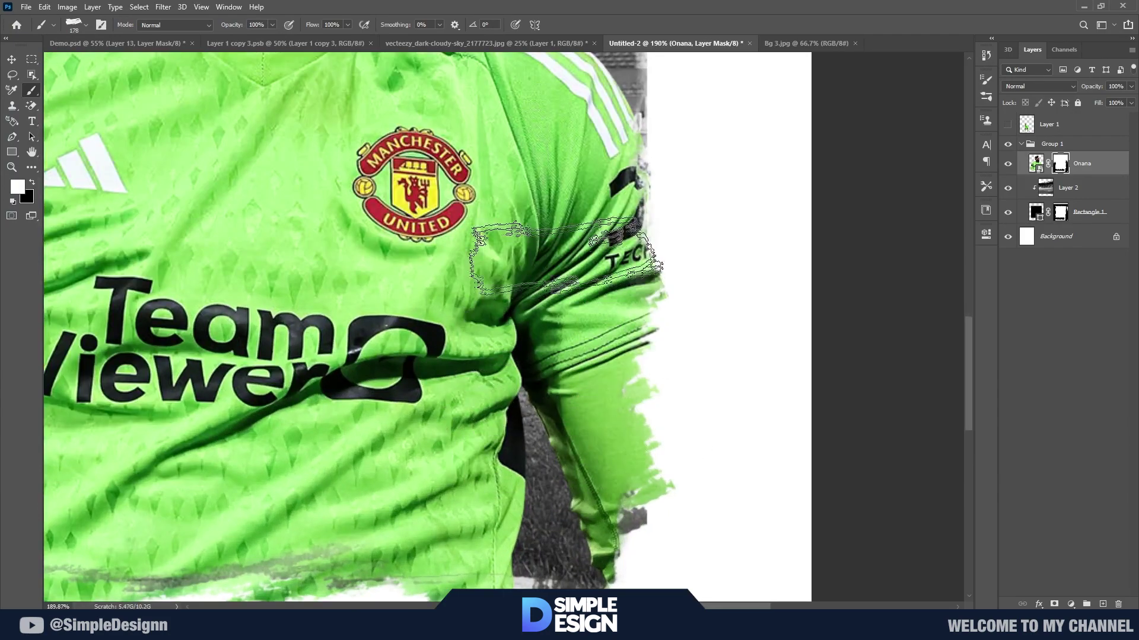
scroll(563, 477, "down", 3)
scroll(617, 407, "up", 3)
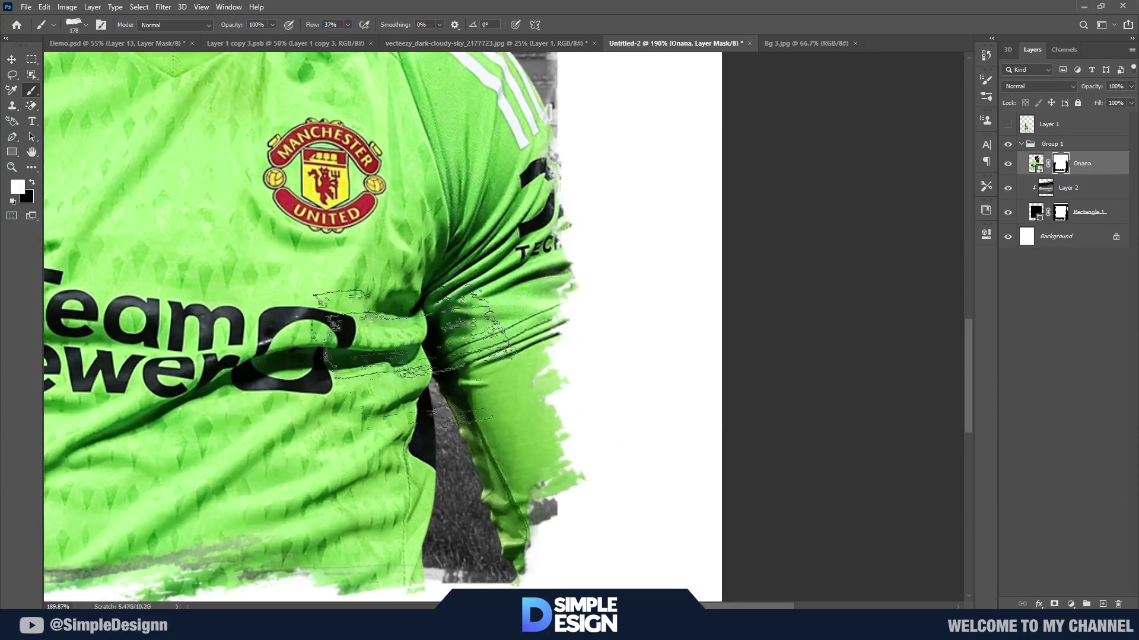
scroll(522, 344, "down", 3)
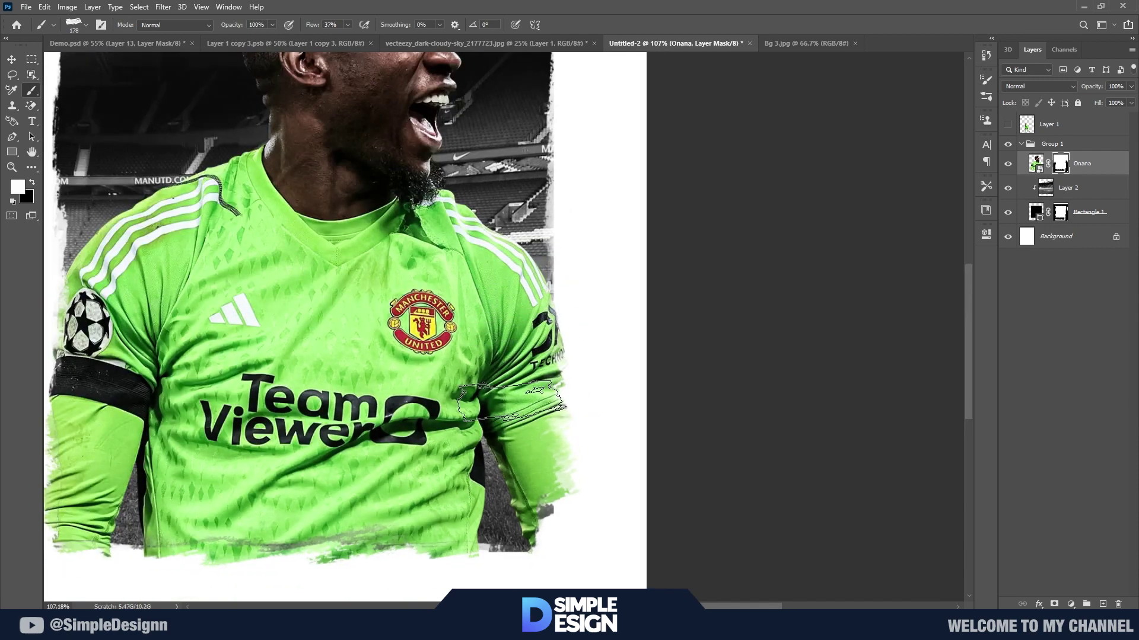
scroll(205, 359, "left", 3)
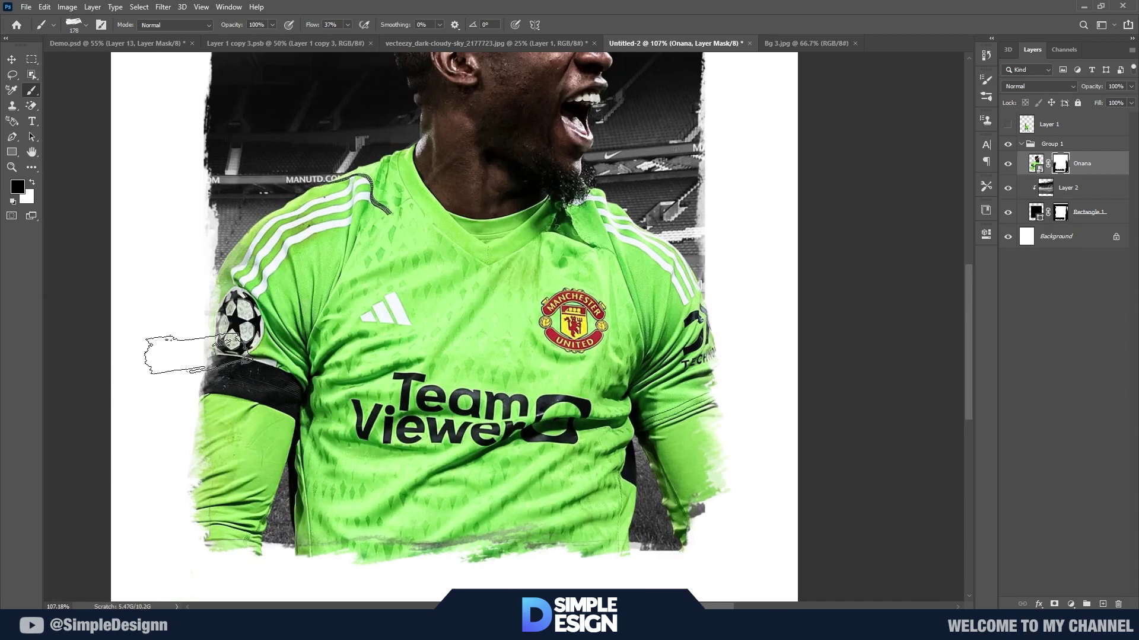
scroll(195, 354, "down", 2)
scroll(312, 383, "up", 2)
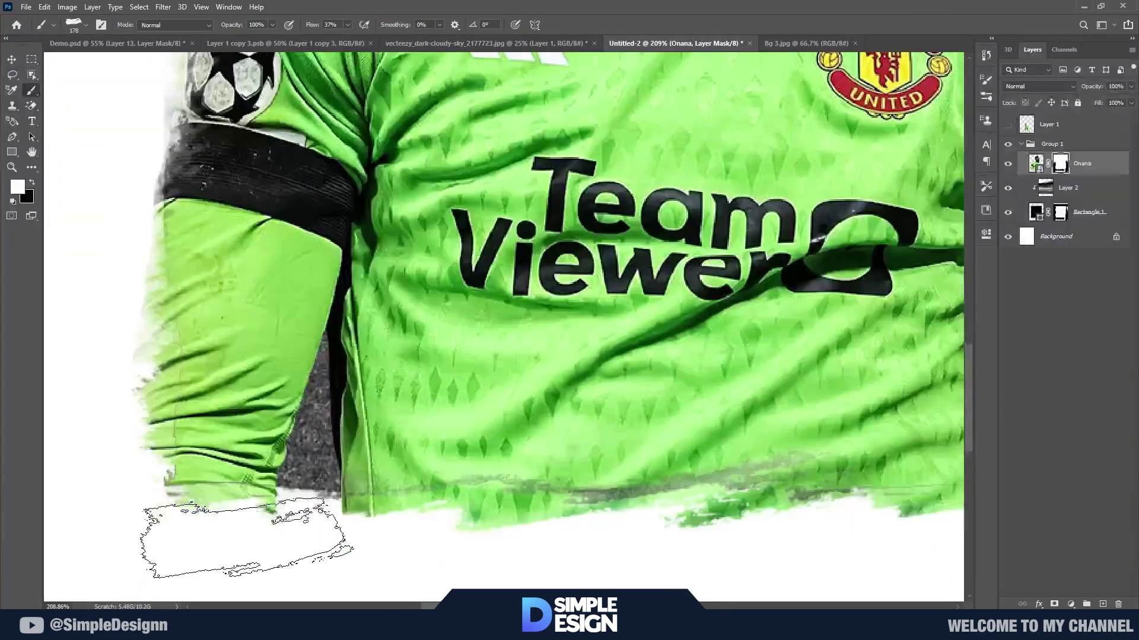
scroll(493, 443, "down", 4)
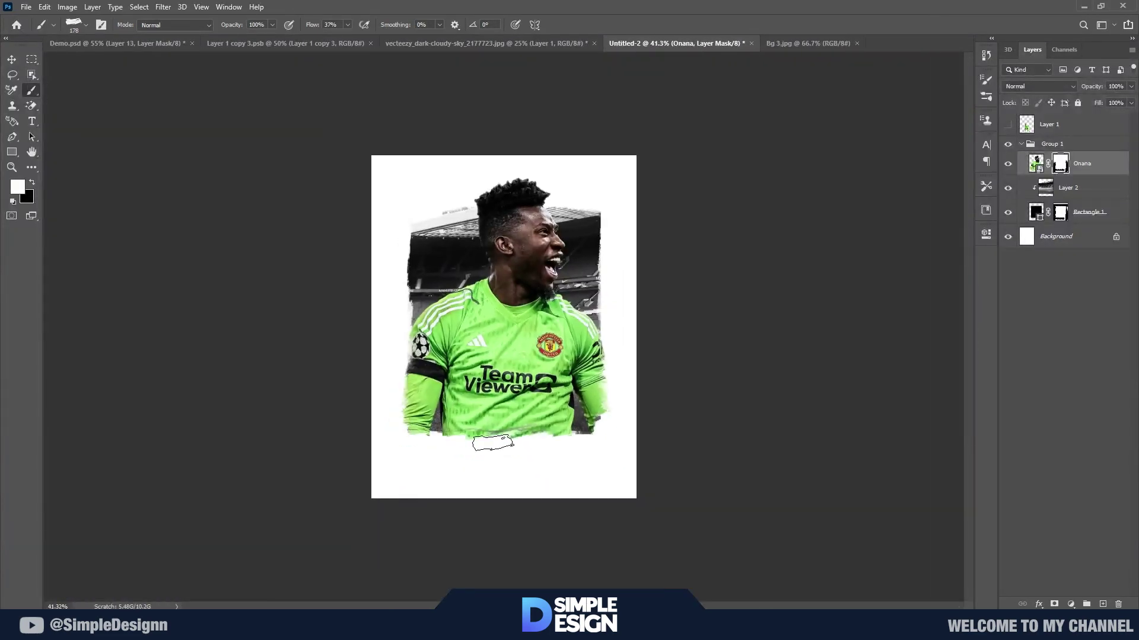
scroll(492, 443, "up", 3)
- Show the crouching goalkeeper layer and name it Onana
left_click(1007, 124)
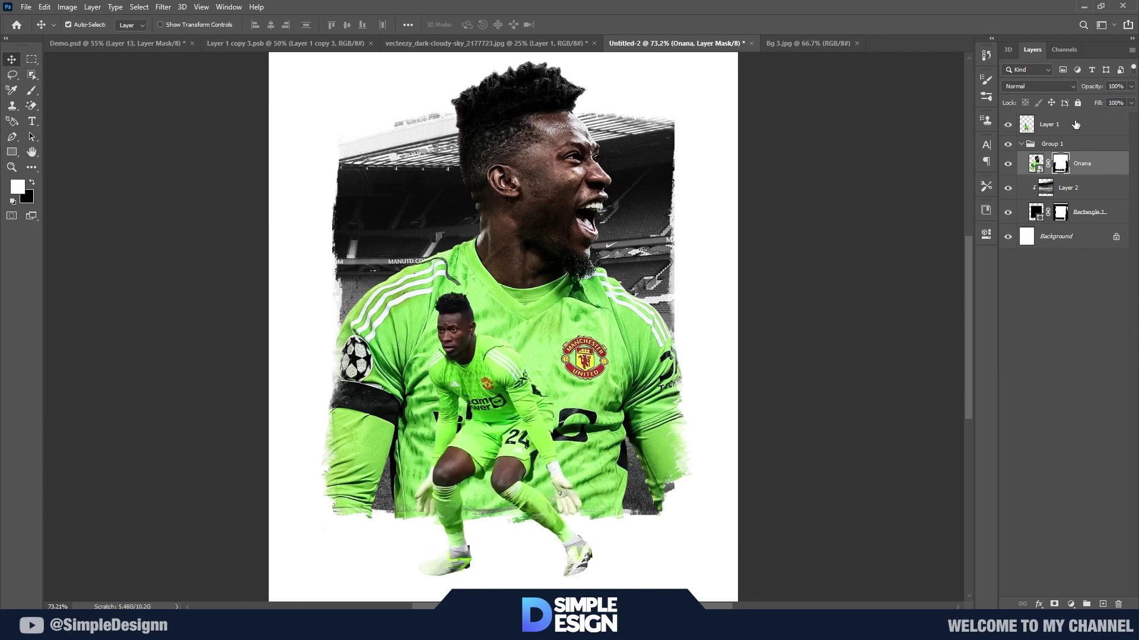
left_click(1082, 124)
type("Onana")
key("Return")
scroll(530, 446, "down", 1)
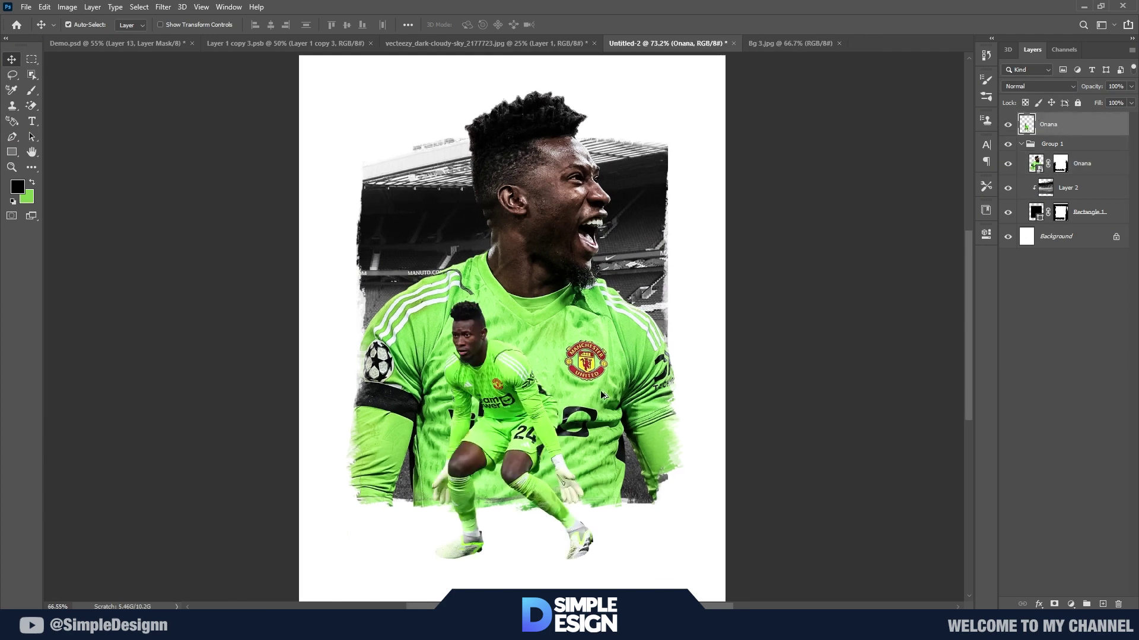
scroll(529, 446, "up", 1)
scroll(530, 446, "down", 1)
scroll(529, 446, "down", 1)
scroll(529, 446, "up", 1)
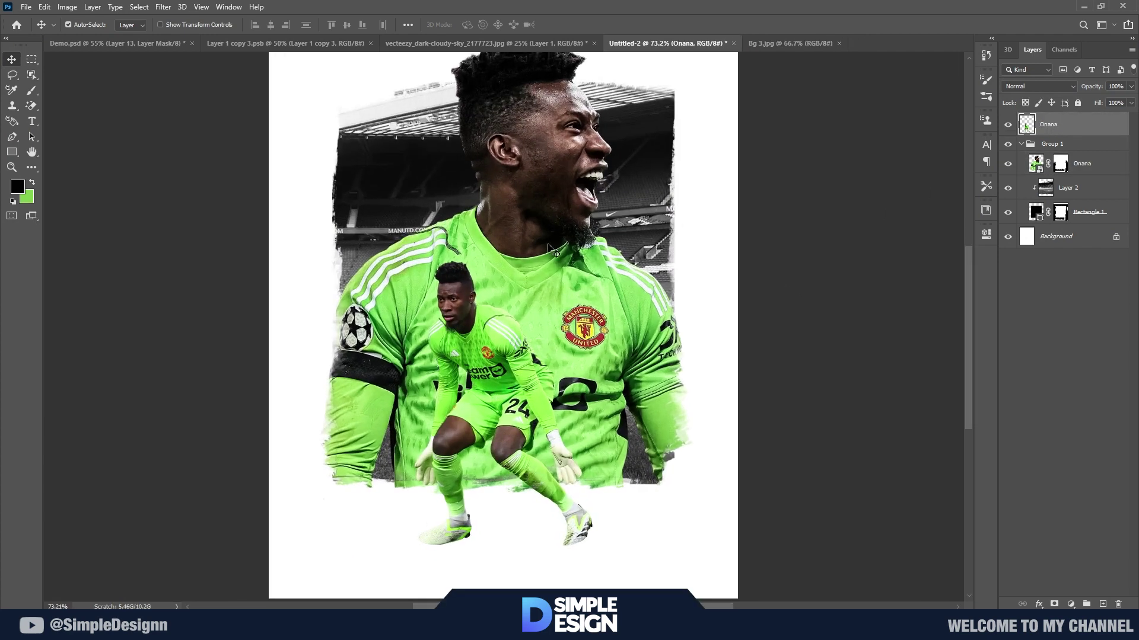
- Add a Solid Color fill above the Background using a dark green sampled from the image
left_click(1061, 160)
left_click(1071, 604)
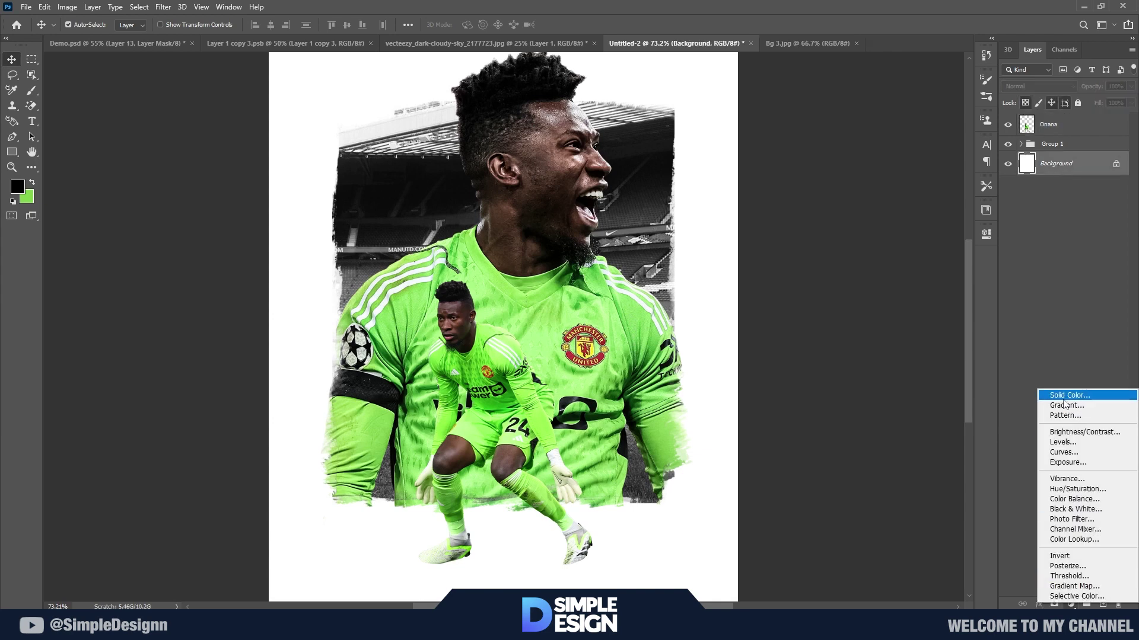
left_click(1059, 399)
left_click(617, 389)
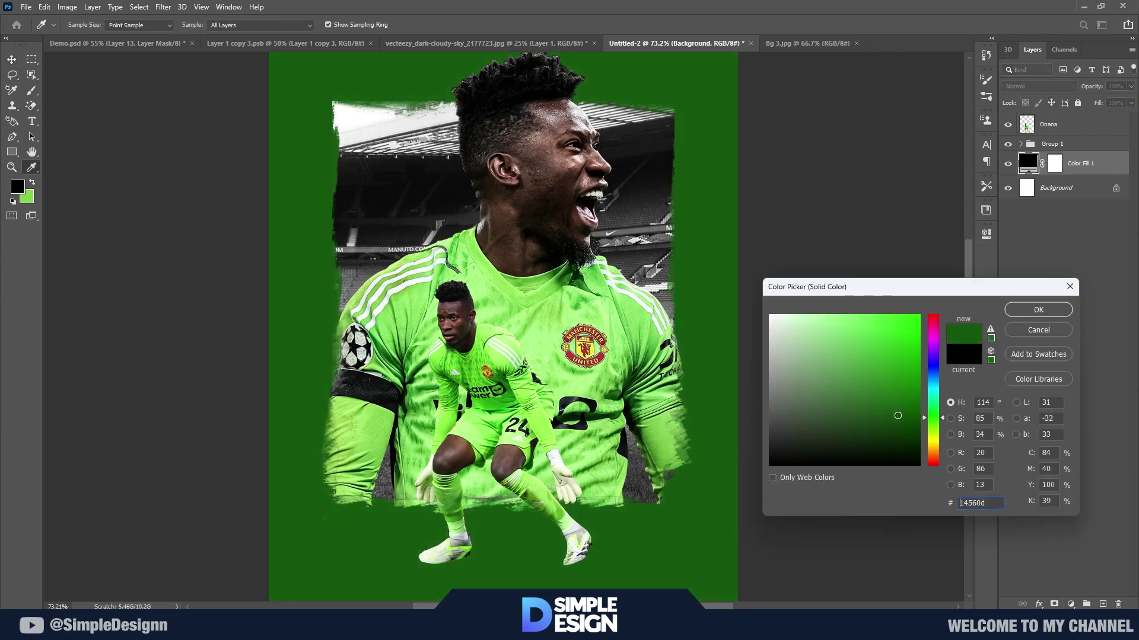
left_click(1038, 310)
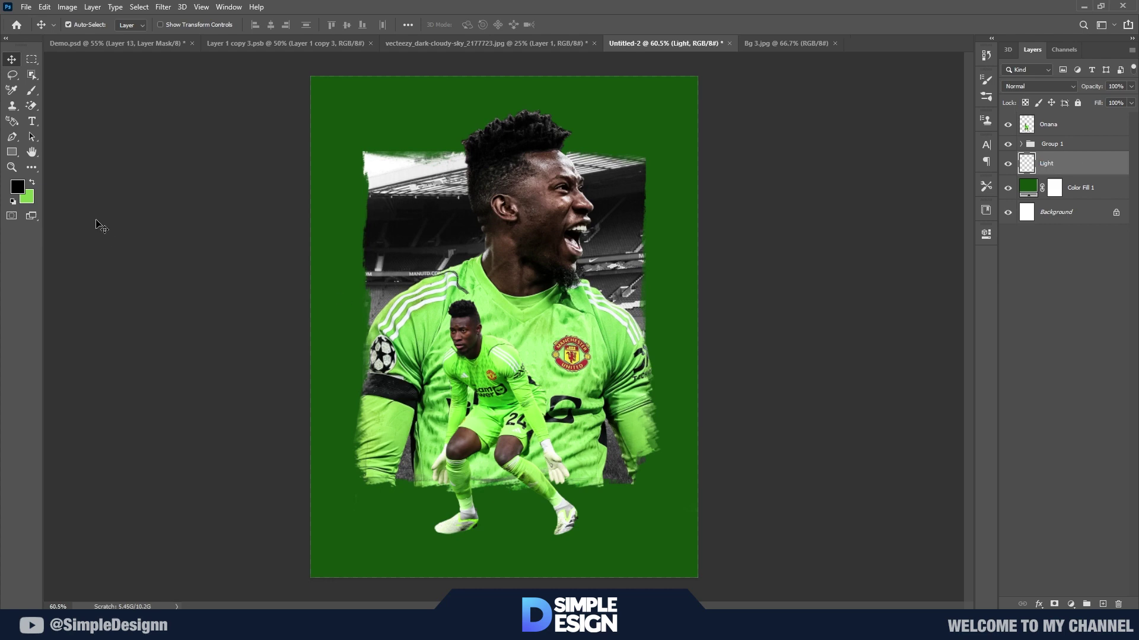
- Paint a soft light-green glow behind the players with a large soft round brush
key("i")
key("b")
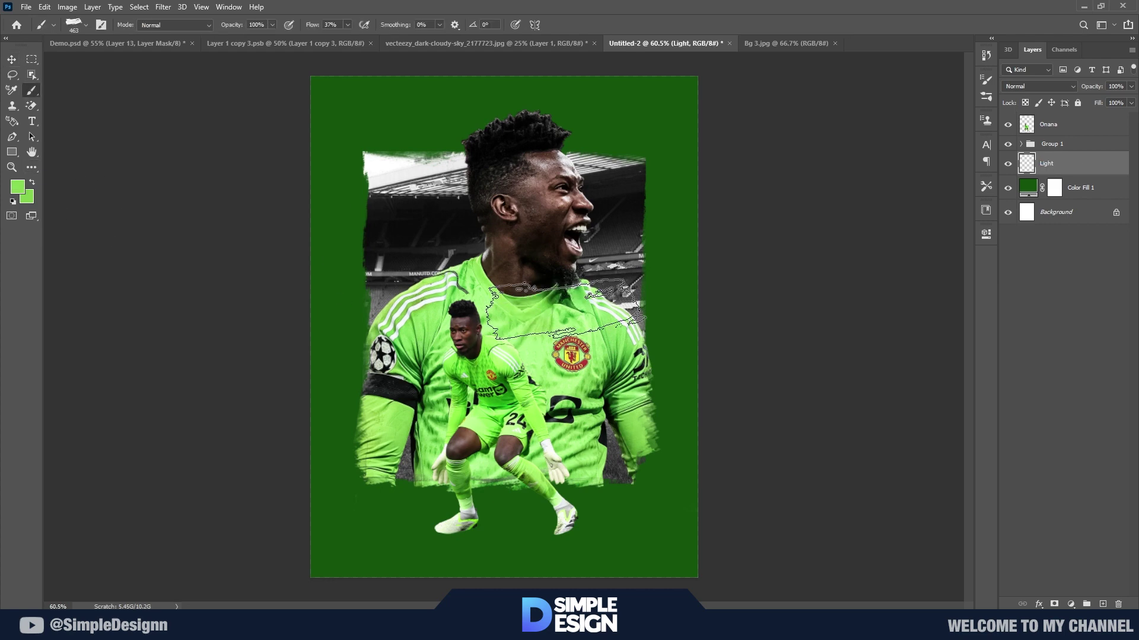
right_click(566, 312)
right_click(497, 303, "alt")
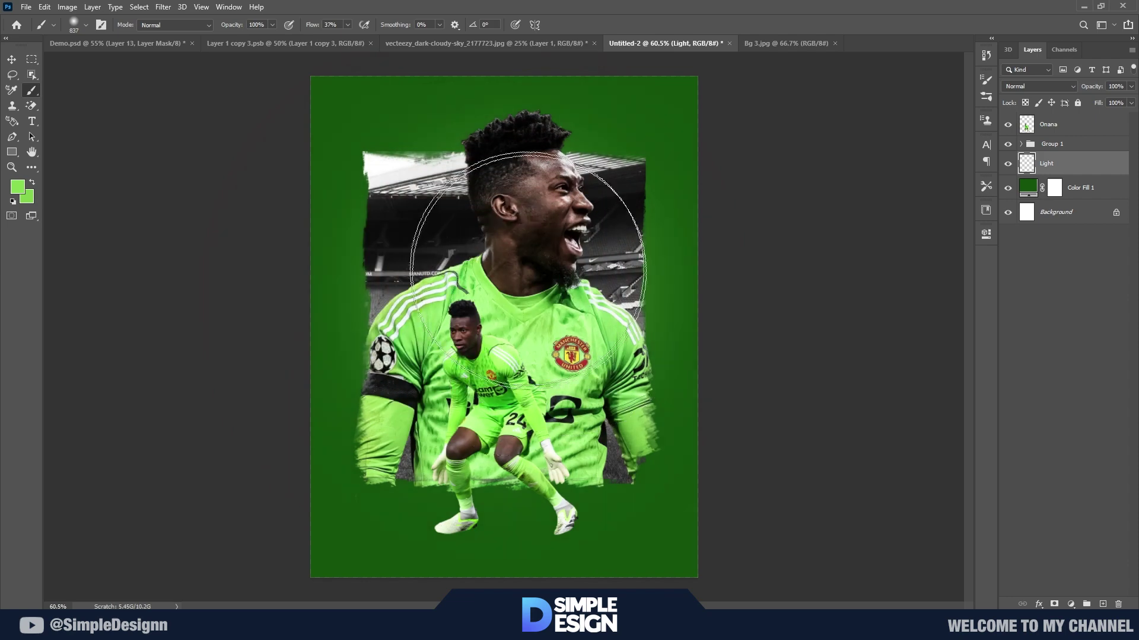
mouse_move(451, 285)
left_mouse_down()
mouse_move(504, 255)
mouse_move(541, 371)
left_mouse_up()
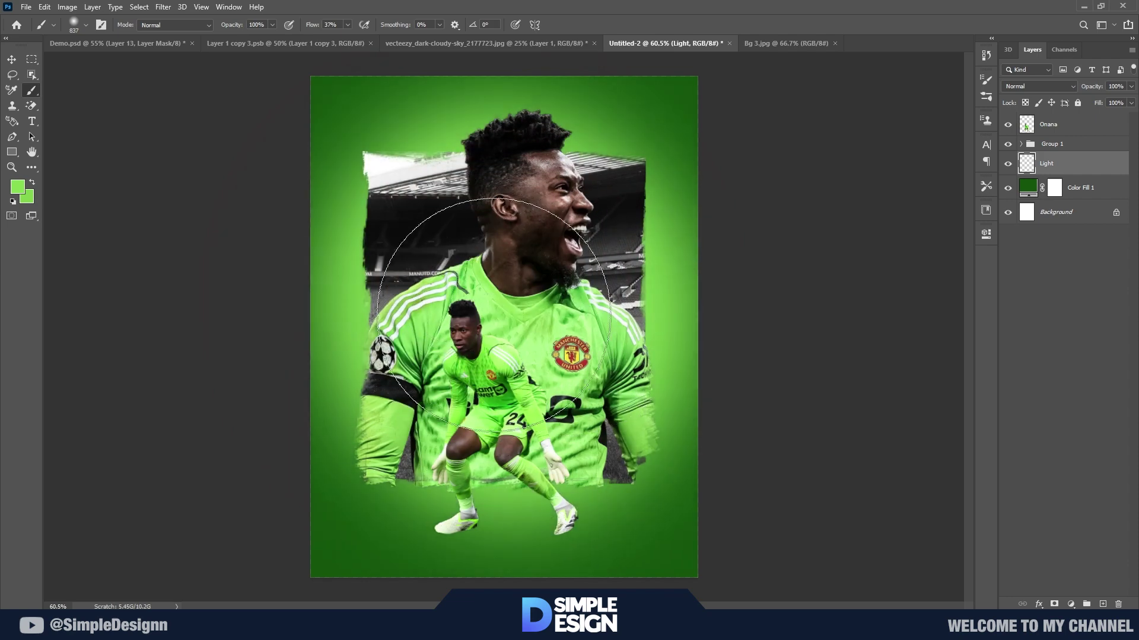
left_click_drag(483, 292, 592, 241)
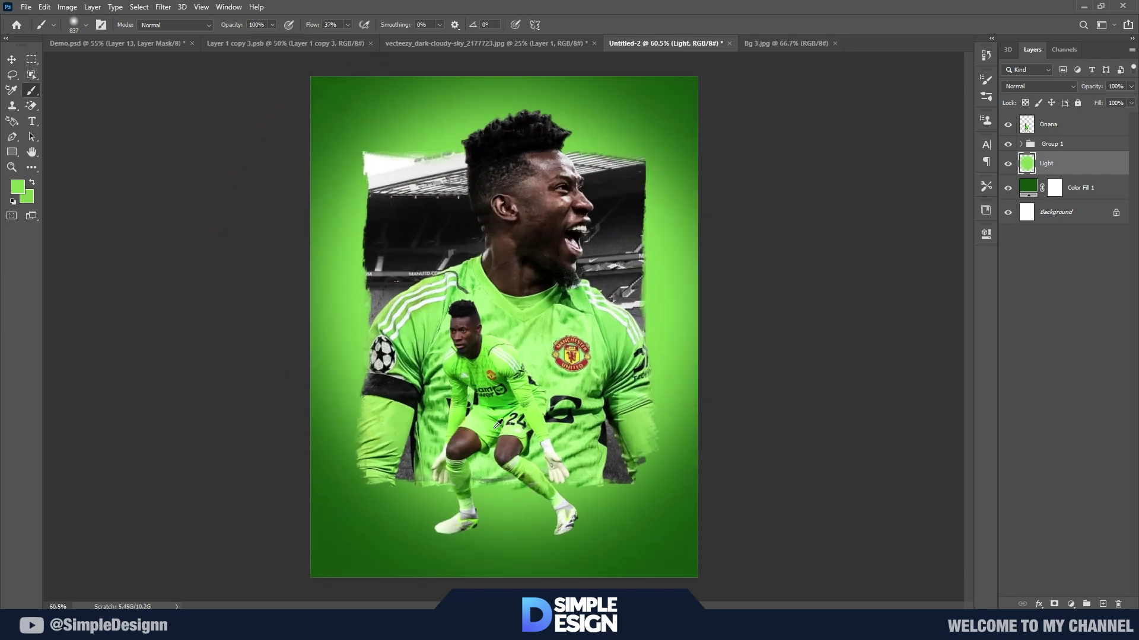
scroll(475, 332, "up", 1)
scroll(467, 321, "up", 1)
scroll(475, 314, "down", 1)
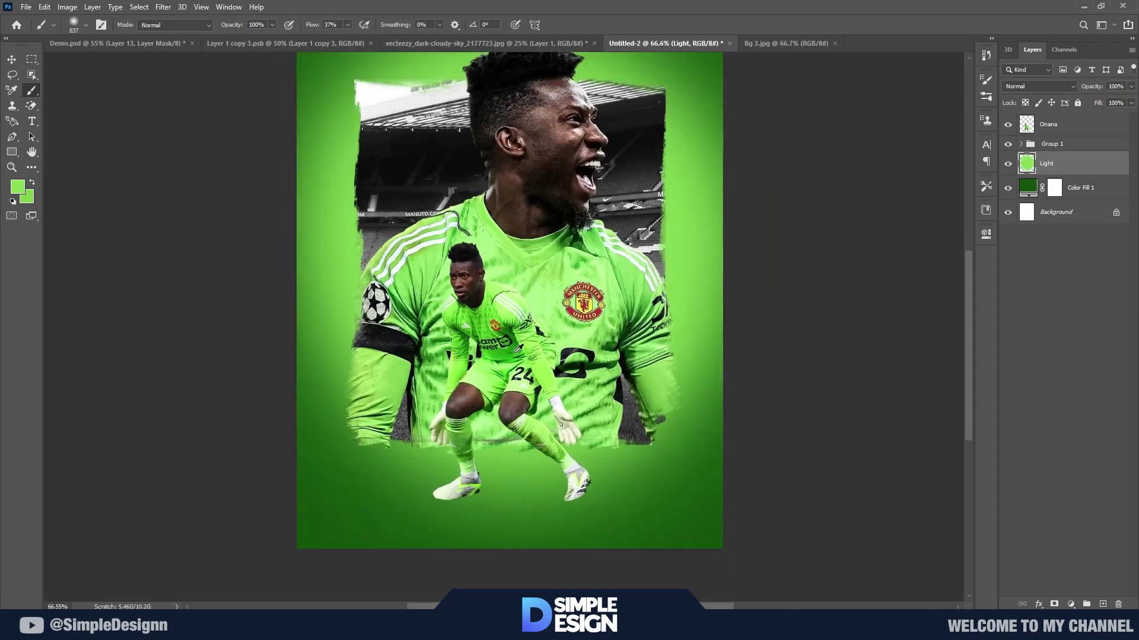
scroll(487, 303, "up", 2)
scroll(499, 286, "down", 3)
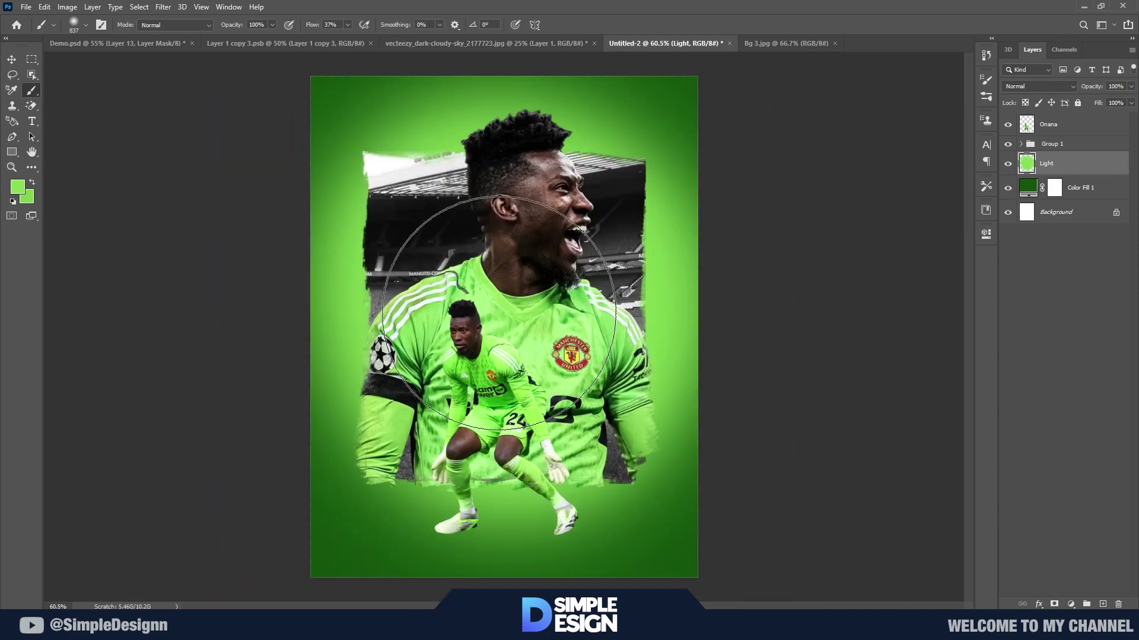
scroll(497, 286, "up", 2)
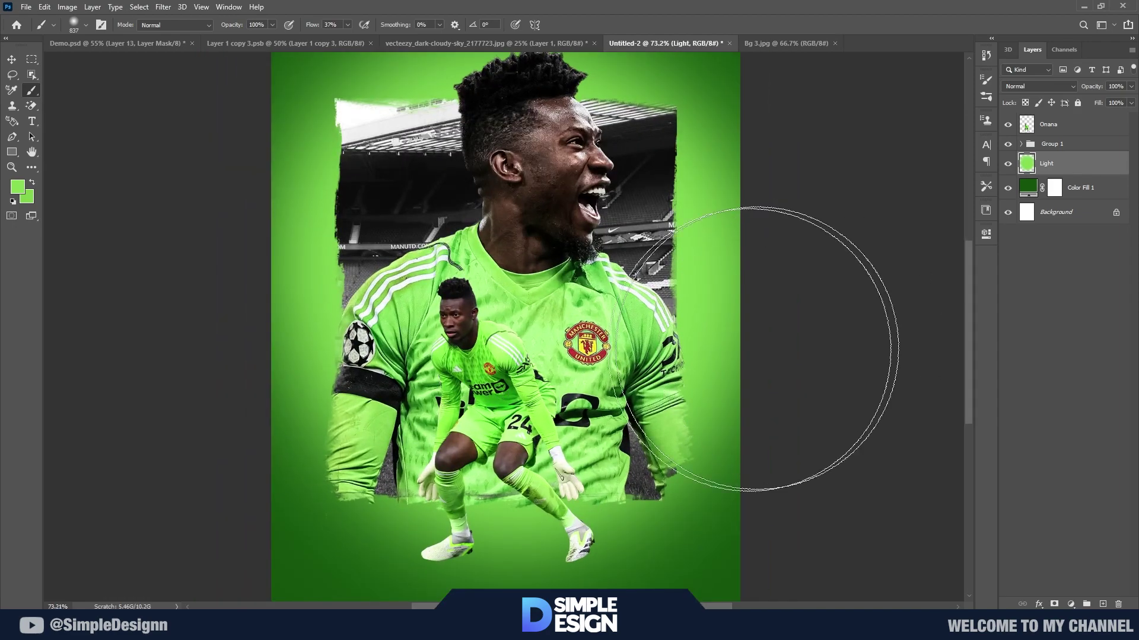
scroll(724, 339, "up", 1)
scroll(646, 368, "down", 2)
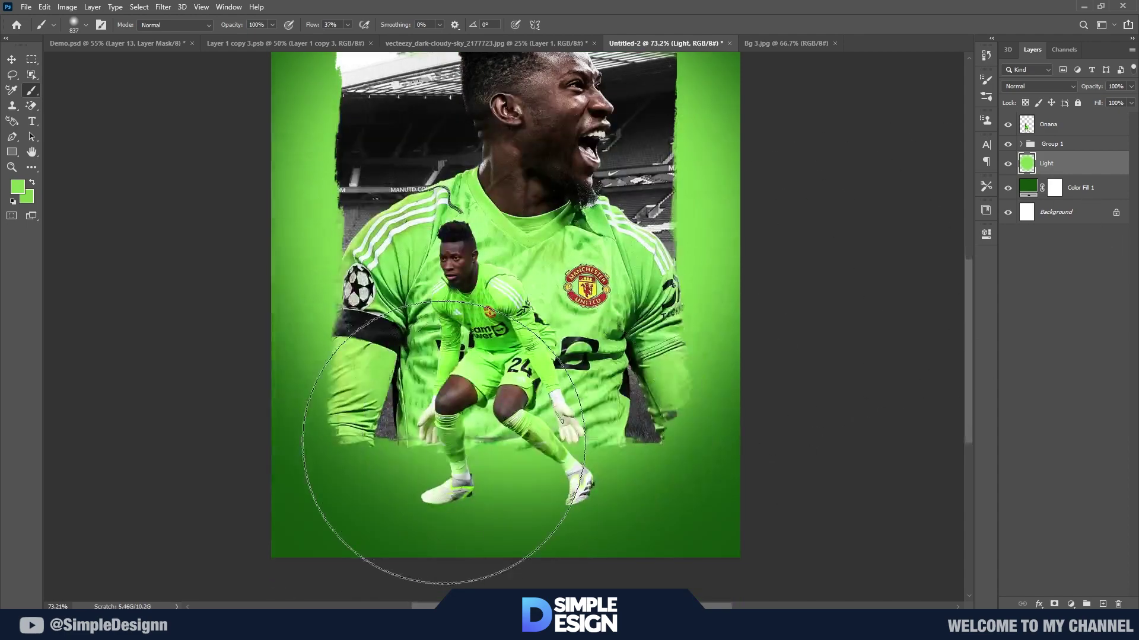
scroll(403, 450, "up", 2)
scroll(491, 373, "down", 3)
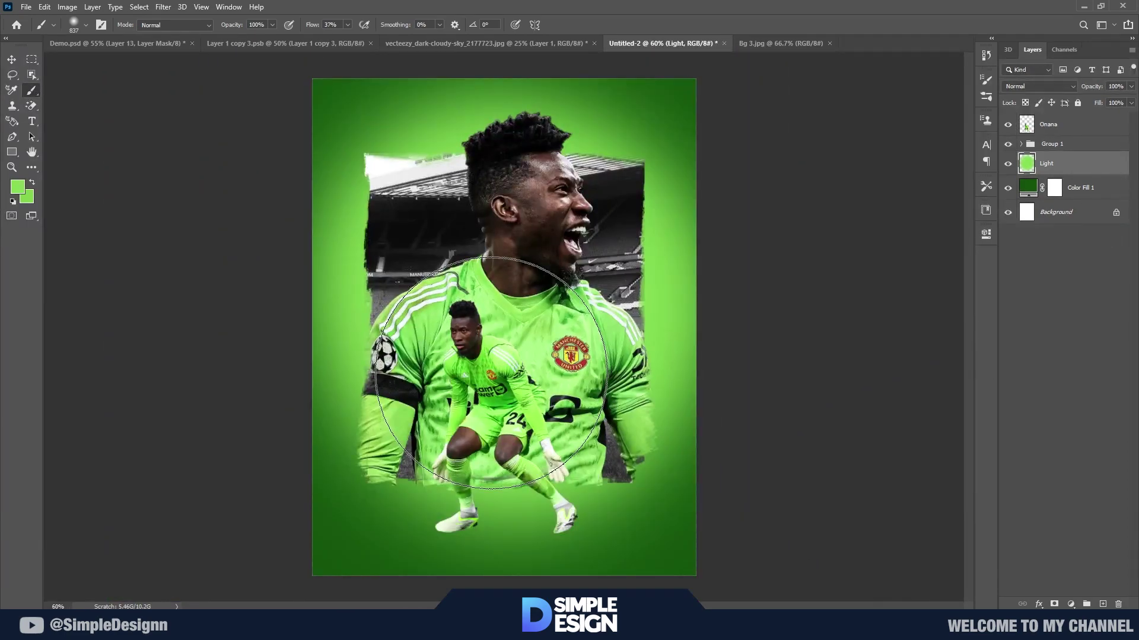
scroll(491, 373, "up", 1)
- Add a new Shadow layer and move it below the Onana layer
key("v")
left_click(1045, 125)
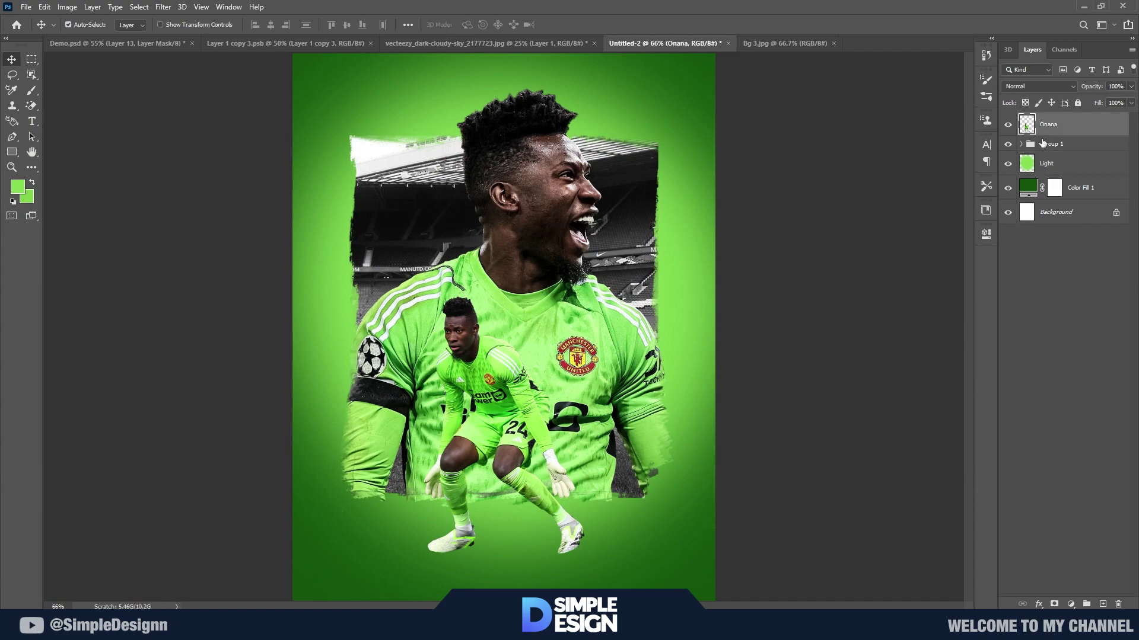
left_click(1103, 604)
type("Shadow")
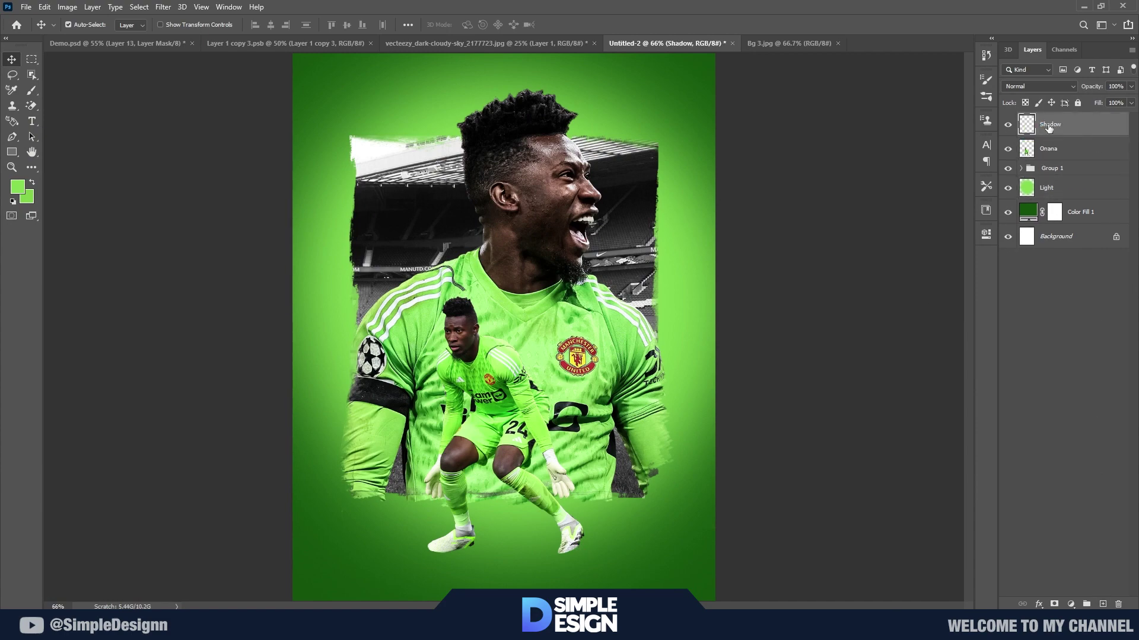
left_click_drag(1048, 128, 1049, 159)
- Paint soft dark-green shadows under both shoes with a small soft round brush
key("b")
scroll(505, 563, "up", 5)
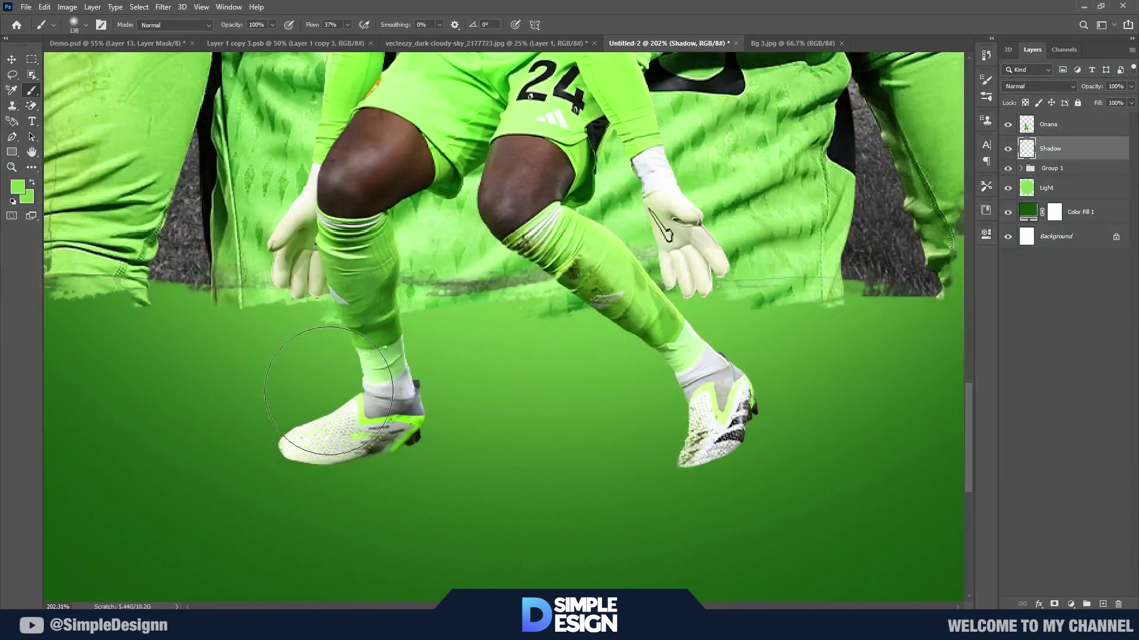
right_click(374, 375)
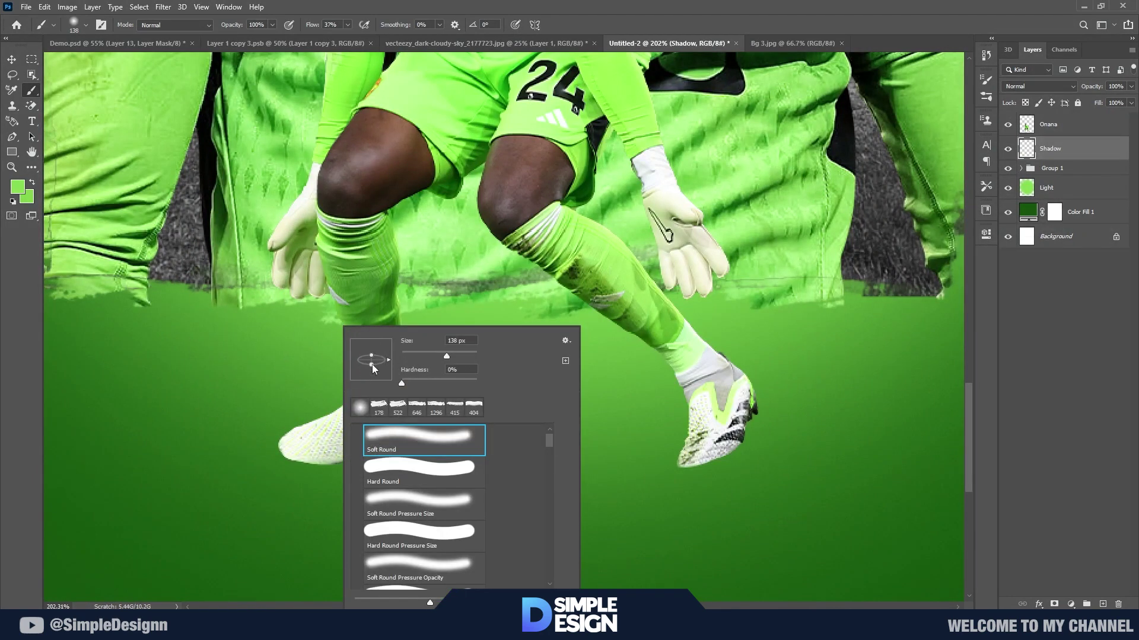
key("Escape")
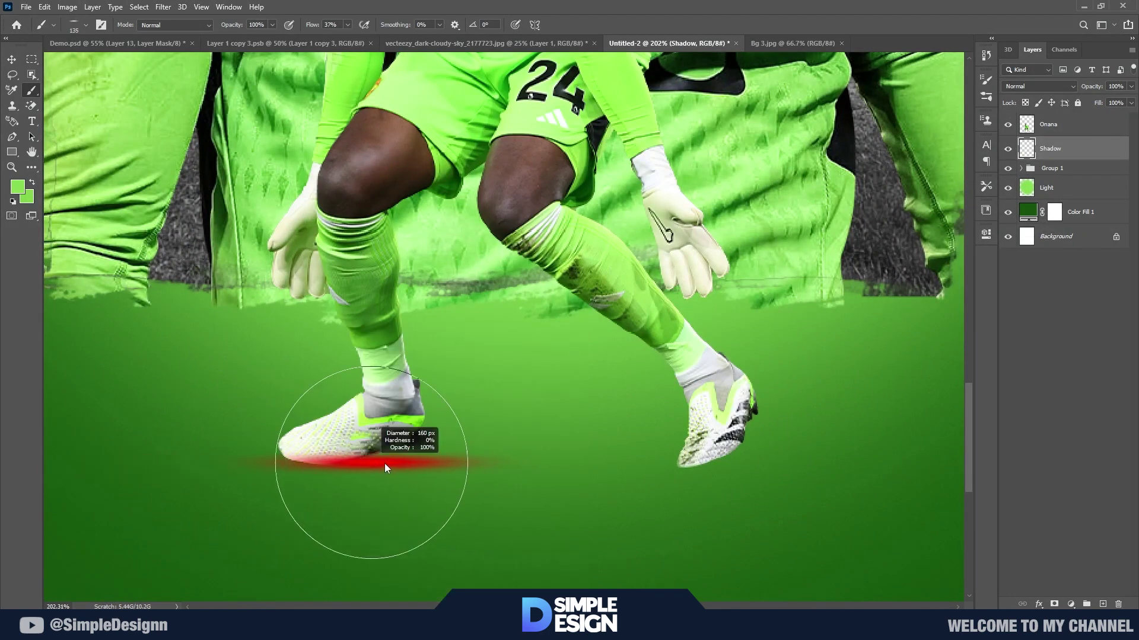
key("i")
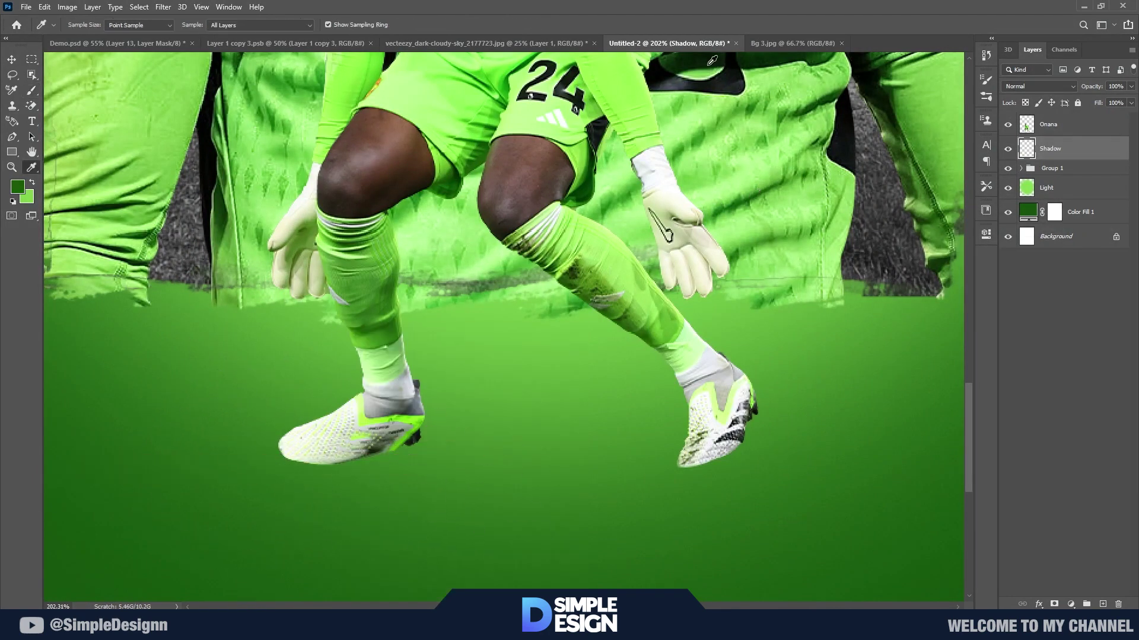
key("b")
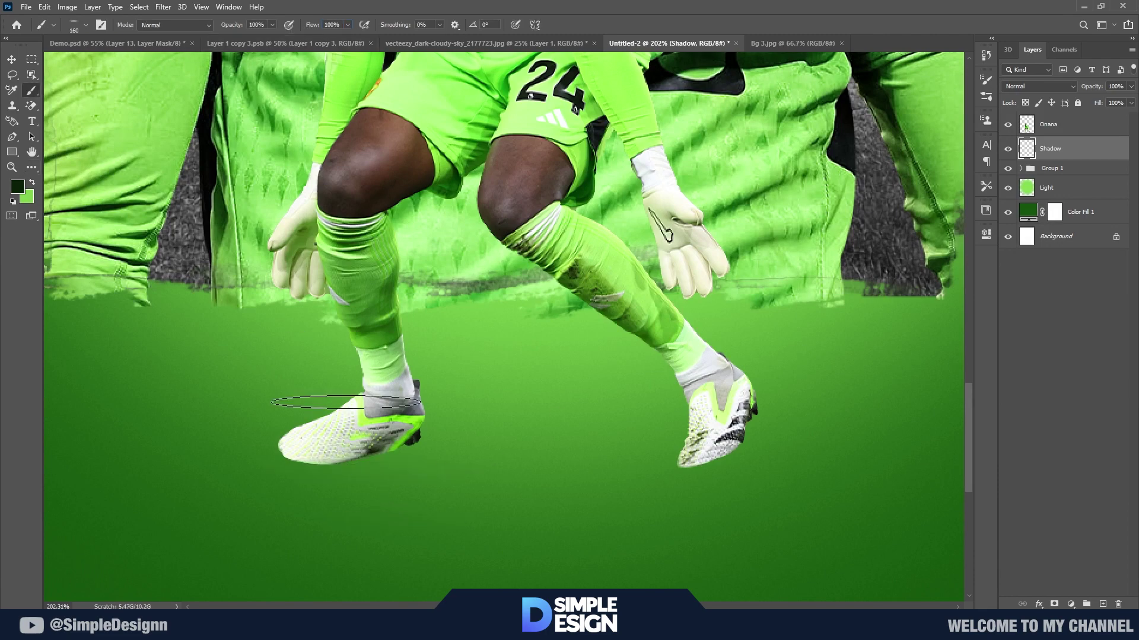
left_click_drag(278, 469, 433, 469)
scroll(653, 474, "up", 2)
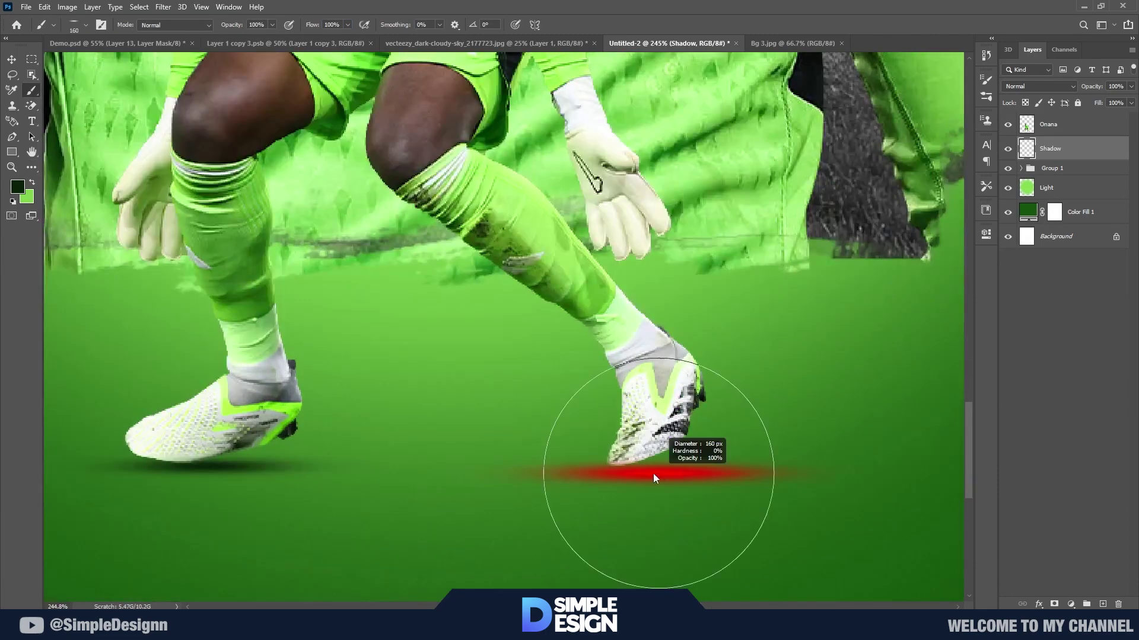
left_click(652, 471)
scroll(653, 472, "down", 2)
scroll(652, 471, "down", 2)
scroll(524, 545, "down", 2)
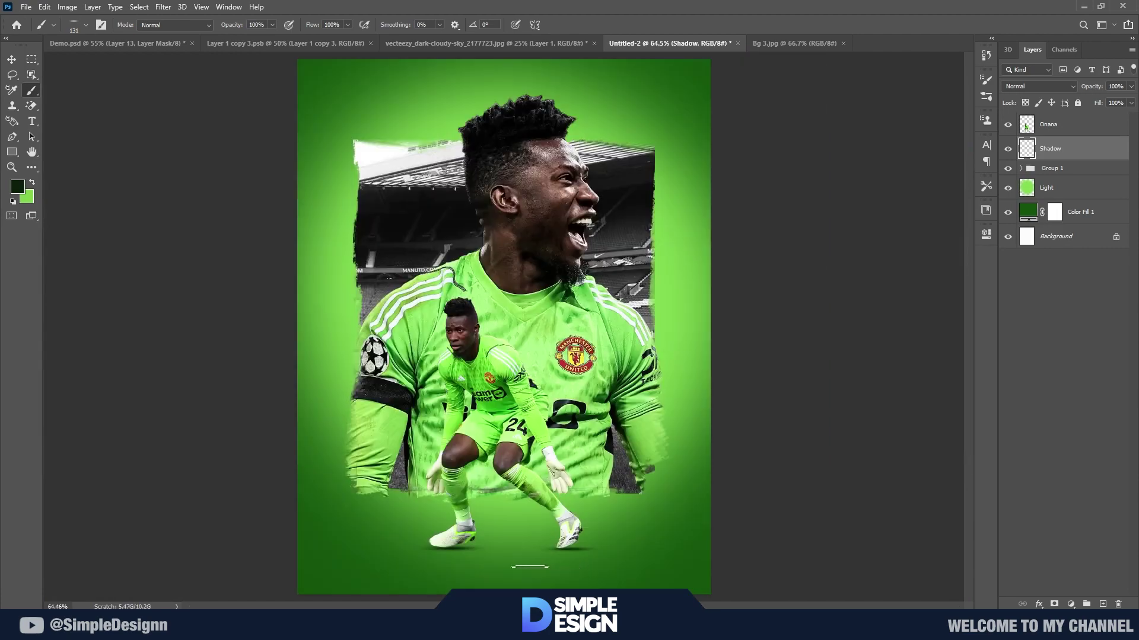
scroll(491, 561, "up", 3)
scroll(590, 357, "down", 2)
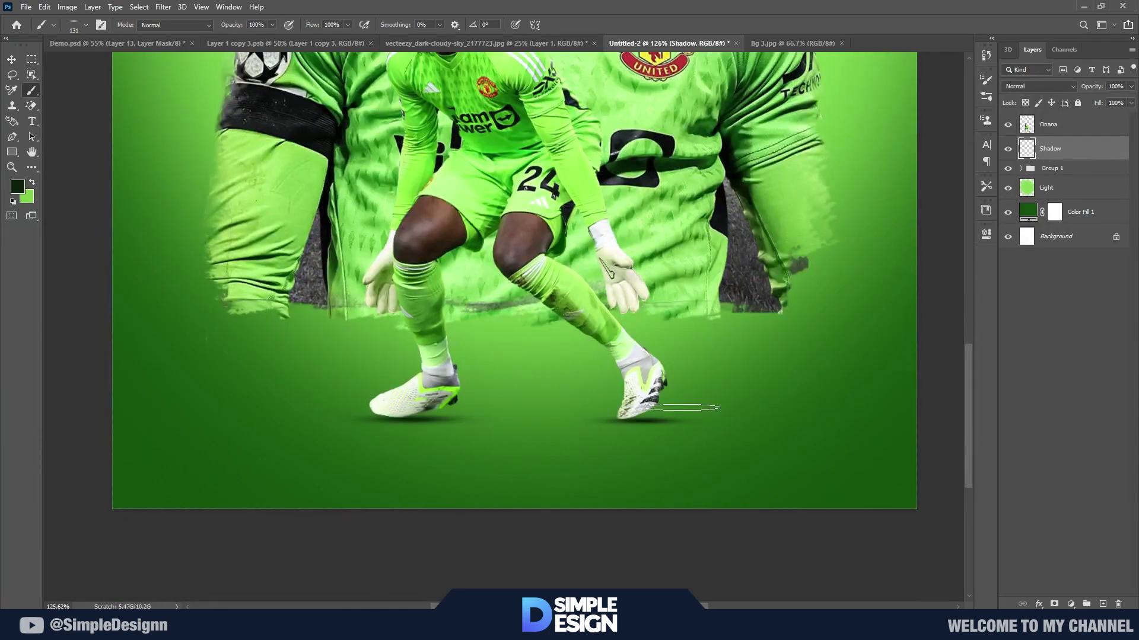
scroll(540, 514, "down", 3)
scroll(512, 550, "up", 4)
left_click(1102, 603)
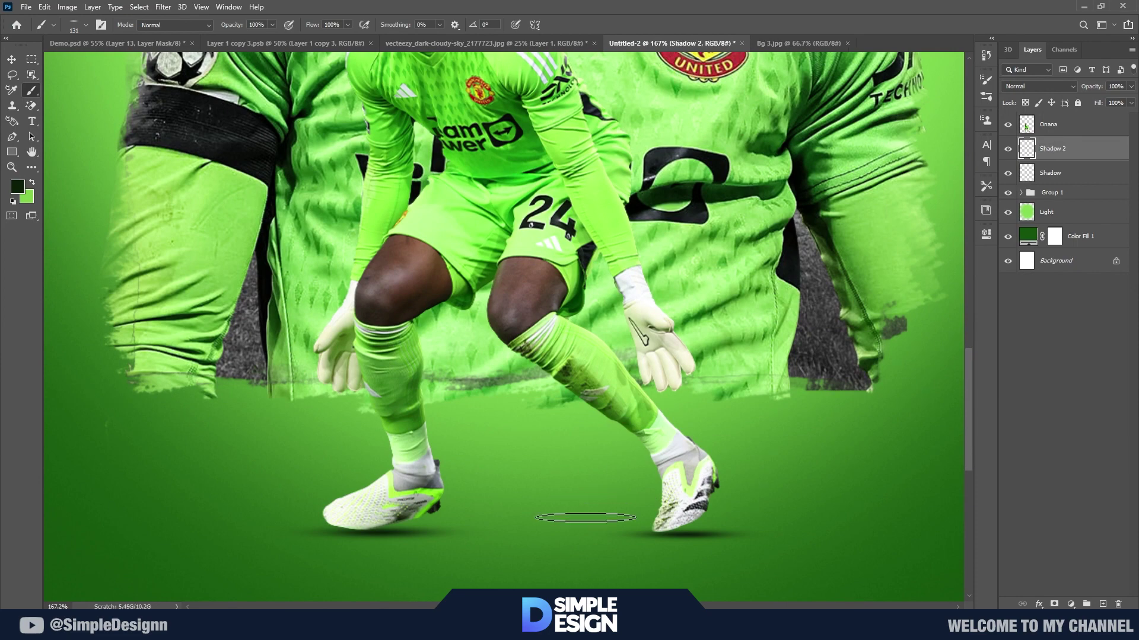
- Paint a broad dark shadow under both shoes on Shadow 2 and squash it into a thin band
scroll(510, 522, "down", 1)
left_click_drag(549, 492, 637, 509)
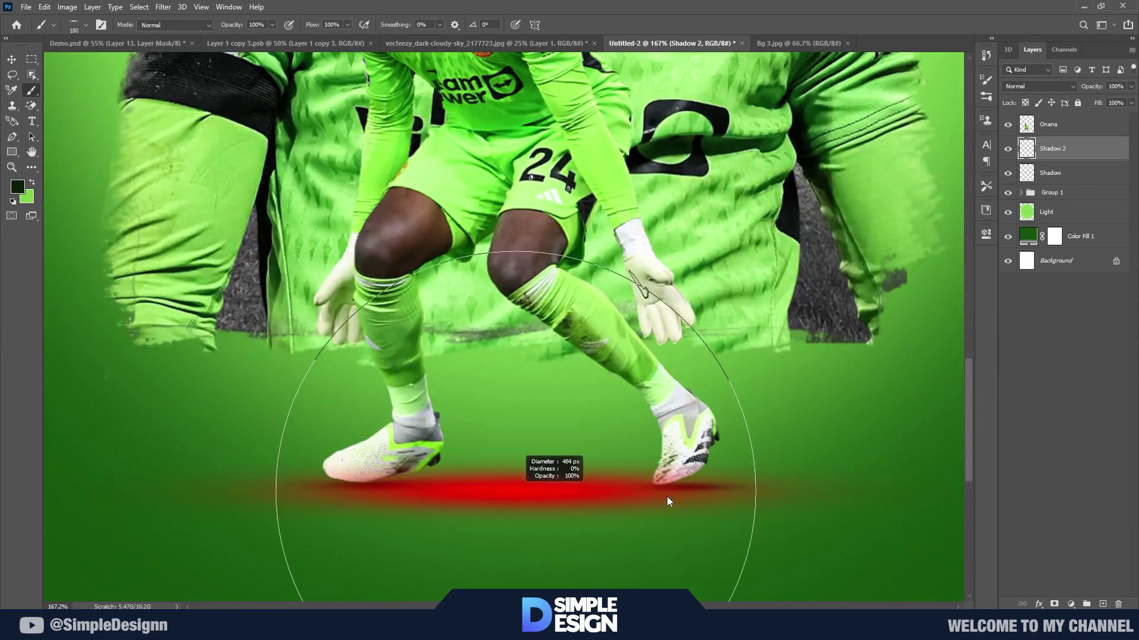
left_click(516, 483)
scroll(483, 508, "down", 3)
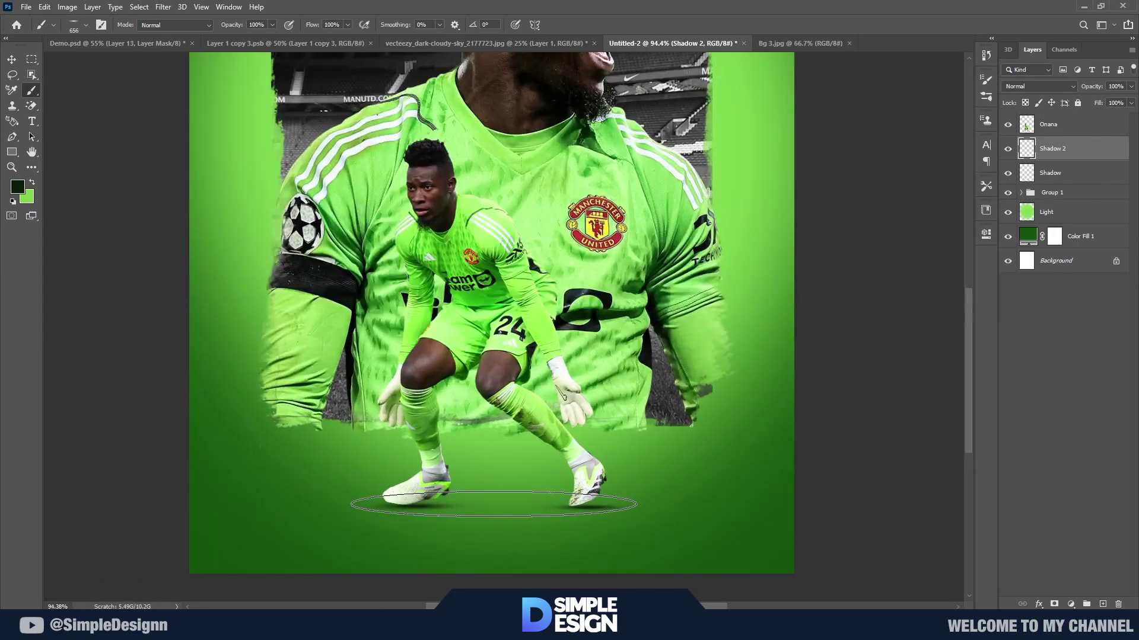
scroll(461, 529, "up", 3)
key("ctrl+t")
left_click_drag(513, 434, 514, 453)
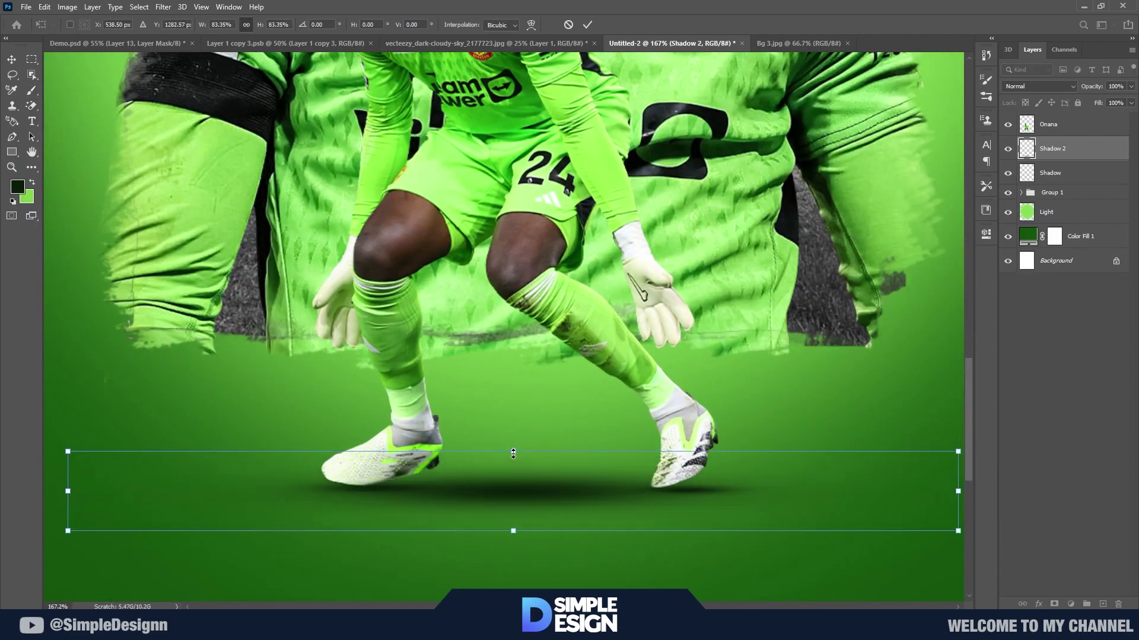
key("Return")
- Set Shadow 2 to Soft Light blending at 60% opacity
scroll(513, 453, "down", 3)
left_click(1038, 86)
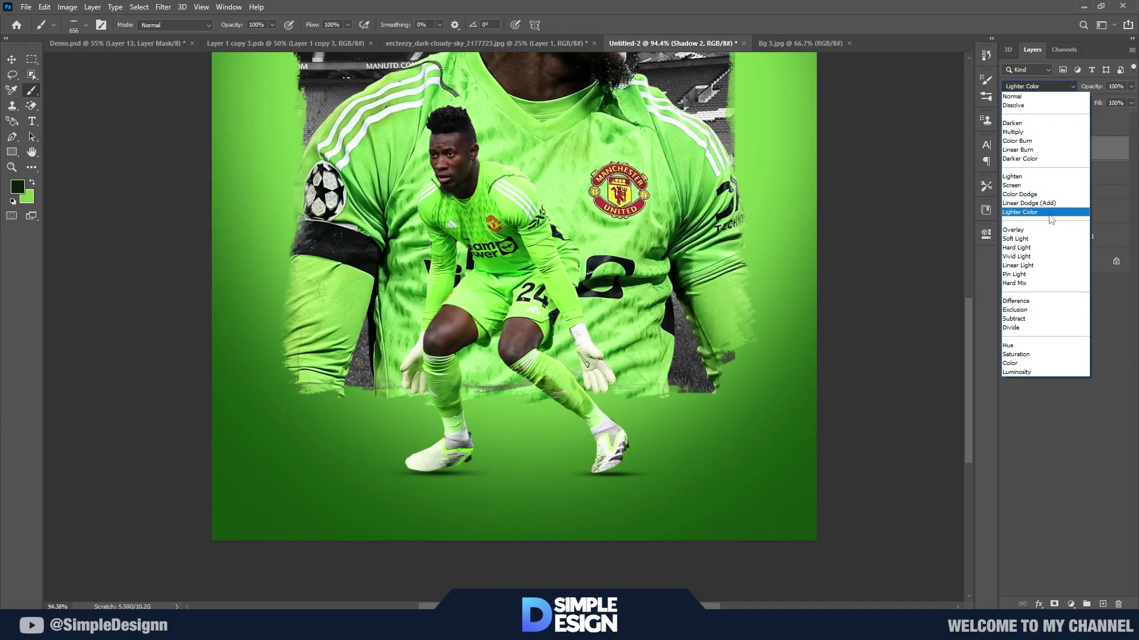
left_click(1049, 240)
scroll(557, 492, "up", 3)
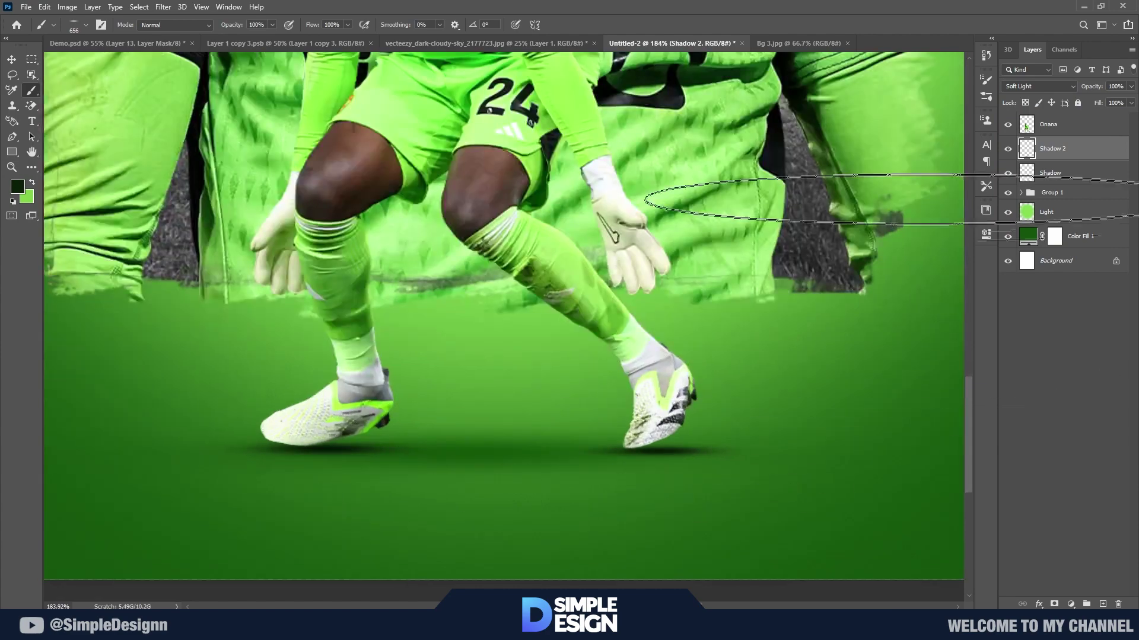
left_click_drag(1104, 86, 1080, 87)
scroll(527, 503, "down", 3)
scroll(522, 484, "down", 3)
scroll(522, 483, "up", 5)
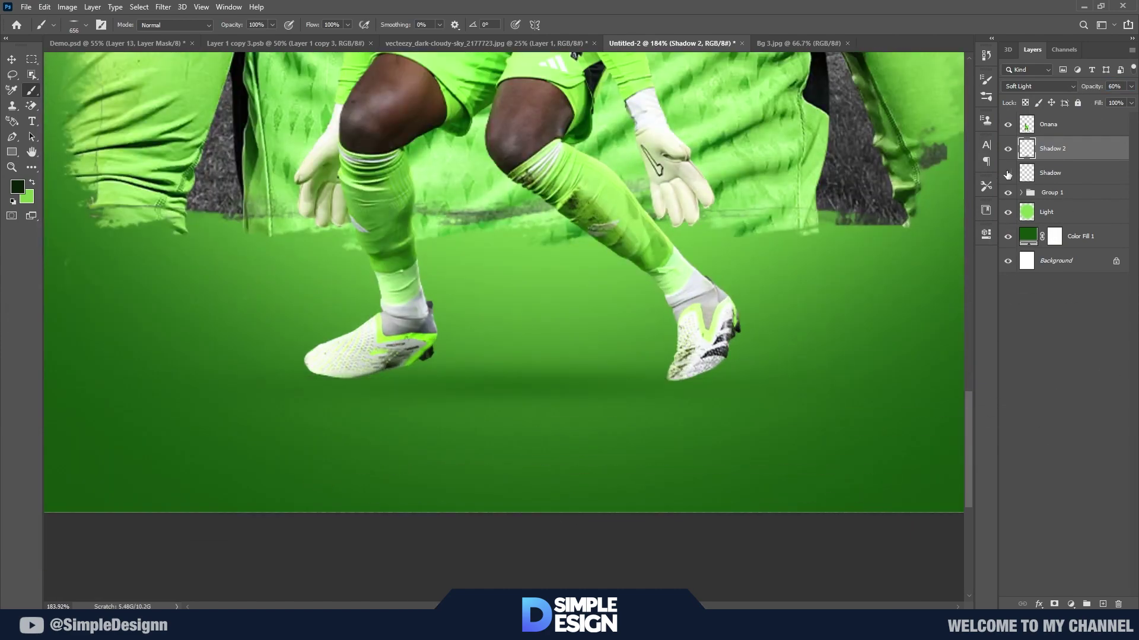
scroll(819, 323, "down", 2)
scroll(788, 536, "down", 3)
scroll(454, 453, "up", 1)
scroll(453, 452, "up", 1)
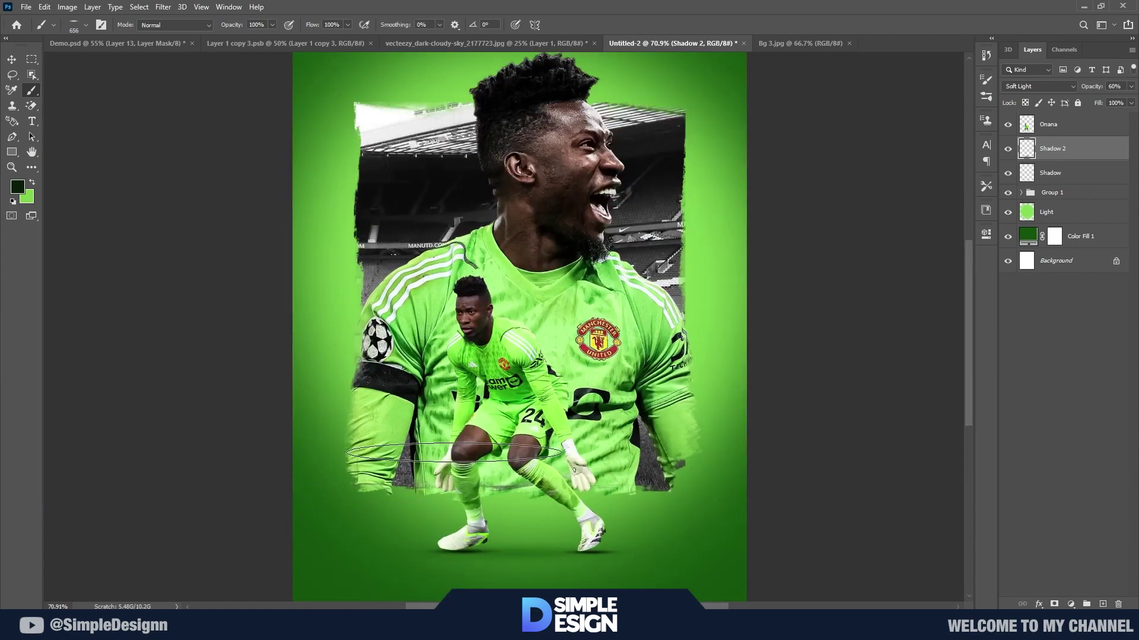
key("v")
scroll(521, 428, "down", 1)
- Add a Brightness/Contrast adjustment (brightness -41, contrast 13) to the Onana portrait in Group 1
left_click(558, 213)
scroll(557, 267, "up", 2)
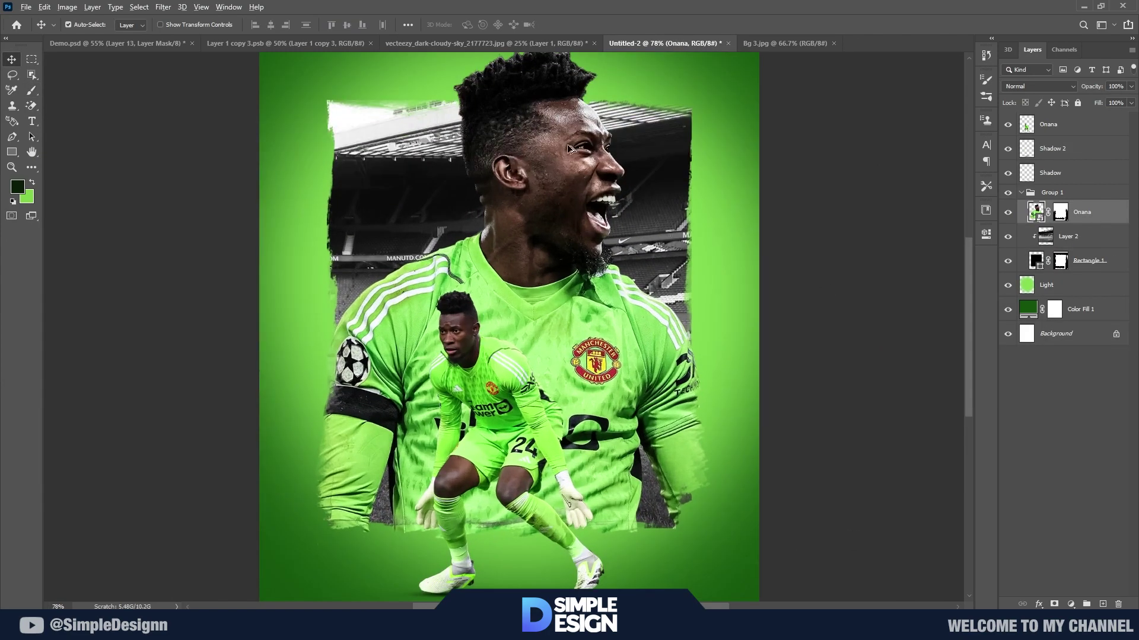
scroll(560, 297, "up", 2)
scroll(561, 370, "down", 2)
scroll(560, 371, "down", 2)
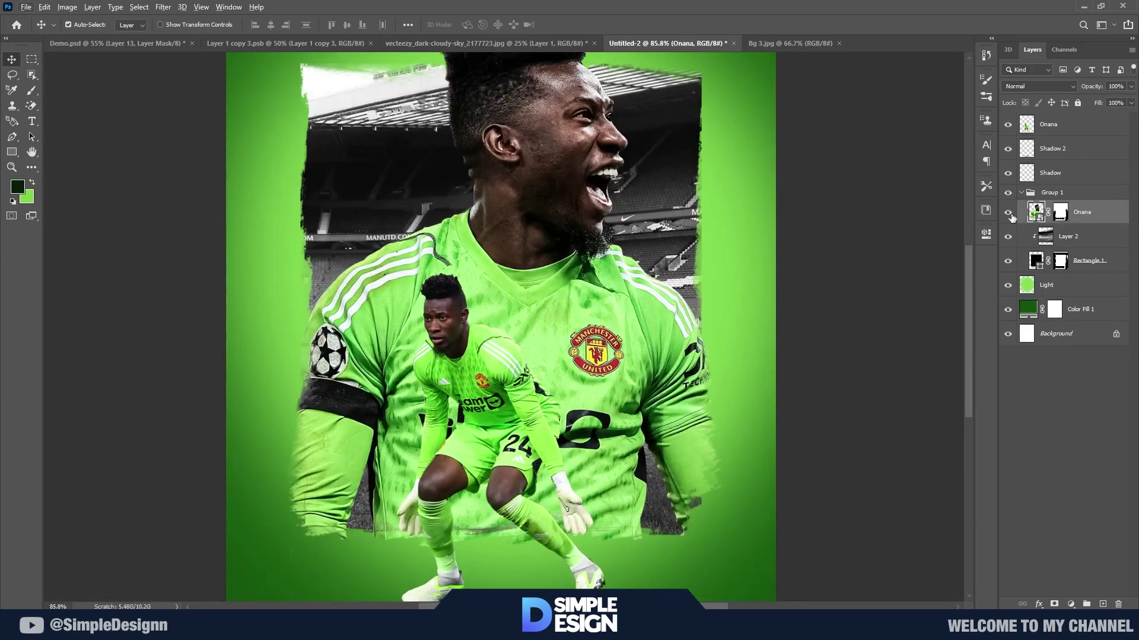
scroll(837, 243, "up", 1)
scroll(574, 194, "down", 1)
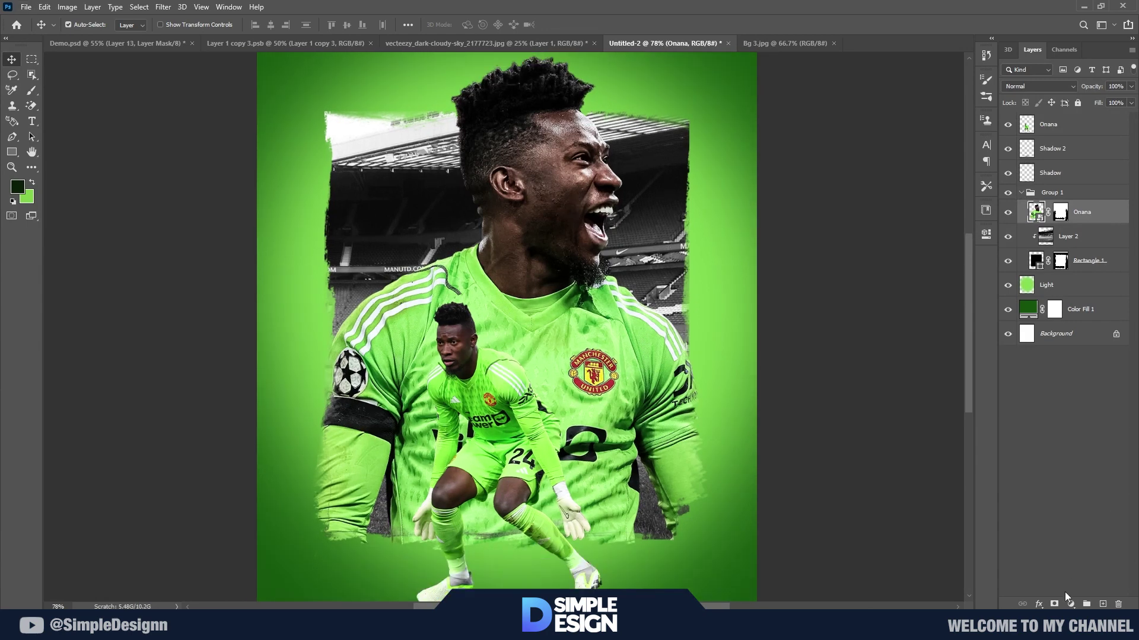
left_click(1070, 603)
left_click(1080, 433)
mouse_move(873, 302)
left_mouse_down()
mouse_move(847, 301)
mouse_move(882, 326)
left_mouse_up()
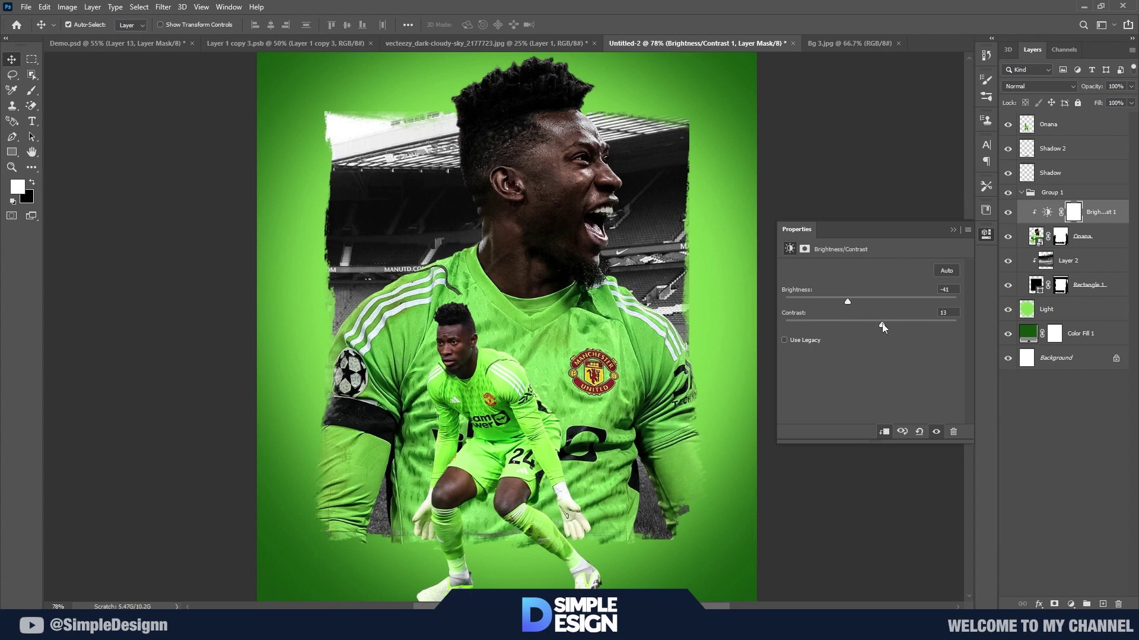
left_click(986, 234)
key("b")
right_click(387, 261)
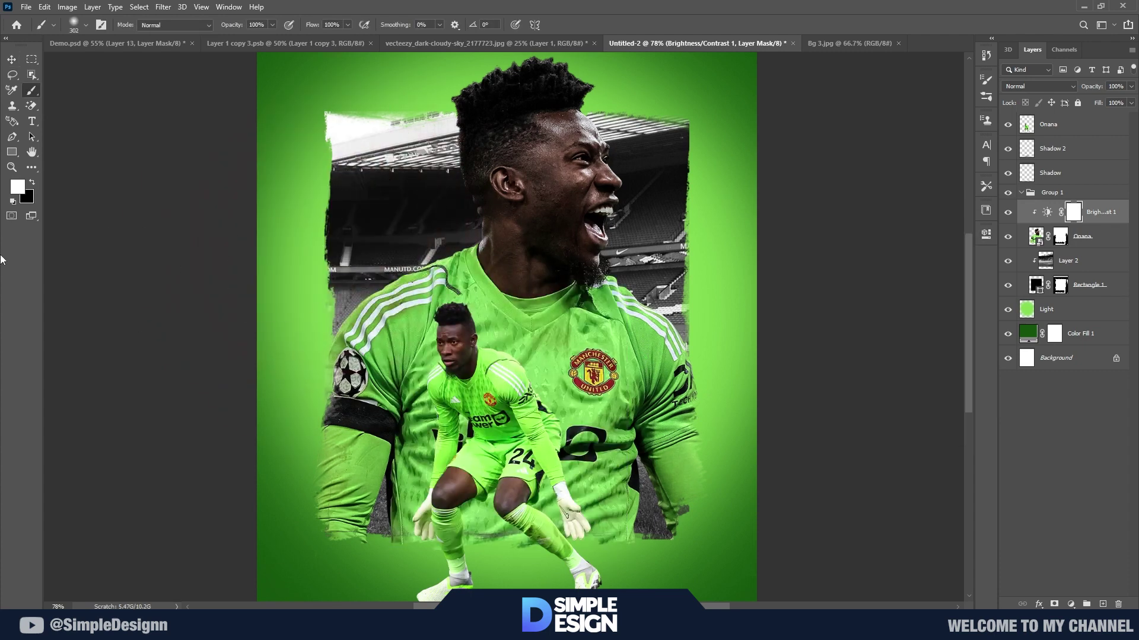
- Paint the Brightness/Contrast mask to remove darkening over both shoulders and the right side
left_click_drag(427, 249, 413, 271)
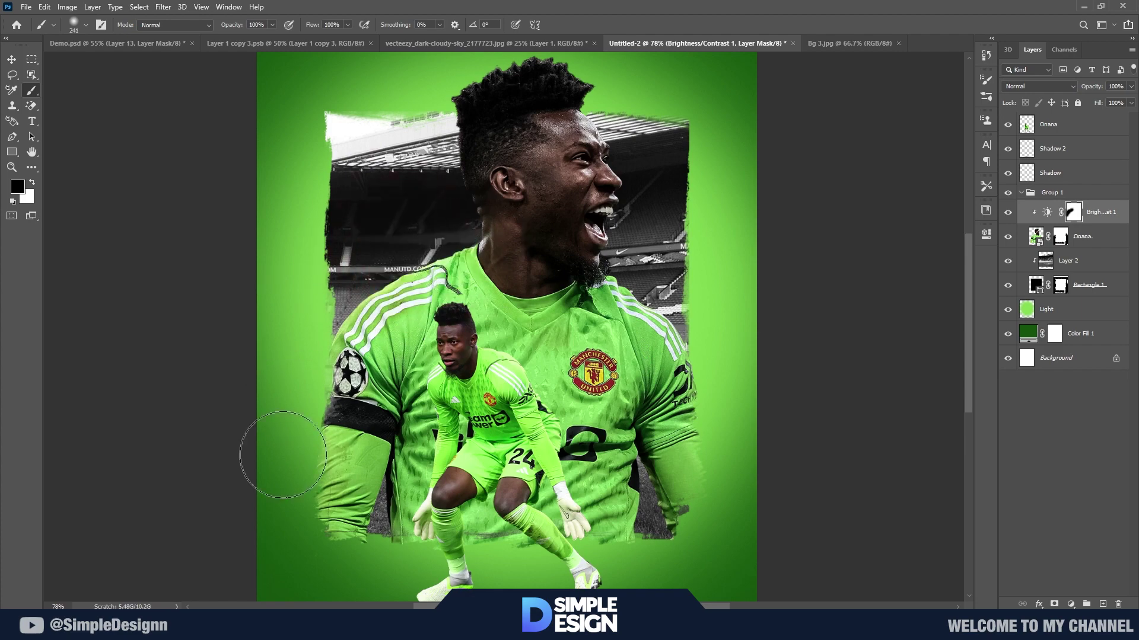
left_click_drag(527, 130, 513, 261)
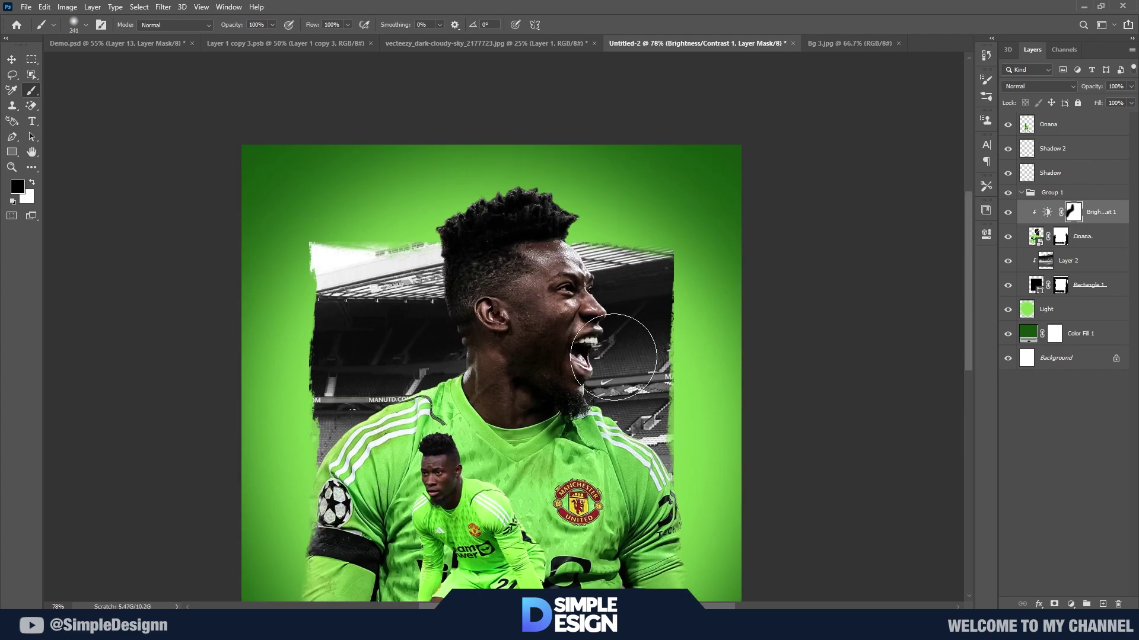
left_click_drag(617, 235, 737, 521)
scroll(724, 496, "up", 2)
scroll(601, 328, "up", 2)
left_click_drag(601, 328, 555, 315)
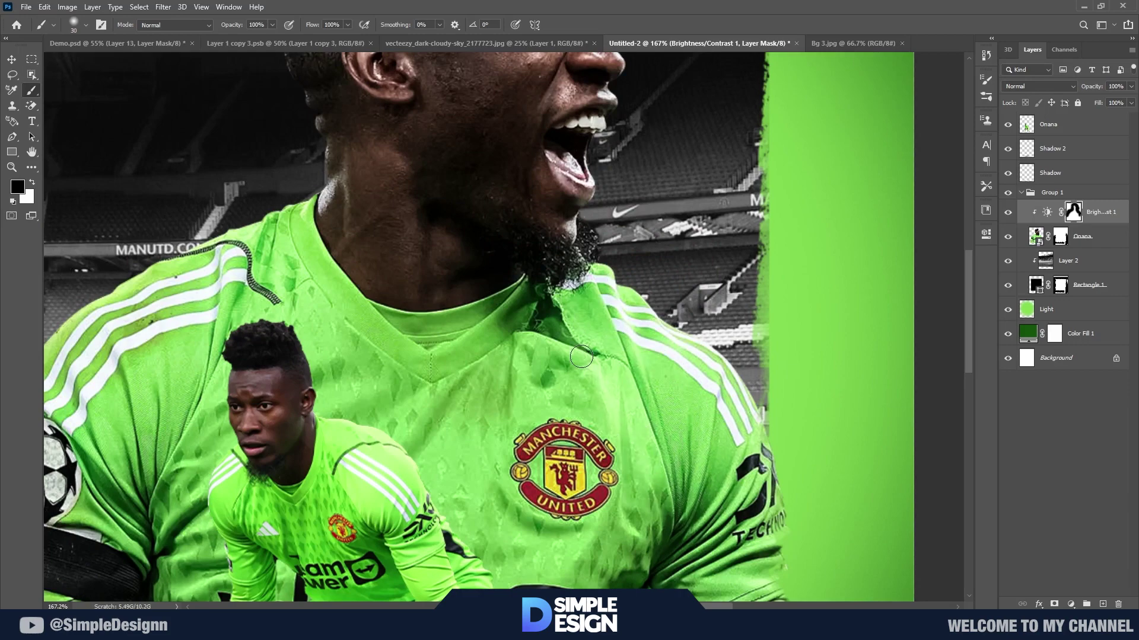
left_click_drag(545, 352, 640, 357)
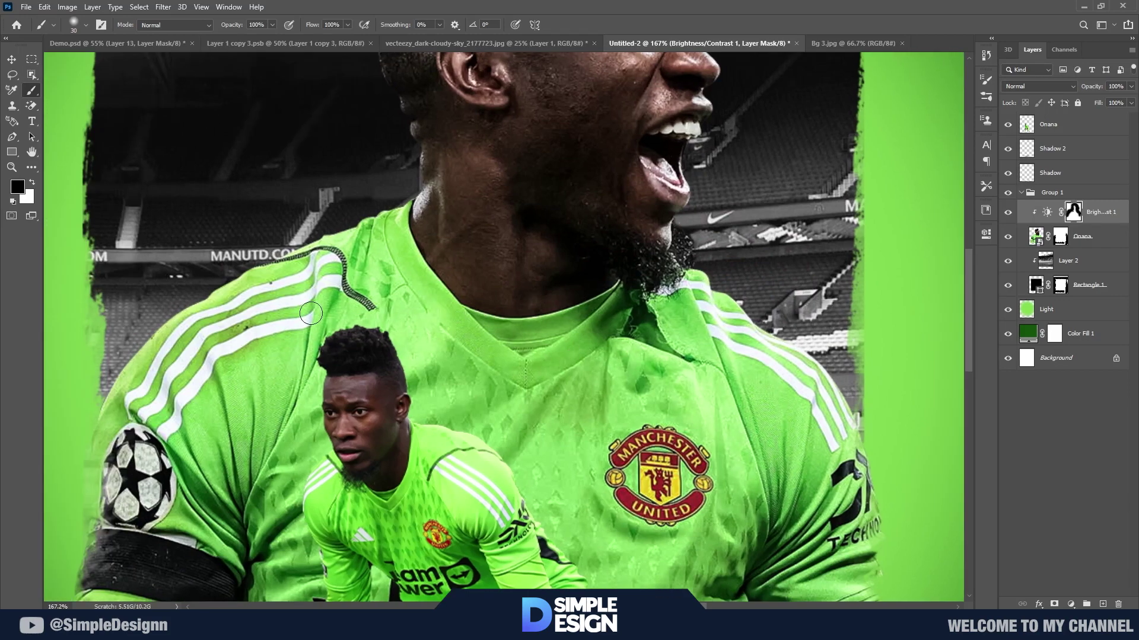
left_click_drag(311, 313, 228, 404)
- Brighten the jersey between the arms and on the forearm, then fit the poster on screen
left_click_drag(231, 514, 337, 377)
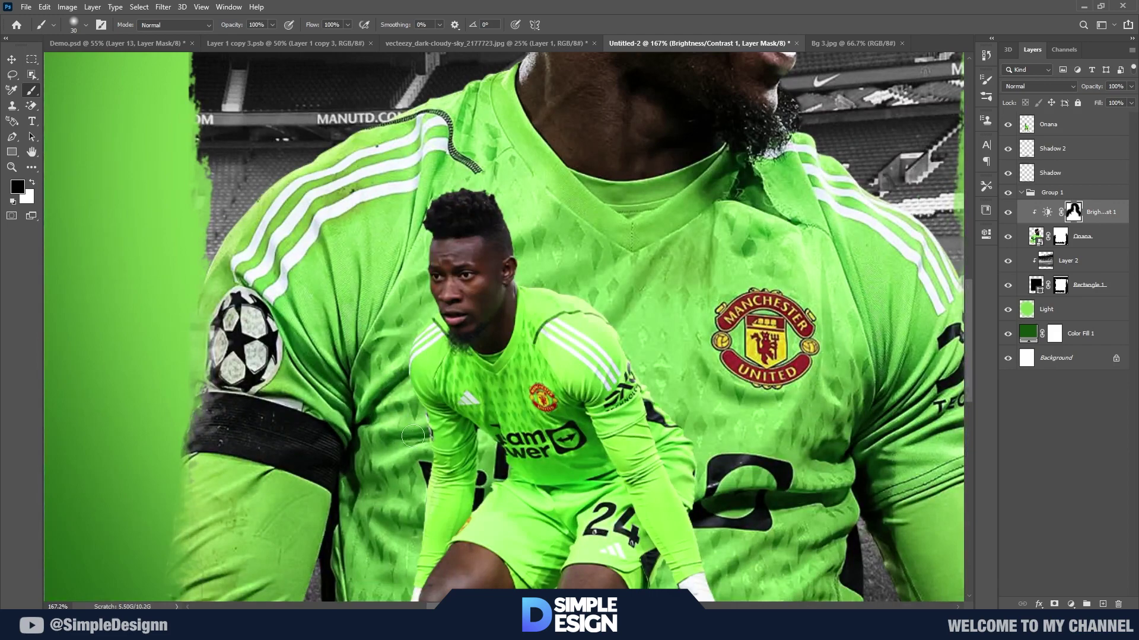
left_click_drag(411, 501, 308, 472)
mouse_move(224, 524)
left_mouse_down()
mouse_move(322, 387)
mouse_move(227, 461)
left_mouse_up()
left_click_drag(448, 306, 204, 497)
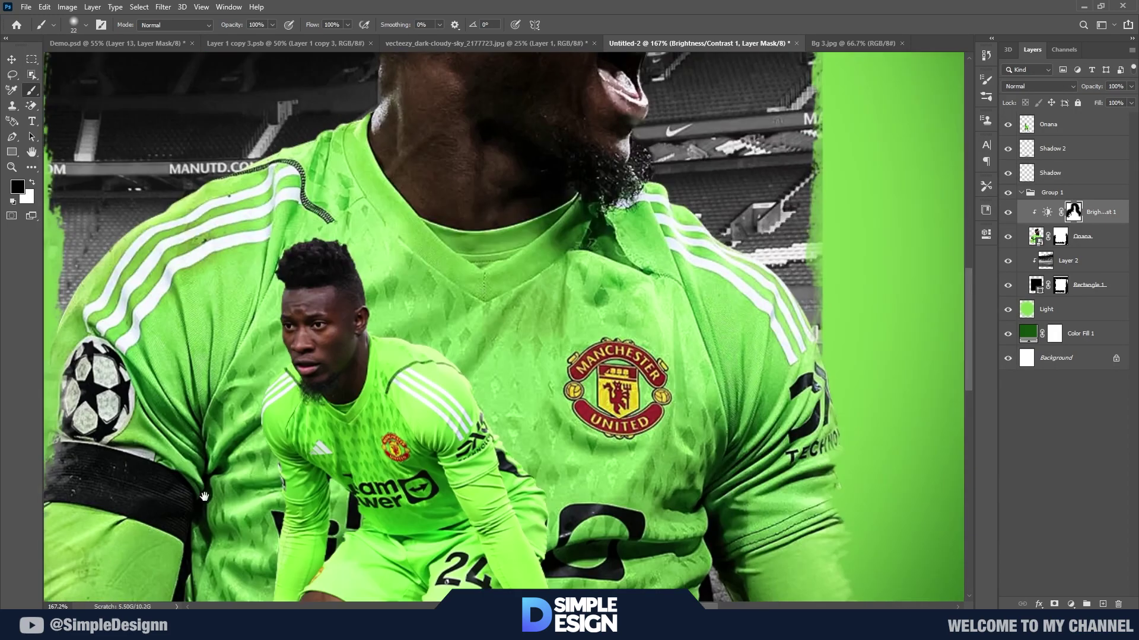
left_click_drag(364, 210, 426, 420)
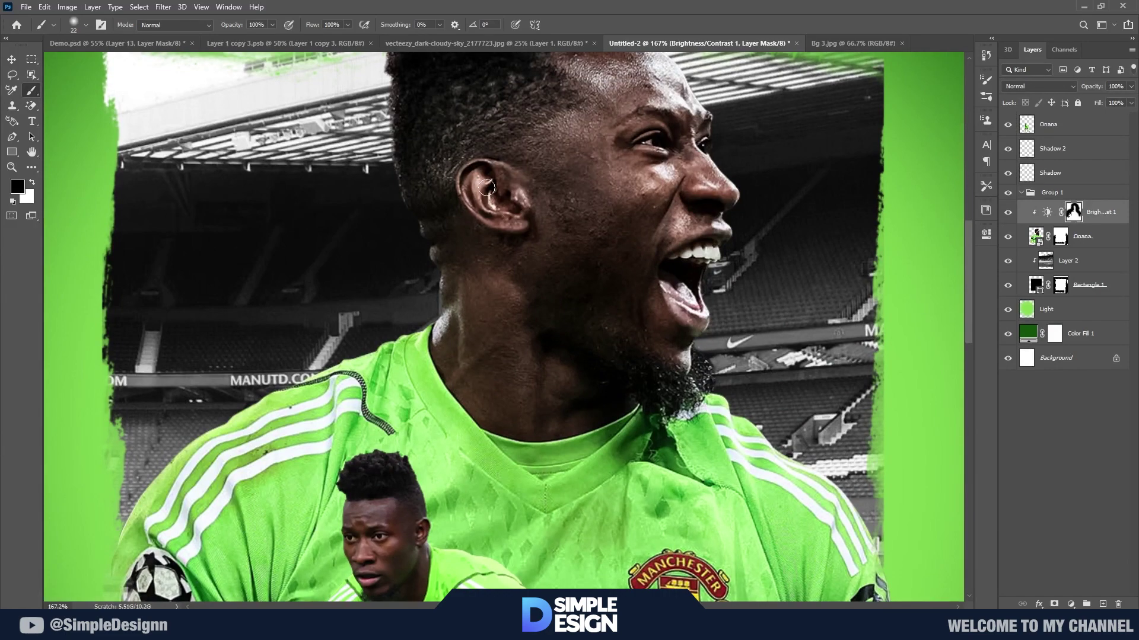
scroll(699, 449, "up", 2)
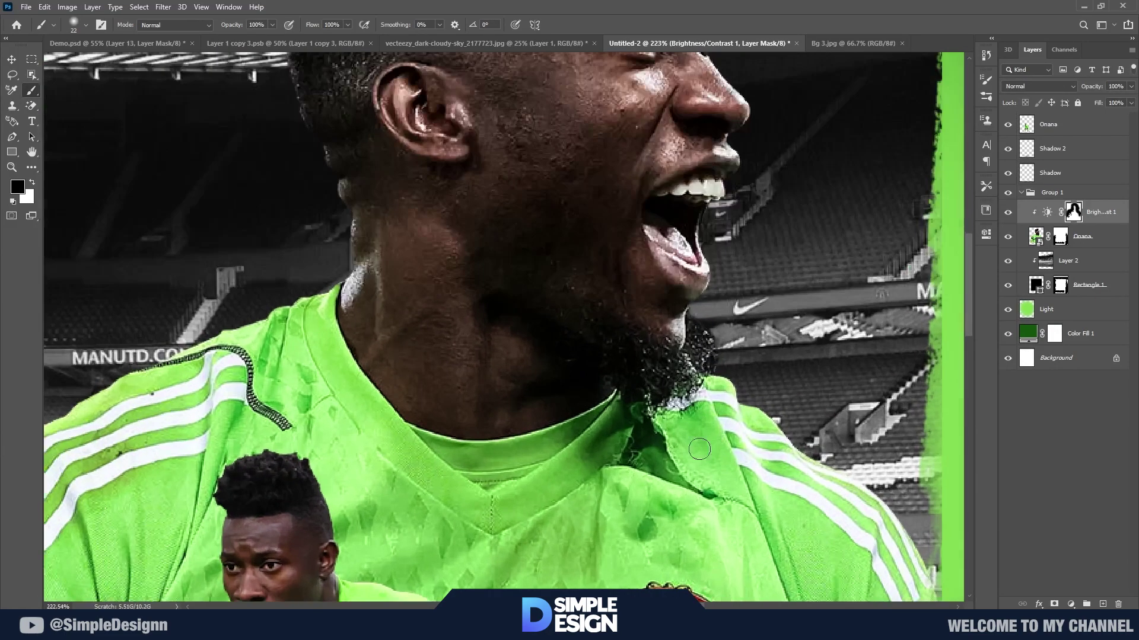
left_click_drag(534, 415, 450, 190)
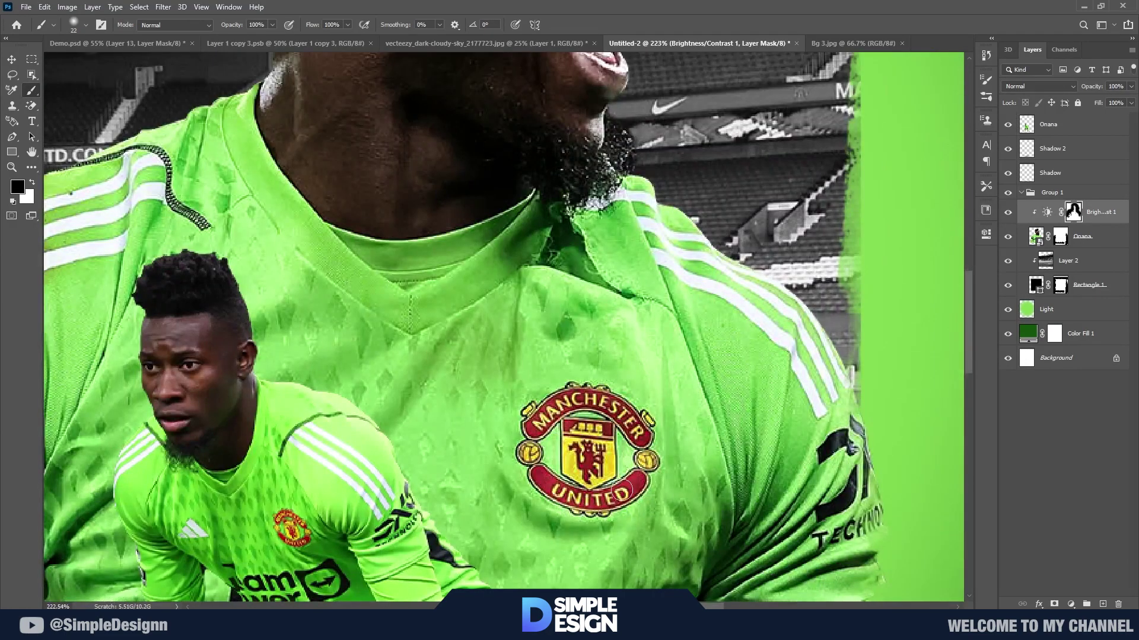
left_click_drag(803, 479, 577, 289)
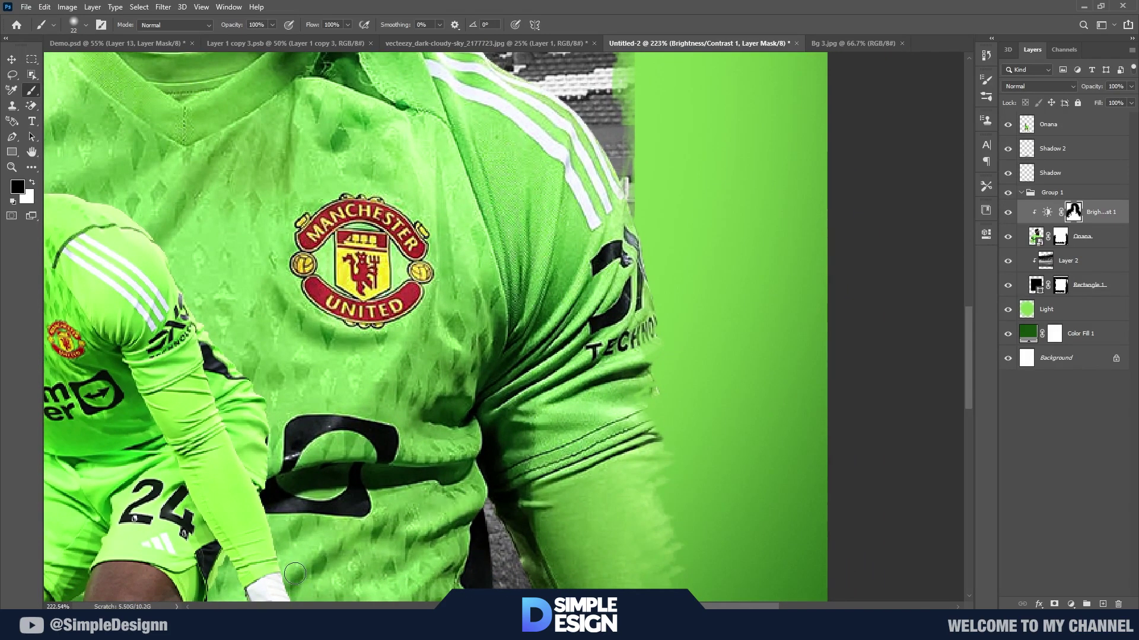
key("ctrl+0")
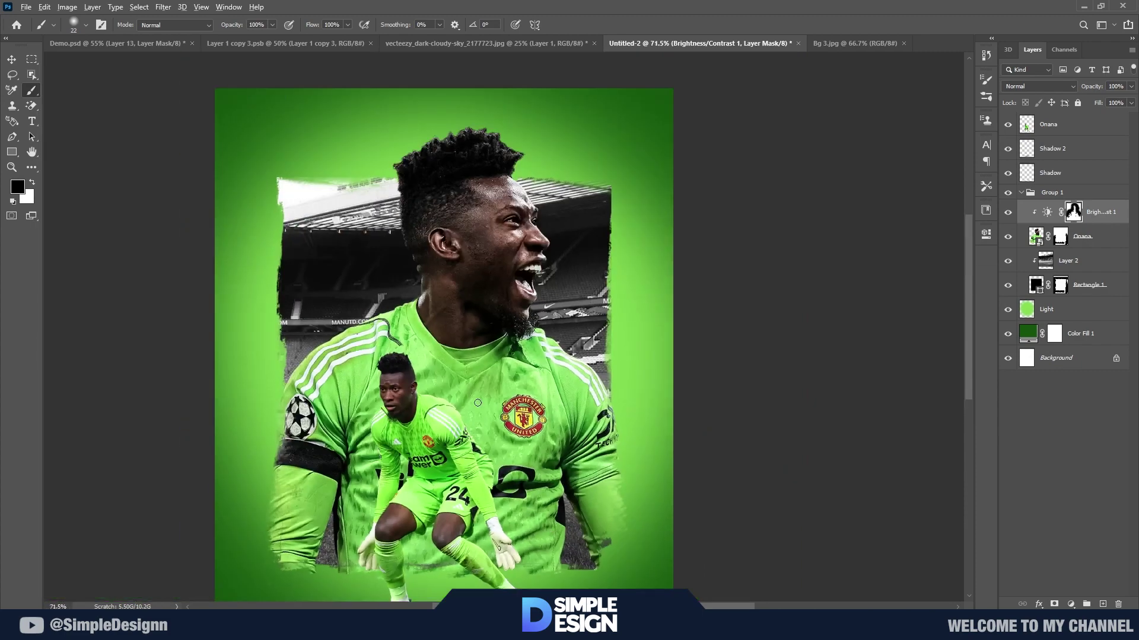
scroll(548, 258, "up", 1)
scroll(548, 258, "up", 2)
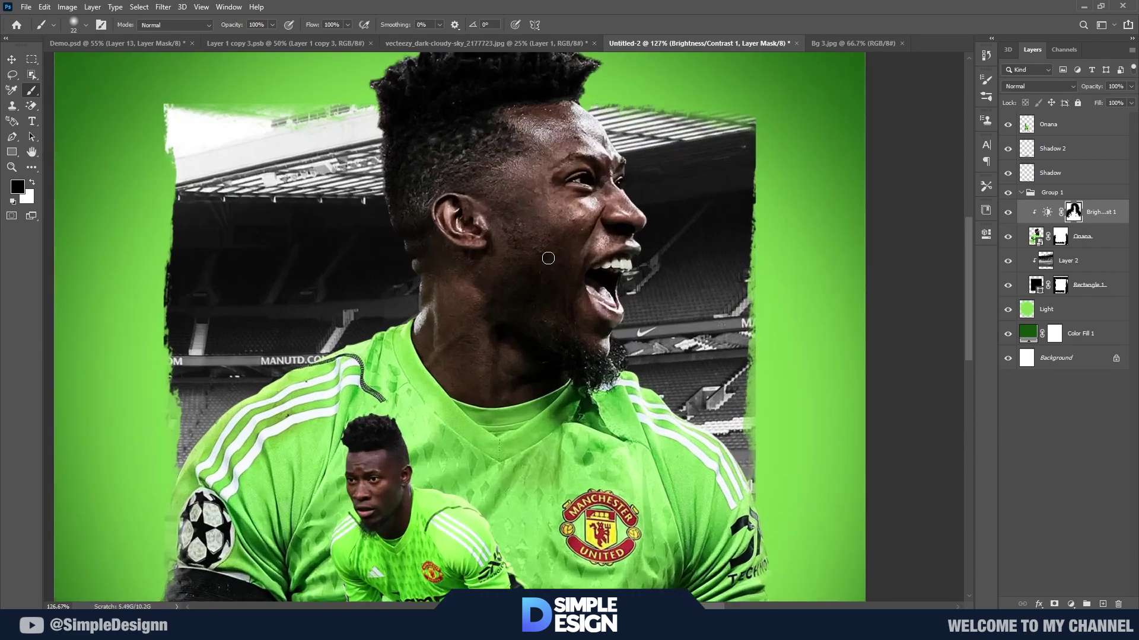
left_click(1072, 603)
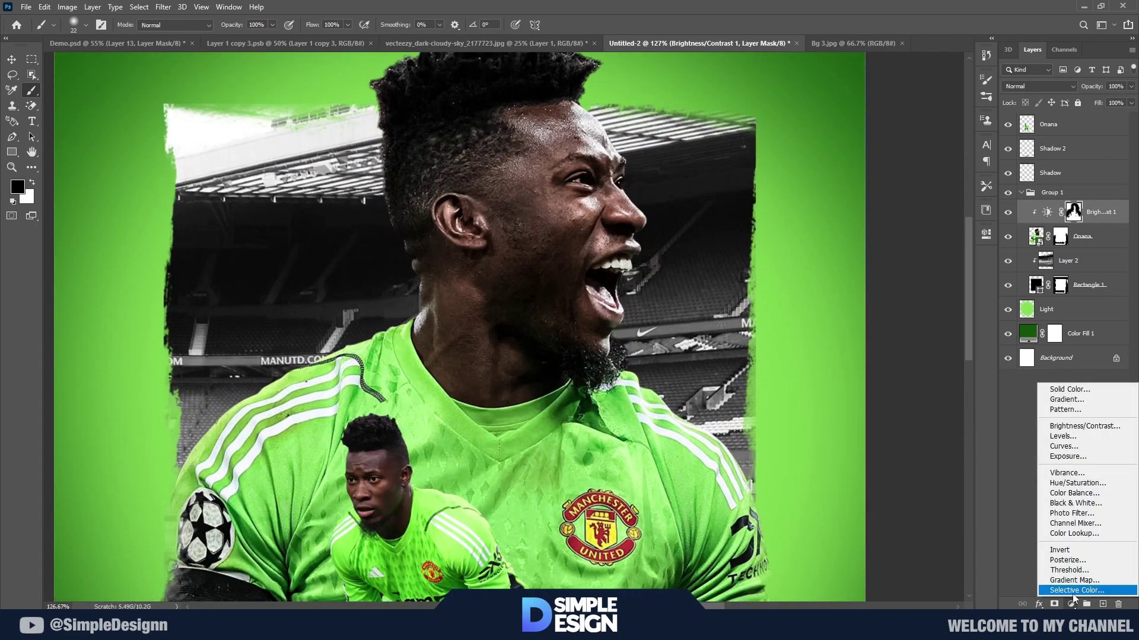
- Add a black-and-white Gradient Map clipped to the layer below, with its mask inverted
left_click(1048, 574)
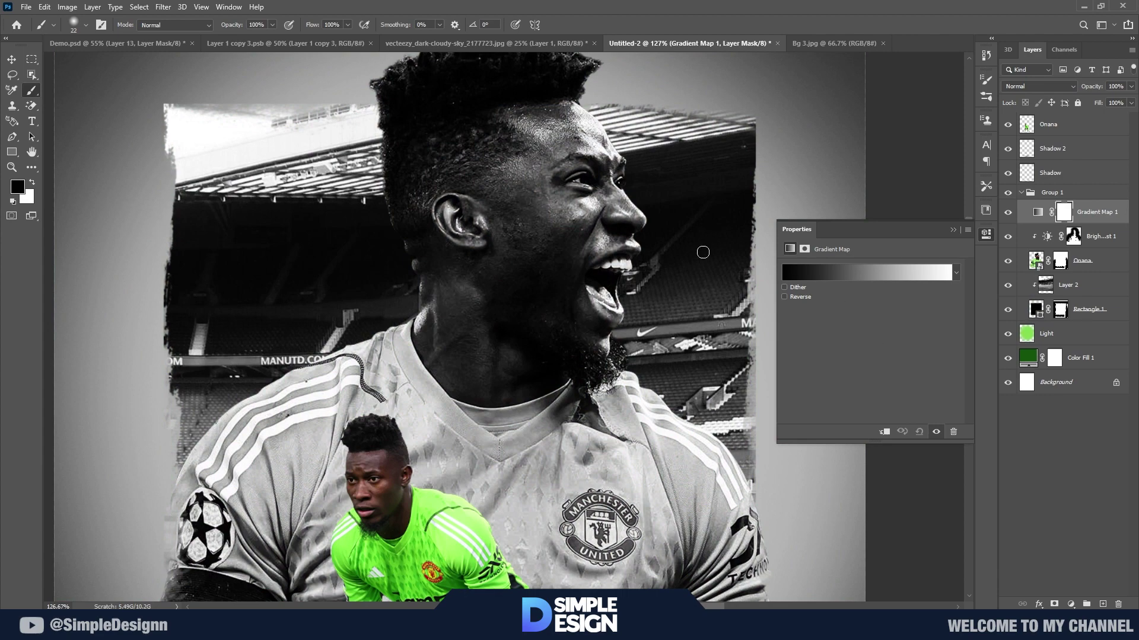
left_click(953, 230)
key("ctrl+alt+g")
key("ctrl+0")
key("ctrl+i")
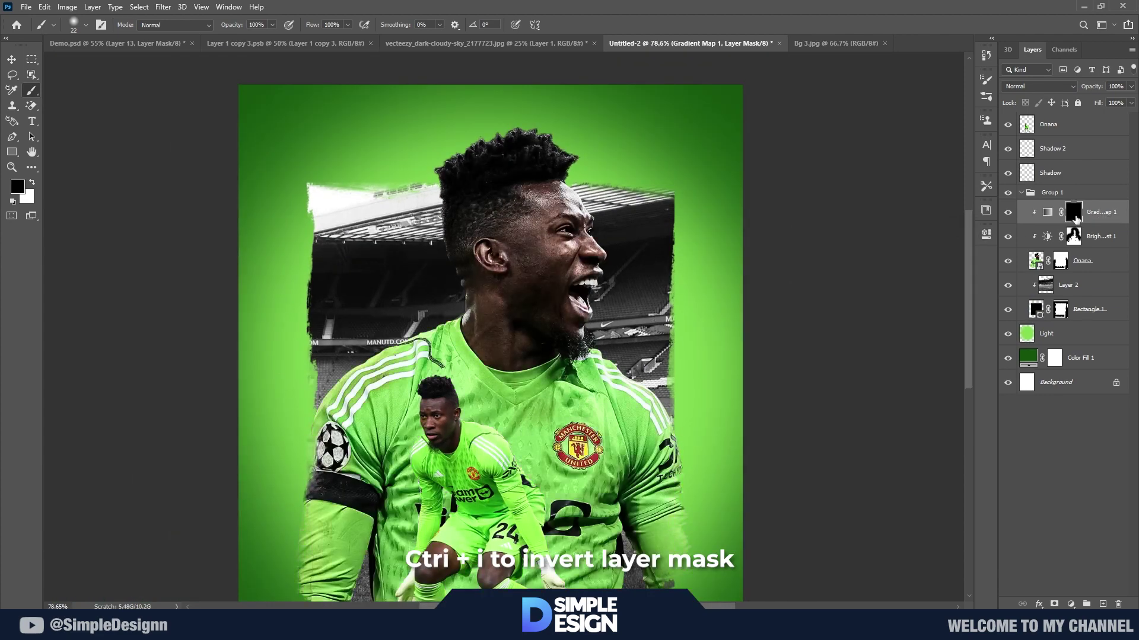
- Paint white on the Gradient Map mask over the large player's face, hair and neck
scroll(522, 237, "up", 1)
scroll(521, 237, "up", 2)
key("x")
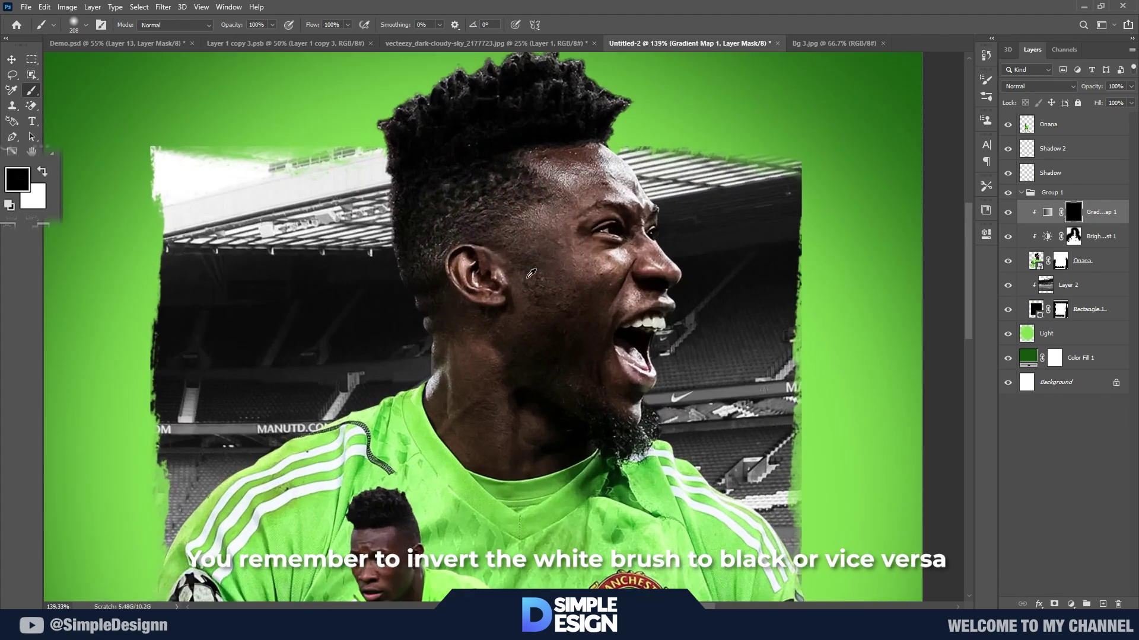
left_click_drag(577, 267, 483, 178)
scroll(554, 300, "up", 1)
mouse_move(554, 300)
left_mouse_down()
mouse_move(522, 139)
mouse_move(538, 188)
left_mouse_up()
scroll(419, 376, "down", 3)
scroll(495, 419, "up", 2)
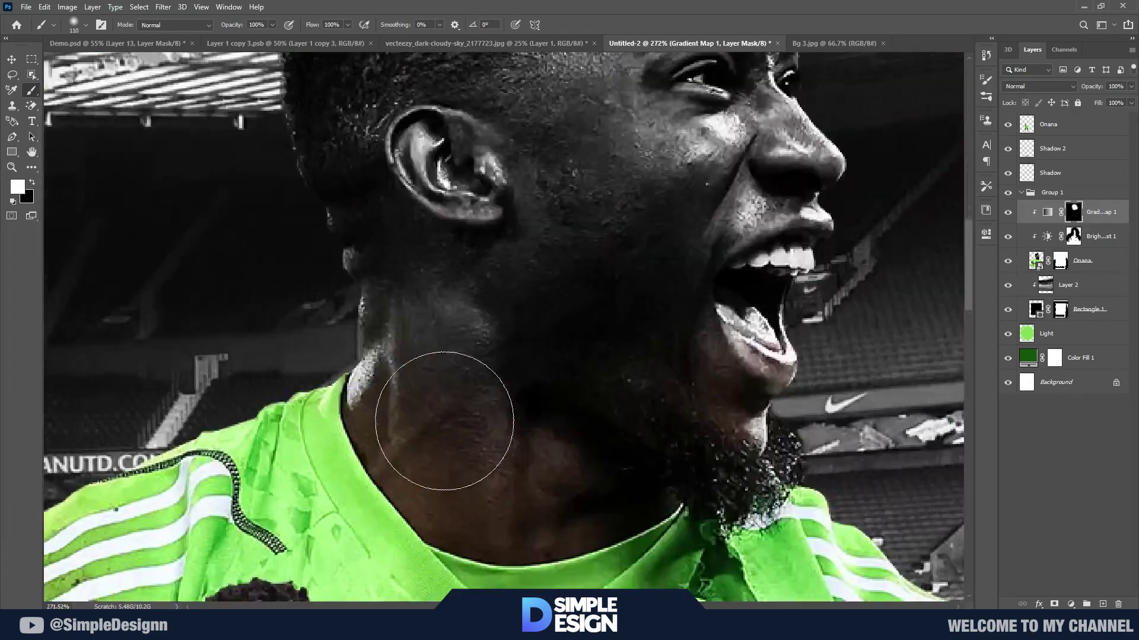
right_click(546, 396, "alt")
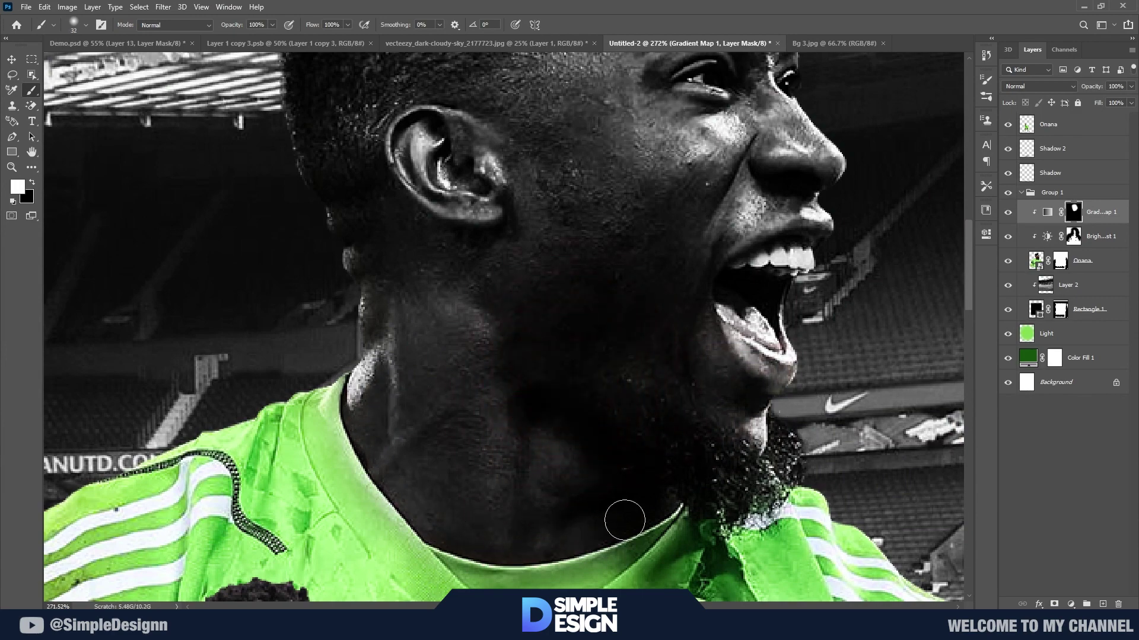
scroll(624, 520, "down", 3)
scroll(593, 415, "down", 2)
scroll(570, 323, "down", 2)
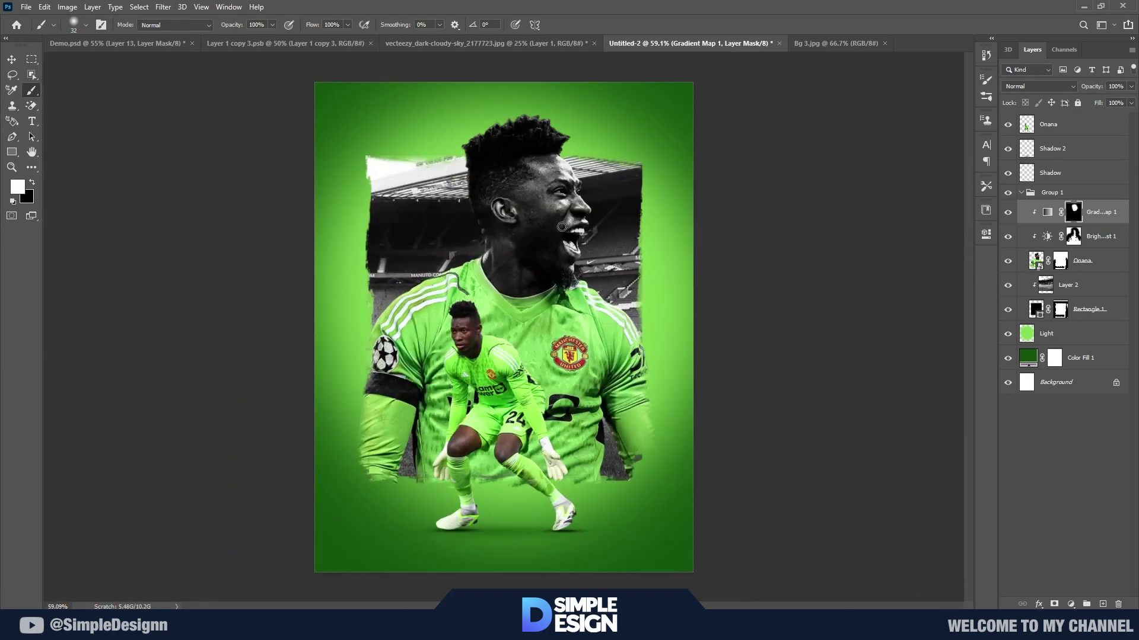
scroll(562, 227, "up", 3)
scroll(563, 101, "up", 3)
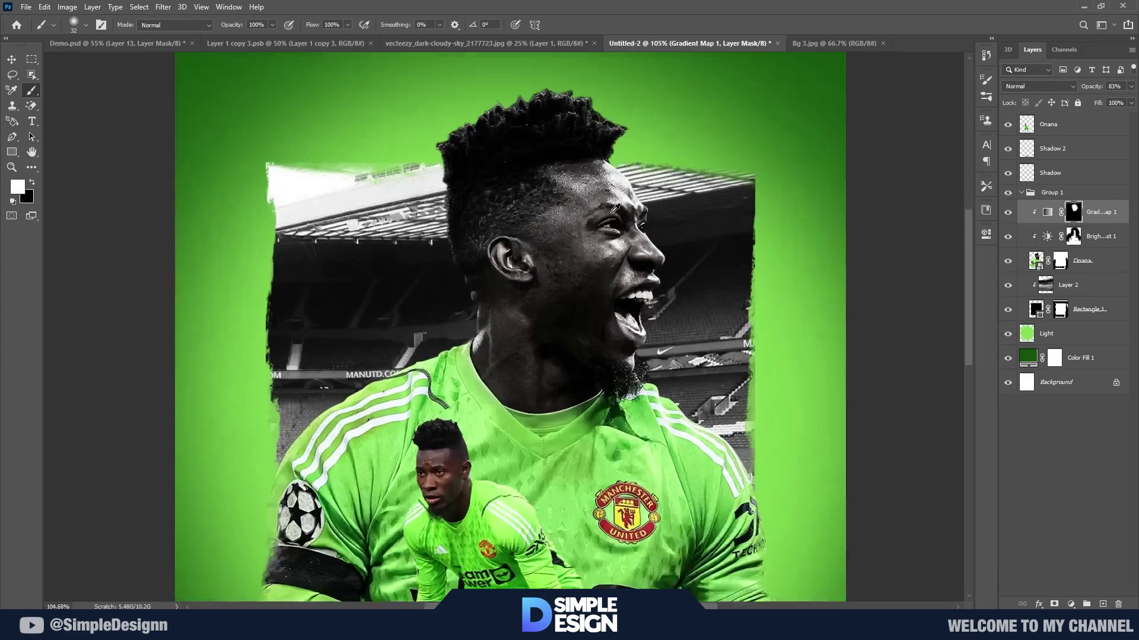
- Add a second Brightness/Contrast adjustment with Brightness set to 42
key("ctrl+0")
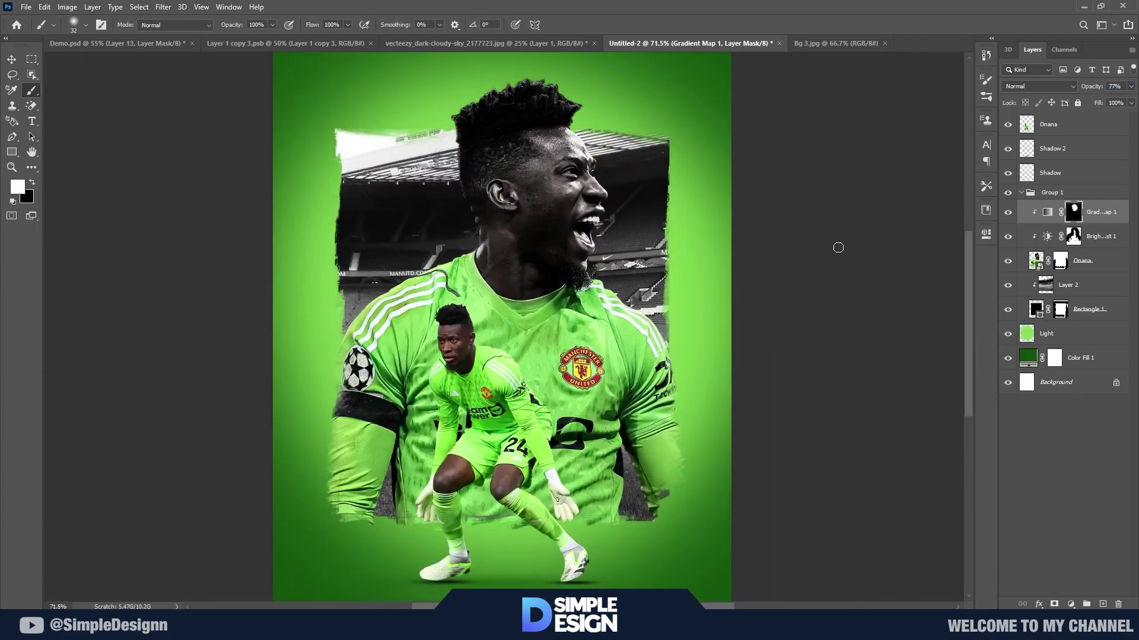
left_click(1071, 604)
left_click(1069, 432)
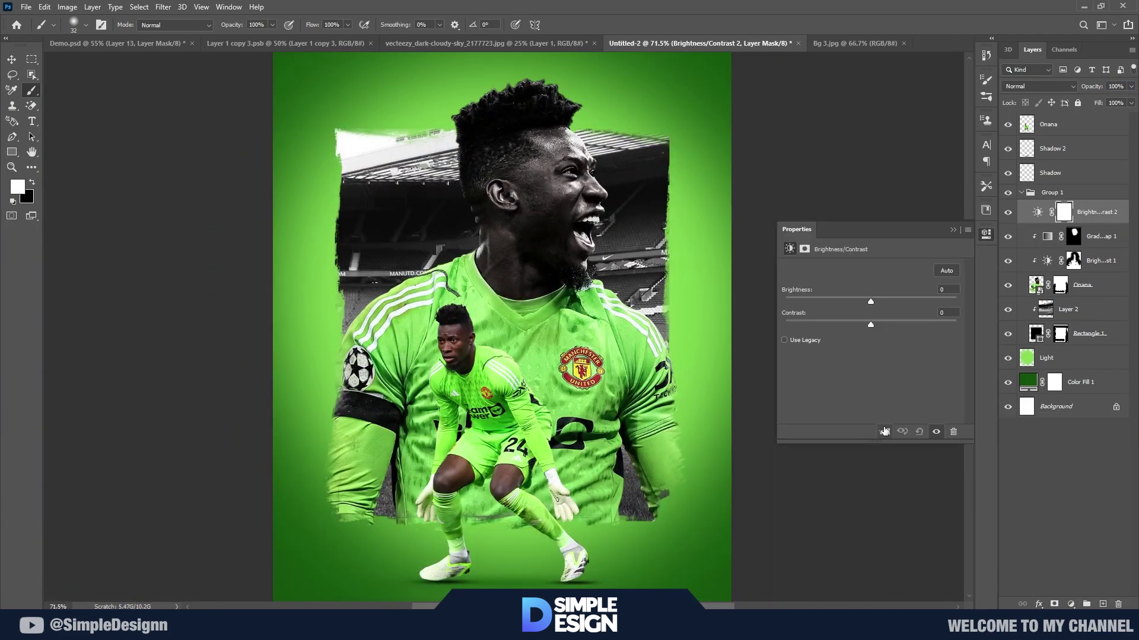
left_click_drag(872, 299, 899, 298)
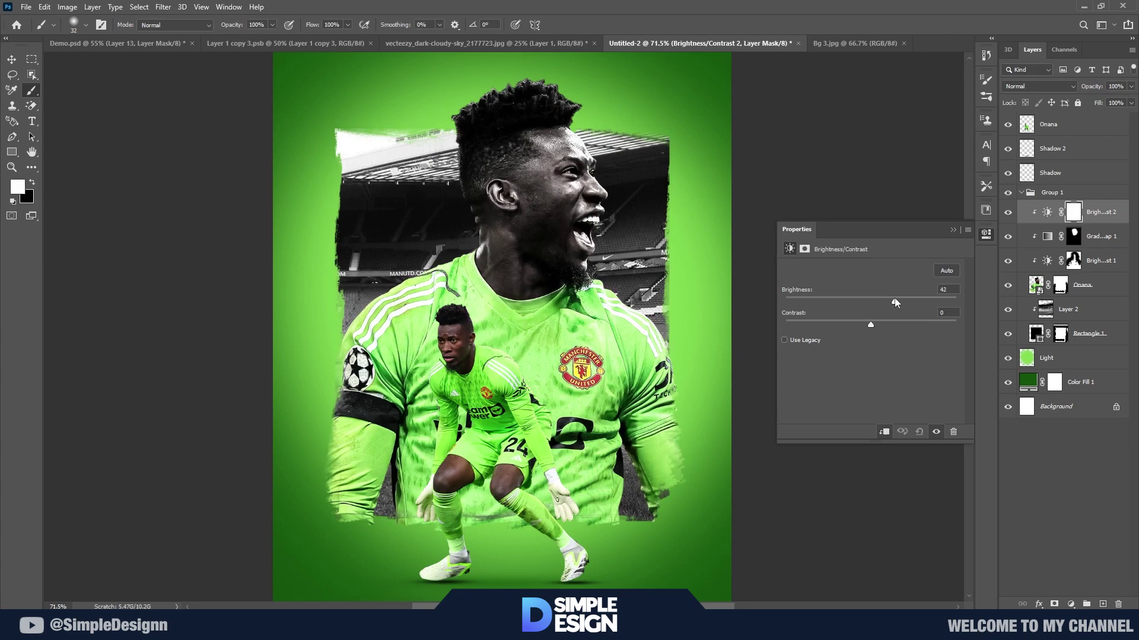
- Invert the Brightness/Contrast 2 mask and set up a small white brush
left_click(953, 230)
key("ctrl+i")
scroll(639, 301, "up", 1)
scroll(639, 301, "up", 3)
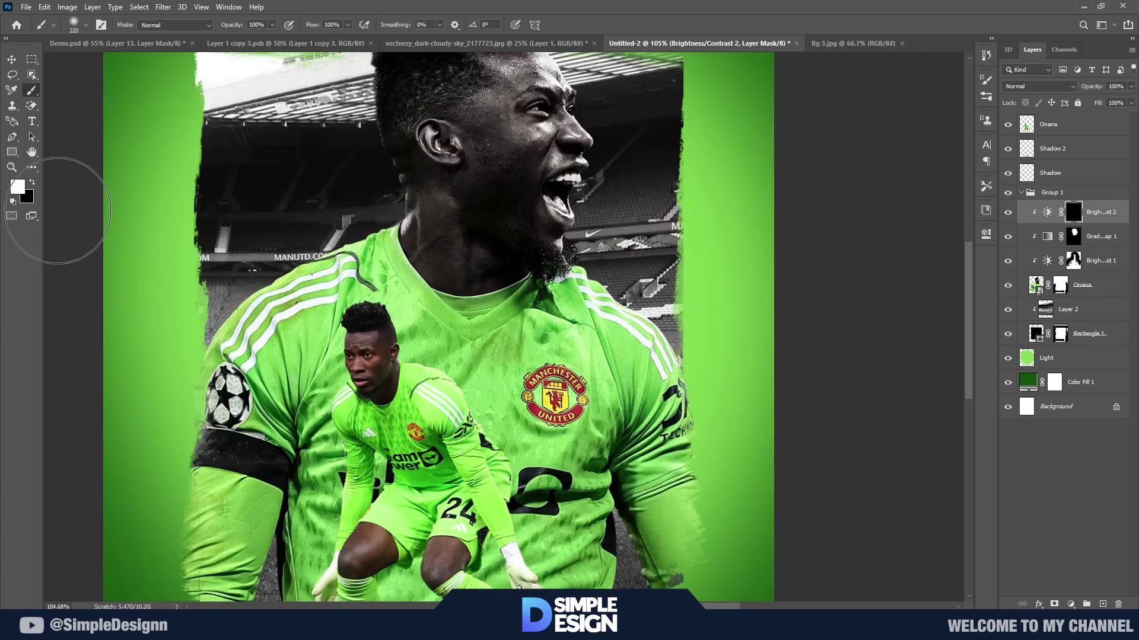
key("x")
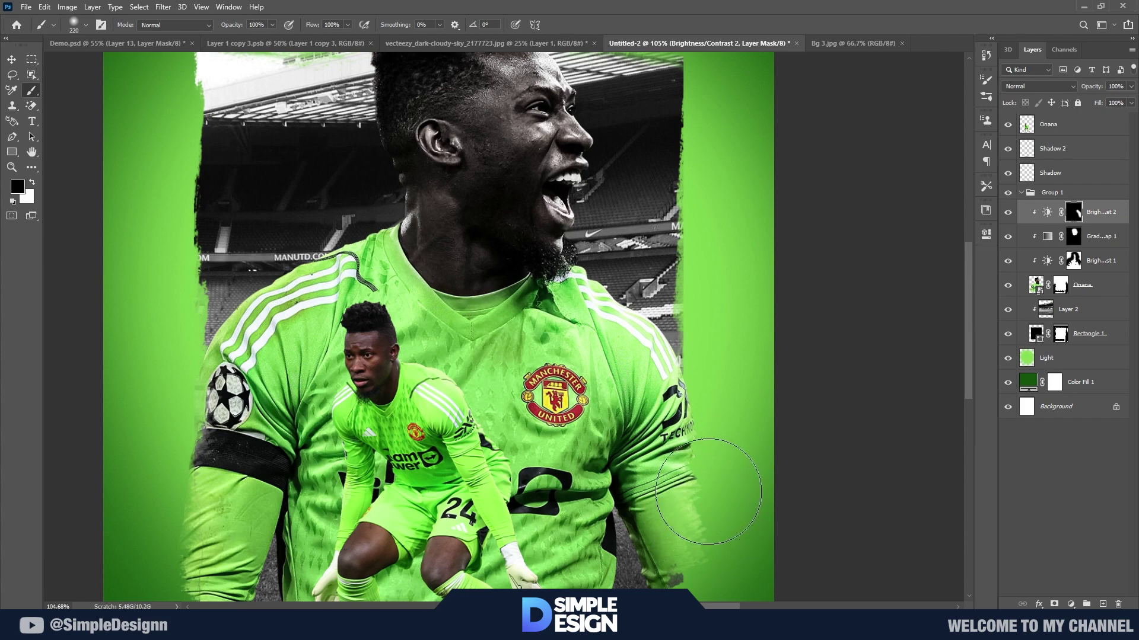
left_click_drag(286, 208, 265, 209)
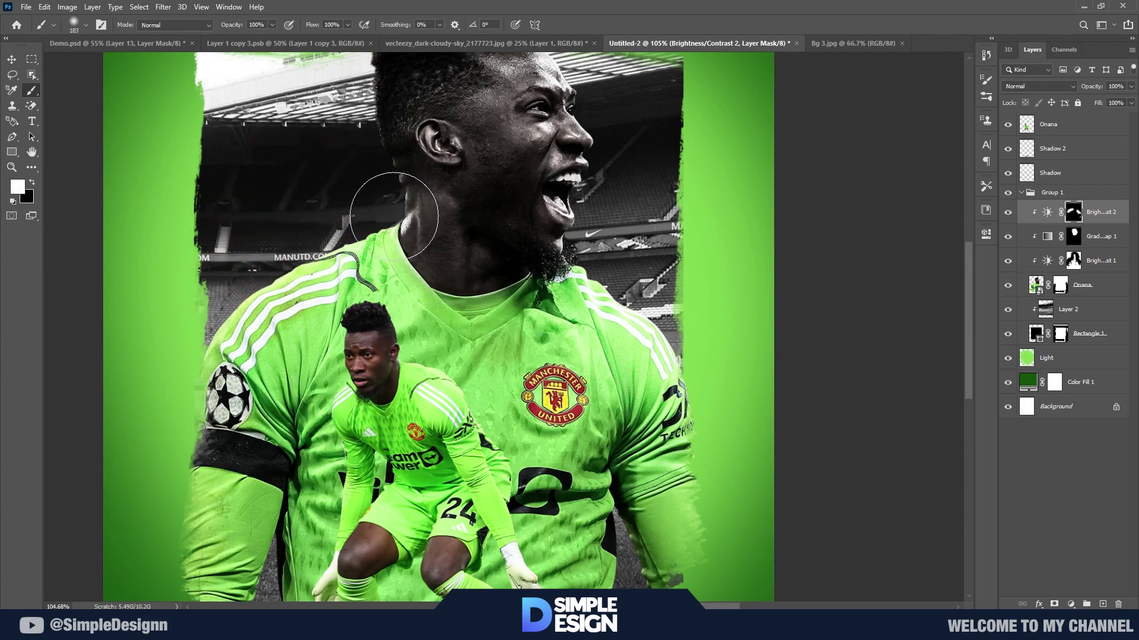
scroll(393, 216, "up", 5)
scroll(623, 178, "up", 1)
scroll(623, 178, "up", 1)
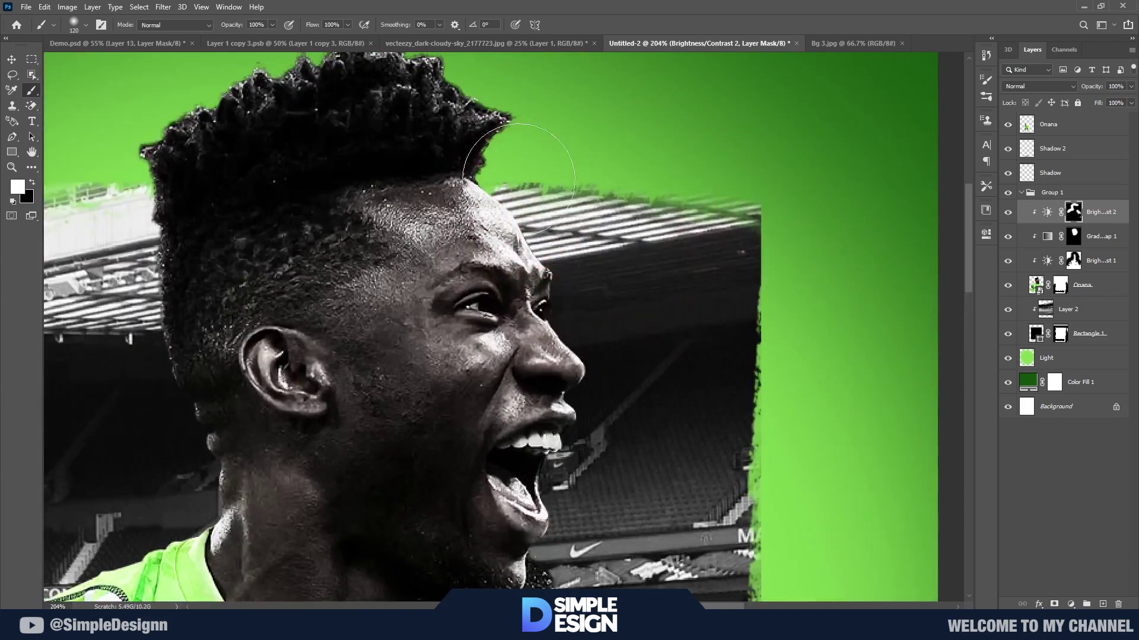
left_click_drag(493, 305, 480, 309)
- Paint the mask over the chin and beard area to brighten it
scroll(481, 309, "down", 3)
scroll(362, 262, "left", 3)
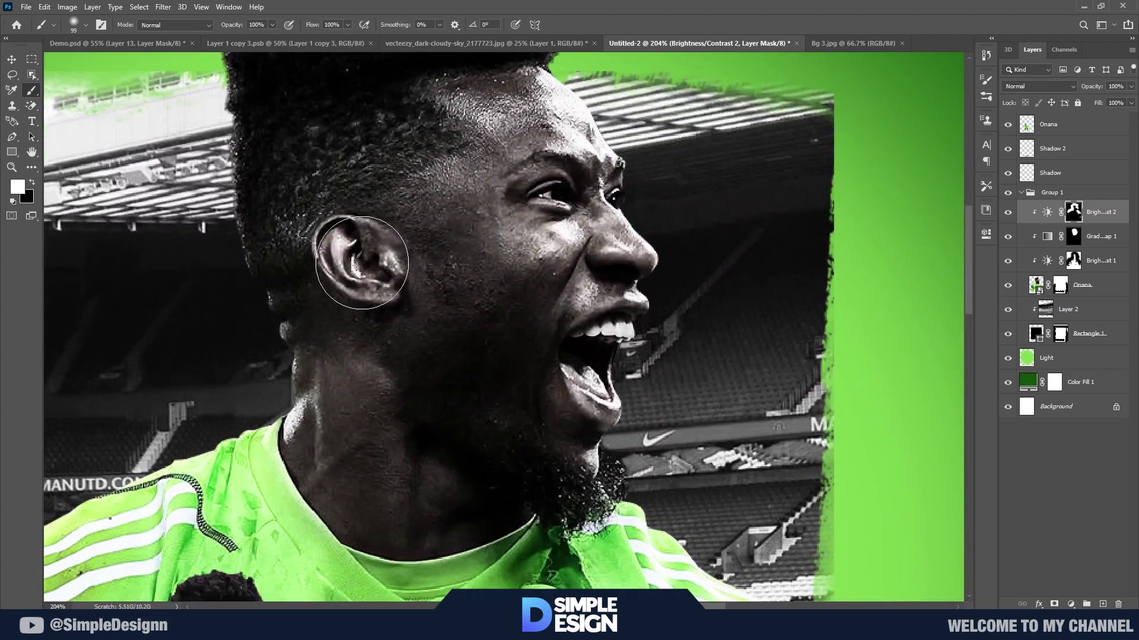
left_click_drag(602, 340, 607, 466)
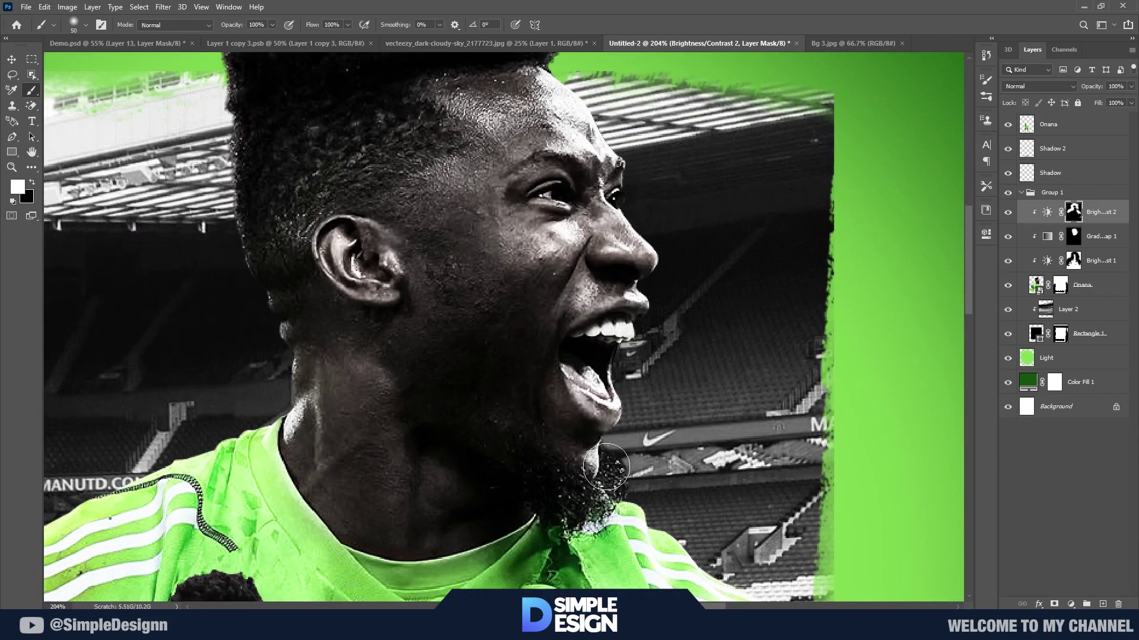
scroll(562, 479, "up", 1)
scroll(562, 479, "down", 3)
scroll(562, 480, "left", 4)
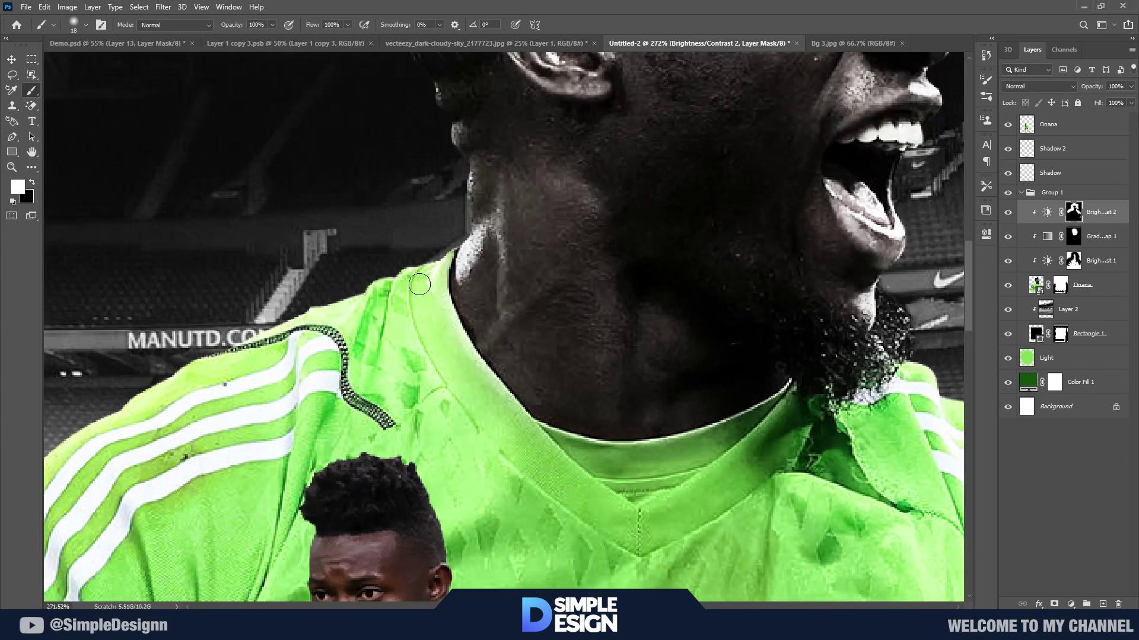
scroll(419, 284, "down", 1)
scroll(420, 285, "right", 3)
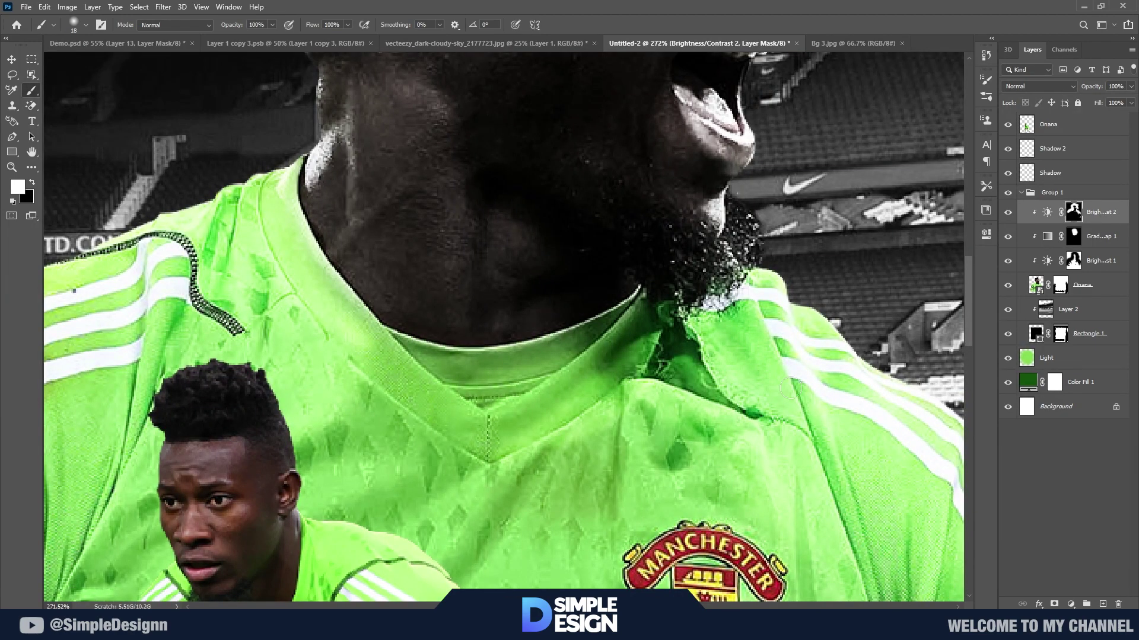
- Brighten the jersey near the right shoulder and around the crest
left_click_drag(768, 458, 466, 392)
scroll(656, 506, "down", 2)
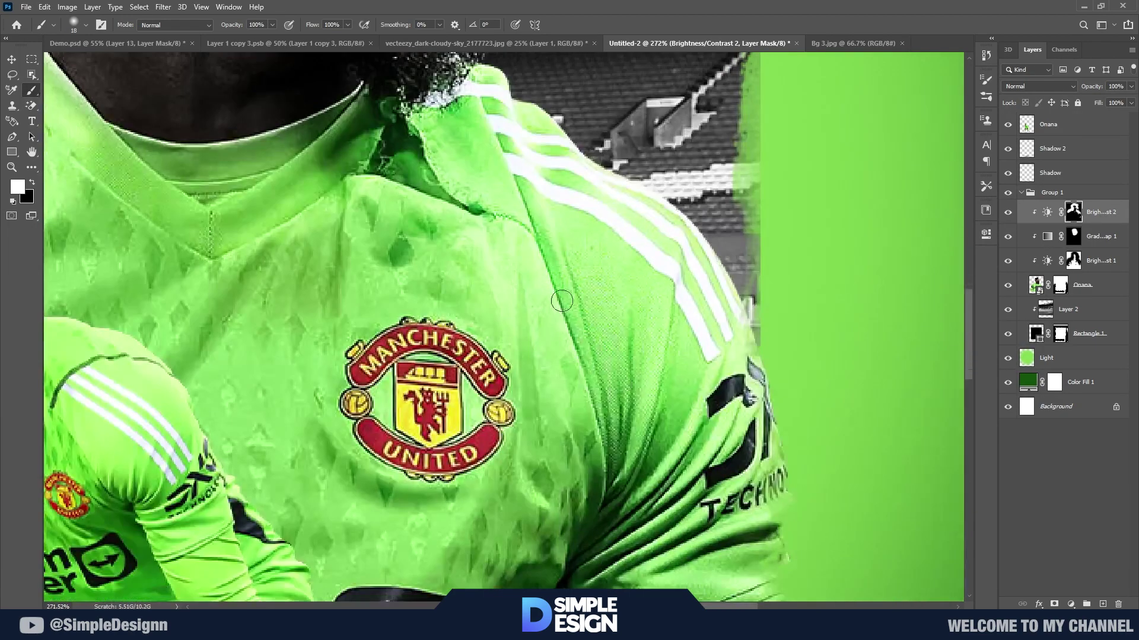
left_click_drag(562, 299, 658, 516)
scroll(682, 451, "down", 2)
scroll(716, 405, "down", 1)
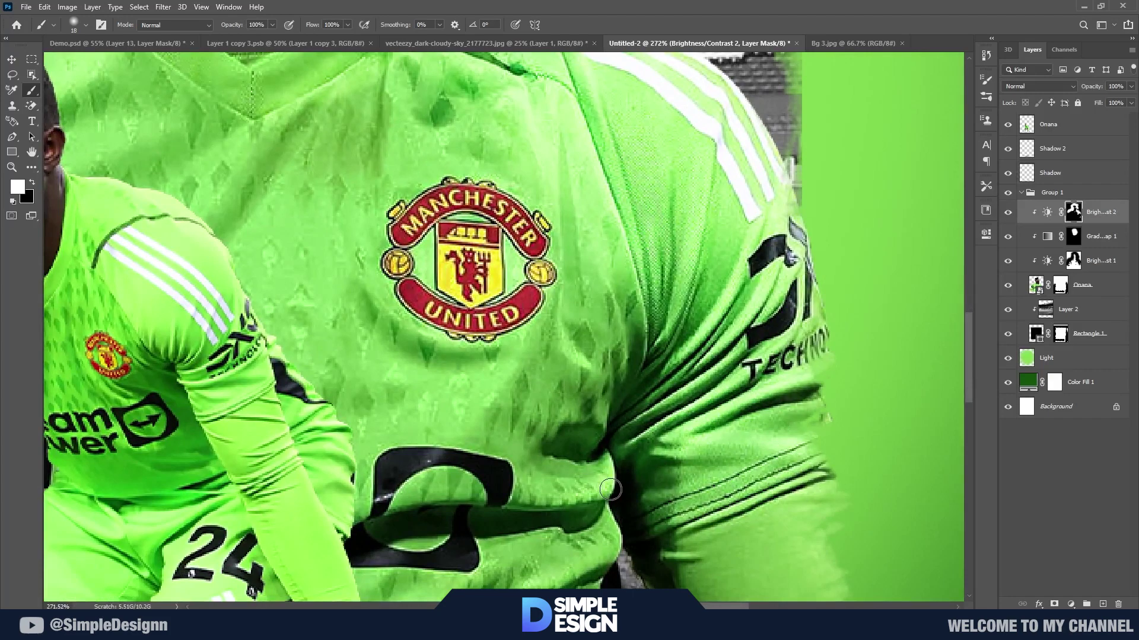
left_click_drag(481, 318, 415, 219)
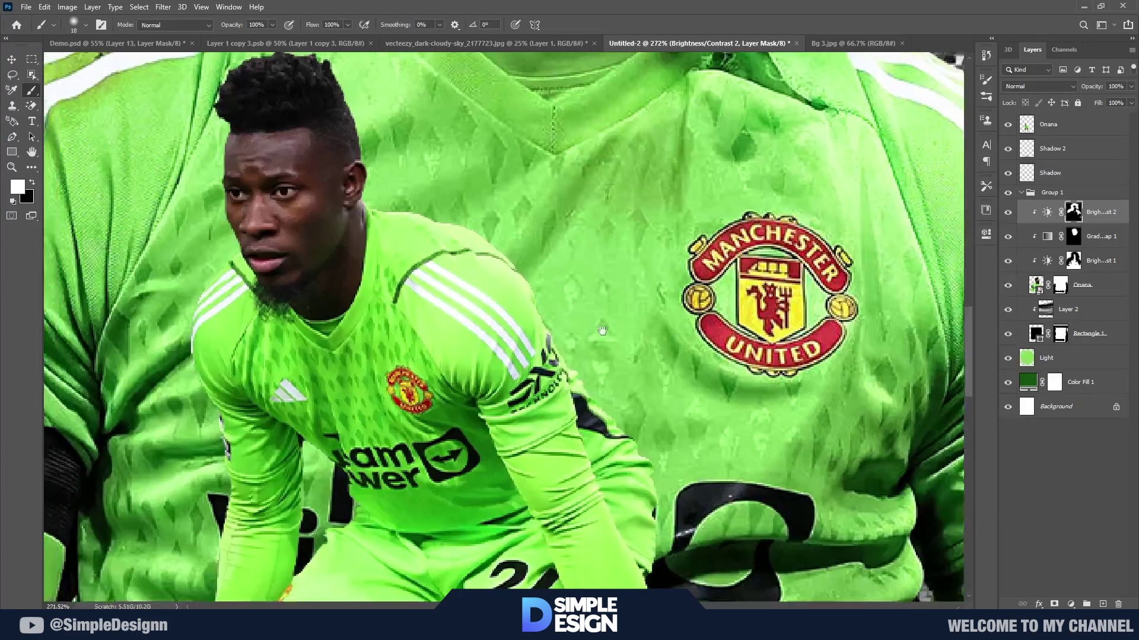
- Paint the mask over the shirt sleeve to brighten it
scroll(415, 355, "left", 10)
mouse_move(296, 332)
left_mouse_down()
mouse_move(341, 435)
mouse_move(391, 333)
mouse_move(356, 267)
left_mouse_up()
left_click_drag(356, 267, 367, 367)
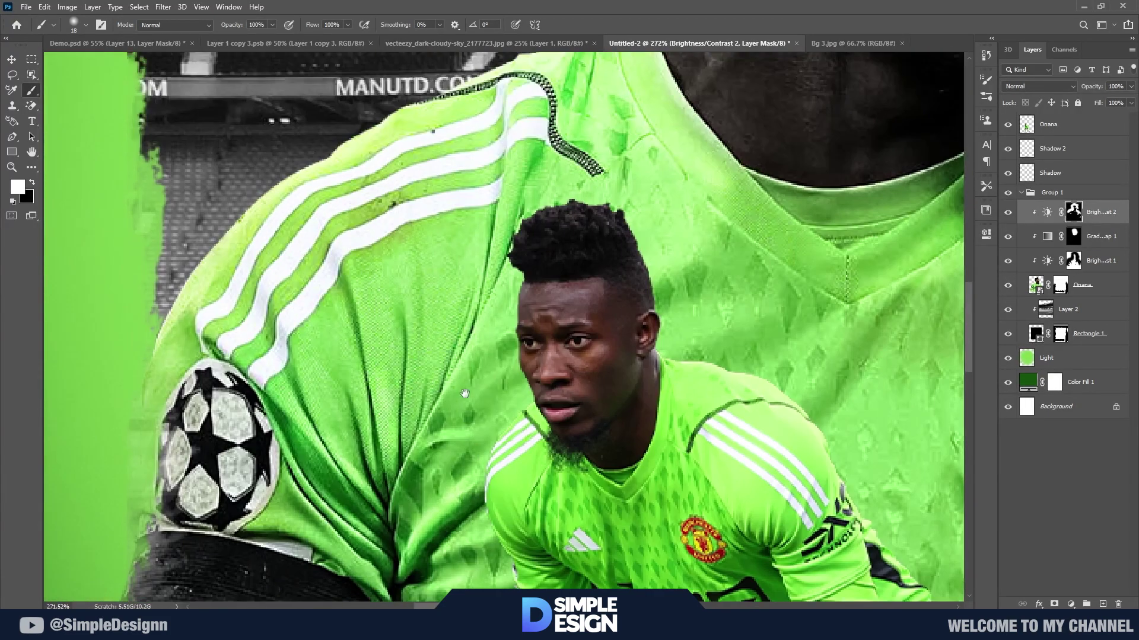
left_click_drag(486, 250, 427, 450)
left_click_drag(329, 361, 428, 319)
left_click_drag(415, 468, 309, 361)
left_click_drag(332, 463, 314, 335)
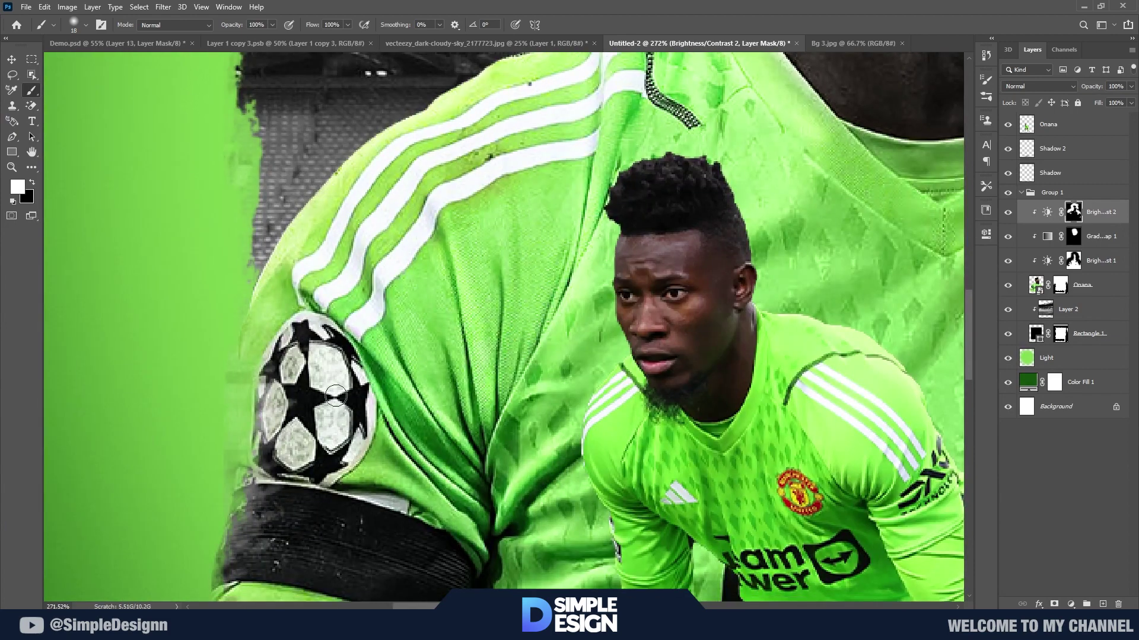
- Brighten the collar band down to the V-neck, then view the whole poster
scroll(383, 333, "up", 3)
scroll(557, 322, "down", 1)
scroll(650, 312, "right", 2)
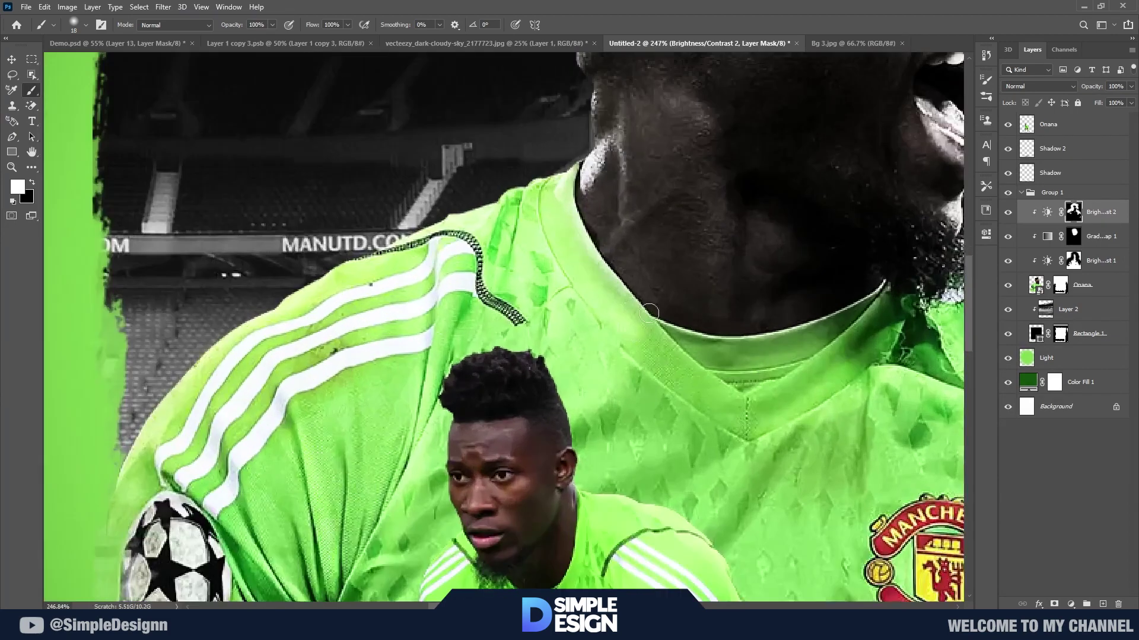
left_click_drag(620, 323, 727, 424)
mouse_move(676, 350)
left_mouse_down()
mouse_move(757, 407)
mouse_move(928, 293)
left_mouse_up()
key("ctrl+0")
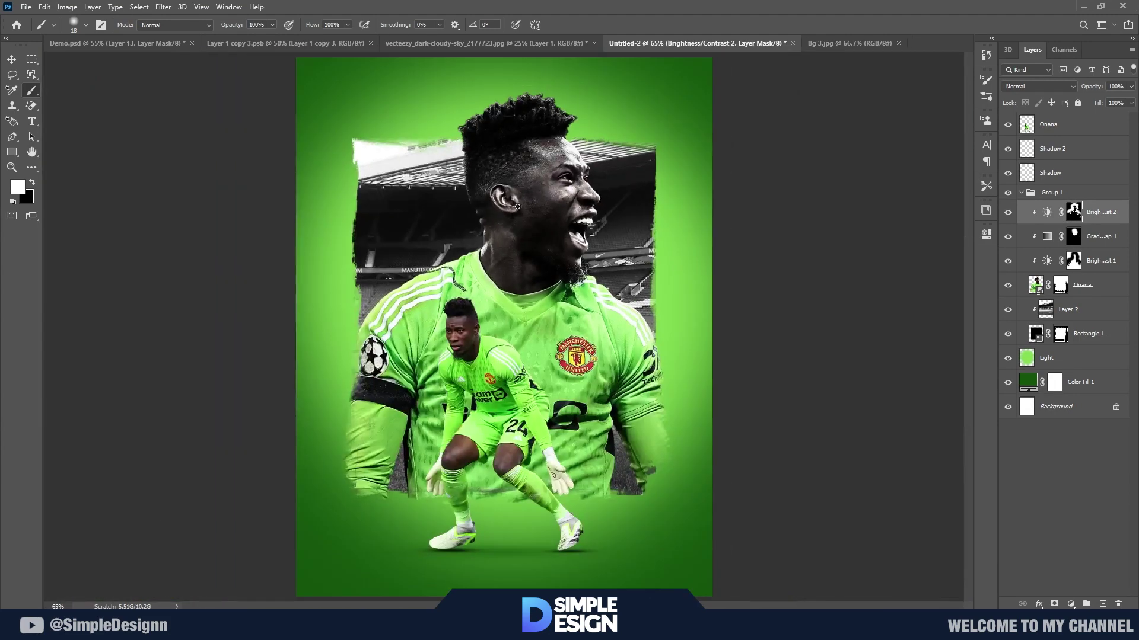
scroll(549, 243, "up", 5)
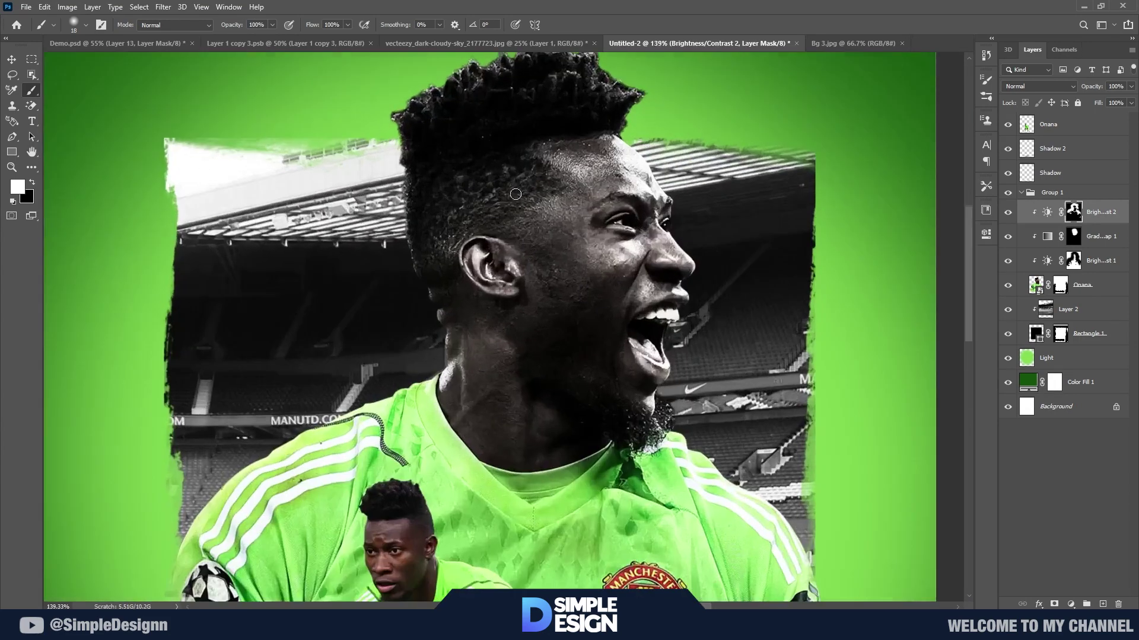
key("ctrl+0")
scroll(666, 230, "up", 5)
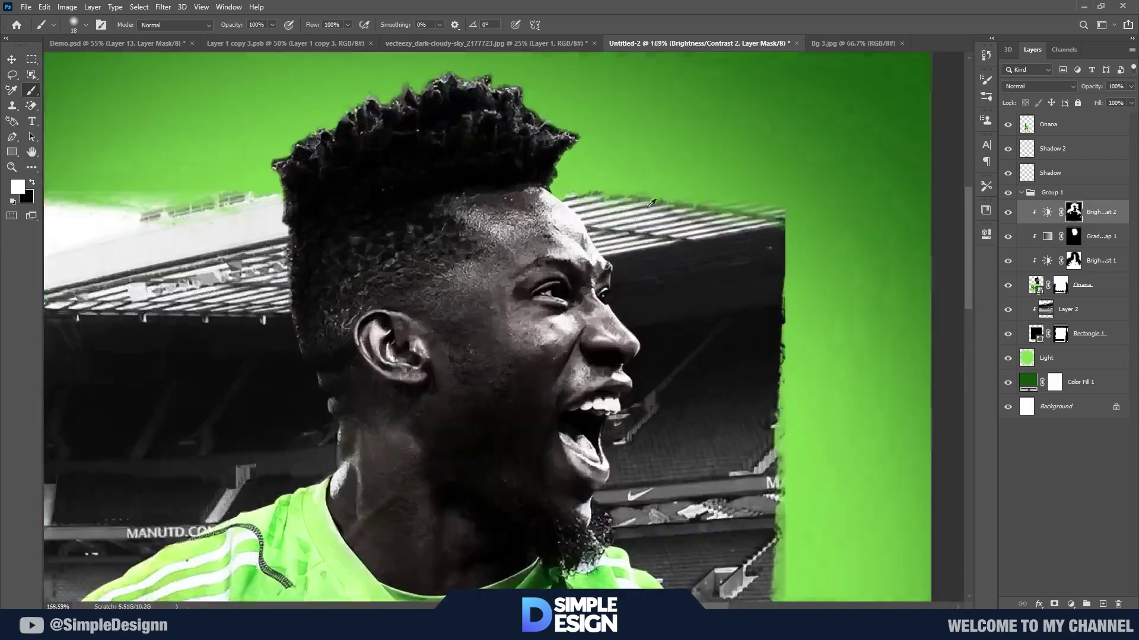
- On the Rectangle 1 mask, choose a Brush Stroke tip rotated to about -150° in black
left_click(1060, 333)
right_click(666, 230)
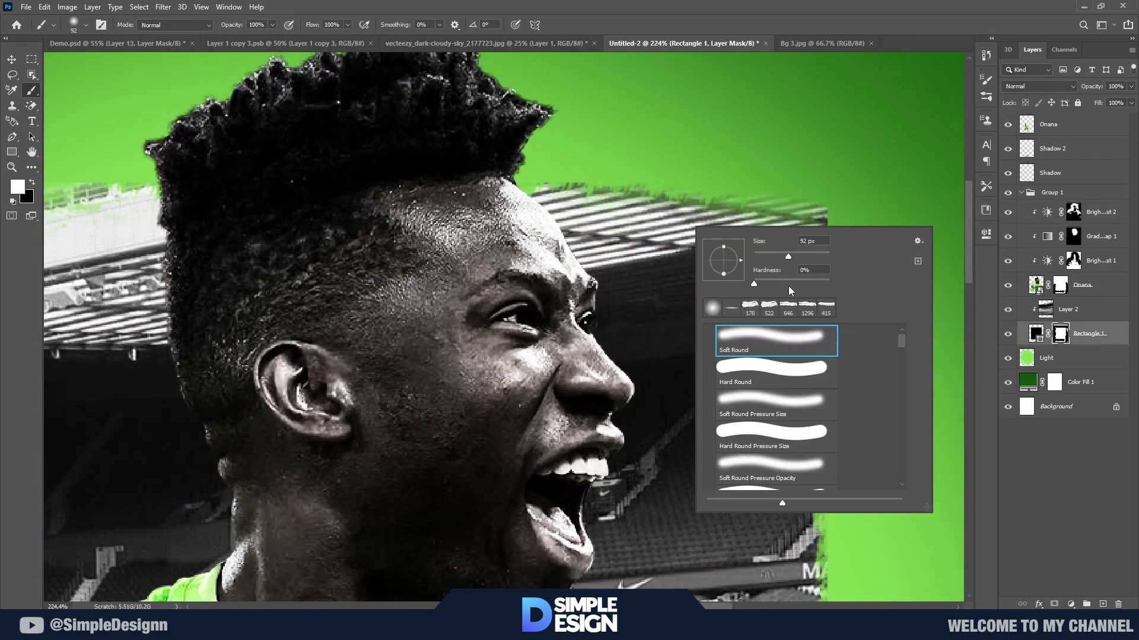
double_click(771, 341)
right_click(738, 249)
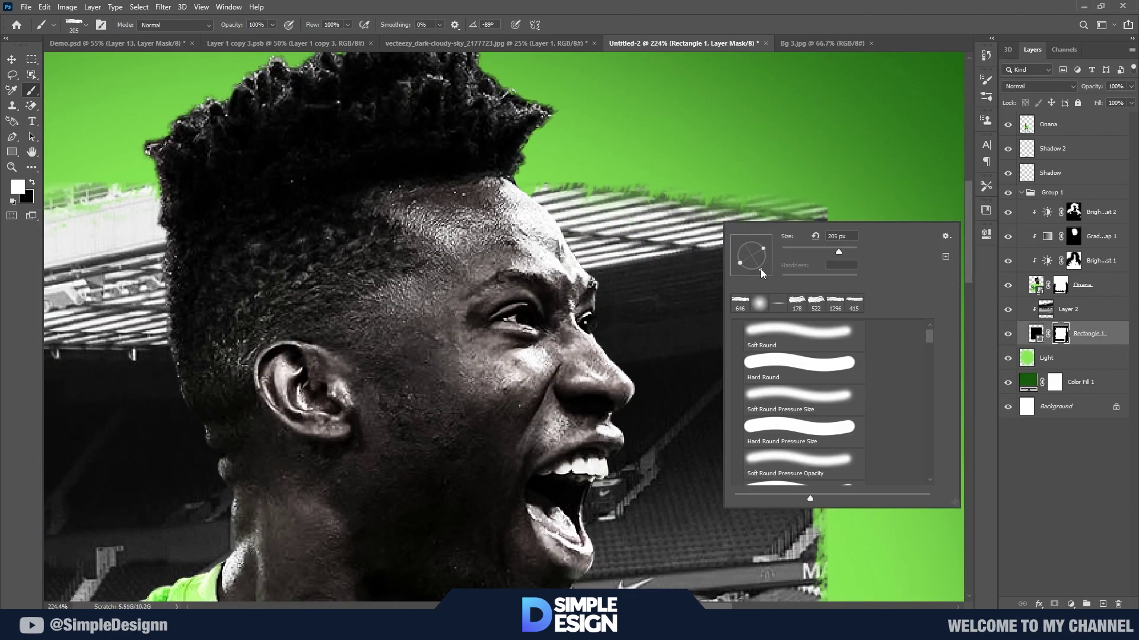
left_click_drag(738, 272, 750, 140)
key("Return")
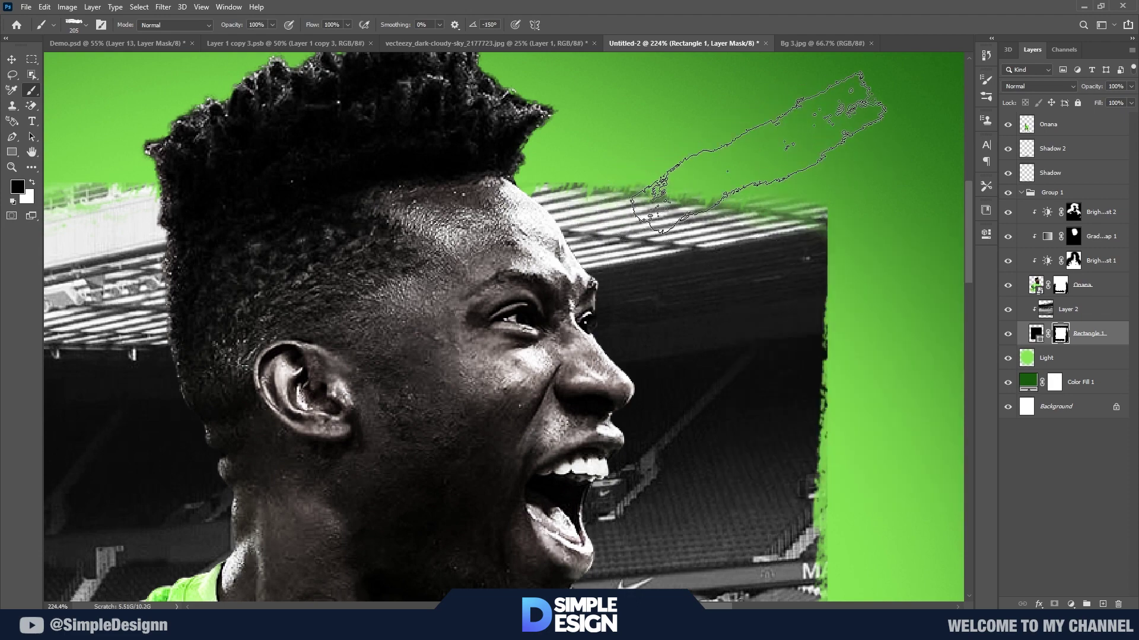
key("x")
- Shrink the brush and roughen the backdrop edges
right_click(728, 149)
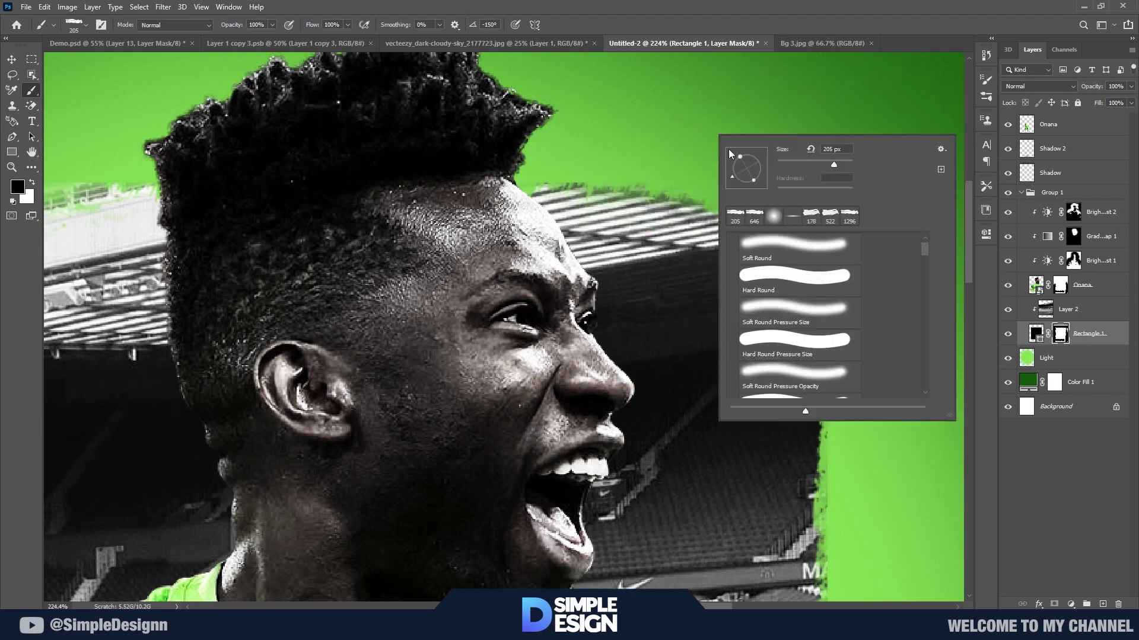
scroll(924, 297, "down", 5)
scroll(830, 323, "down", 2)
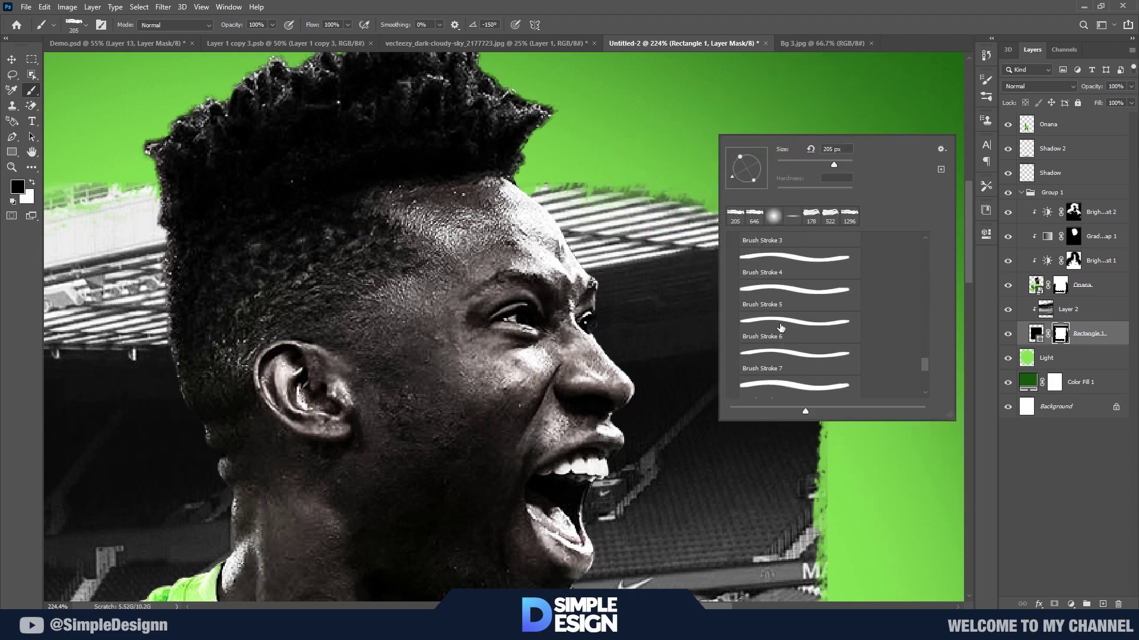
key("Return")
scroll(593, 202, "down", 3)
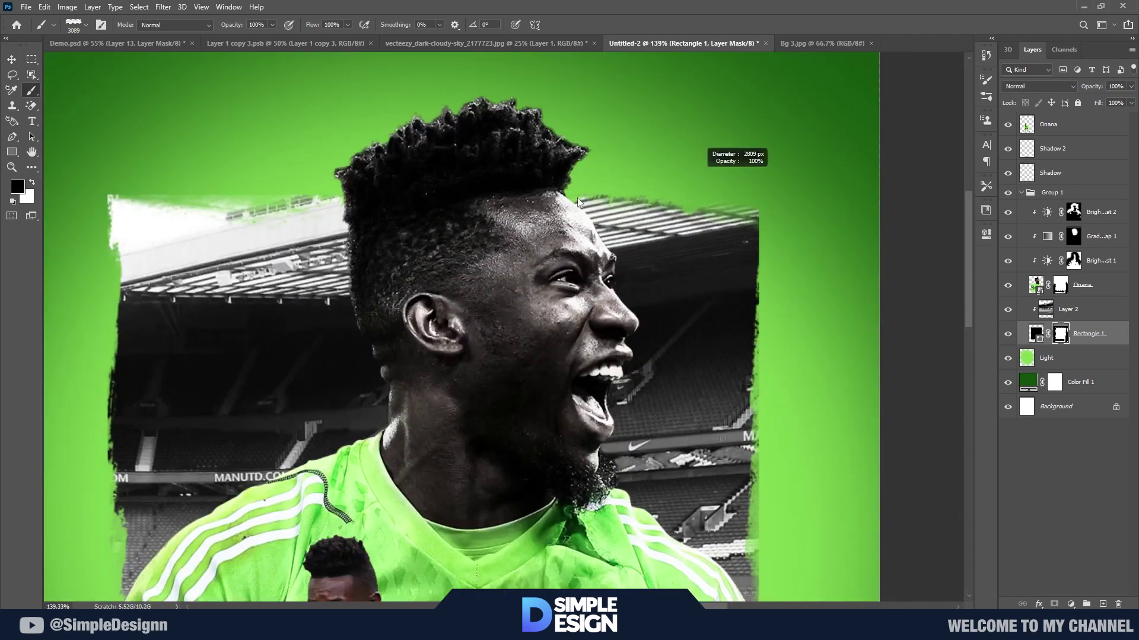
scroll(653, 166, "down", 3)
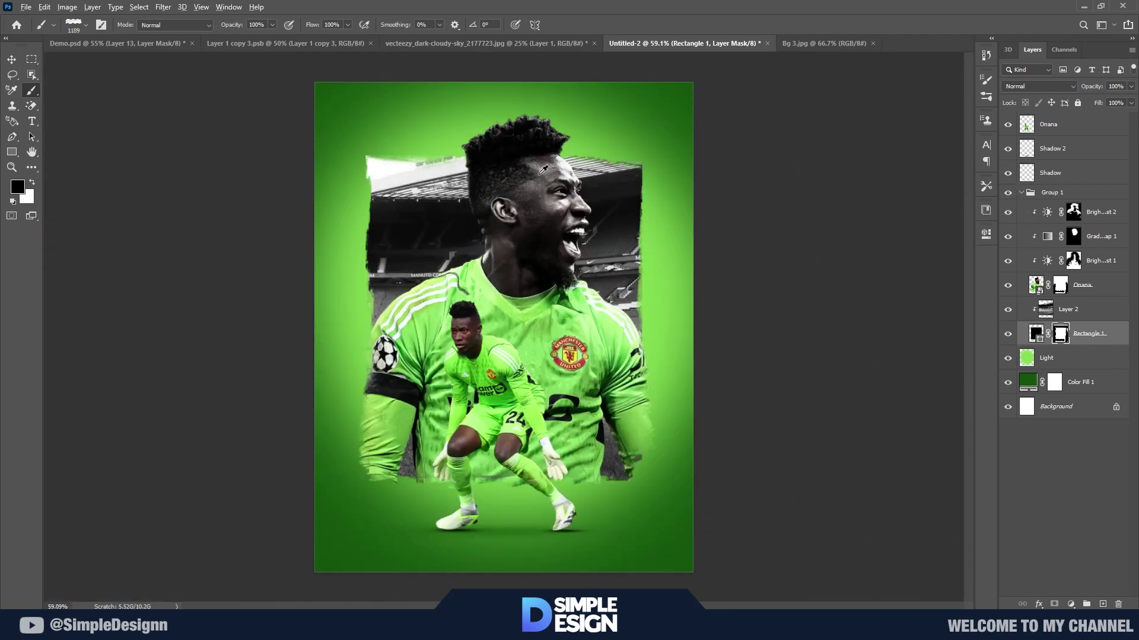
scroll(586, 143, "up", 3)
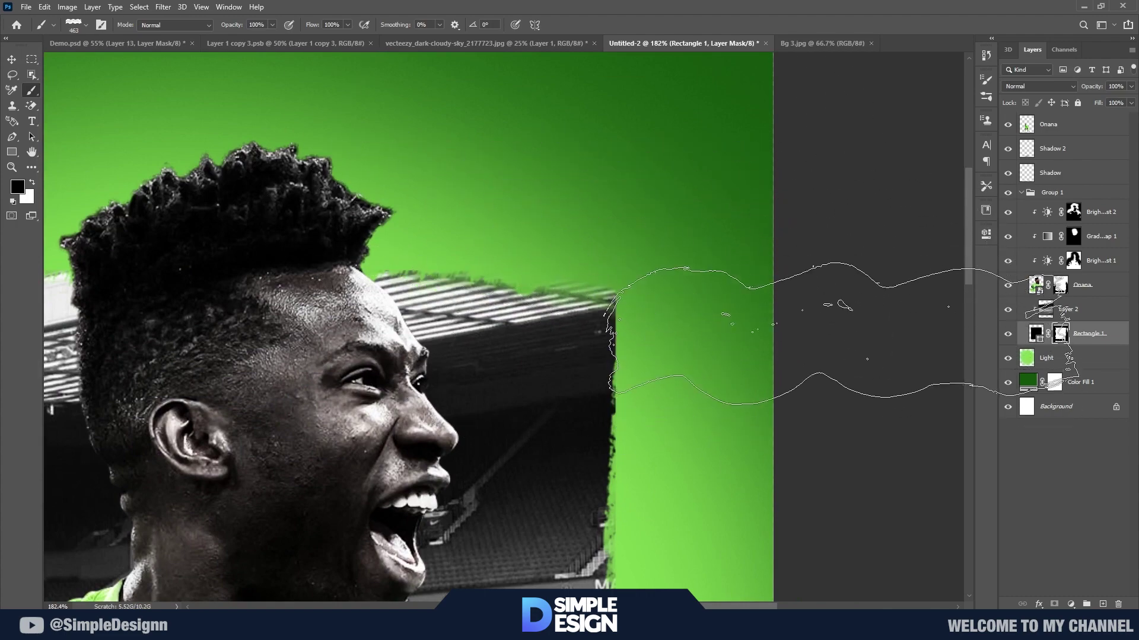
- Switch to a vertical stroke-shaped brush tip rotated to -108°
right_click(586, 171)
left_click(607, 324)
key("Return")
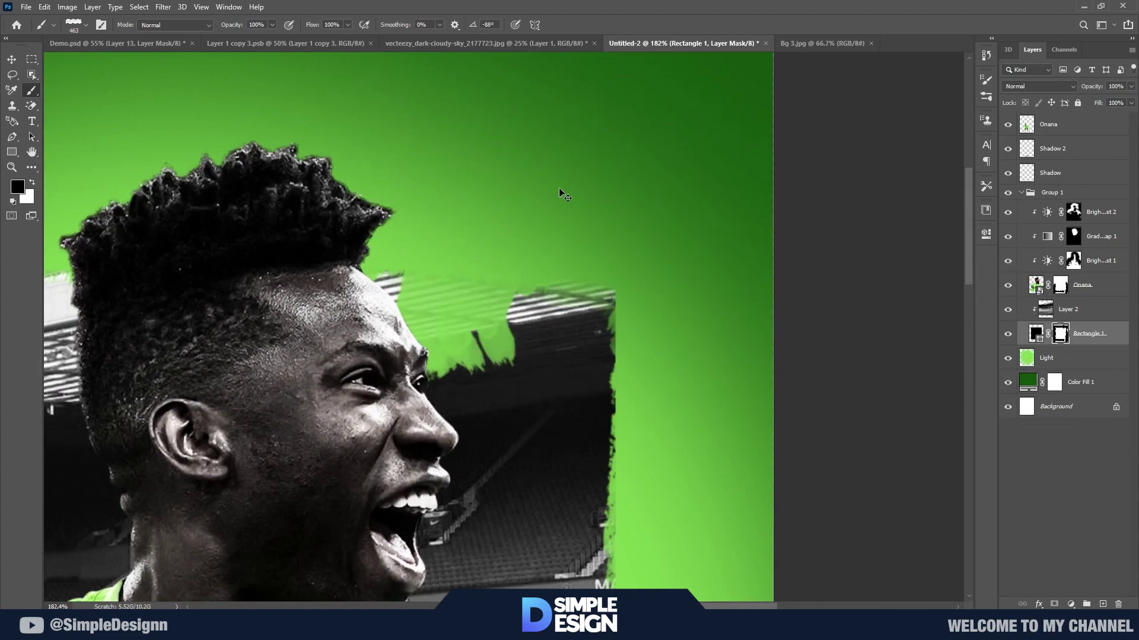
right_click(528, 172)
mouse_move(571, 218)
left_mouse_down()
mouse_move(561, 232)
mouse_move(582, 208)
left_mouse_up()
key("Return")
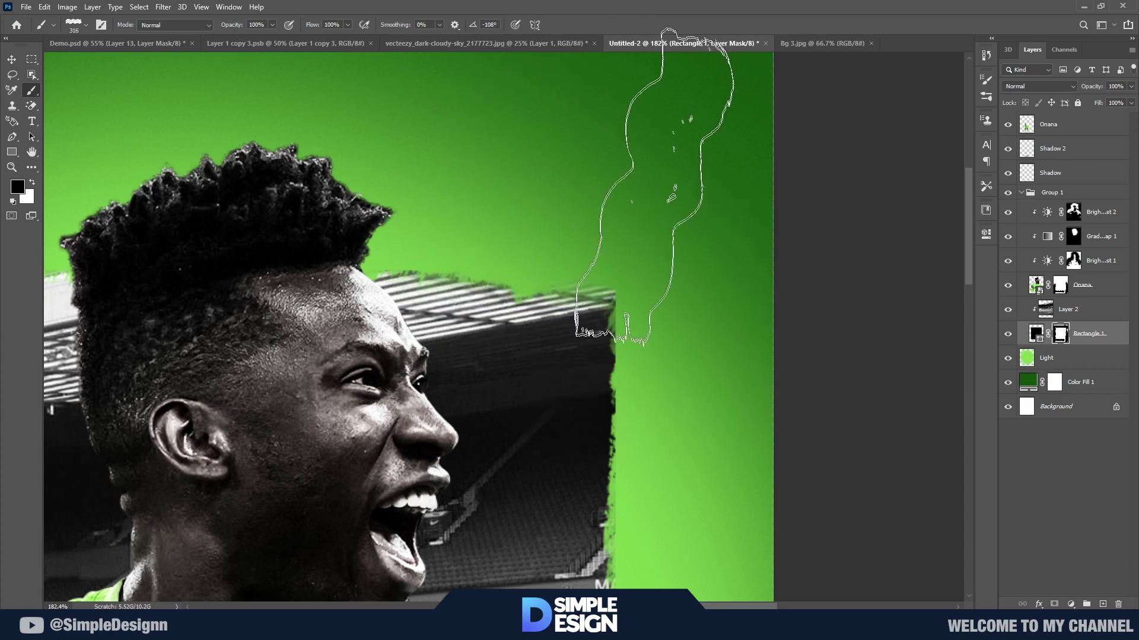
- Enlarge the brush to about 1027 px and brush the frame edges in white
scroll(723, 178, "down", 1)
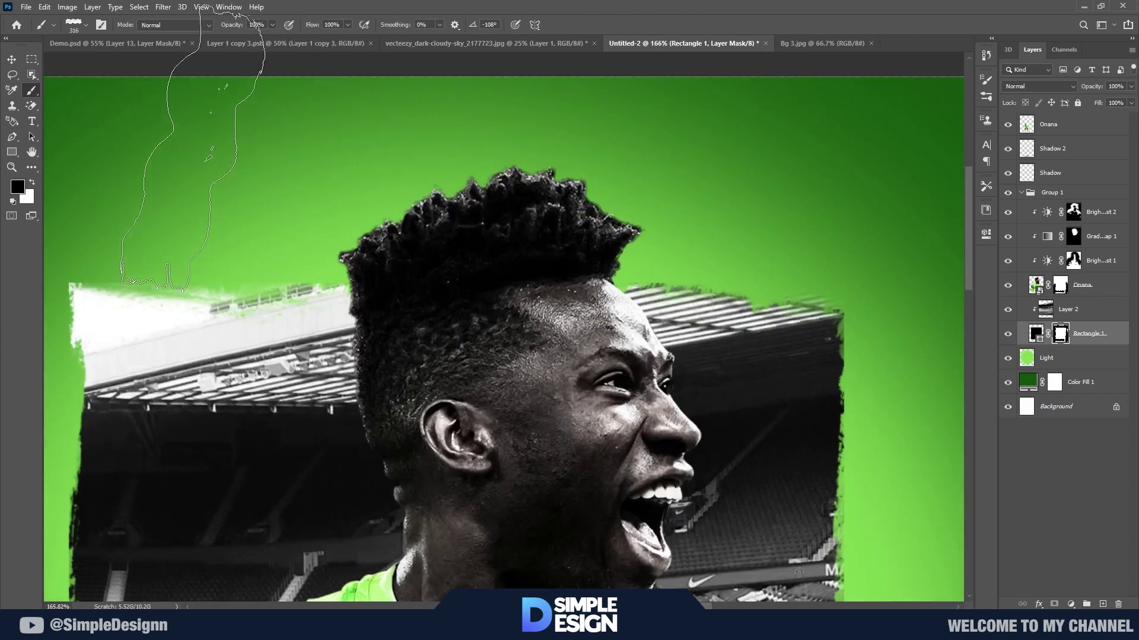
key("ctrl+0")
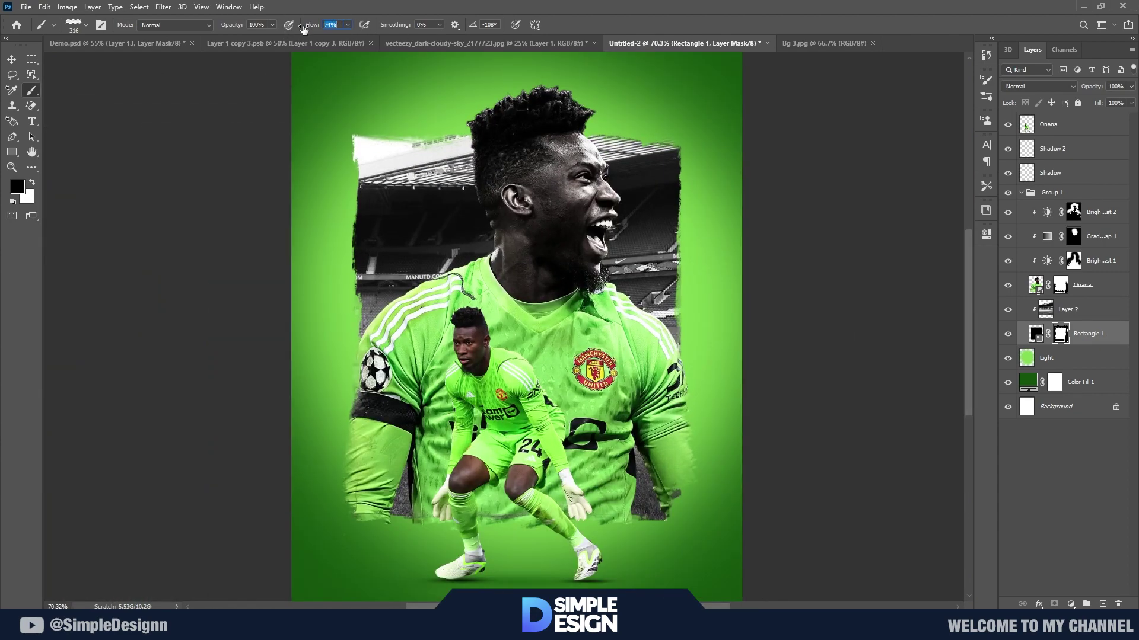
left_click_drag(429, 231, 577, 232)
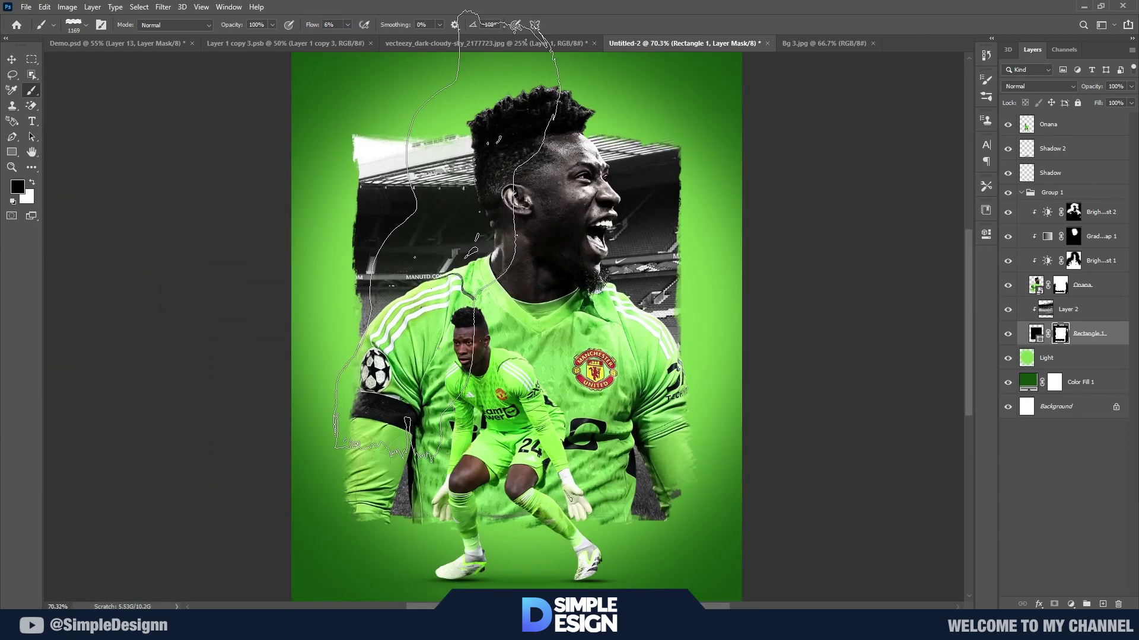
scroll(564, 268, "up", 2)
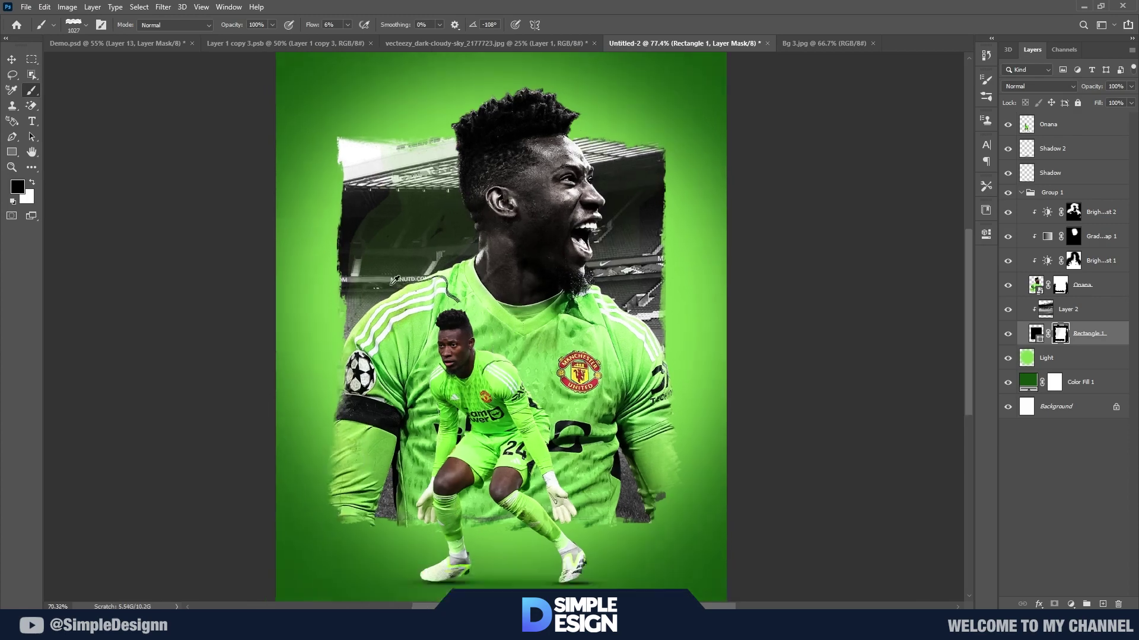
key("x")
key("x")
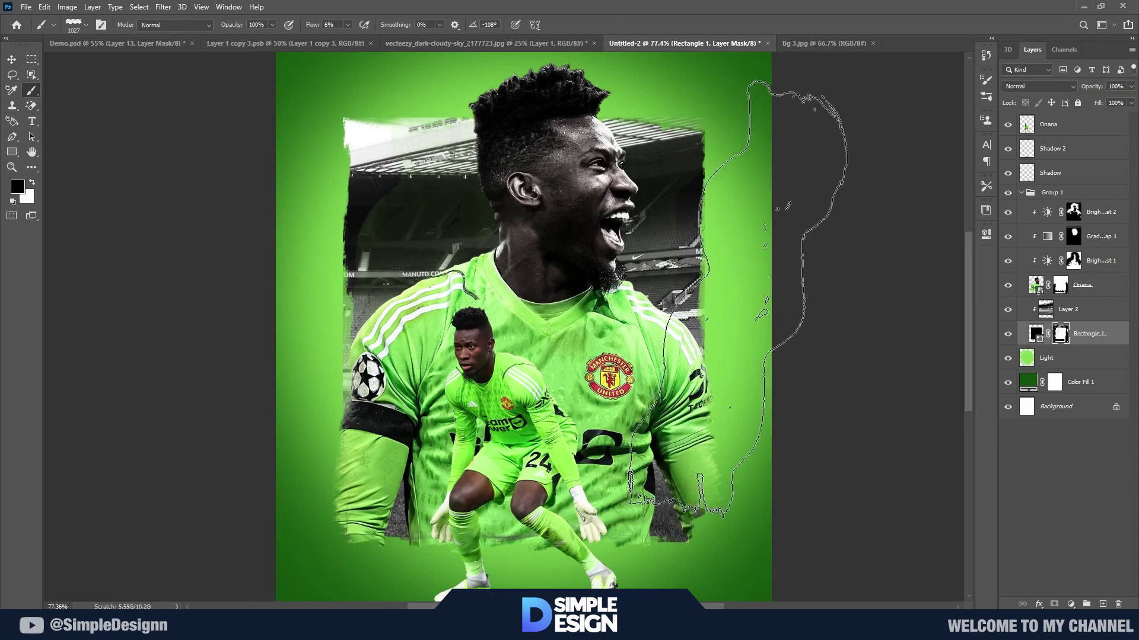
scroll(617, 306, "down", 2)
scroll(398, 215, "up", 10)
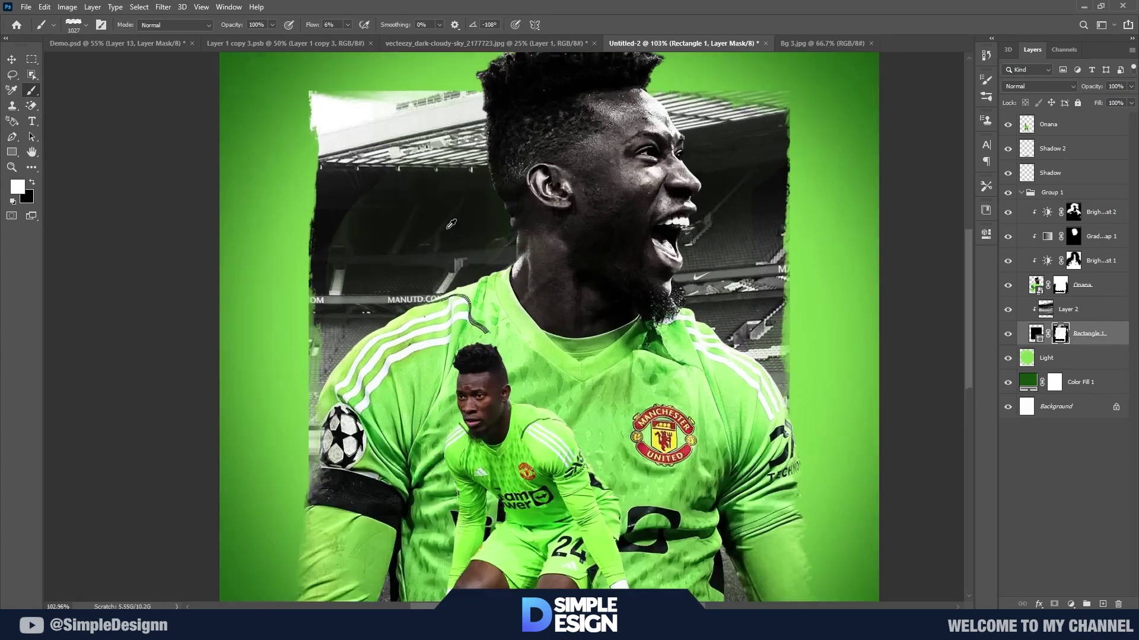
- Switch to painting black with a different stroke-shaped brush tip
key("x")
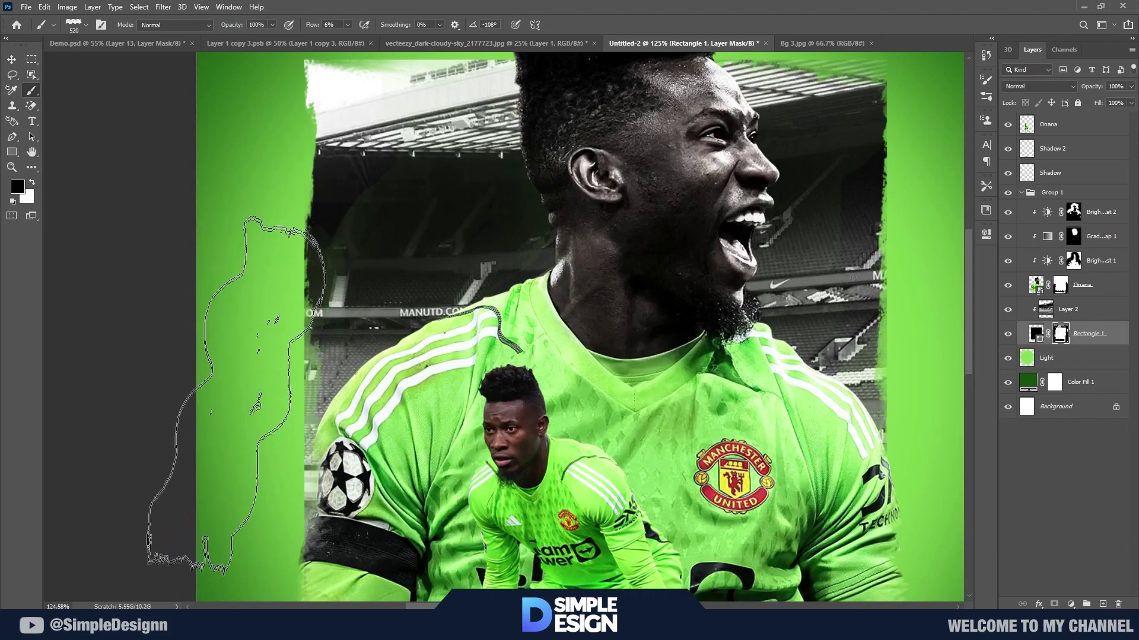
key("x")
right_click(255, 332)
left_click(323, 485)
double_click(328, 452)
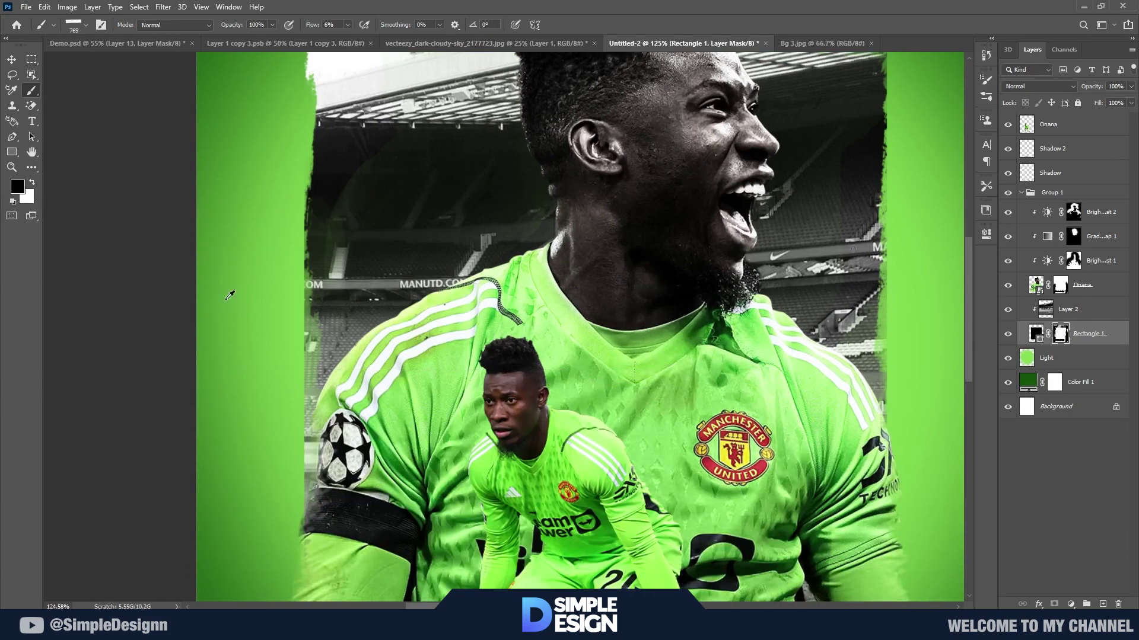
right_click(267, 279)
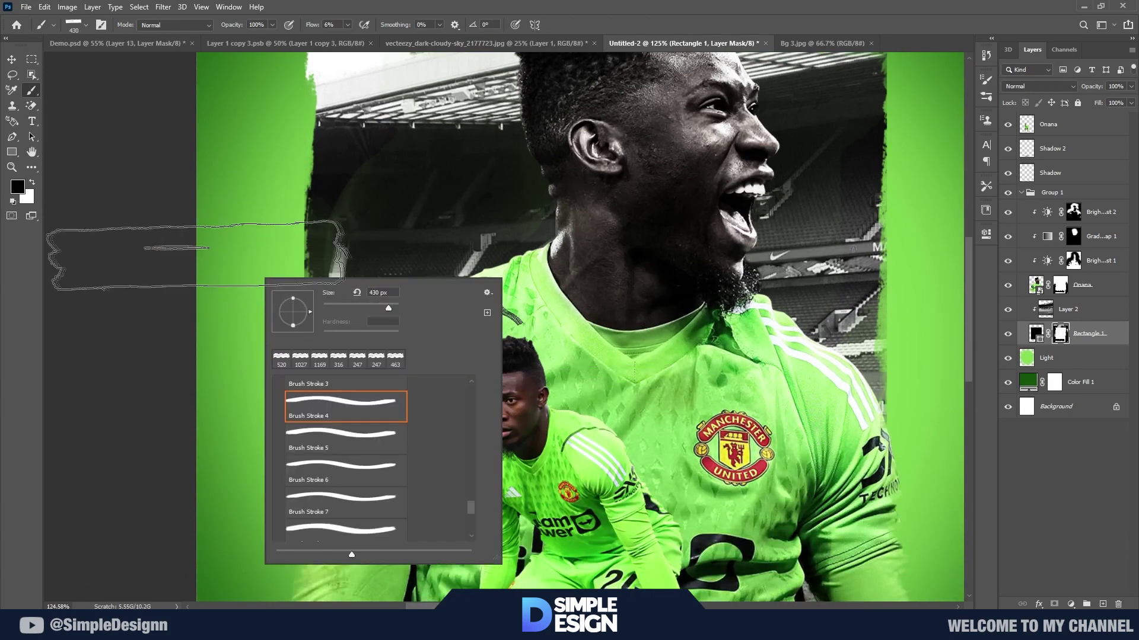
key("Escape")
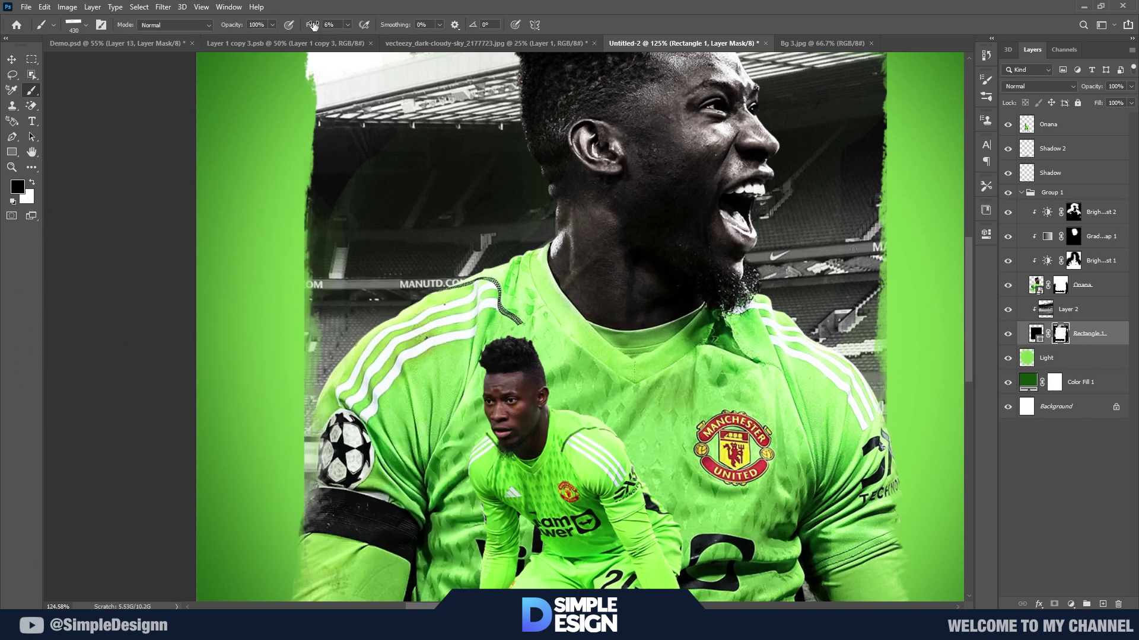
- Raise brush flow to 67% and brush the frame mask in white
left_click_drag(313, 25, 348, 25)
scroll(168, 177, "down", 3)
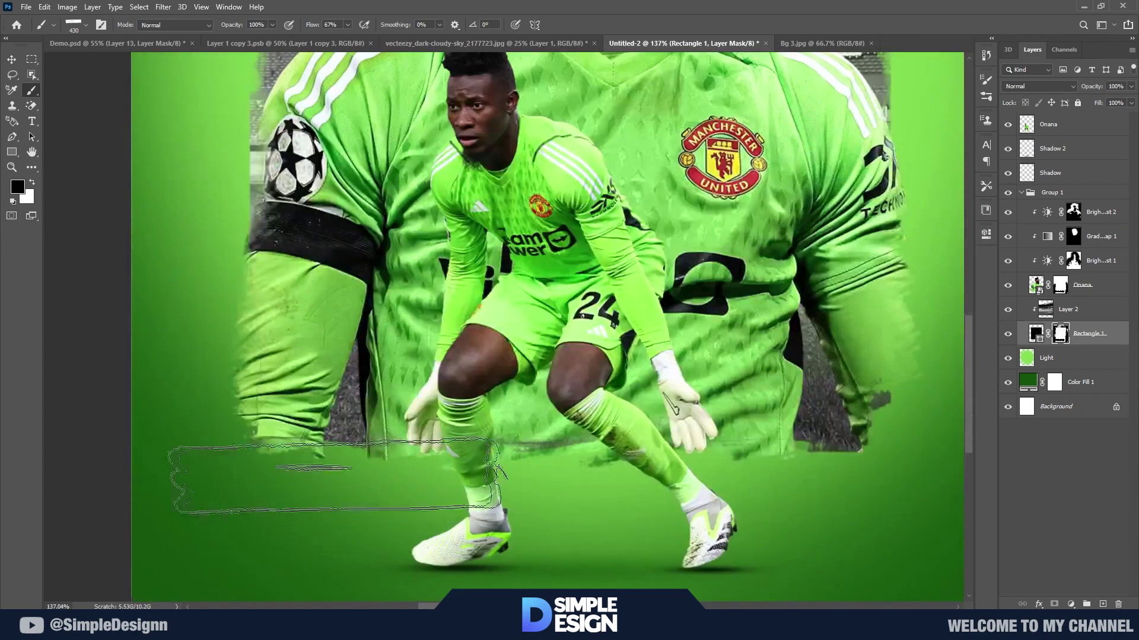
scroll(735, 466, "down", 3)
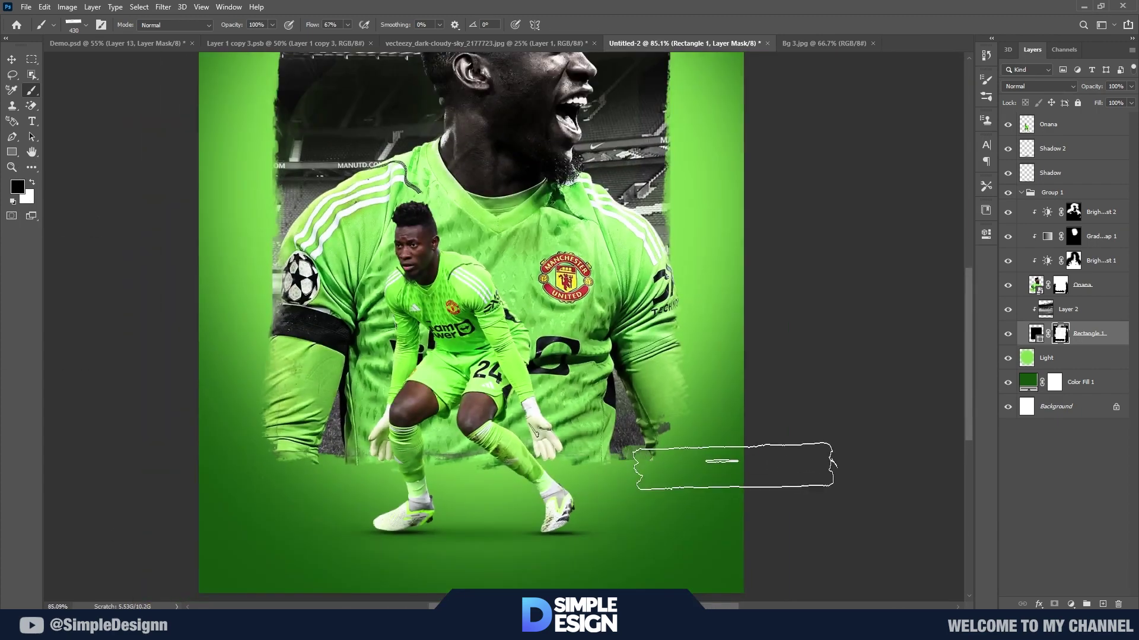
scroll(833, 522, "up", 1)
key("x")
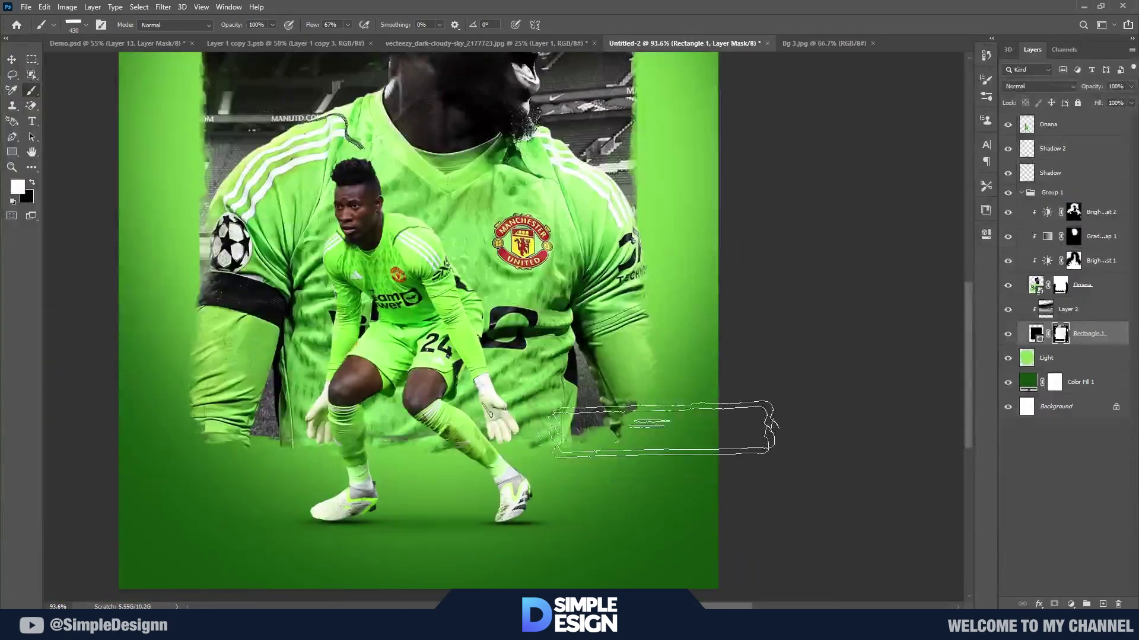
scroll(513, 452, "down", 2)
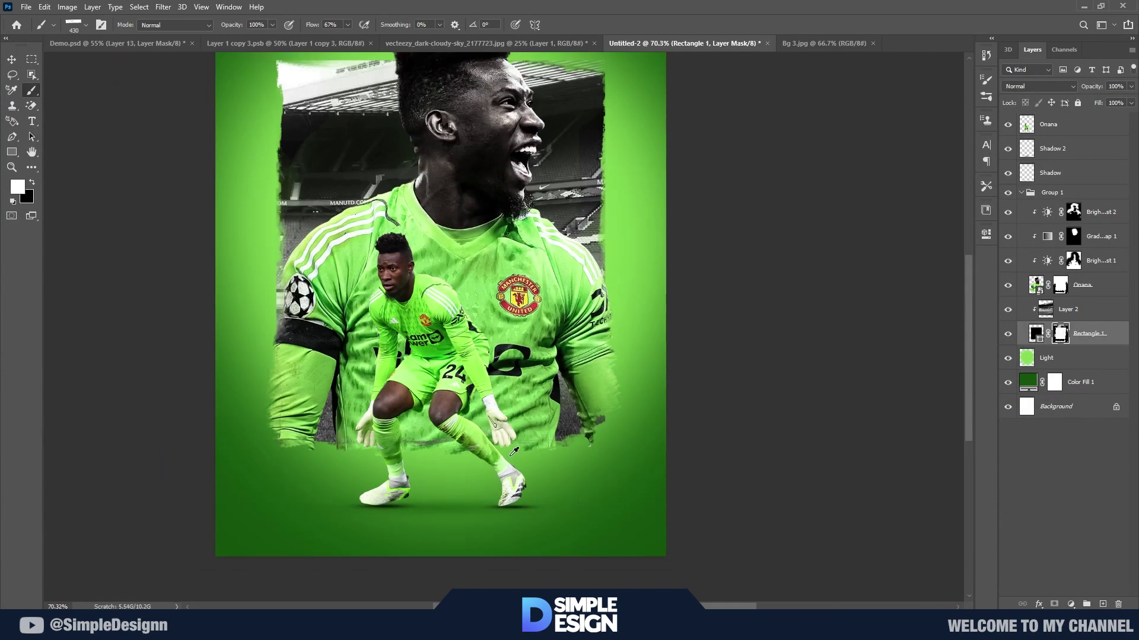
scroll(514, 452, "down", 2)
scroll(533, 249, "up", 3)
scroll(537, 213, "down", 2)
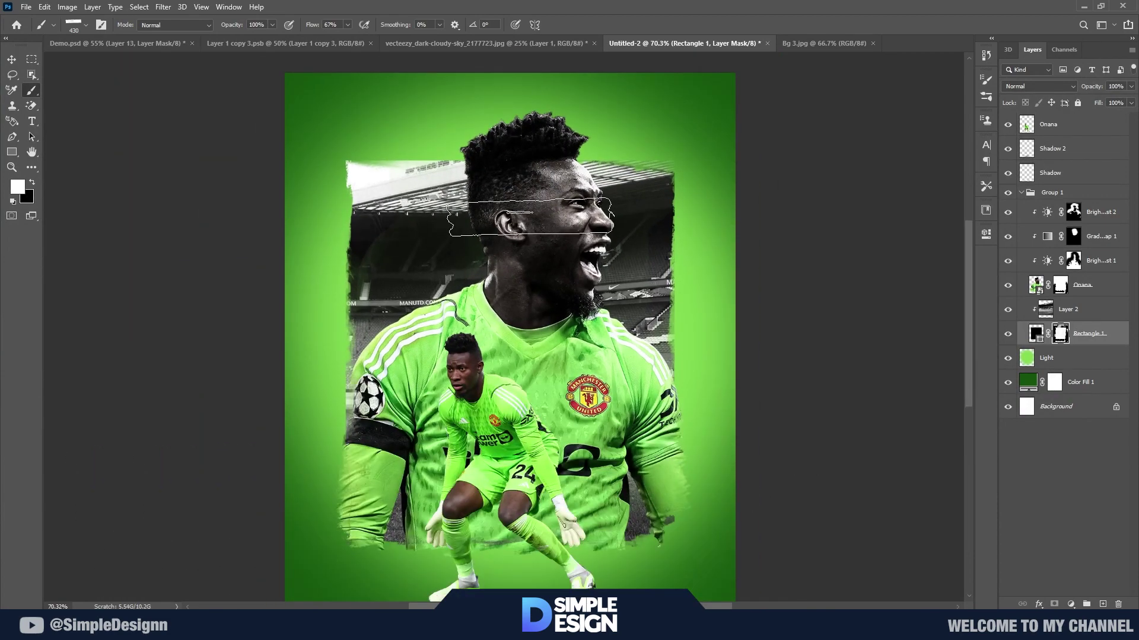
- Switch back to black and finish roughening the torn frame's edges
key("x")
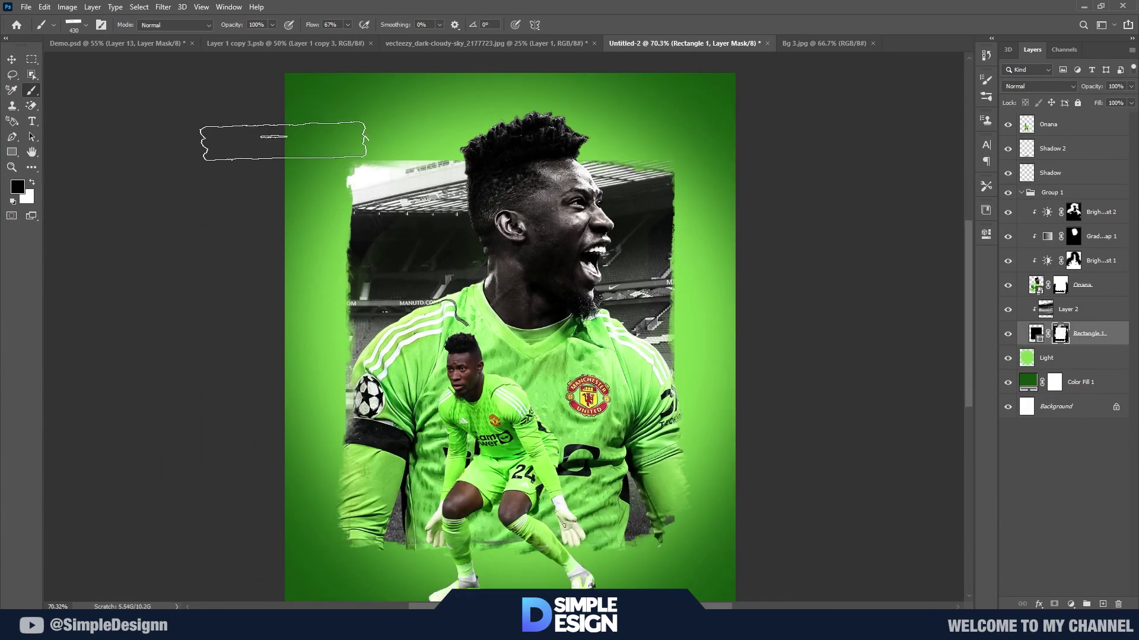
scroll(593, 297, "down", 1)
scroll(622, 295, "down", 1)
scroll(550, 306, "up", 1)
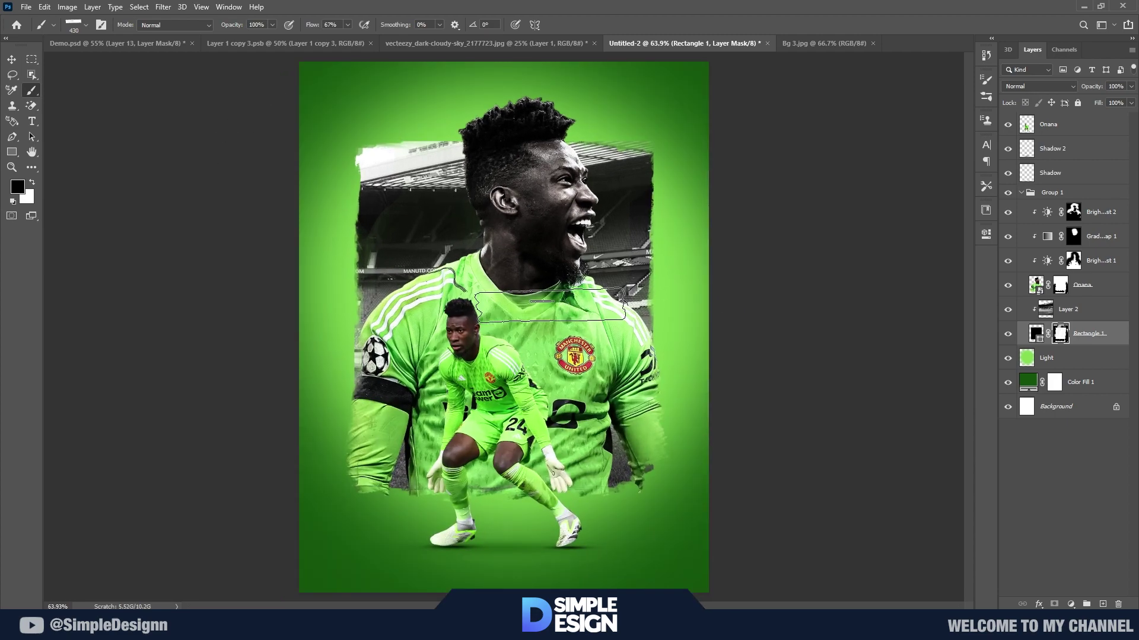
scroll(549, 306, "up", 1)
scroll(593, 284, "down", 1)
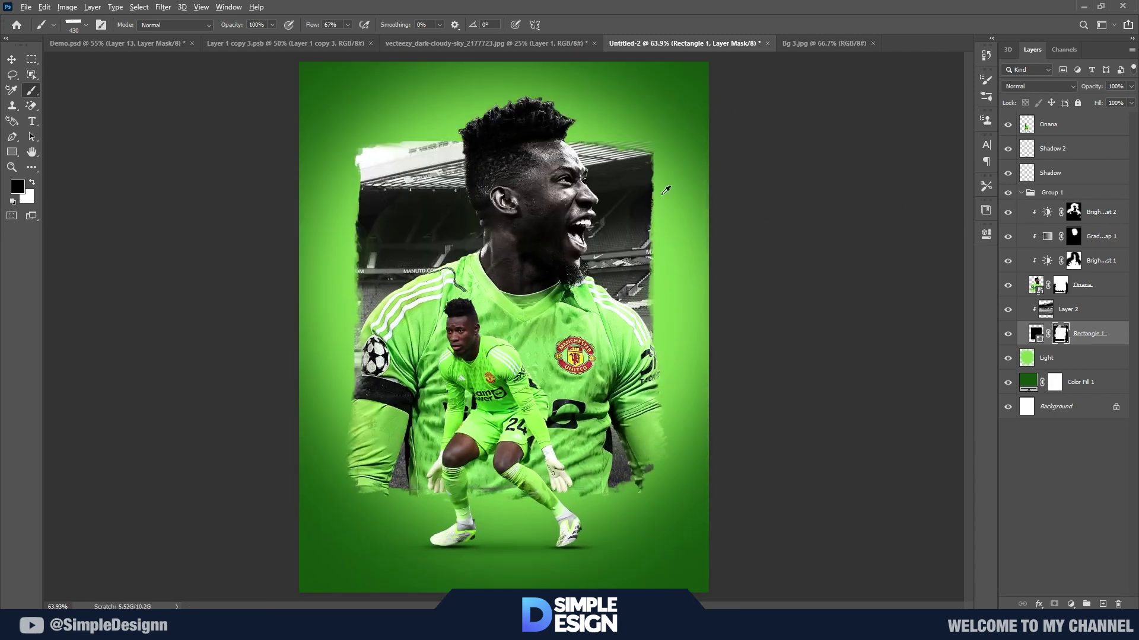
scroll(554, 201, "up", 6)
- Collapse Group 1 and convert the Onana layer into a Smart Object
left_click(1022, 193)
scroll(414, 284, "down", 3)
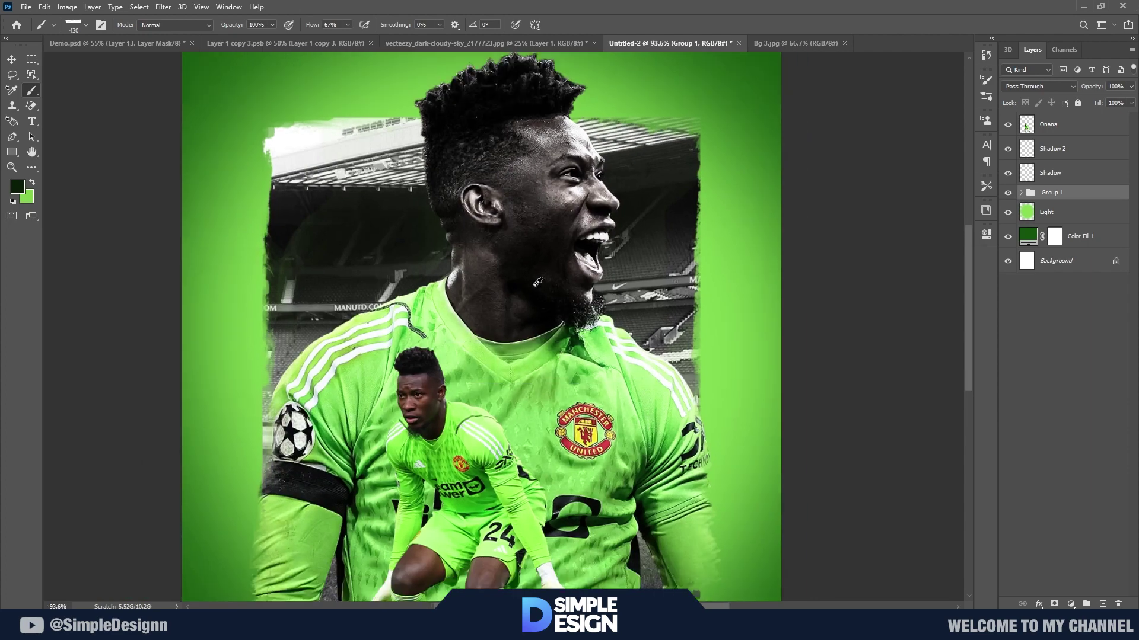
key("v")
scroll(474, 345, "down", 1)
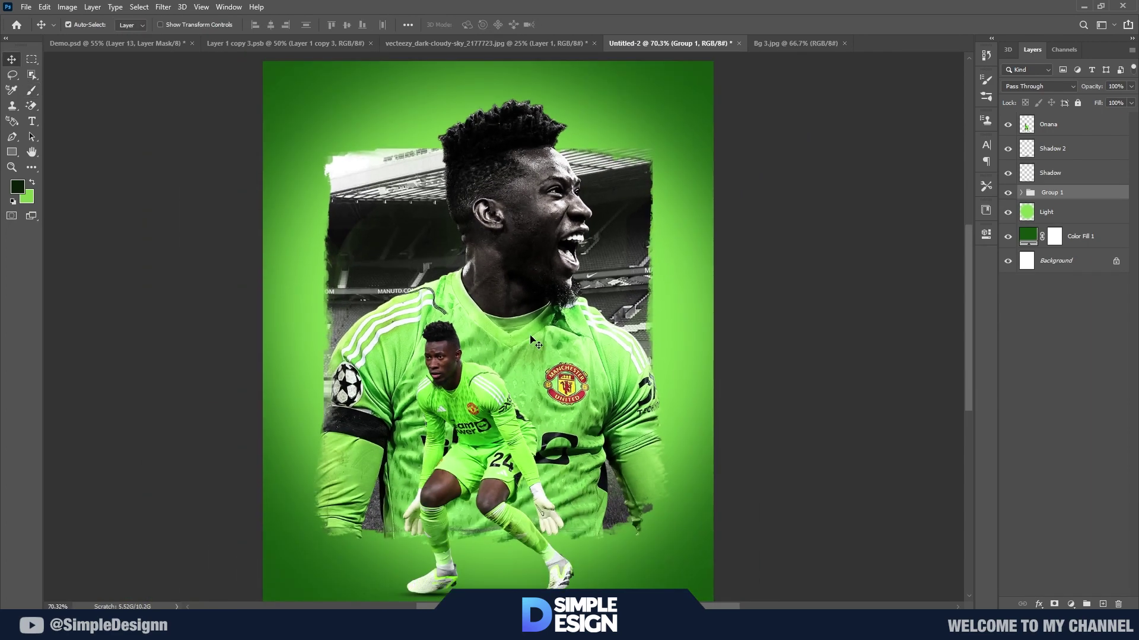
scroll(532, 339, "down", 3)
left_click(1050, 128)
right_click(1055, 122)
left_click(949, 275)
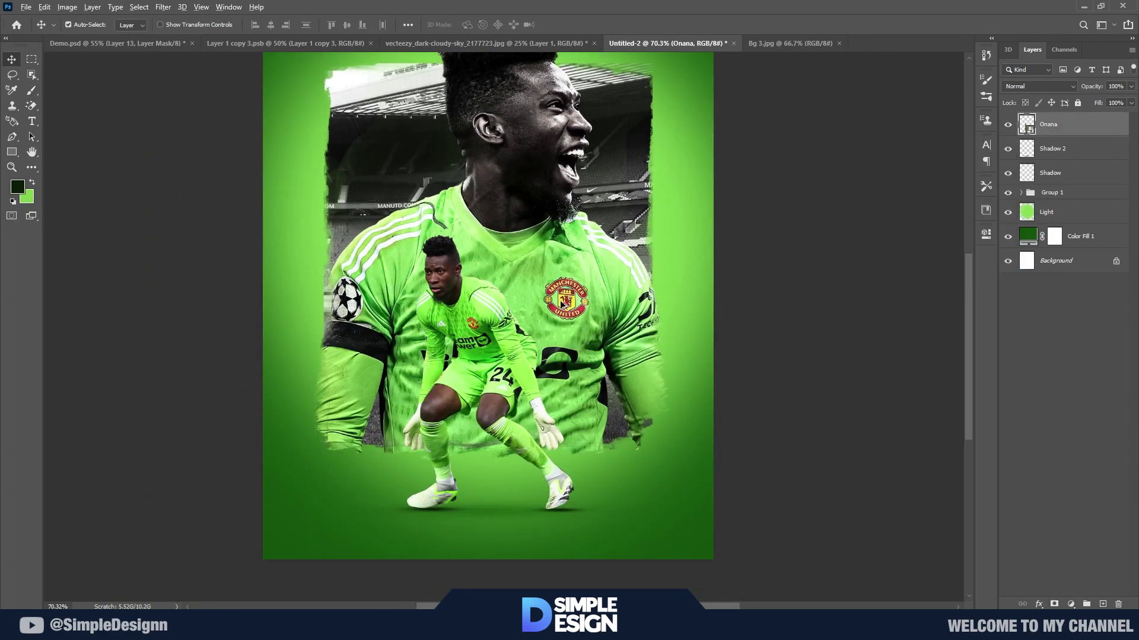
scroll(472, 296, "up", 5)
- Apply Camera Raw to Onana: Texture +34, Clarity +35, Sharpening 9, Dehaze and Contrast at 0
left_click(163, 7)
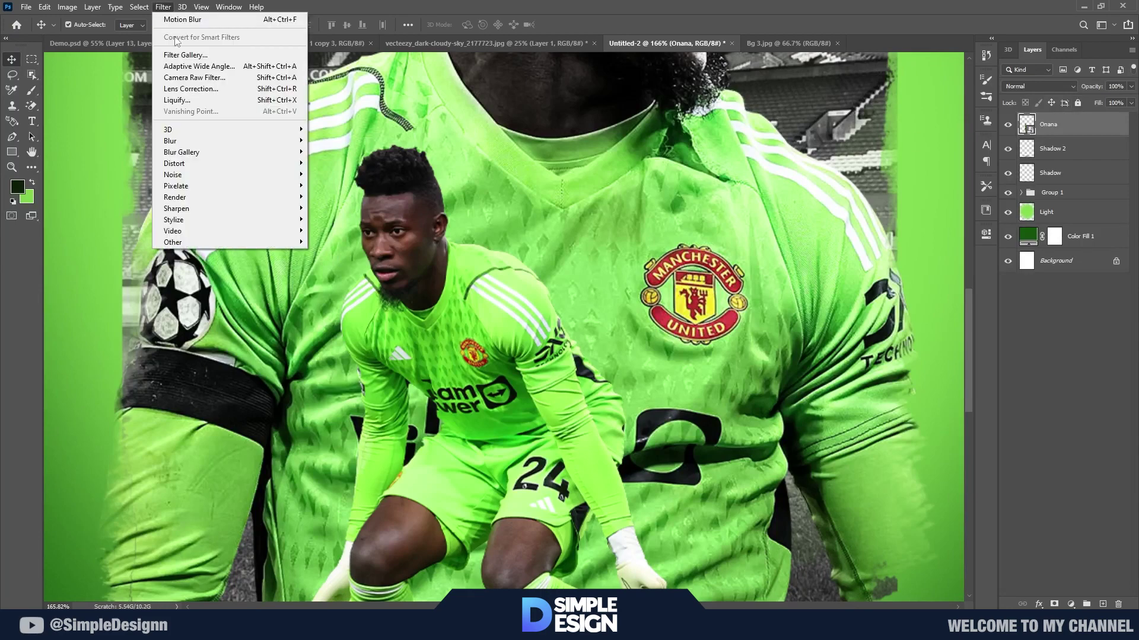
left_click(198, 77)
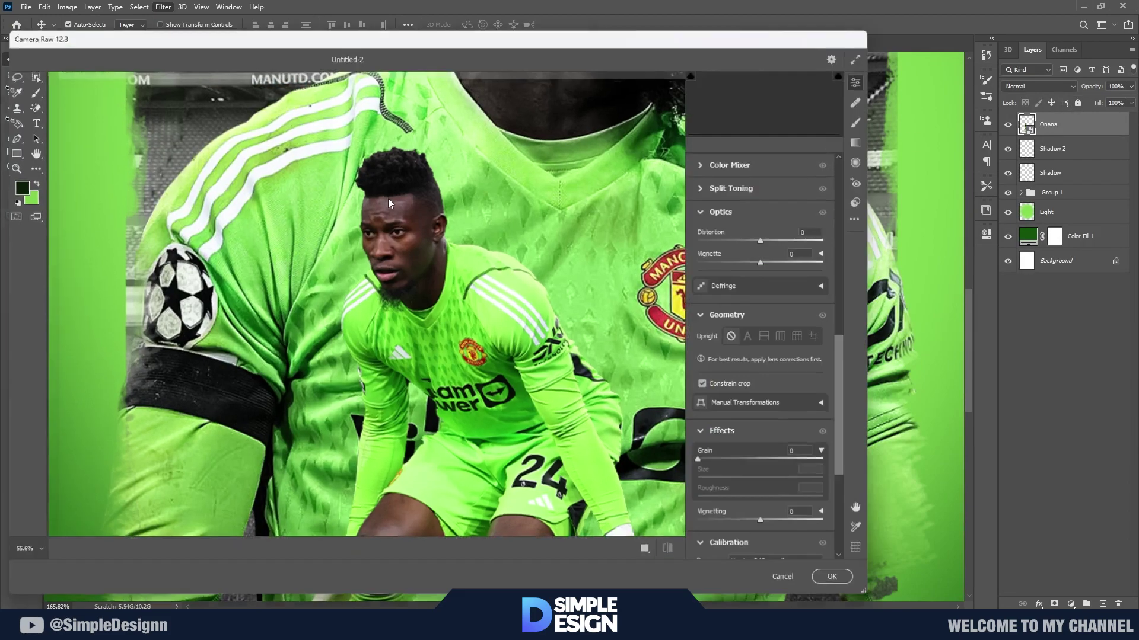
scroll(392, 400, "up", 2)
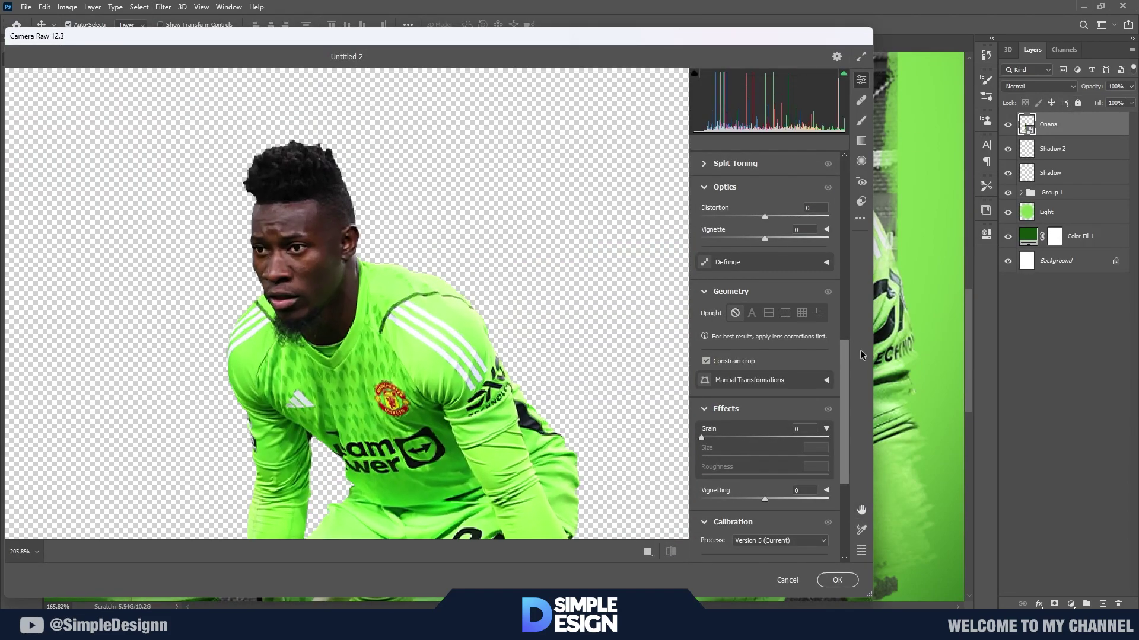
scroll(846, 305, "up", 5)
scroll(845, 306, "up", 1)
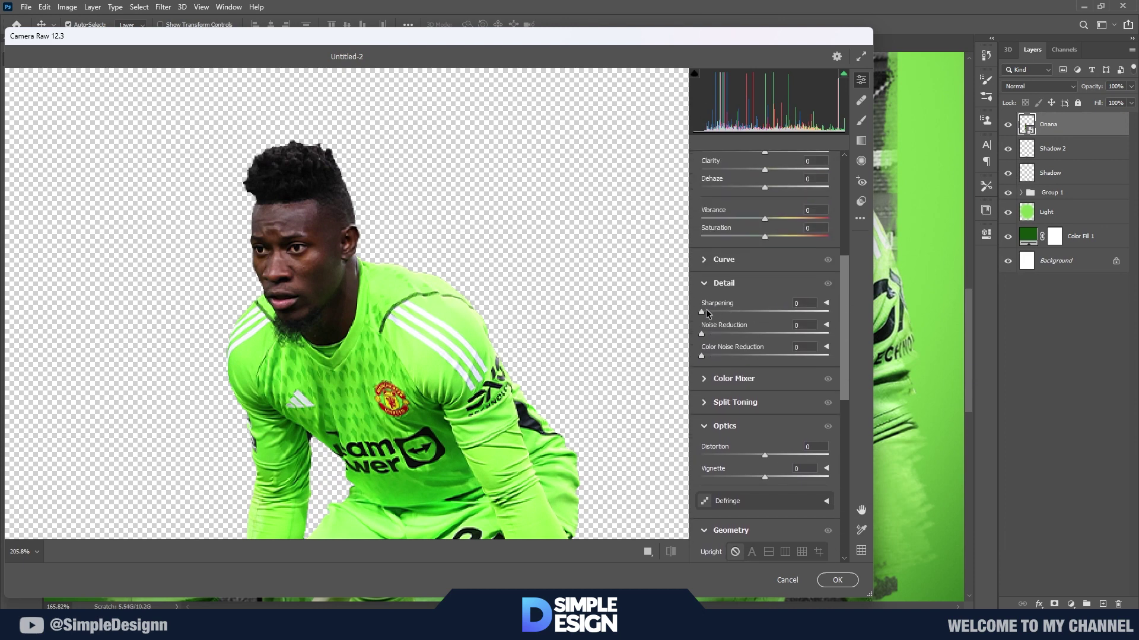
scroll(730, 309, "up", 4)
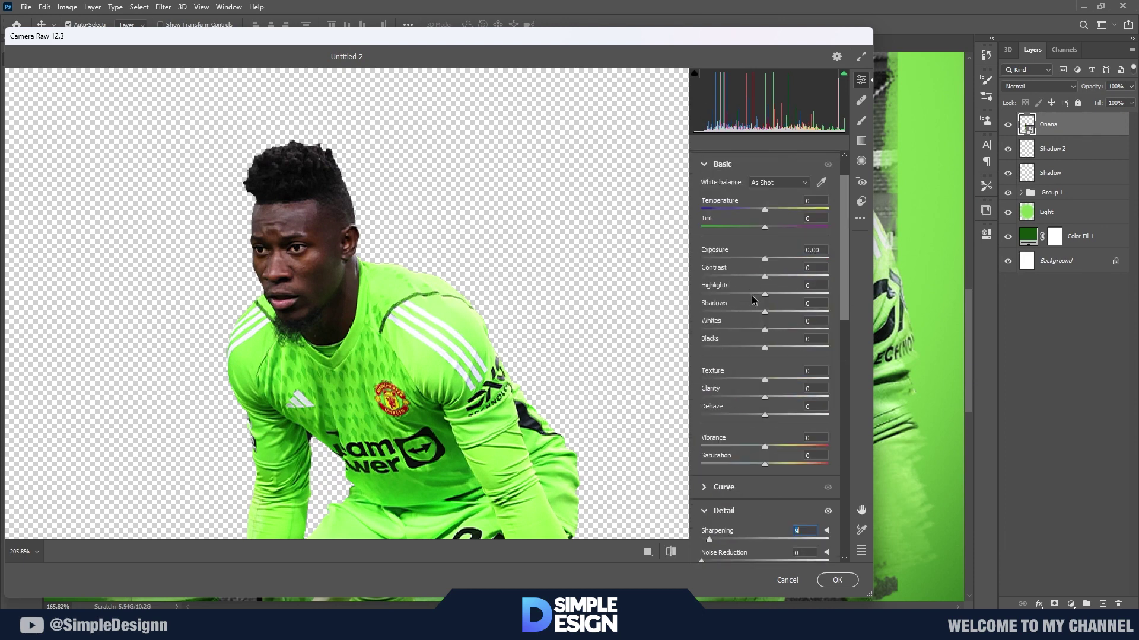
mouse_move(785, 404)
left_mouse_down()
mouse_move(796, 403)
mouse_move(787, 391)
left_mouse_up()
double_click(776, 415)
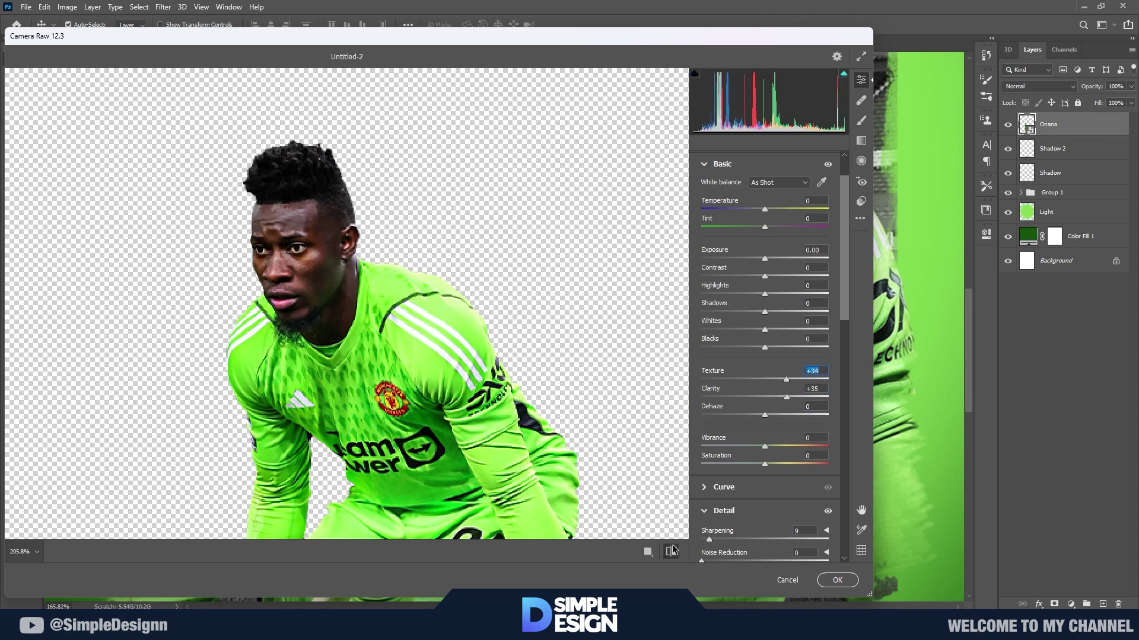
double_click(781, 275)
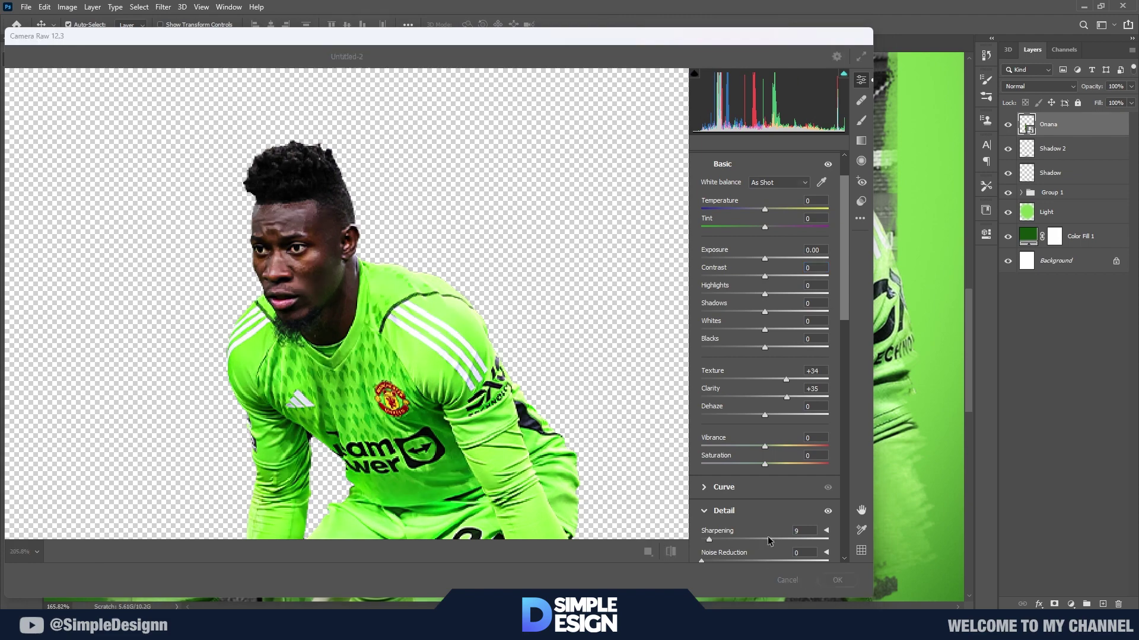
left_click(833, 580)
scroll(496, 385, "down", 2)
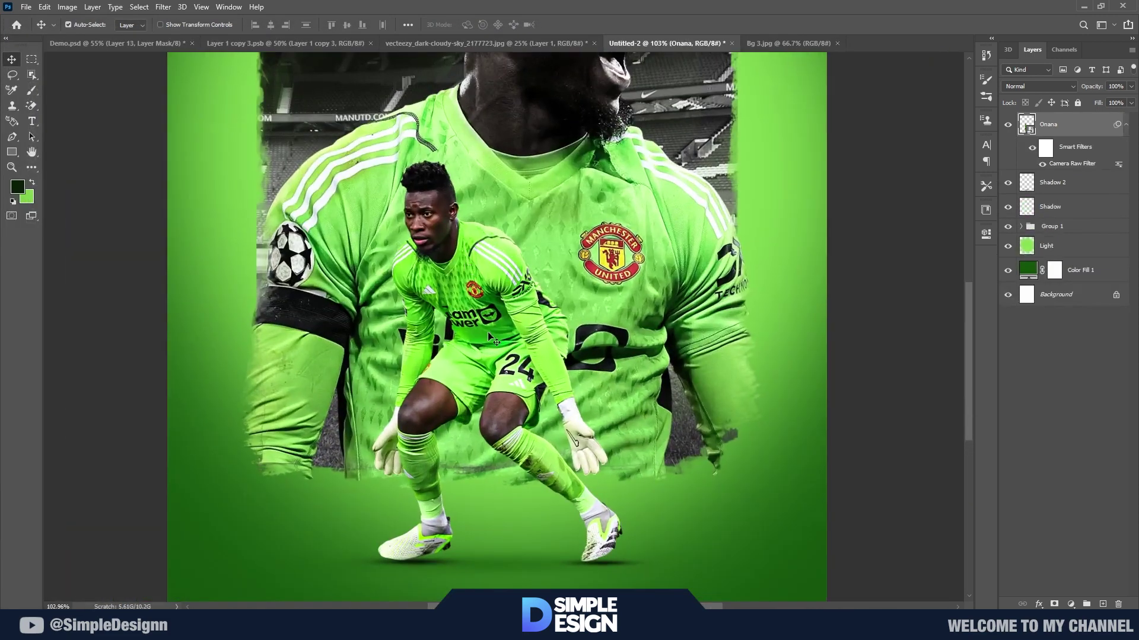
- Add a black-to-white Gradient Map clipped to the Onana layer, with its mask inverted to hide it
scroll(504, 356, "up", 1)
scroll(382, 206, "up", 2)
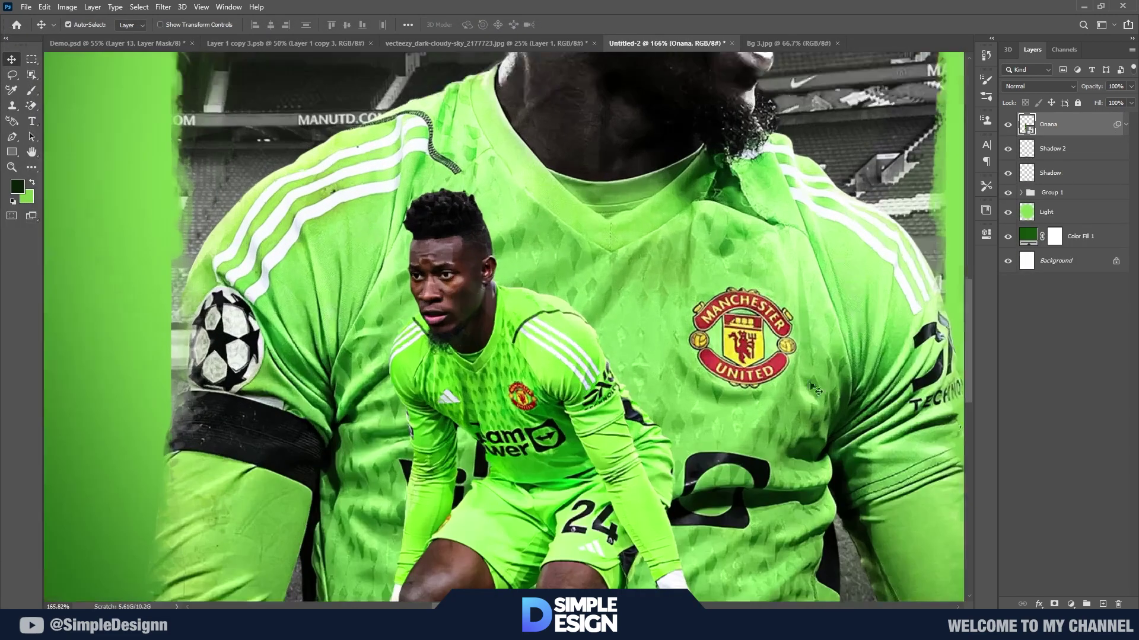
left_click(1070, 603)
left_click(1078, 589)
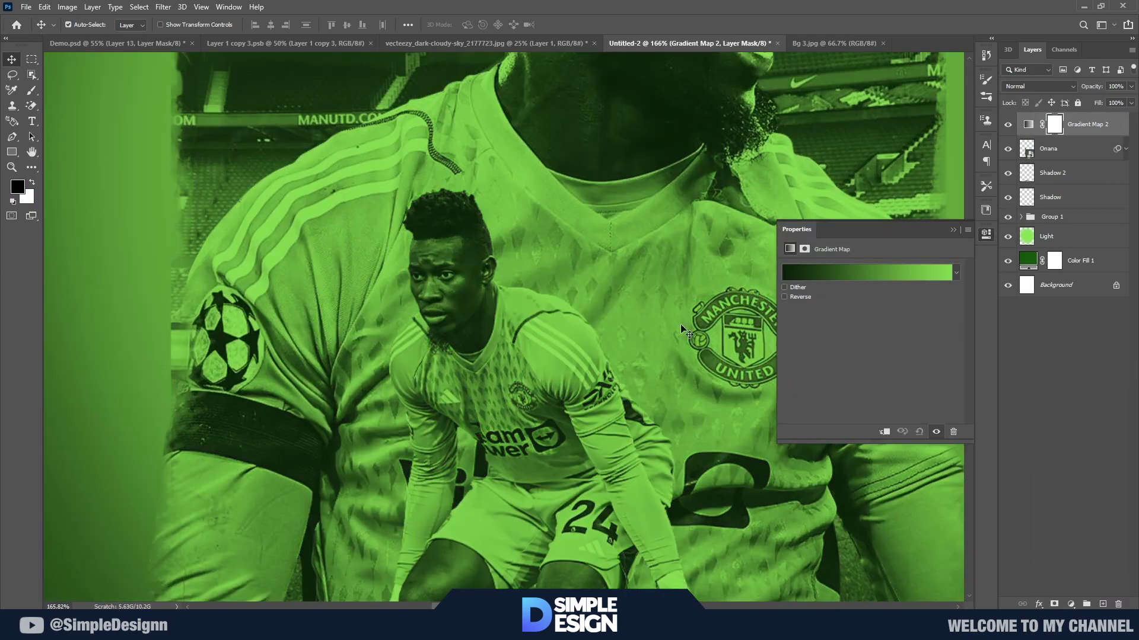
left_click(806, 272)
left_click(851, 366)
left_click(1057, 333)
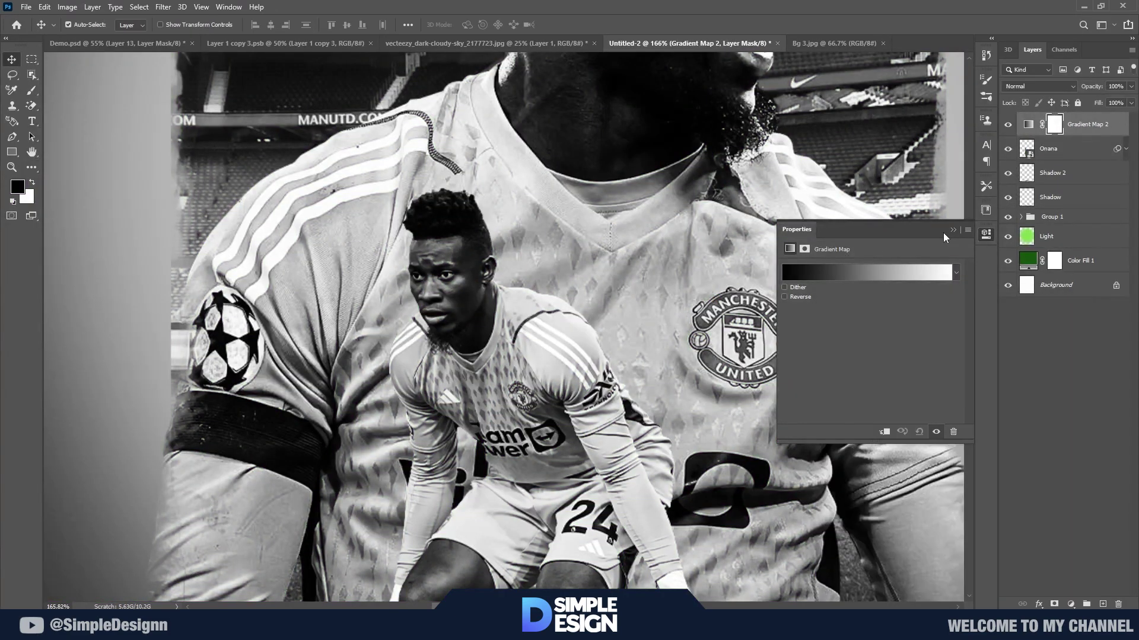
left_click(953, 230)
key("ctrl+alt+g")
key("ctrl+i")
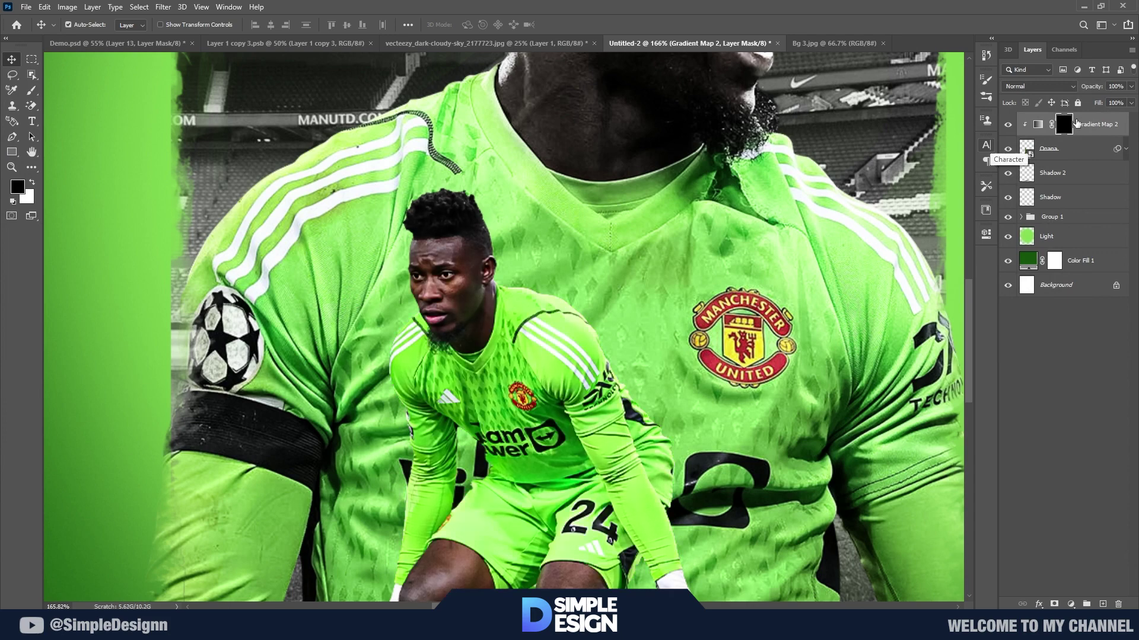
- Paint the gradient map mask over the goalkeeper's face to turn it grayscale
key("b")
scroll(436, 261, "up", 2)
right_click(445, 262)
scroll(651, 378, "up", 1)
scroll(651, 378, "up", 5)
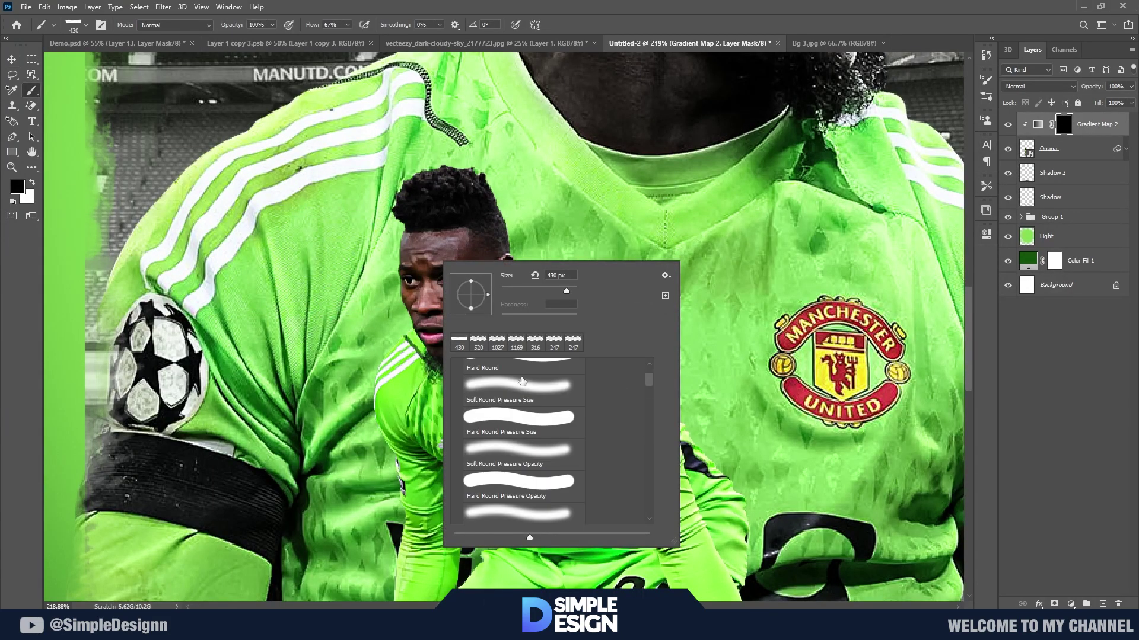
key("Return")
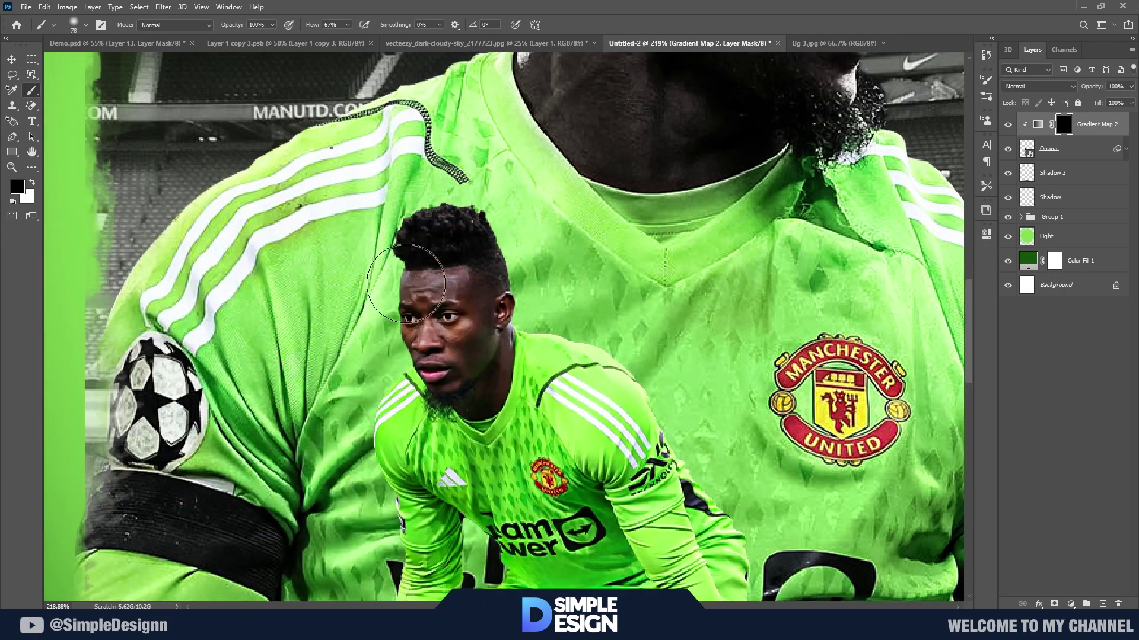
scroll(470, 243, "up", 2)
left_click_drag(460, 301, 423, 208)
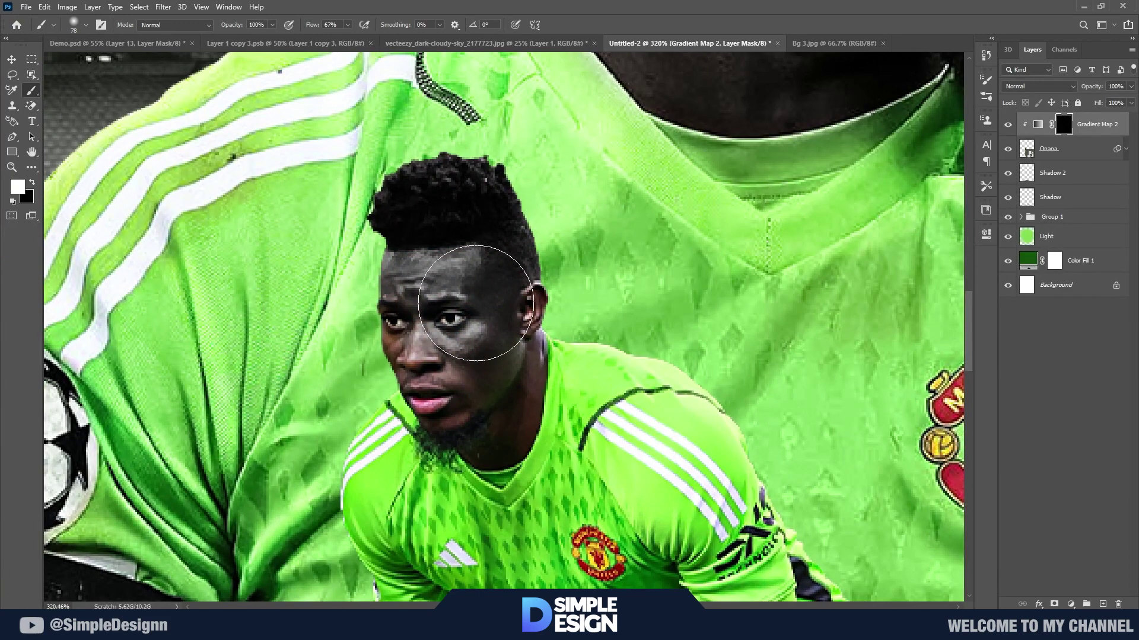
scroll(475, 392, "up", 2)
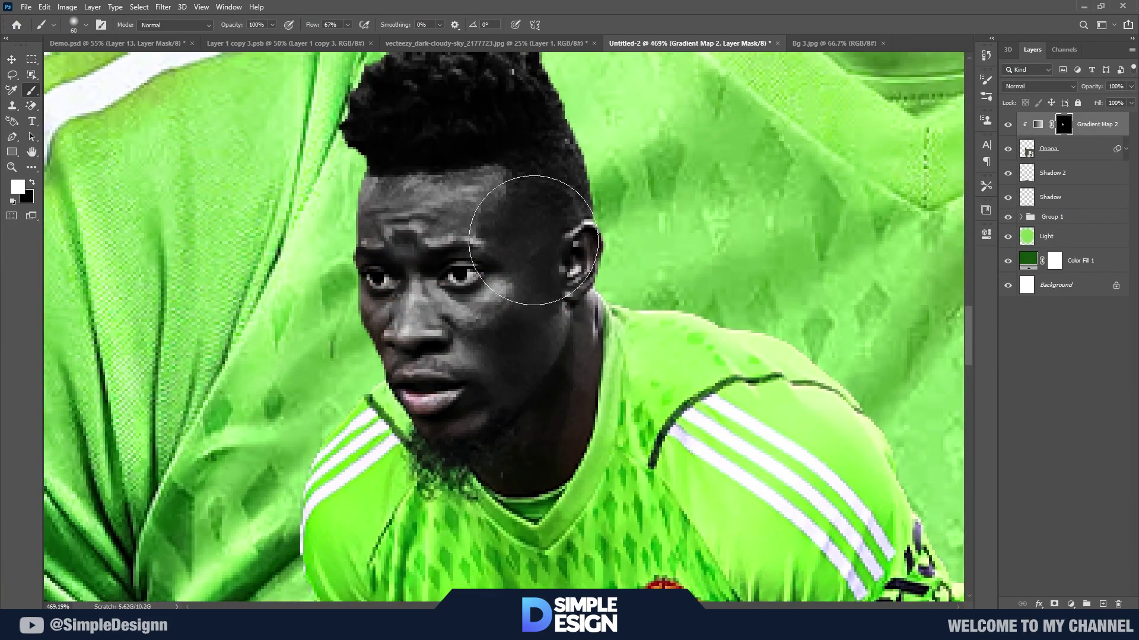
left_click_drag(533, 241, 515, 241)
- Use a smaller brush and zoom in and out to check the grayscale face and knees
scroll(529, 195, "down", 2)
scroll(376, 253, "down", 5)
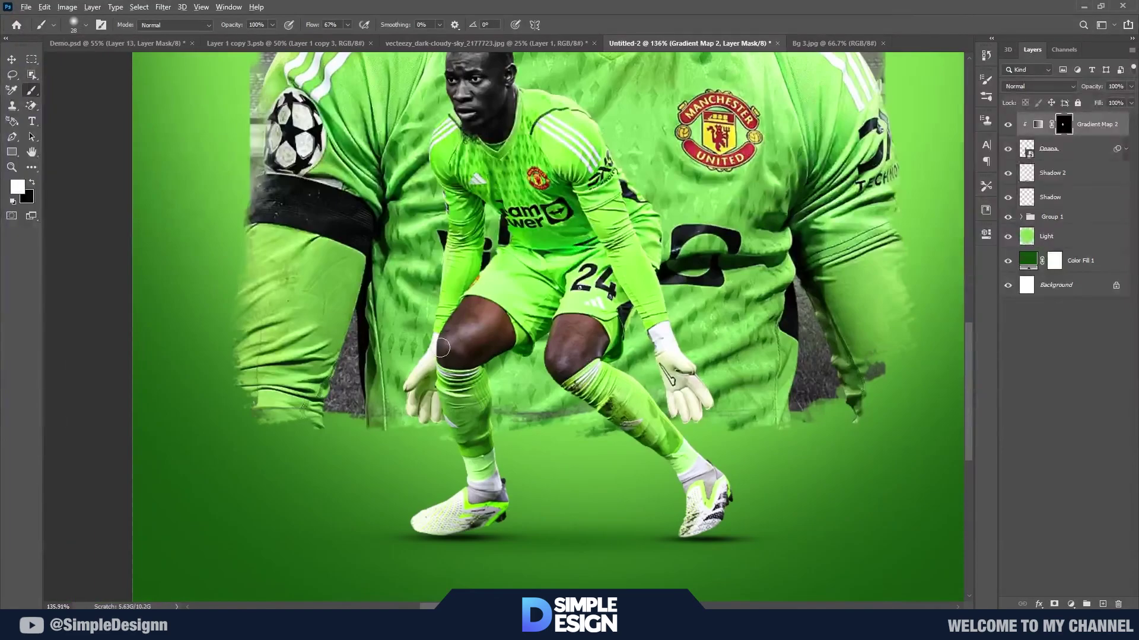
scroll(496, 294, "up", 8)
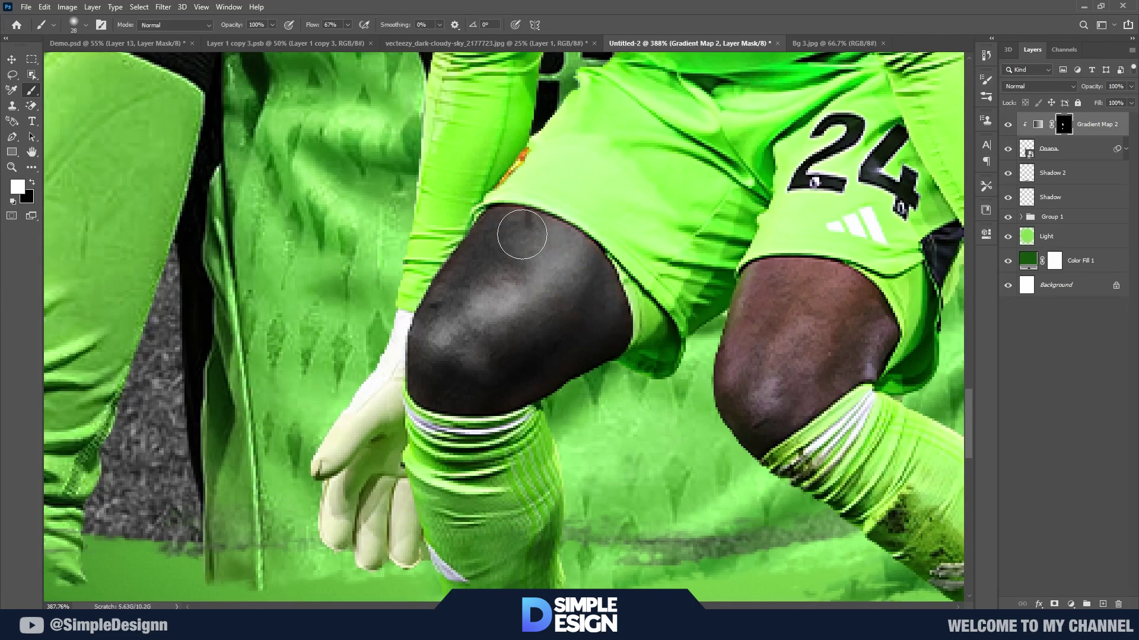
scroll(461, 345, "down", 3)
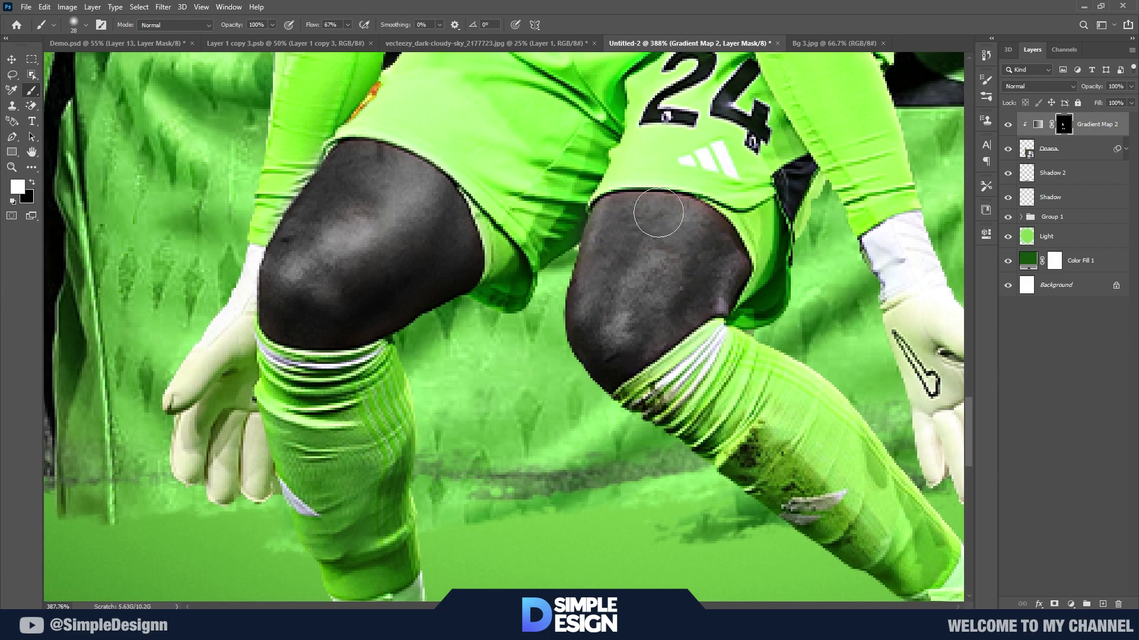
right_click(712, 241, "alt")
scroll(571, 312, "down", 5)
scroll(534, 238, "down", 2)
scroll(486, 178, "up", 4)
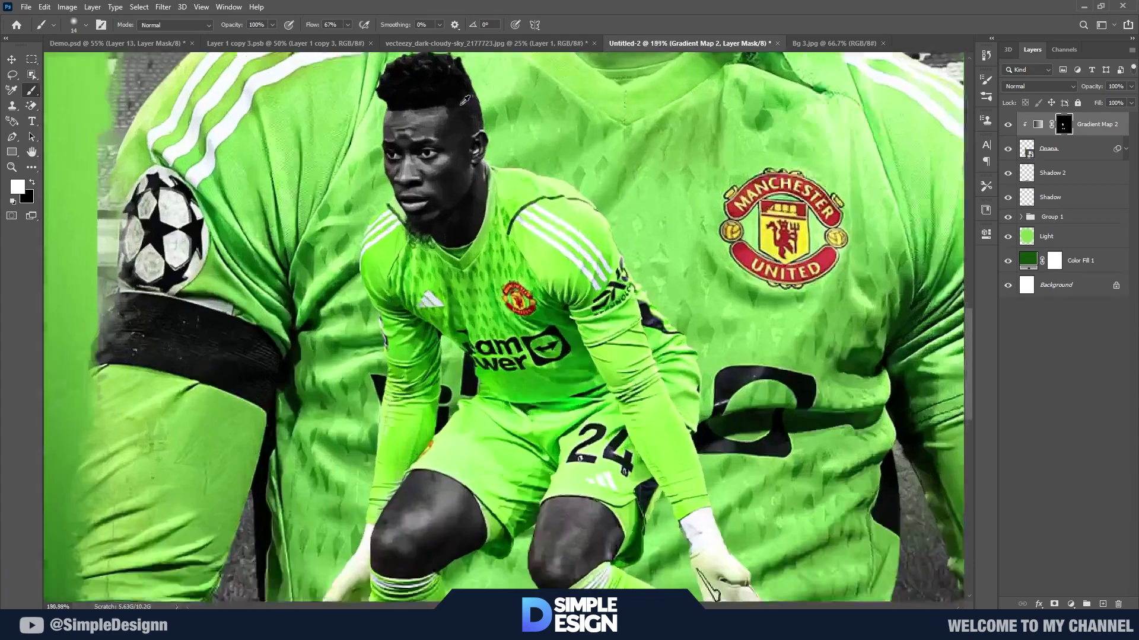
scroll(487, 160, "up", 3)
scroll(465, 257, "down", 4)
scroll(635, 325, "up", 2)
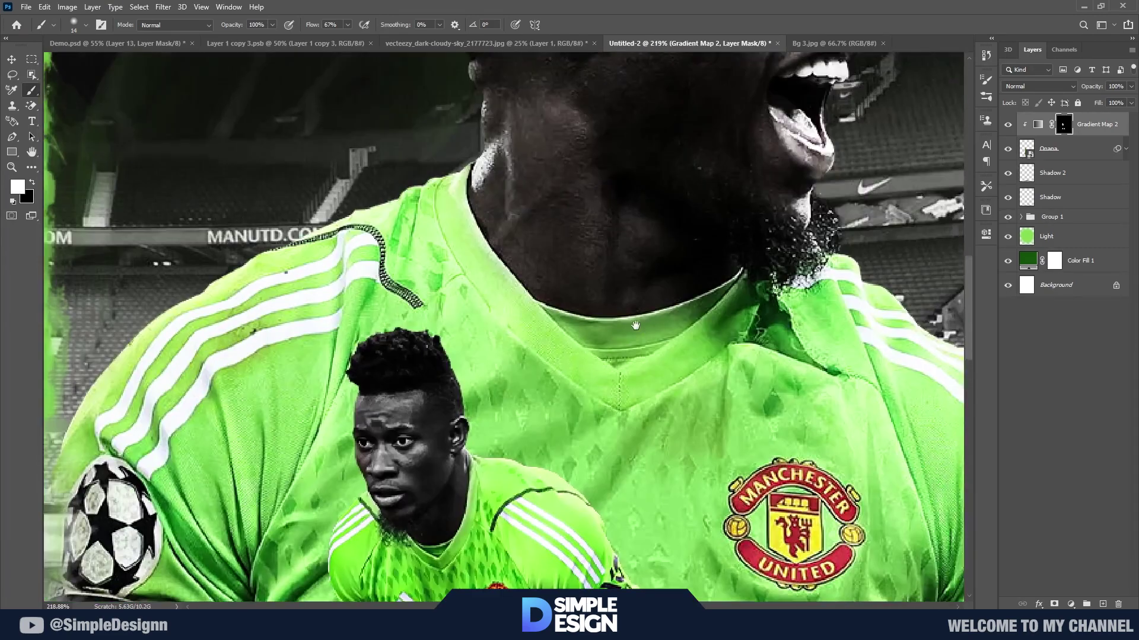
scroll(356, 450, "up", 2)
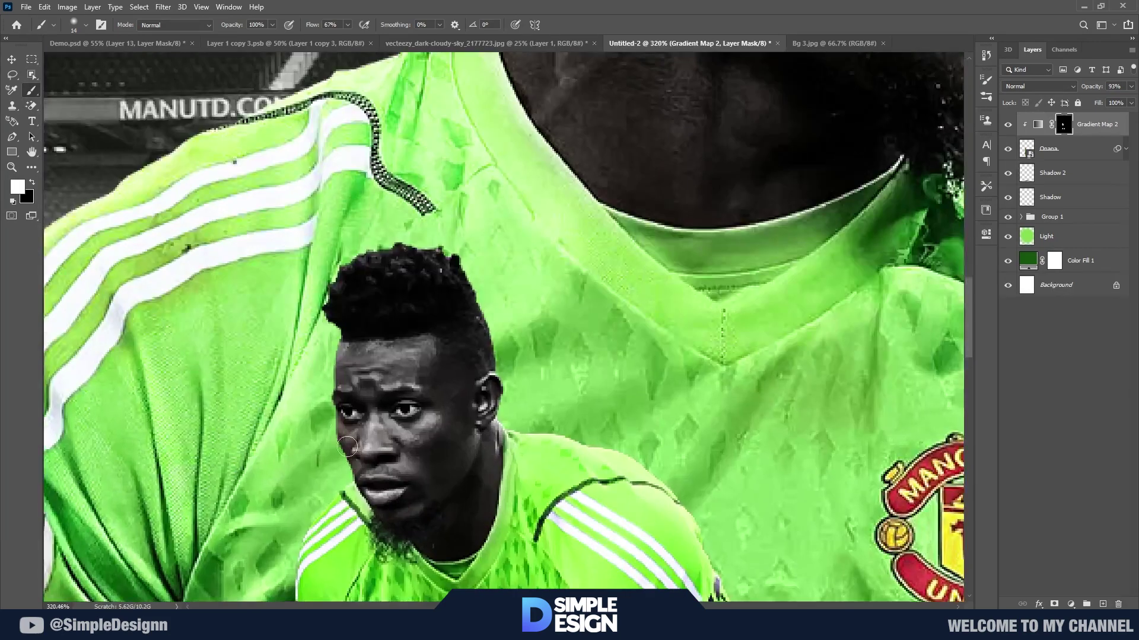
scroll(420, 376, "down", 5)
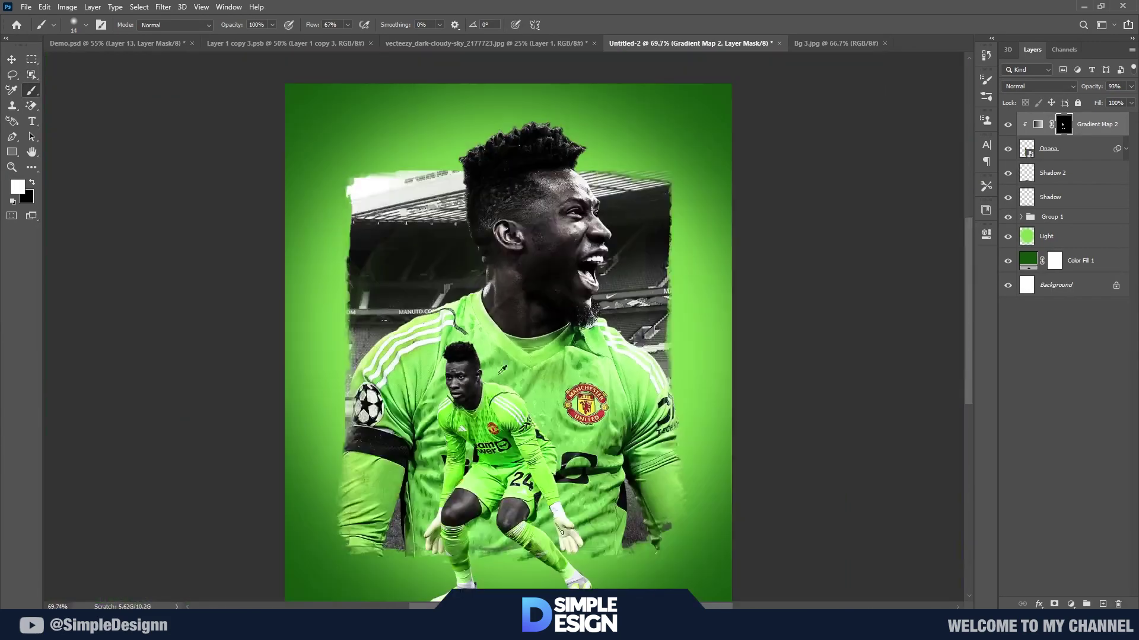
scroll(498, 451, "up", 4)
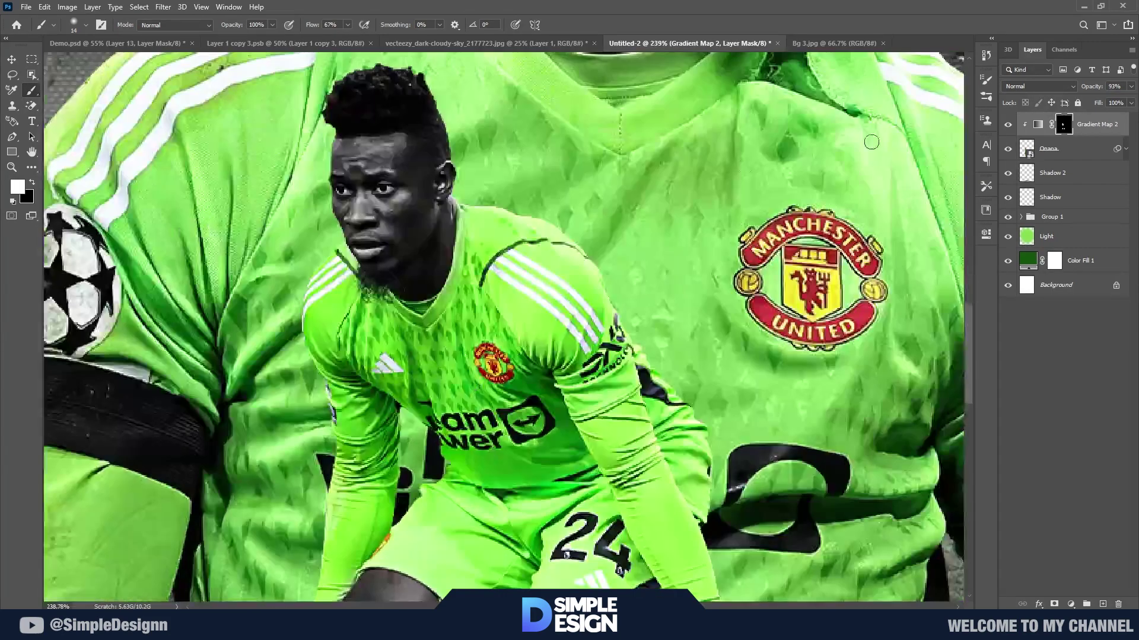
- Lower Gradient Map 2 to 78% opacity and view the whole poster
left_click(1021, 217)
left_click(1096, 264)
left_click(1097, 132)
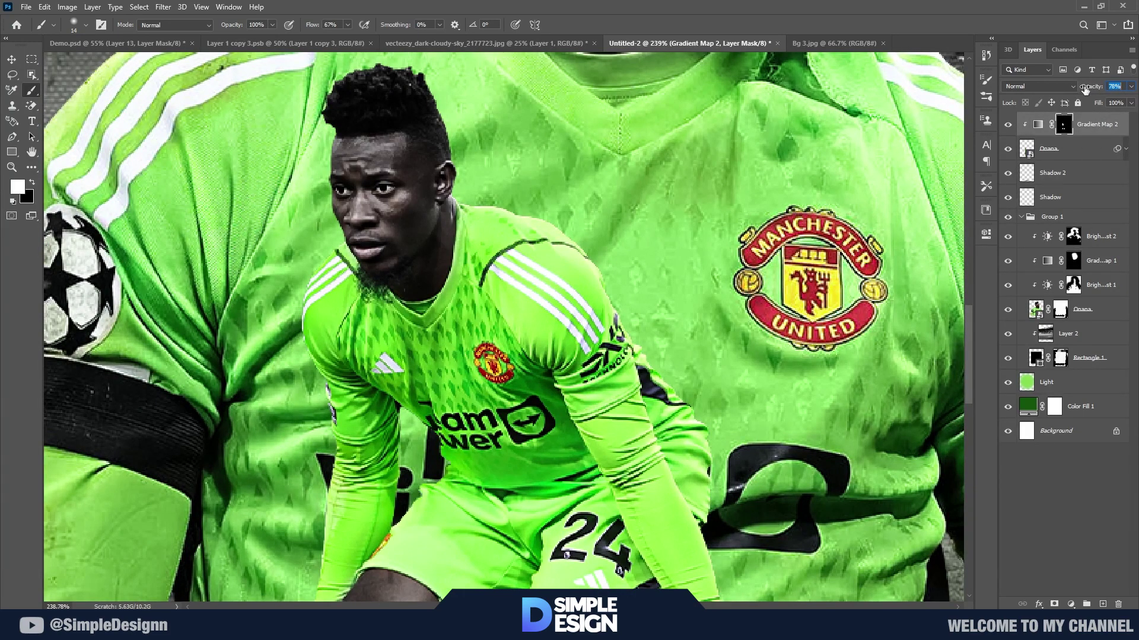
key("ctrl+0")
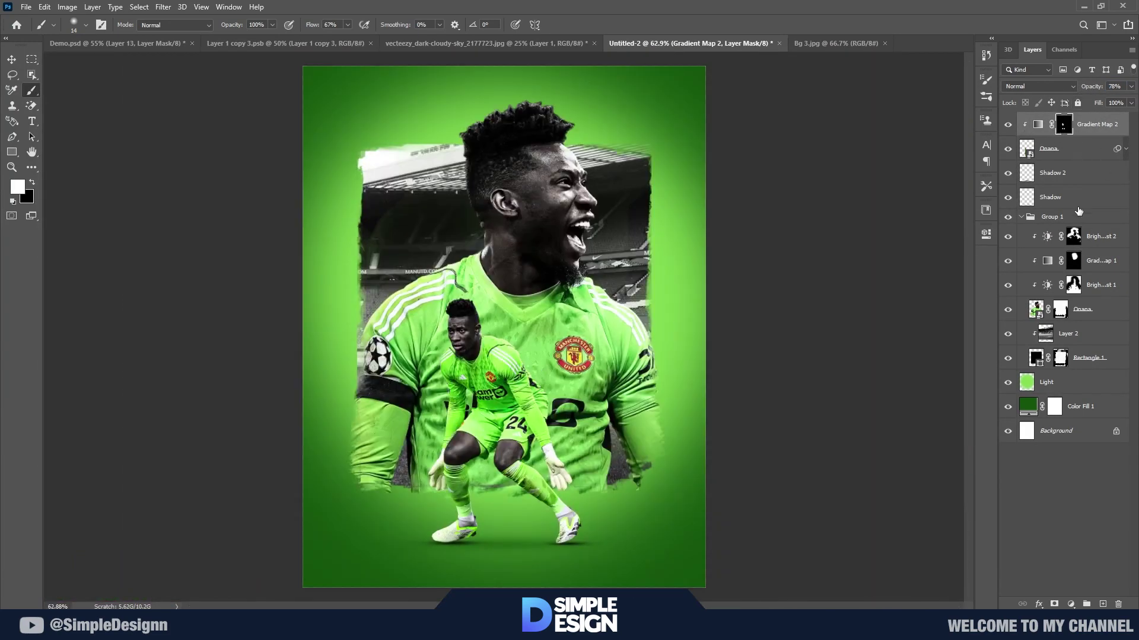
- Group Gradient Map 2, Onana, Shadow 2 and Shadow into a group named Onana
left_click(1080, 203, "shift")
key("ctrl+g")
left_click(1021, 135)
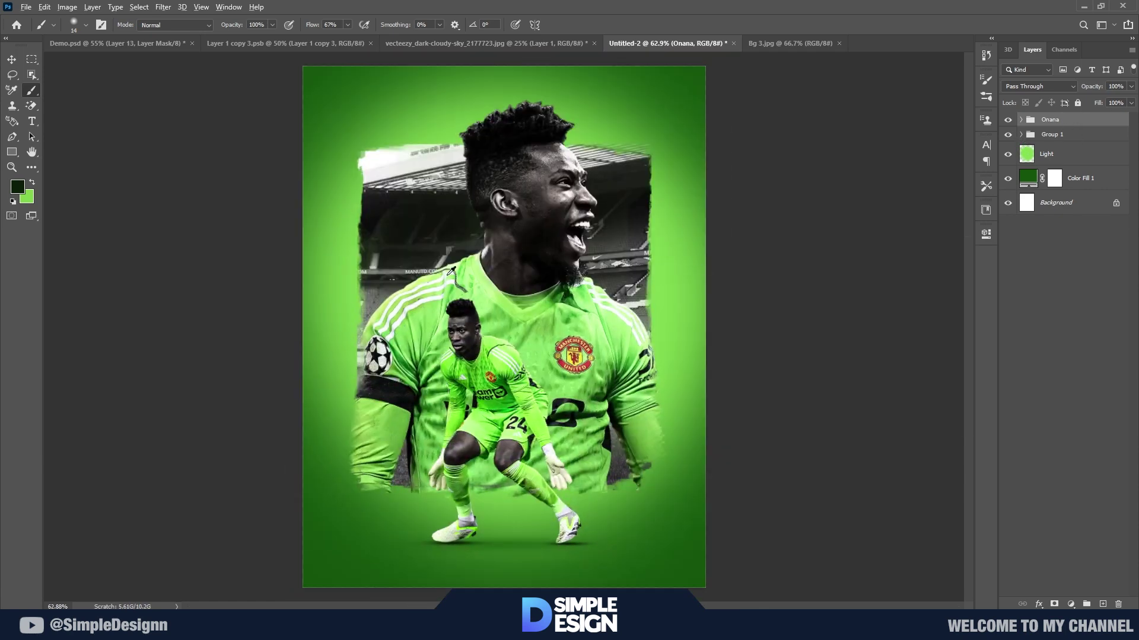
- Copy both cloud layers from the cloudy sky image into the poster above Light
left_click(1046, 153)
left_click(522, 43)
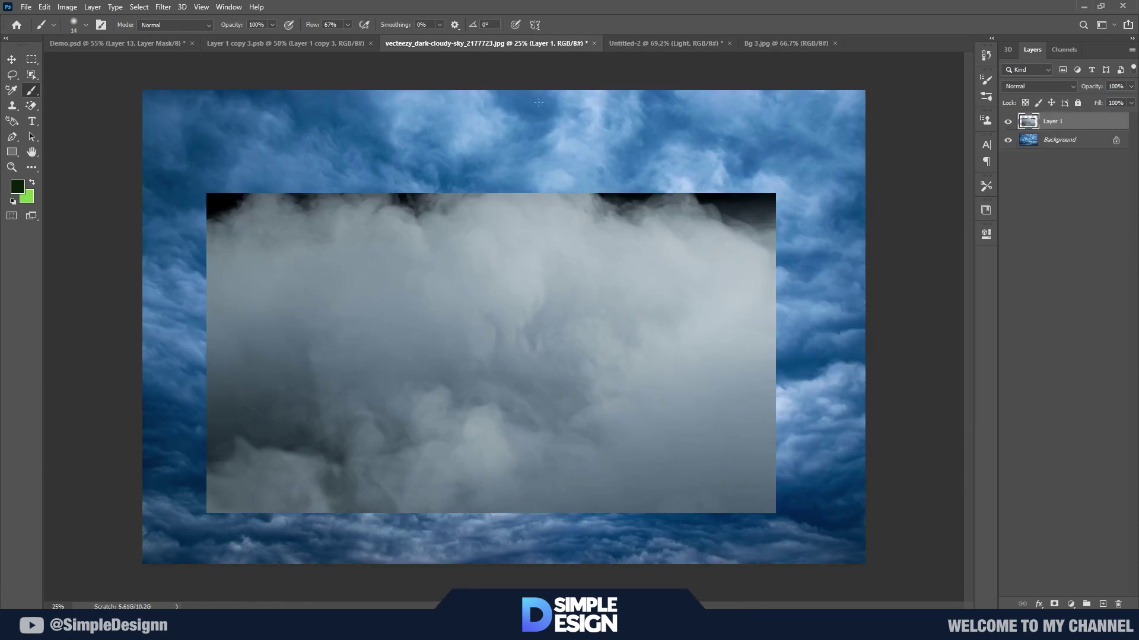
key("v")
left_click(1028, 146, "shift")
left_click_drag(1043, 141, 546, 364)
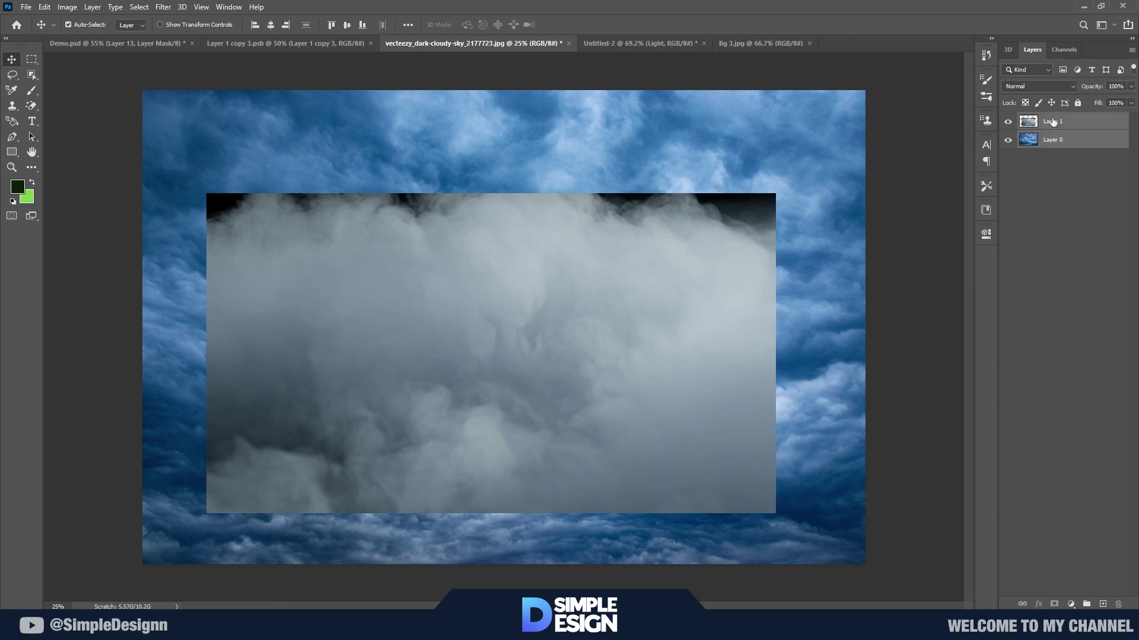
scroll(544, 363, "down", 1)
scroll(446, 350, "down", 1)
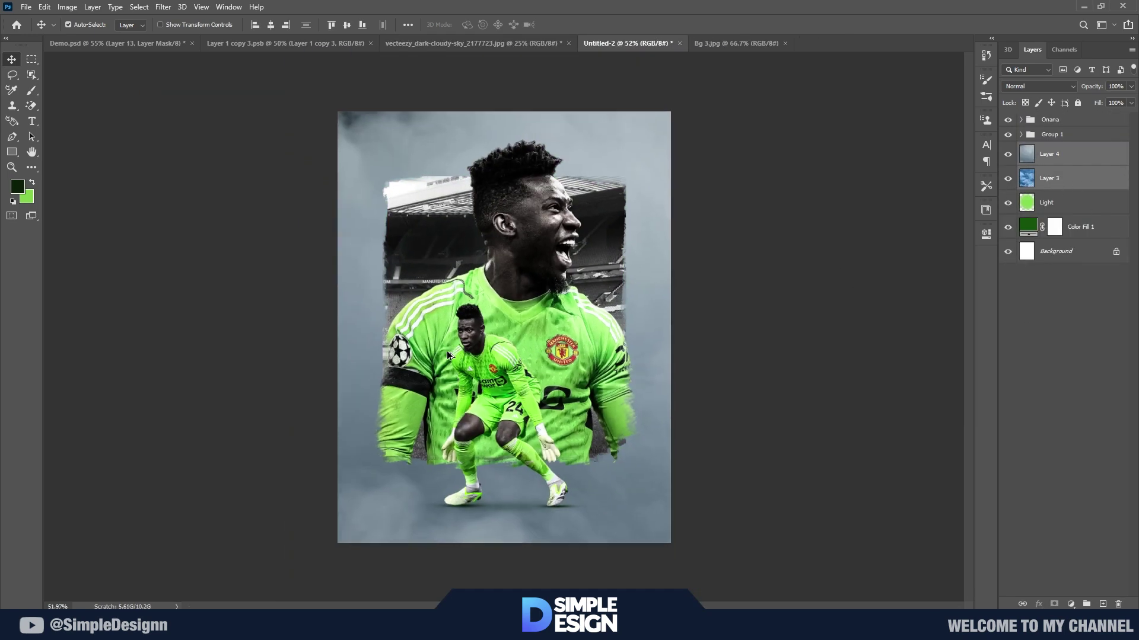
scroll(621, 330, "down", 1)
scroll(620, 330, "down", 1)
scroll(543, 406, "up", 3)
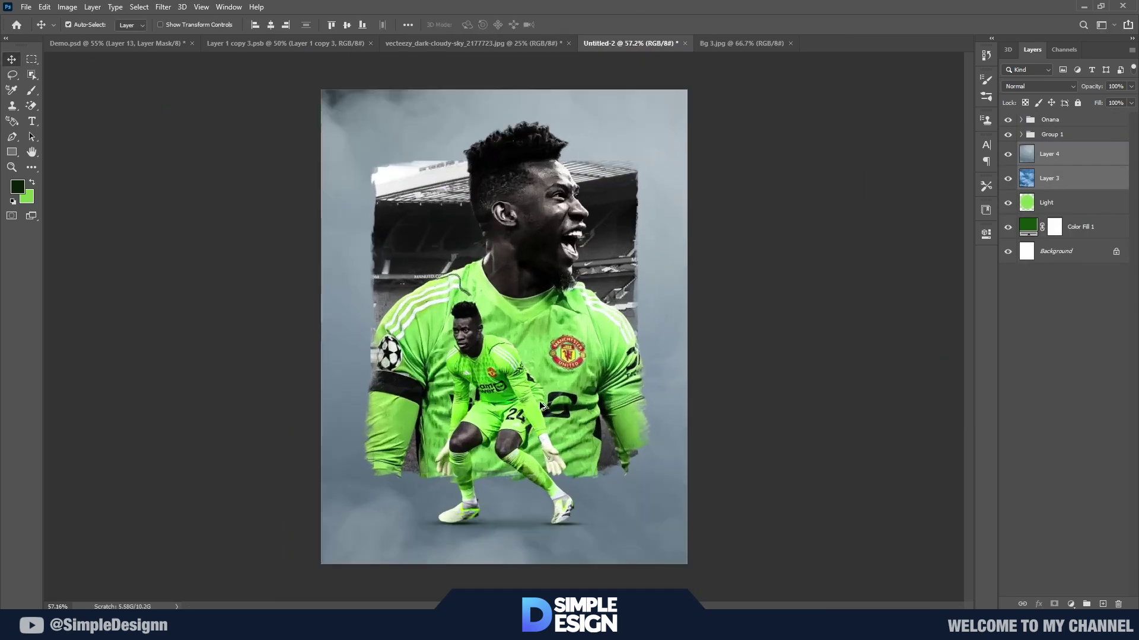
- Place Layer 3 above Layer 4, trying Overlay on Layer 3 and Linear Dodge (Add) on Layer 4
left_click(1066, 172)
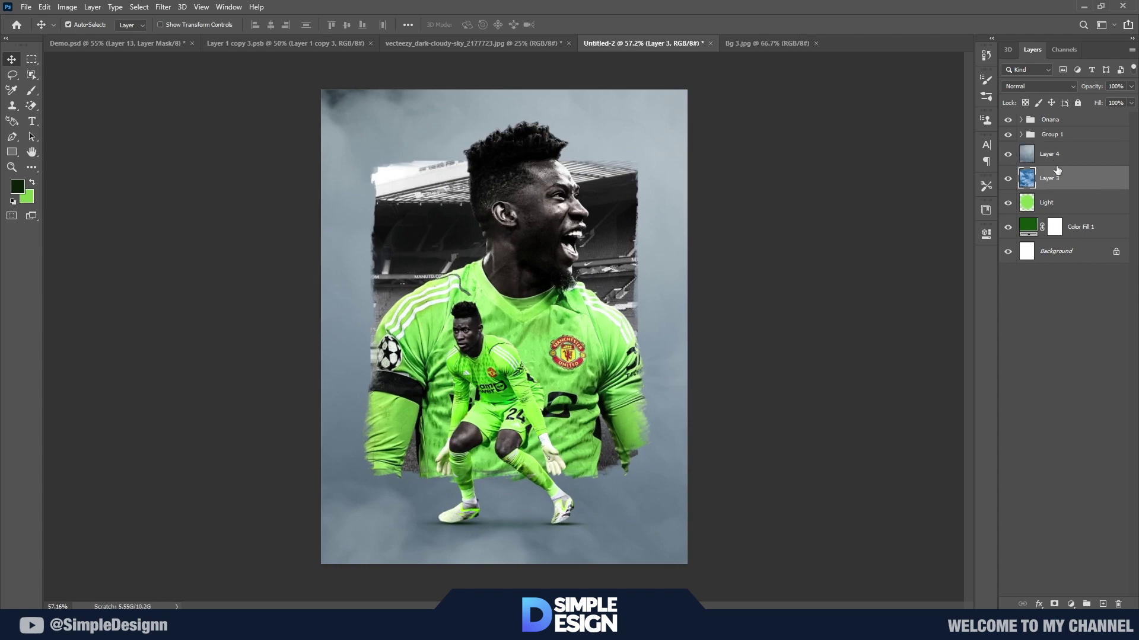
left_click_drag(1057, 172, 1054, 141)
left_click(1038, 86)
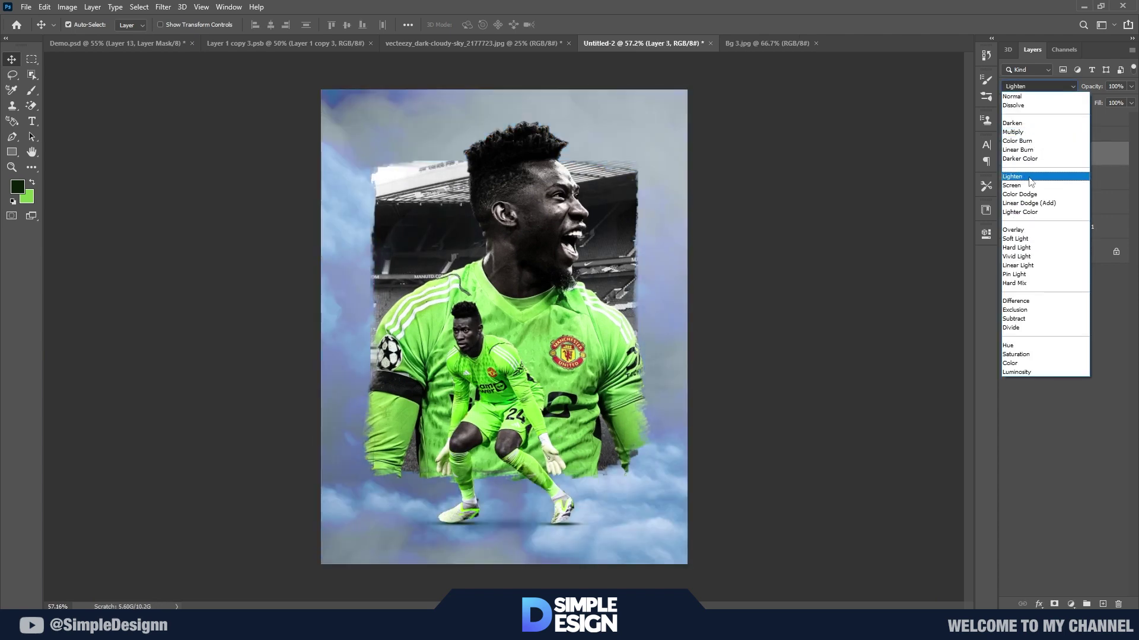
left_click(1020, 230)
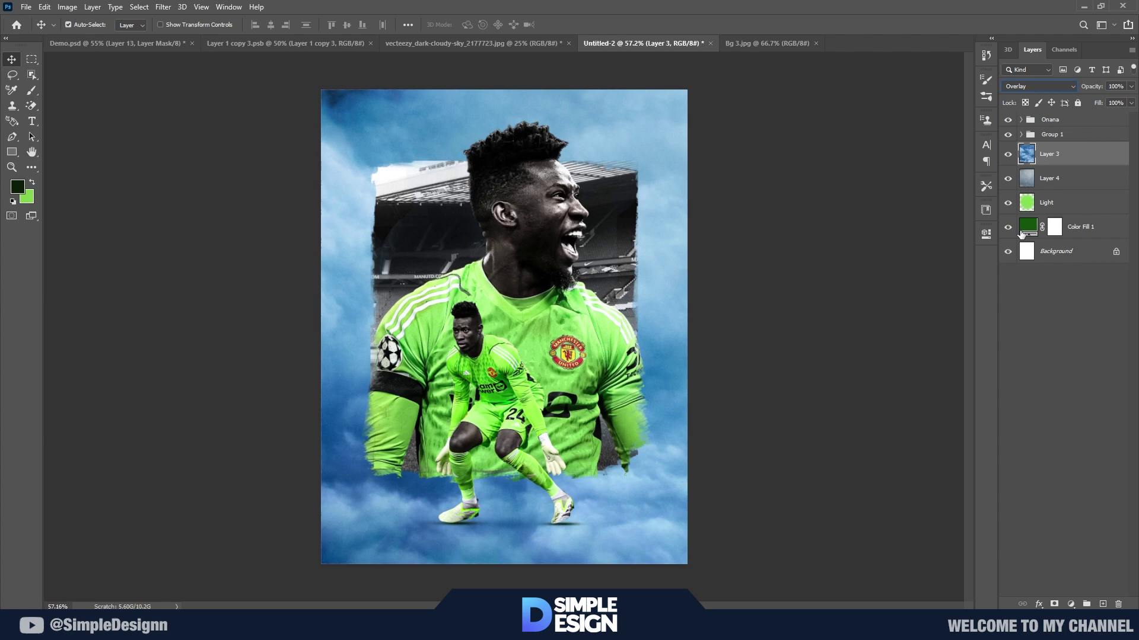
left_click(1056, 181)
left_click(1038, 86)
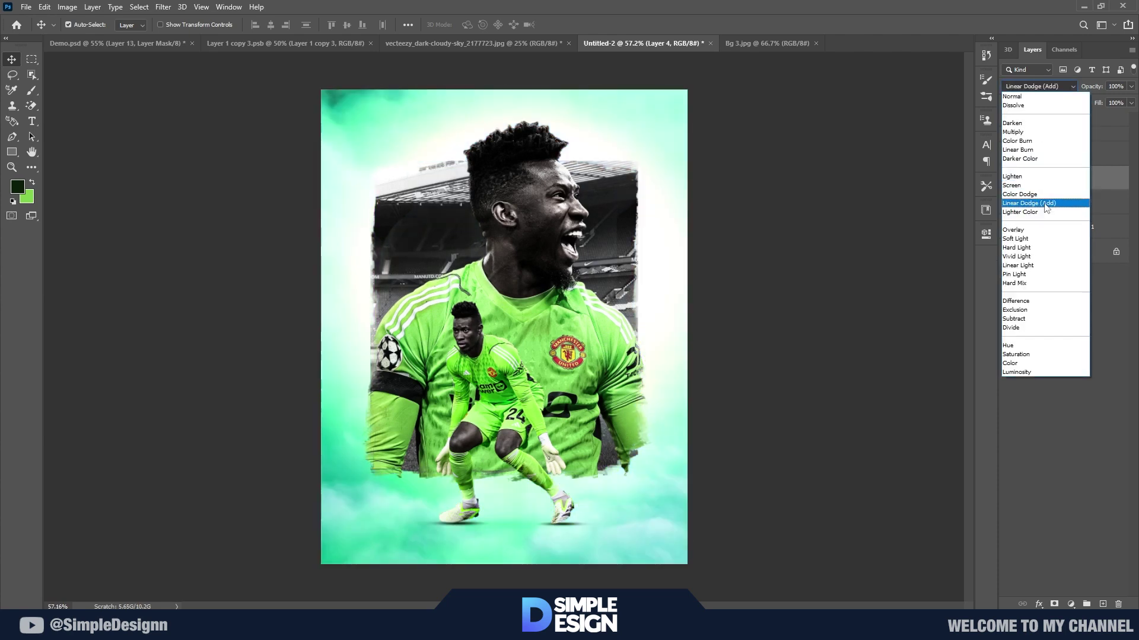
left_click(1032, 194)
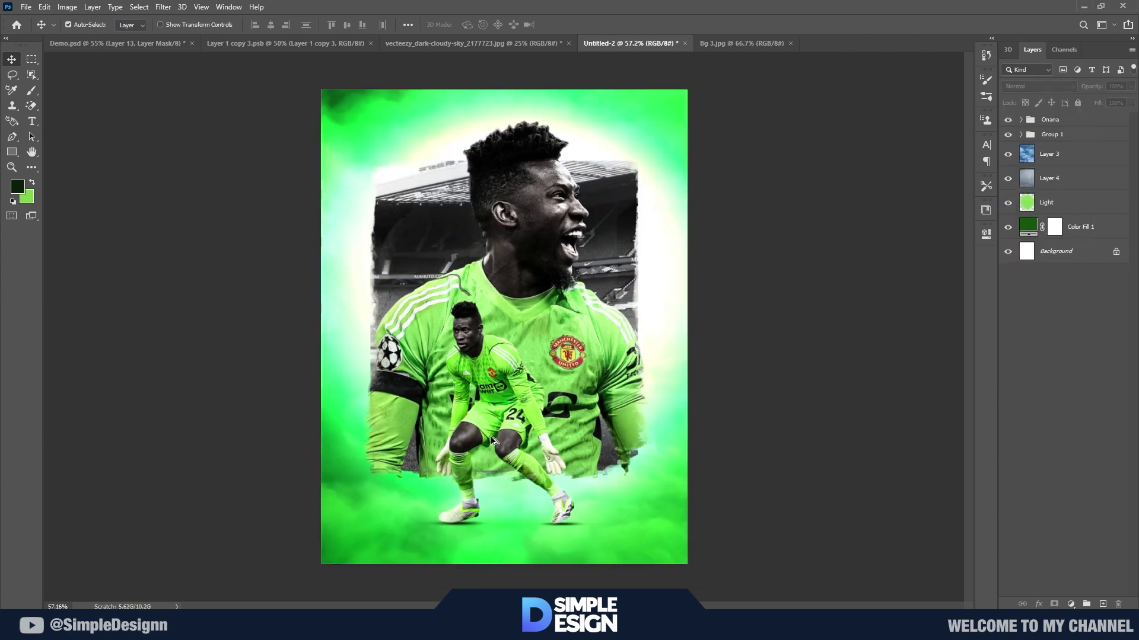
- Set Layer 3 to Soft Light and Layer 4 to Overlay, toggling Layer 4 to compare
key("ctrl+0")
left_click(1049, 154)
left_click(1037, 86)
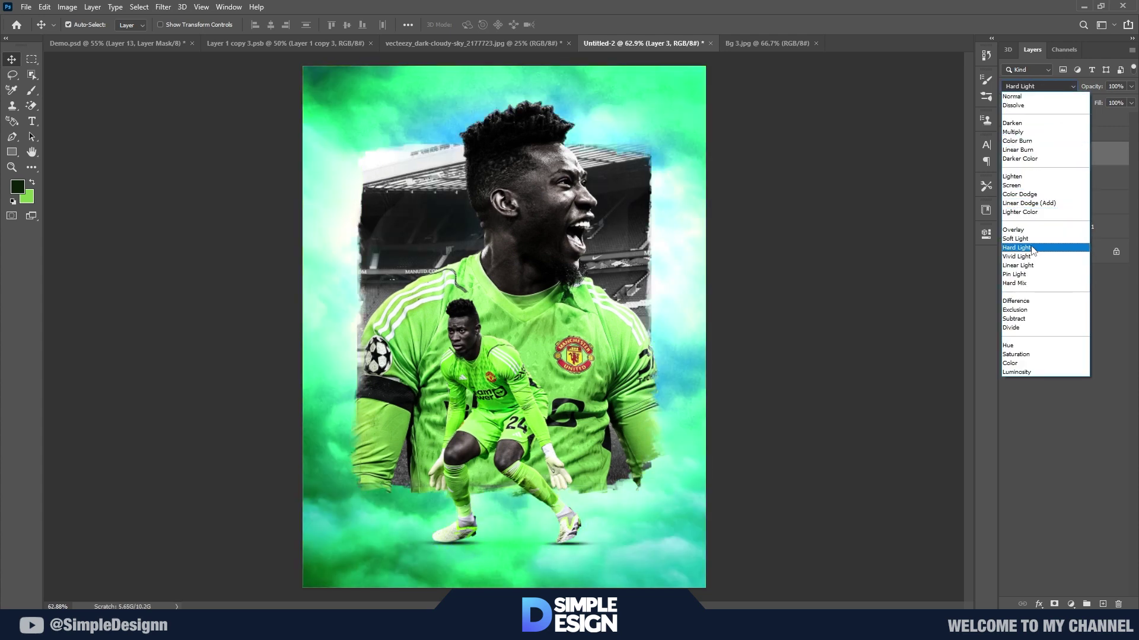
left_click(1027, 239)
left_click(1042, 354)
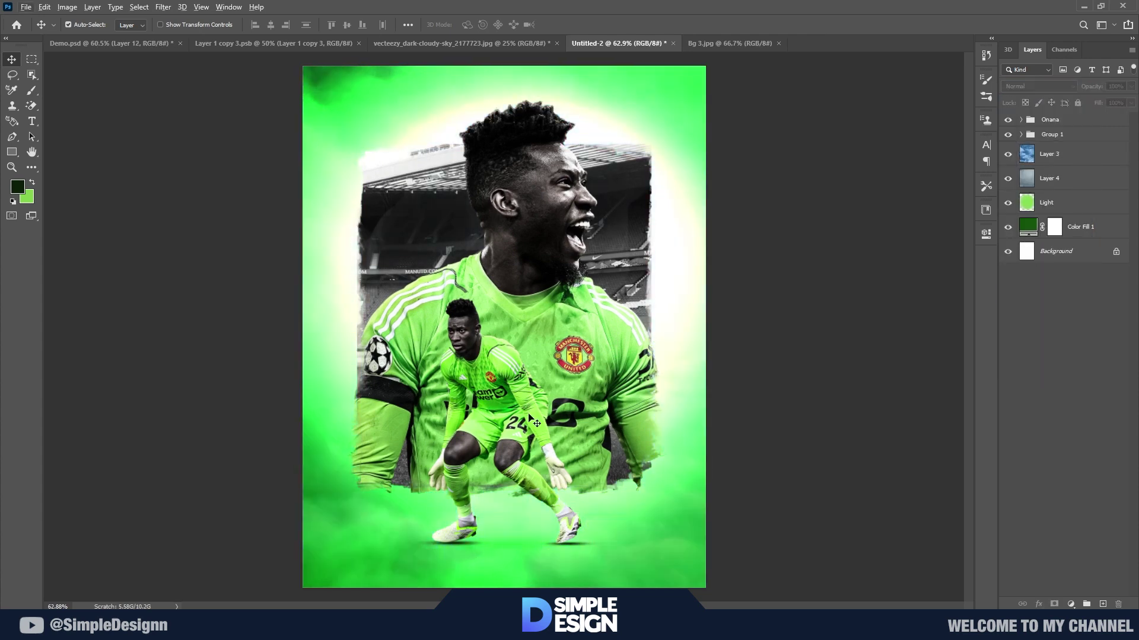
left_click(1068, 190)
left_click(1038, 87)
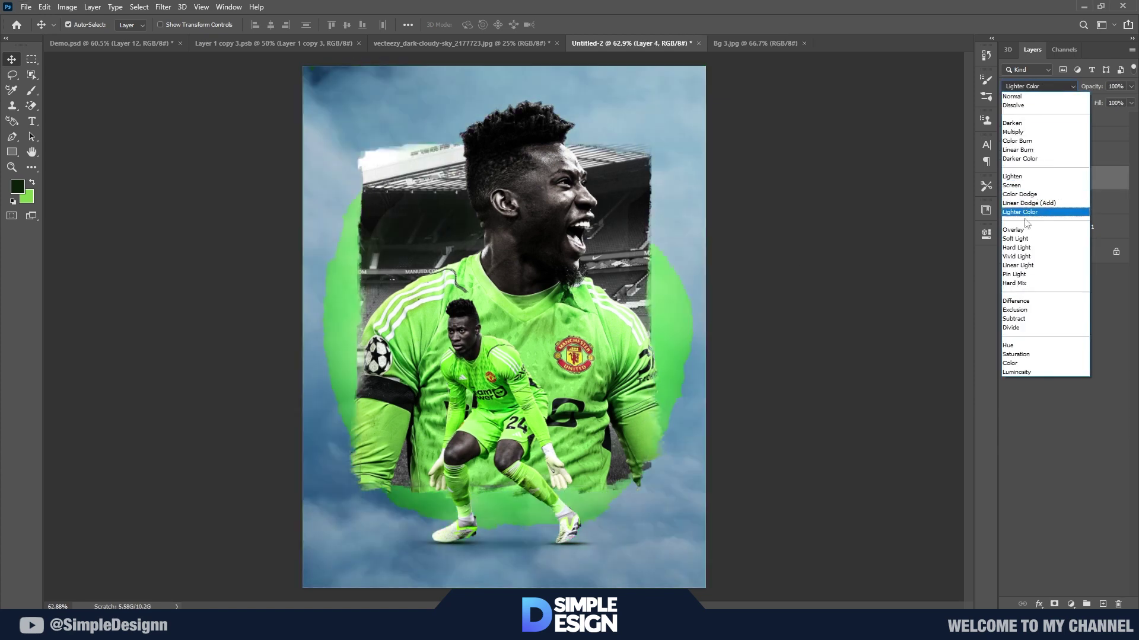
left_click(1022, 230)
left_click(1007, 178)
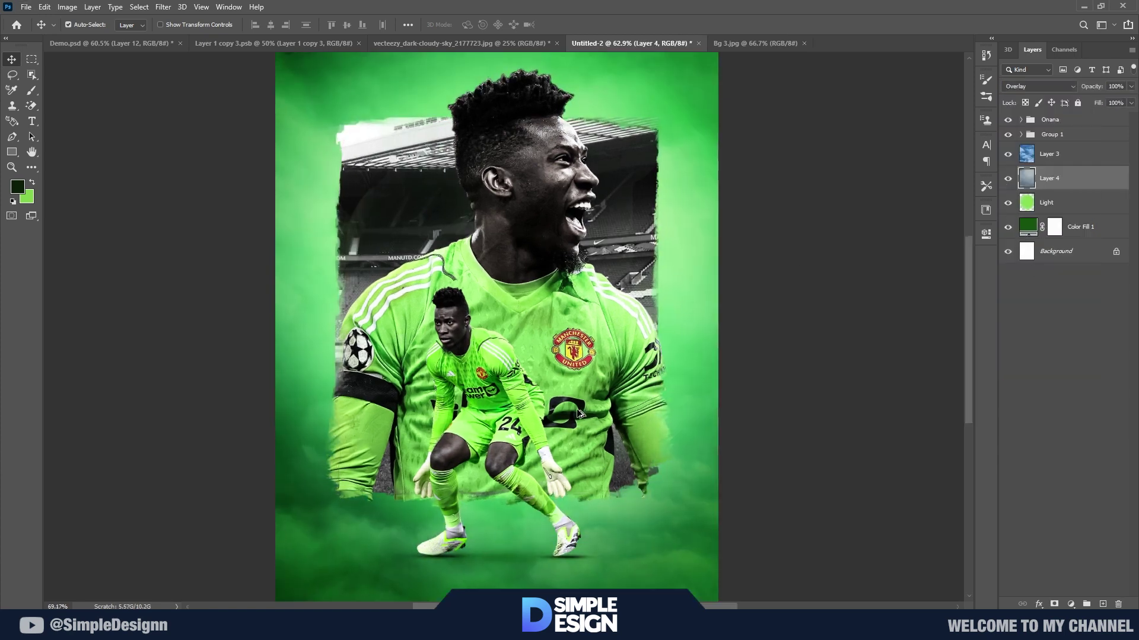
left_click(1026, 154)
left_click(1032, 86)
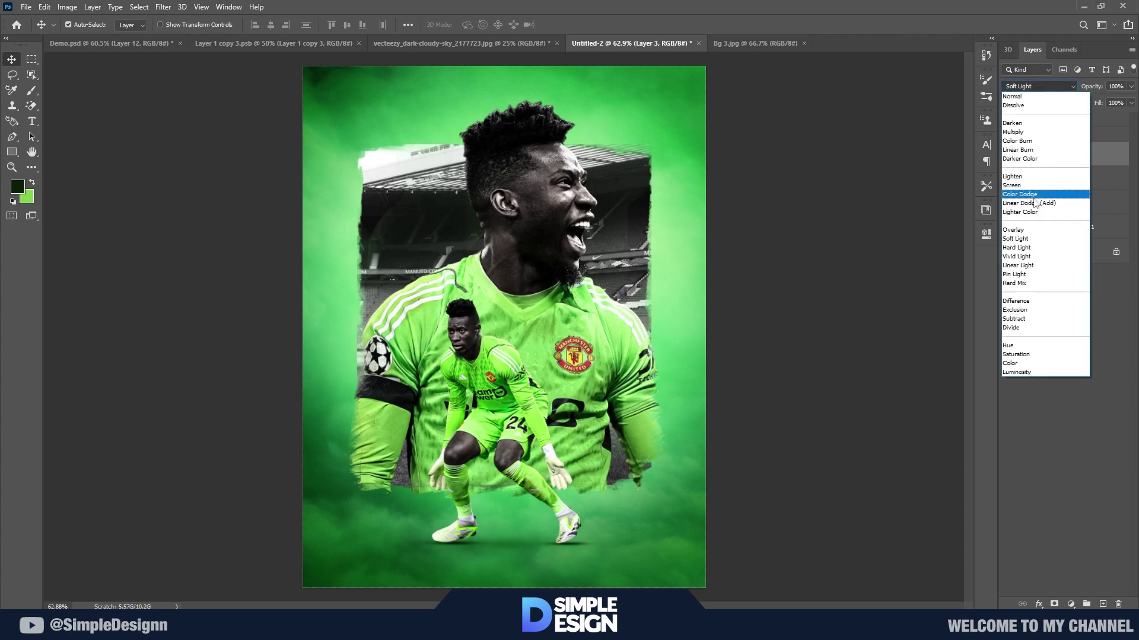
- Blend the cloudy texture Layer 3 in Soft Light at 66% opacity
left_click(1019, 238)
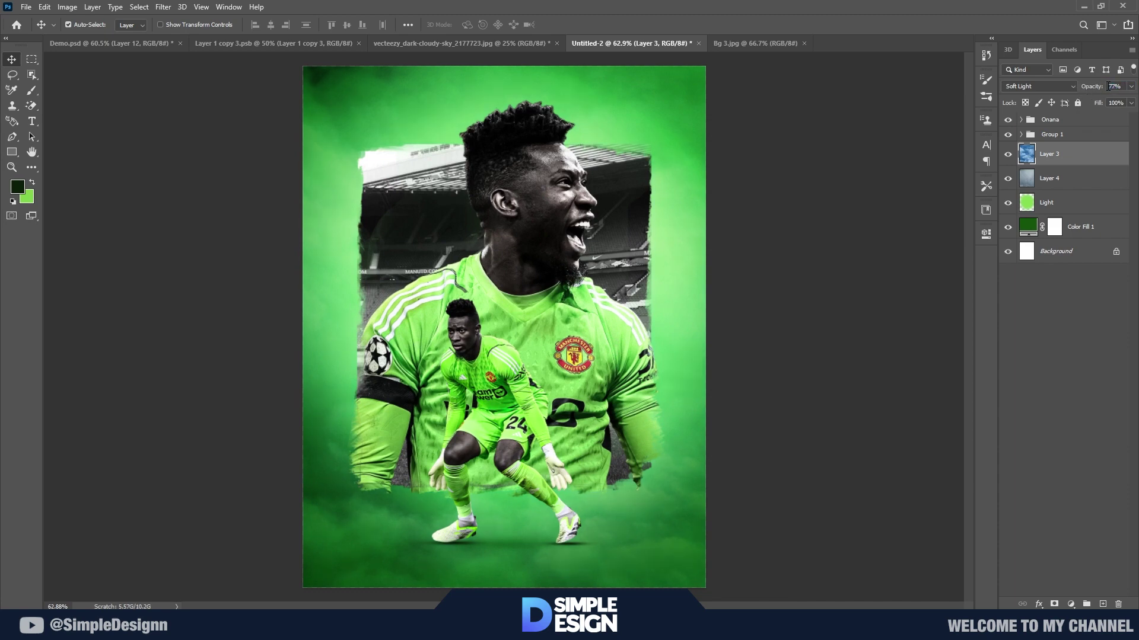
left_click(1006, 158)
left_click(1006, 158)
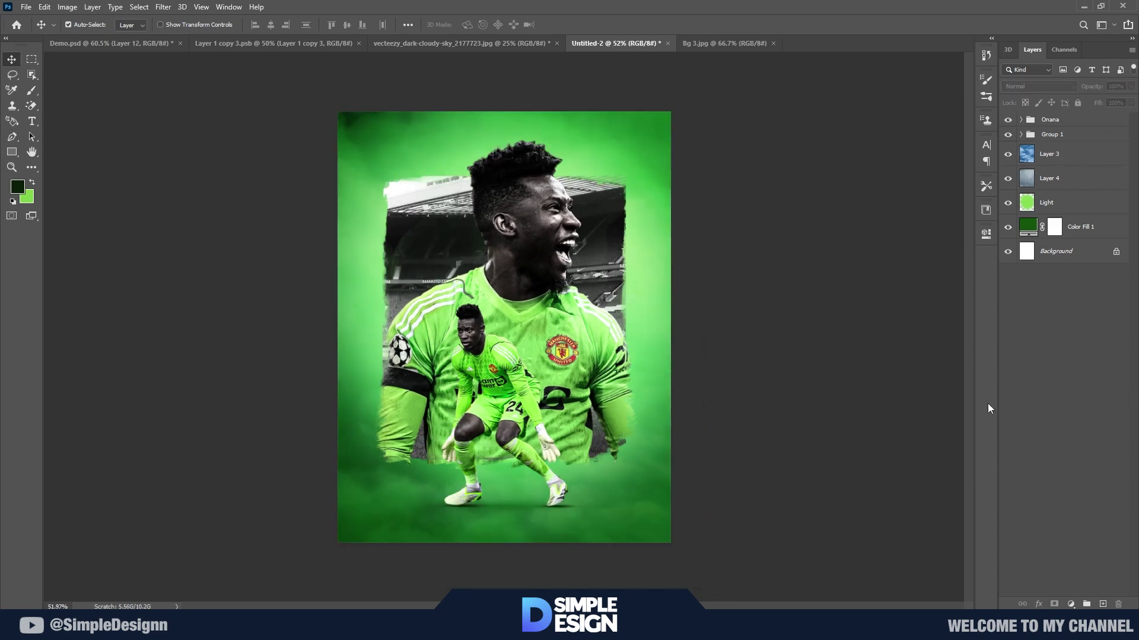
scroll(561, 296, "up", 1)
scroll(561, 297, "up", 1)
- Add a new empty layer named Light above the texture layer
left_click(574, 285)
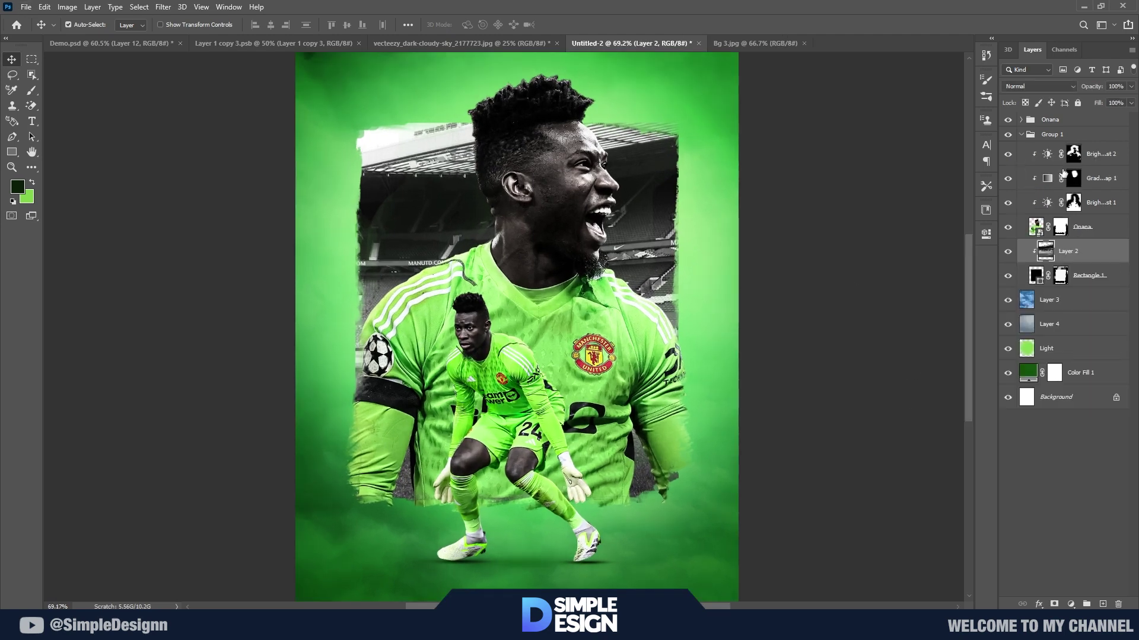
left_click(1020, 136)
left_click(1072, 164)
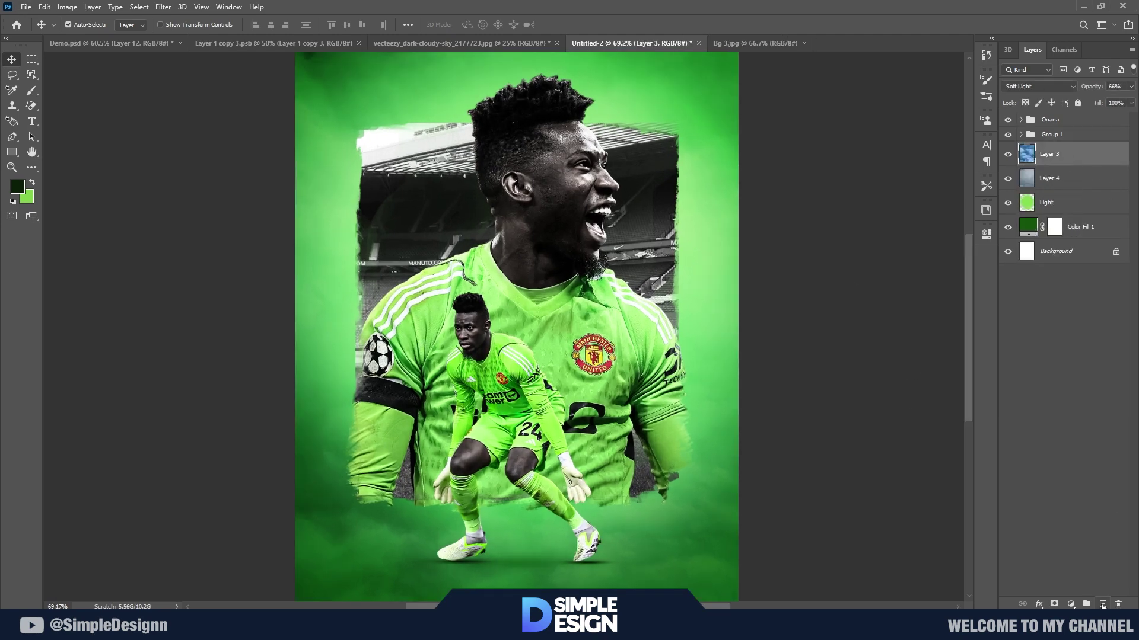
left_click(1103, 604)
type("Light")
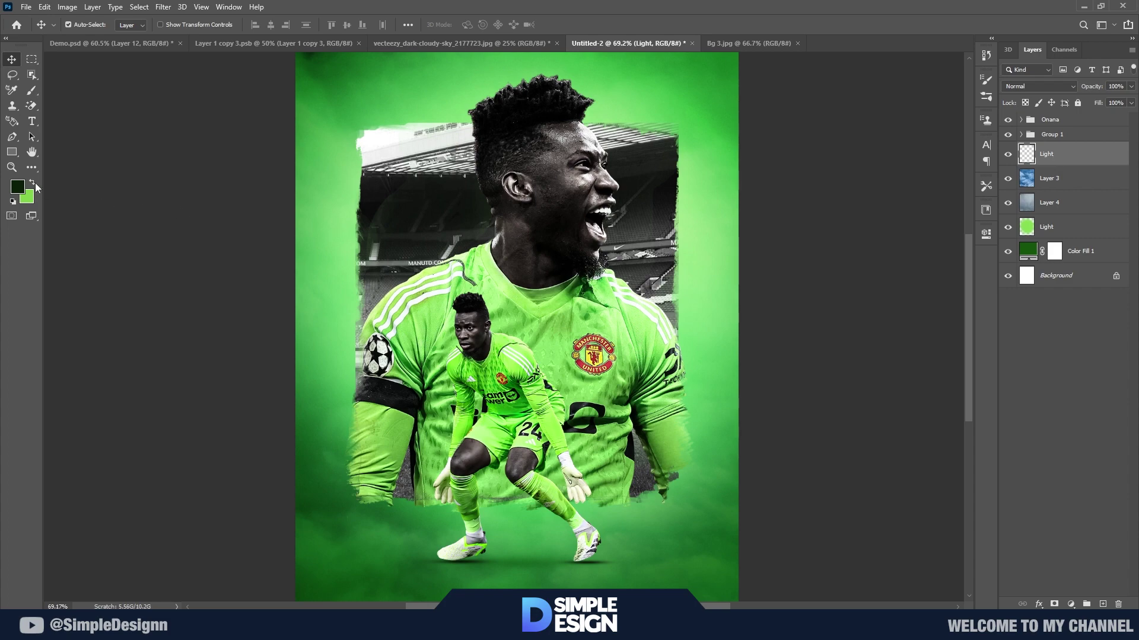
- Paint a soft light-green glow on the Light layer with the Brush
left_click(33, 183)
left_click(17, 186)
left_click(1068, 309)
key("b")
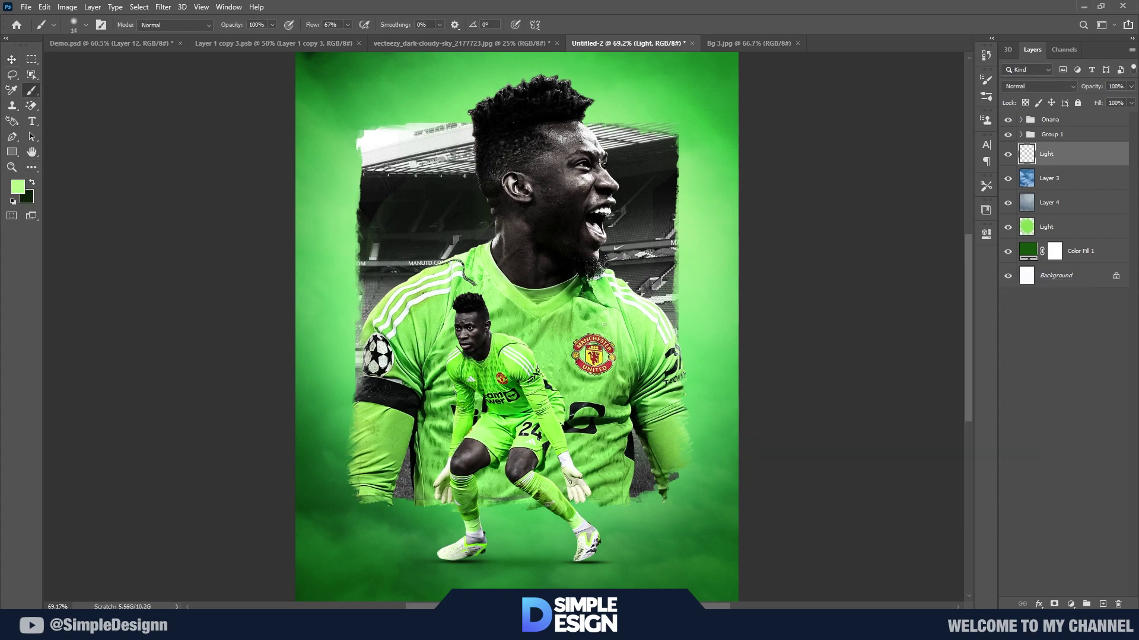
left_click_drag(544, 335, 333, 416)
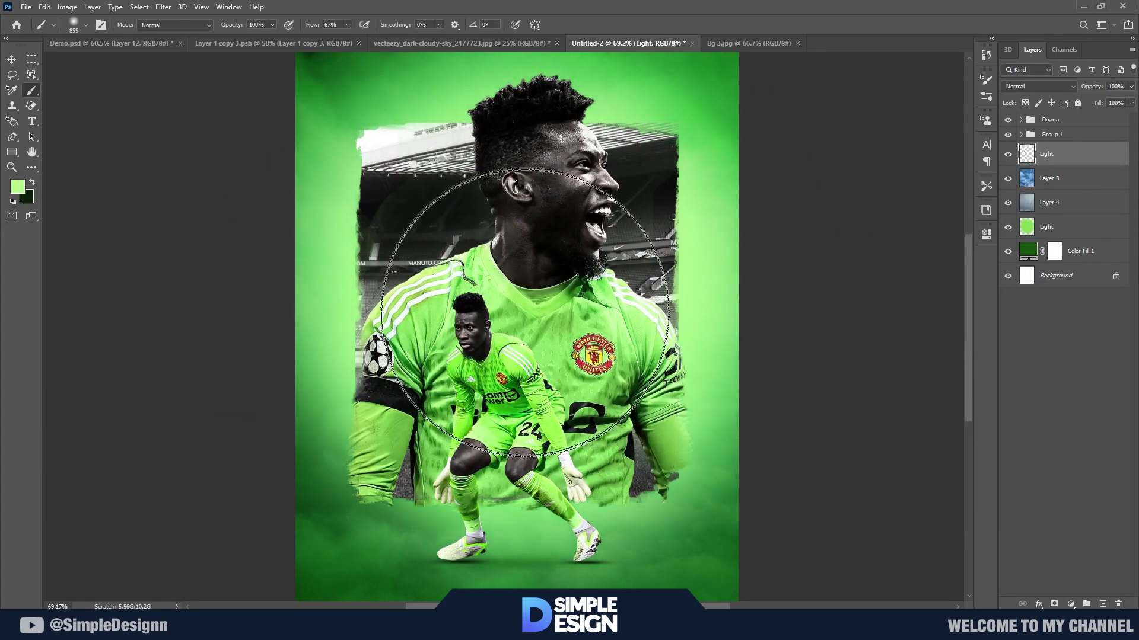
left_click_drag(584, 356, 514, 284)
scroll(513, 285, "down", 1)
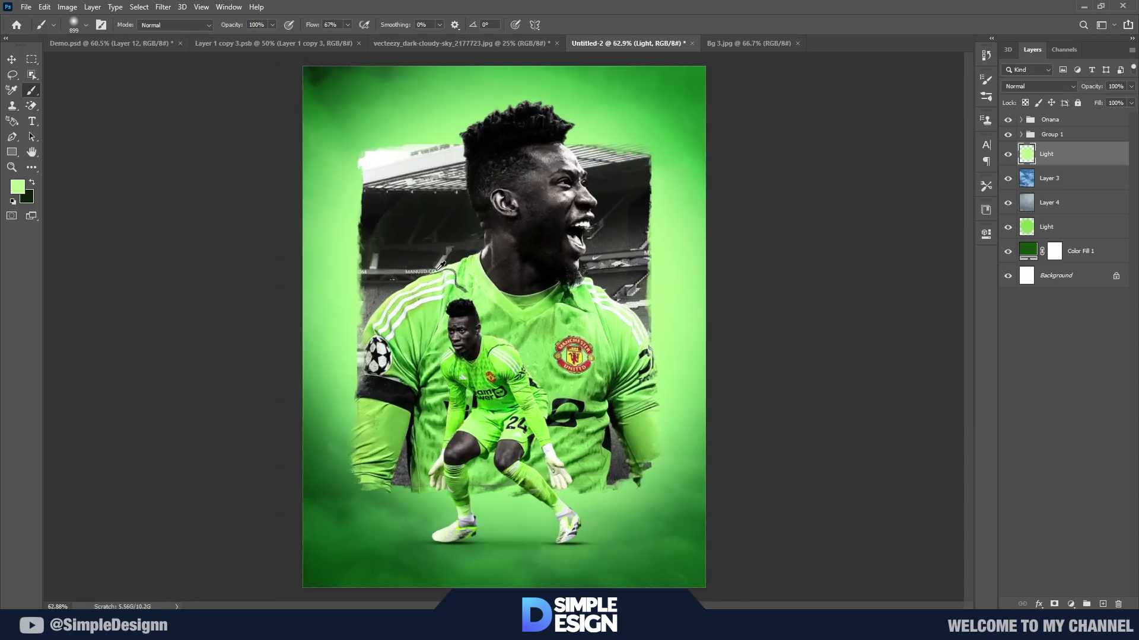
scroll(505, 278, "down", 1)
scroll(492, 276, "up", 1)
- Move the Light layer into Group 1 alongside the portrait
left_click_drag(1050, 142, 1051, 138)
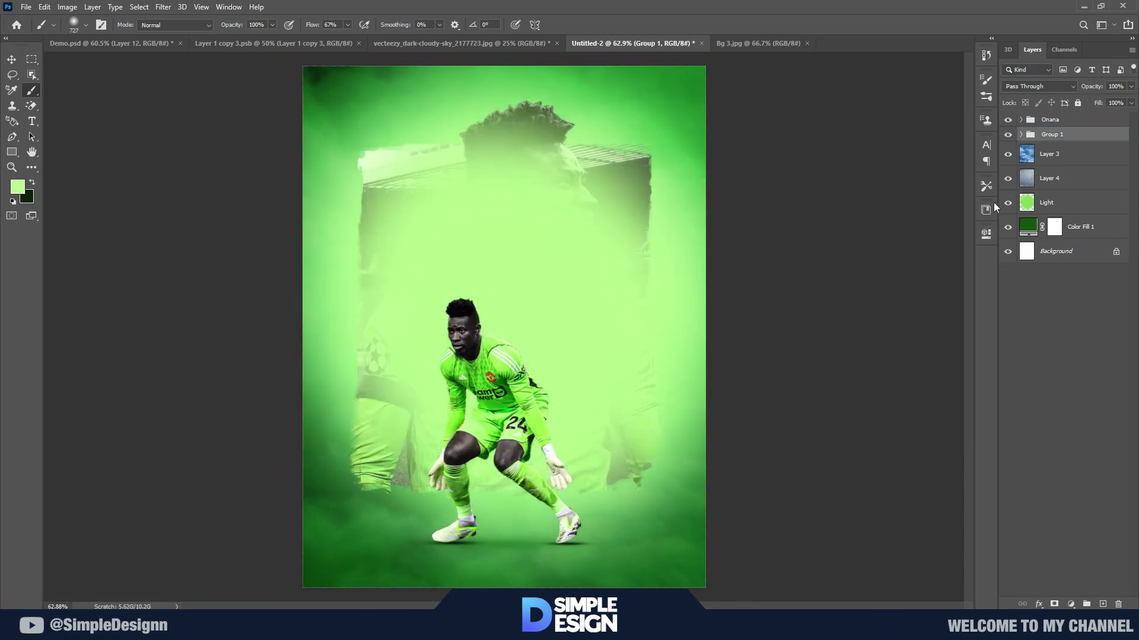
left_click(1020, 134)
left_click(1008, 300)
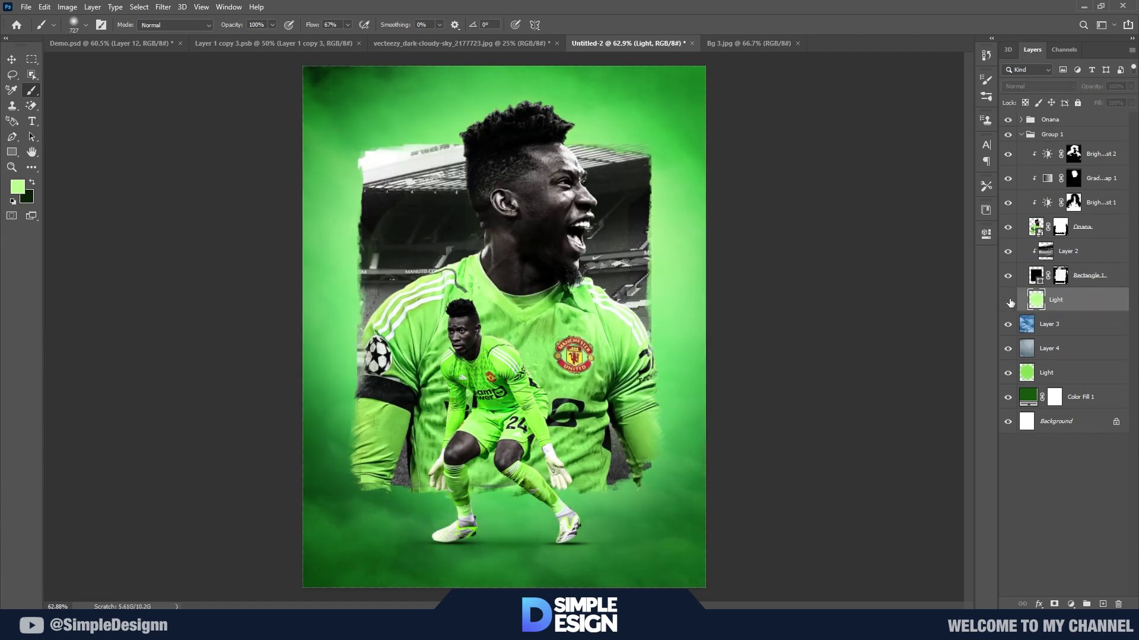
left_click(1021, 135)
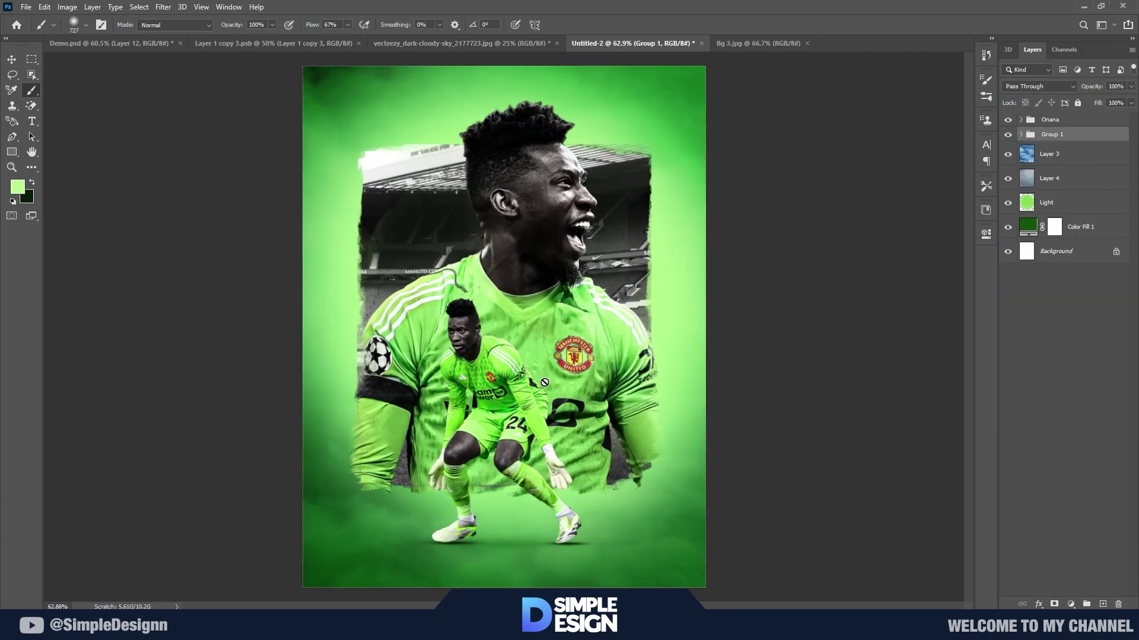
scroll(544, 383, "down", 1)
- Shift texture Layers 3 and 4 upward together with Free Transform
left_click(1063, 178)
left_click(1061, 154, "shift")
key("ctrl+t")
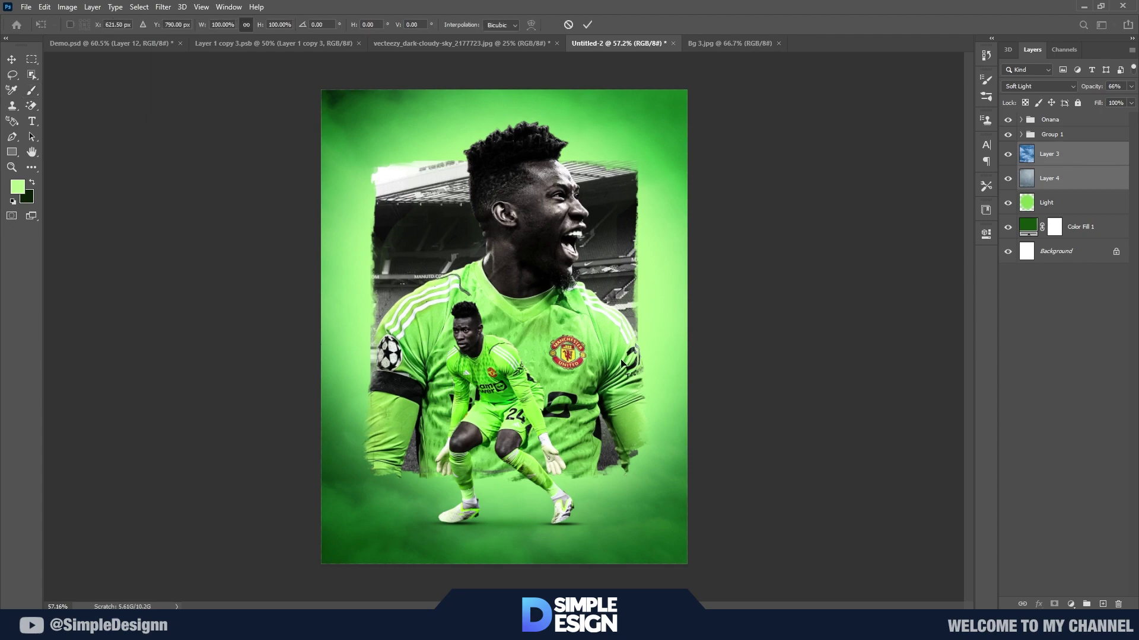
left_click_drag(623, 364, 626, 342)
key("Return")
key("b")
scroll(638, 348, "down", 3)
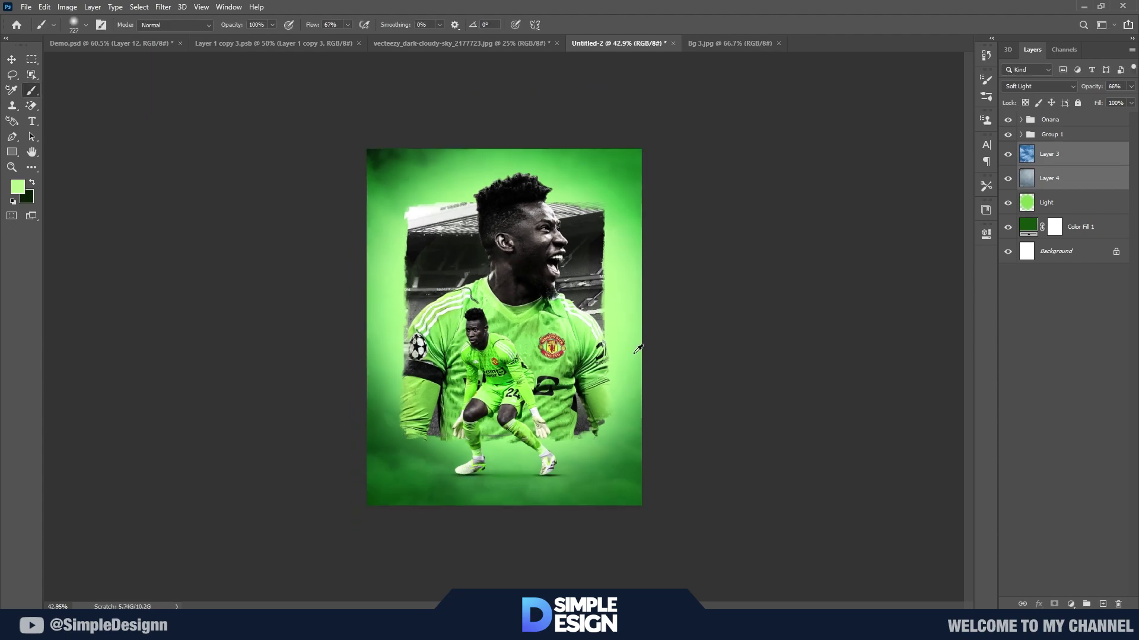
scroll(488, 464, "up", 3)
scroll(471, 456, "up", 3)
scroll(471, 457, "up", 2)
scroll(471, 493, "down", 3)
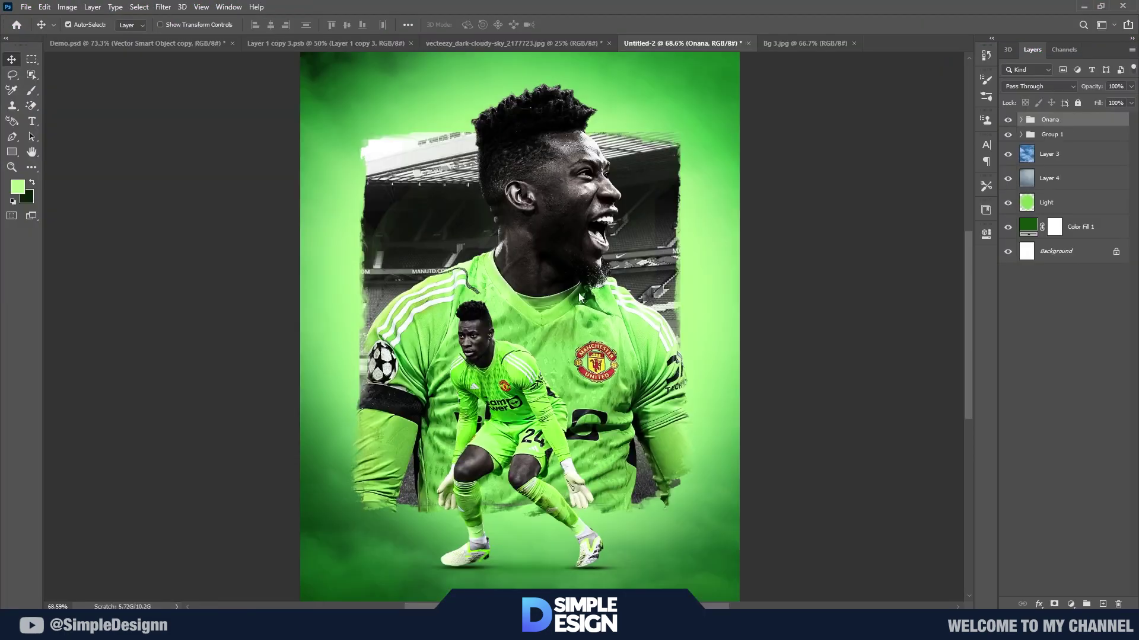
- Paste the black stripe vector, stand it upright and shrink it to the right side
key("ctrl+v")
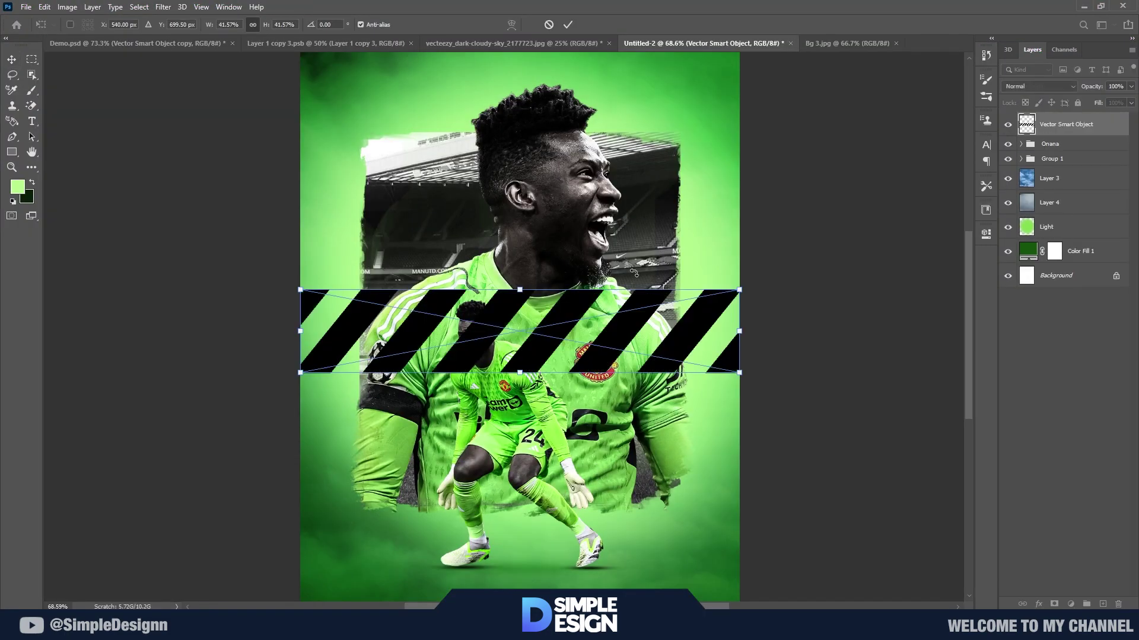
left_click_drag(749, 333, 712, 208)
key("ctrl+z")
right_click(1030, 191)
mouse_move(788, 336)
left_mouse_down()
mouse_move(583, 528)
mouse_move(532, 537)
left_mouse_up()
left_click_drag(519, 336, 692, 288)
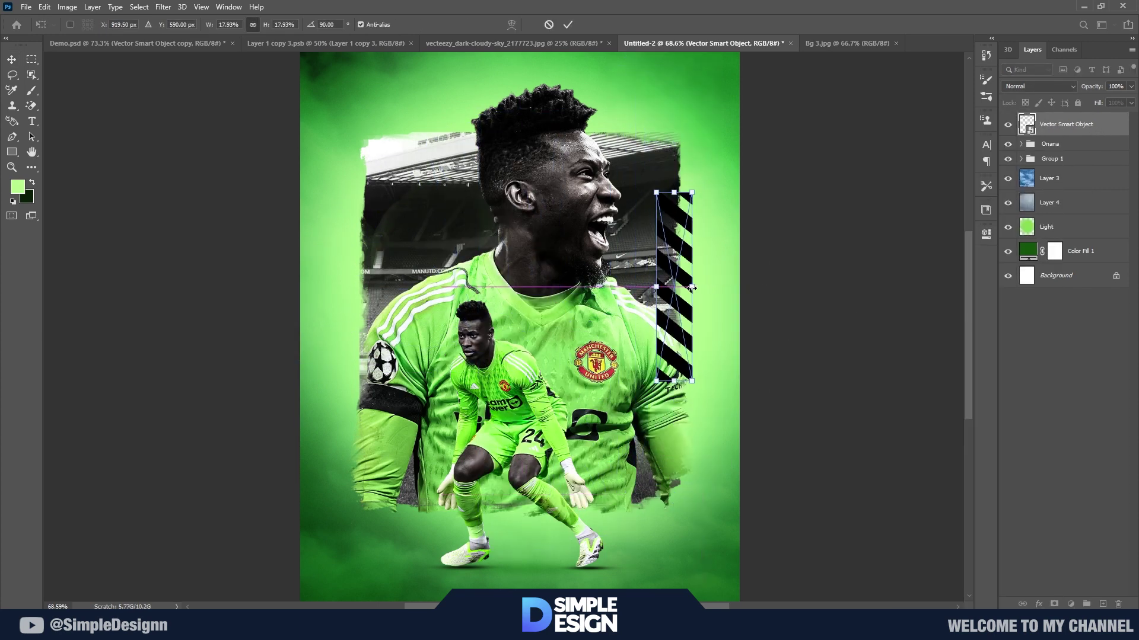
key("Return")
- Place the stripes layer inside Group 1 above the Light layer
left_click_drag(1066, 124, 1065, 167)
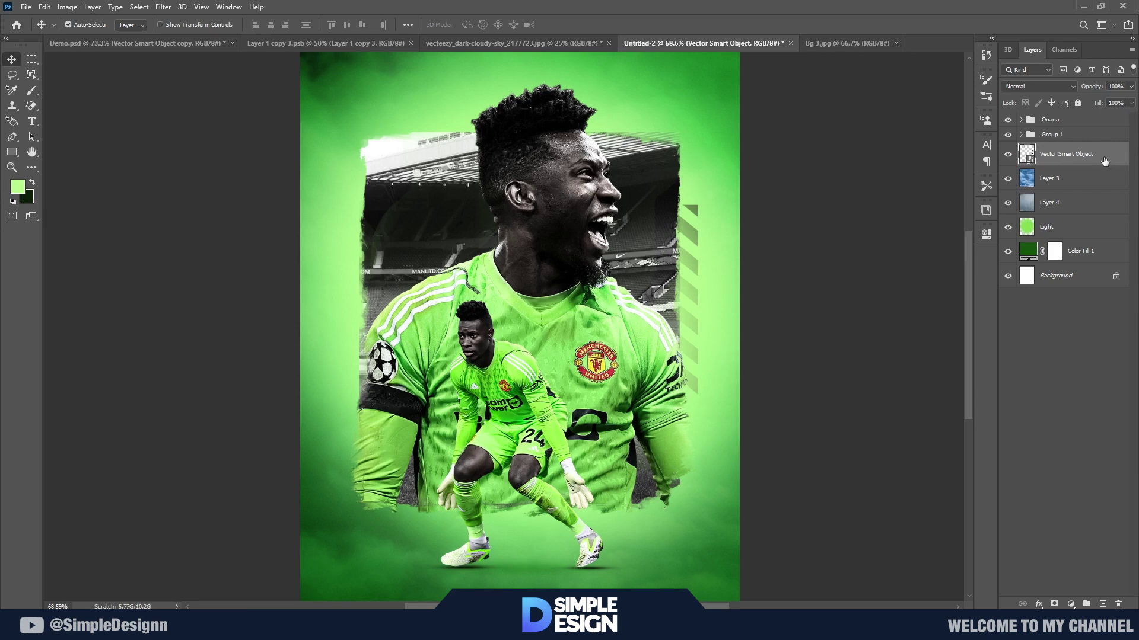
left_click(1020, 134)
left_click_drag(1065, 324, 1066, 297)
scroll(770, 358, "up", 2)
- Resize and slightly widen the stripe band beside the portrait
key("ctrl+t")
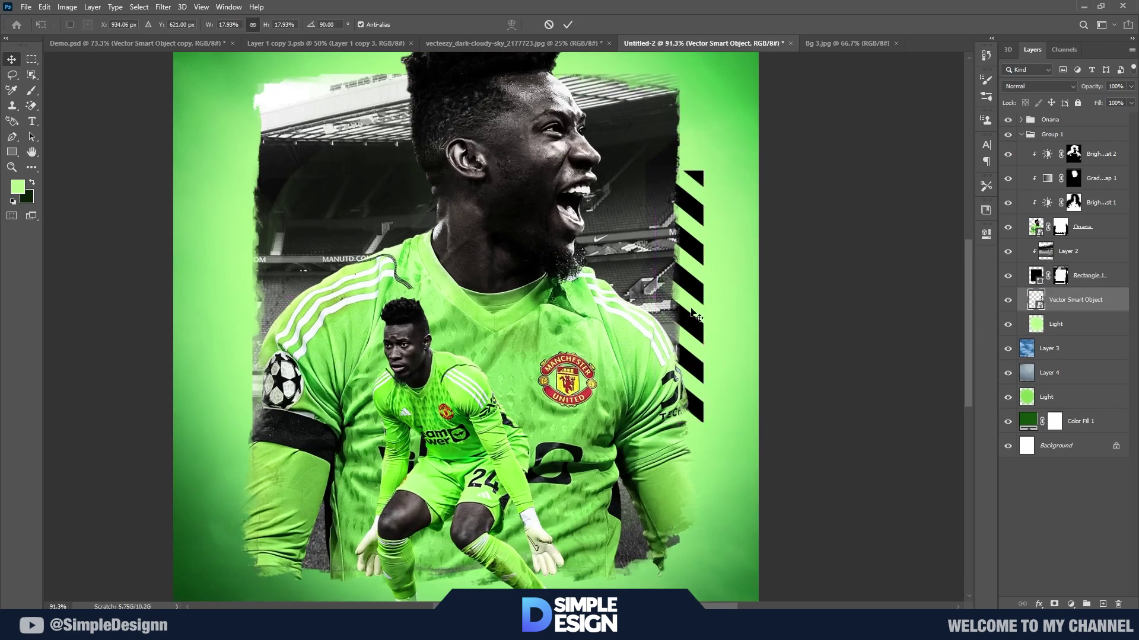
left_click_drag(686, 305, 689, 299)
left_click_drag(722, 173, 724, 183)
scroll(724, 183, "down", 2)
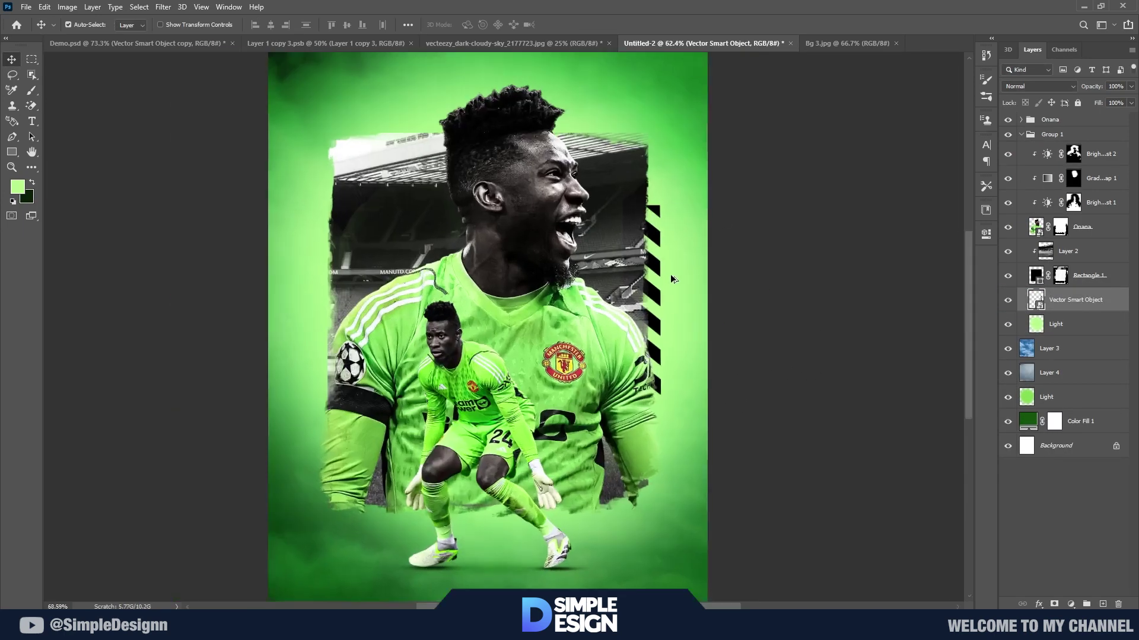
left_click_drag(663, 290, 669, 290)
key("Return")
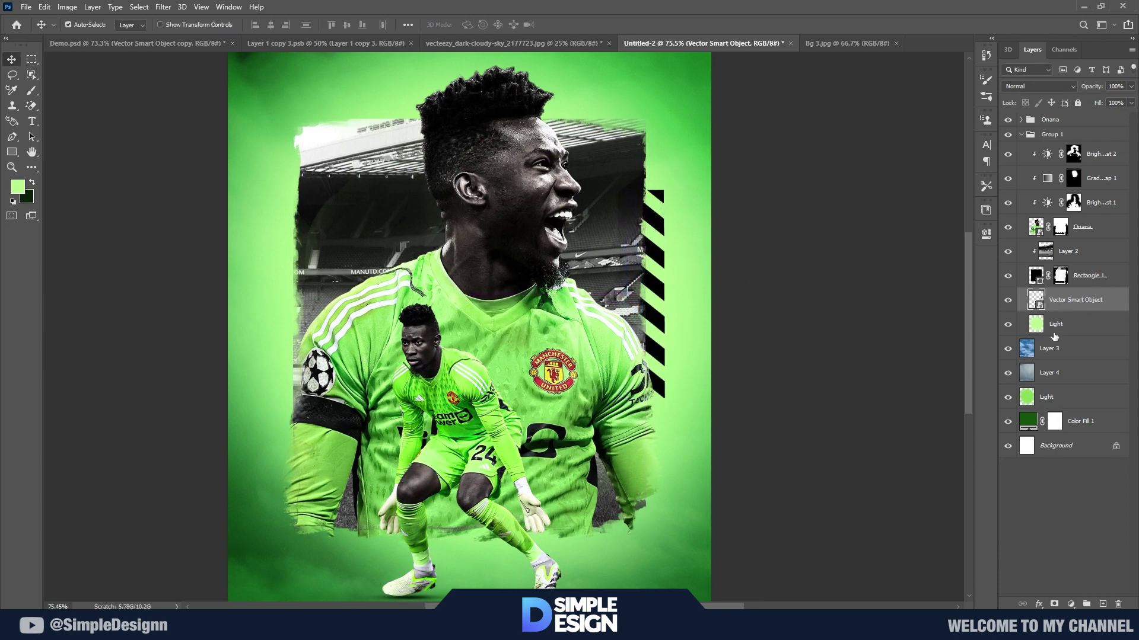
- Duplicate the stripes layer
scroll(599, 346, "down", 2)
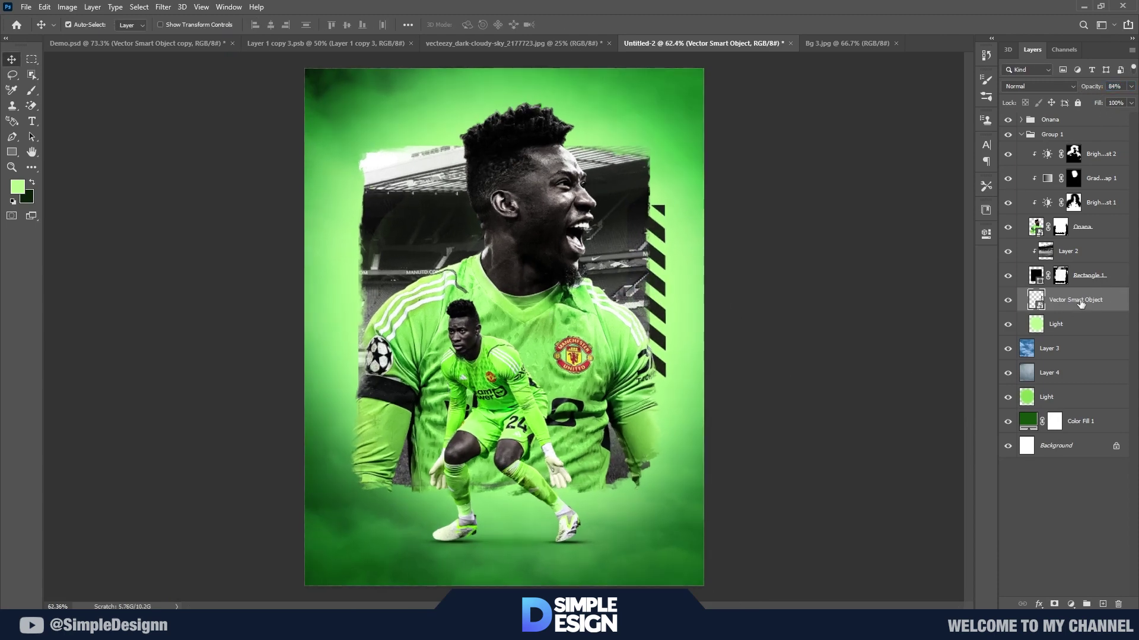
left_click(1076, 304)
key("ctrl+j")
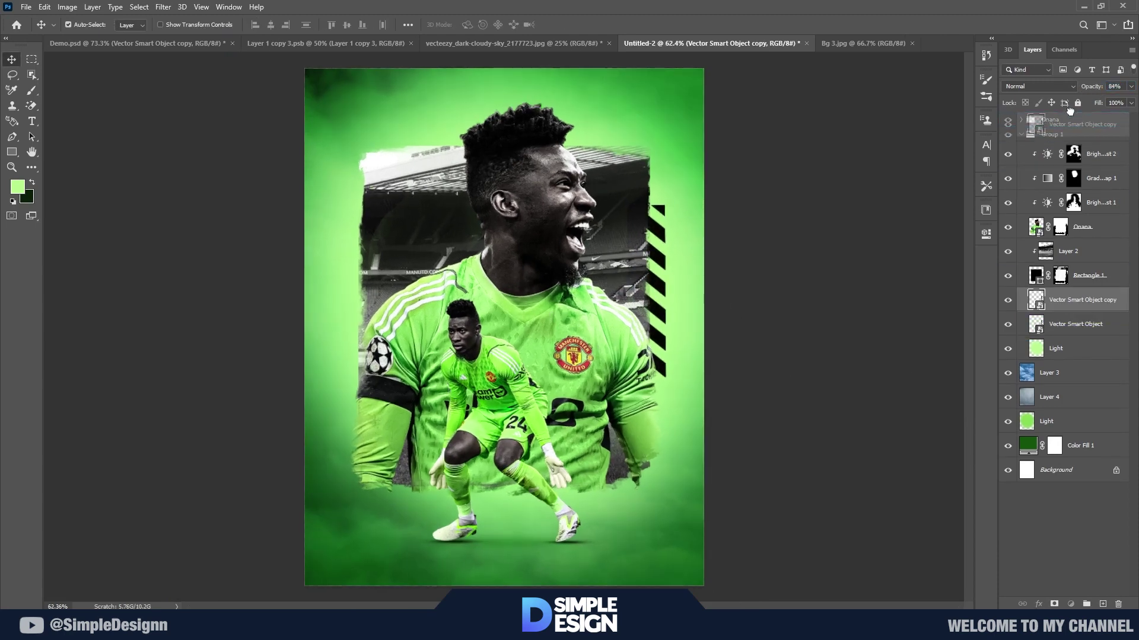
- Move the stripe copy to the top and angle it diagonally (~131°) at the top-left
left_click_drag(1077, 307, 1062, 122)
left_click(1020, 158)
key("ctrl+t")
left_click_drag(649, 291, 415, 196)
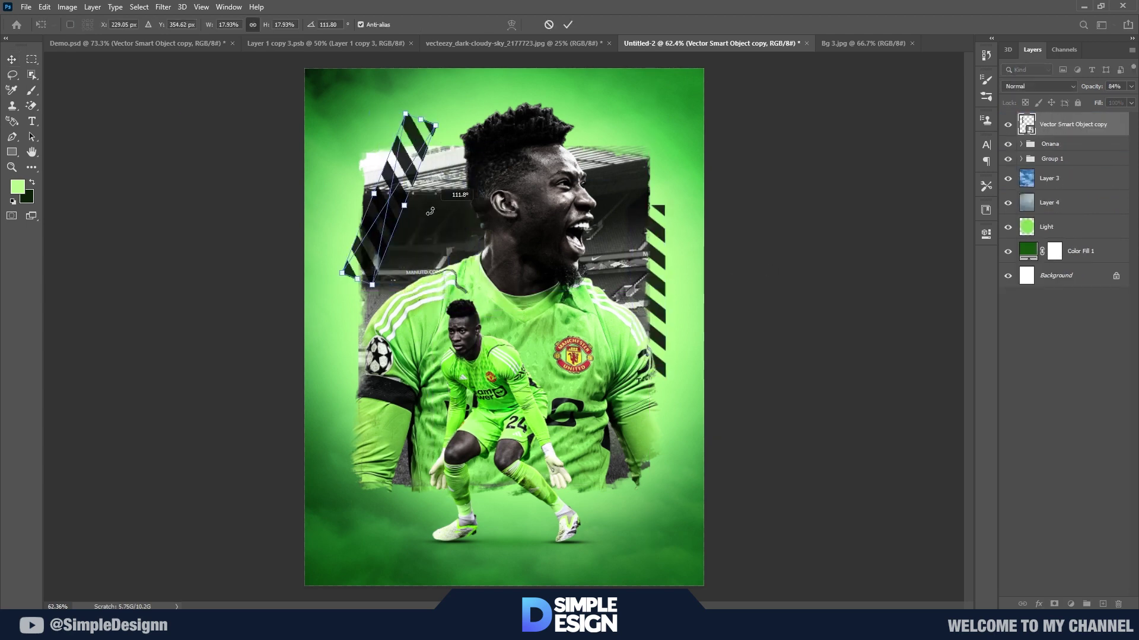
left_click_drag(451, 267, 469, 178)
left_click_drag(379, 202, 390, 168)
scroll(390, 168, "up", 3)
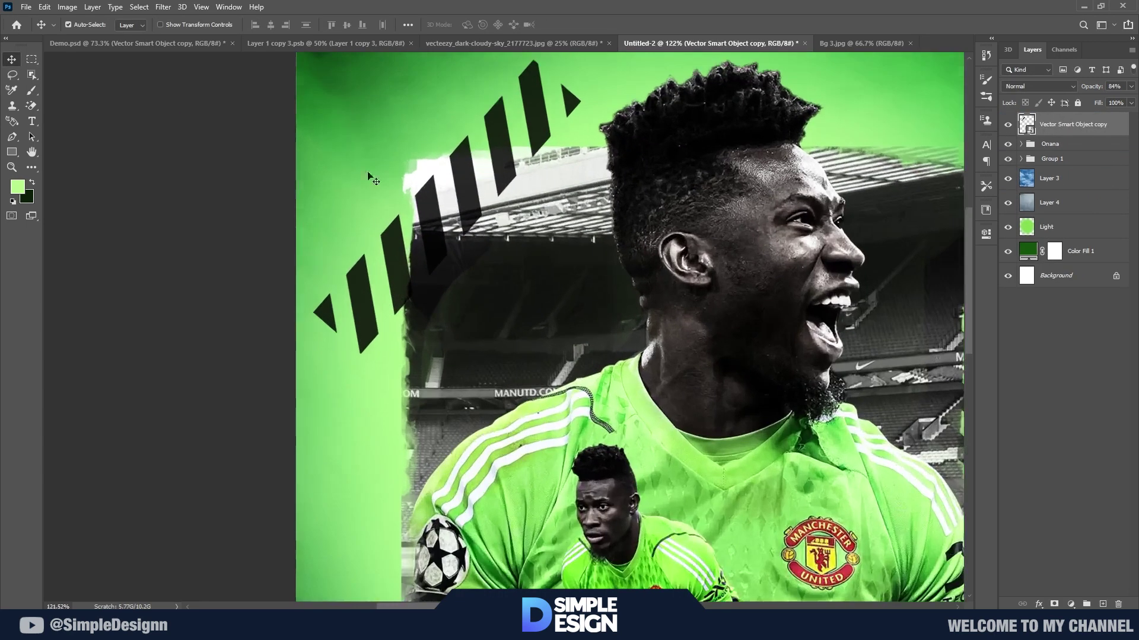
left_click_drag(485, 148, 477, 110)
key("Return")
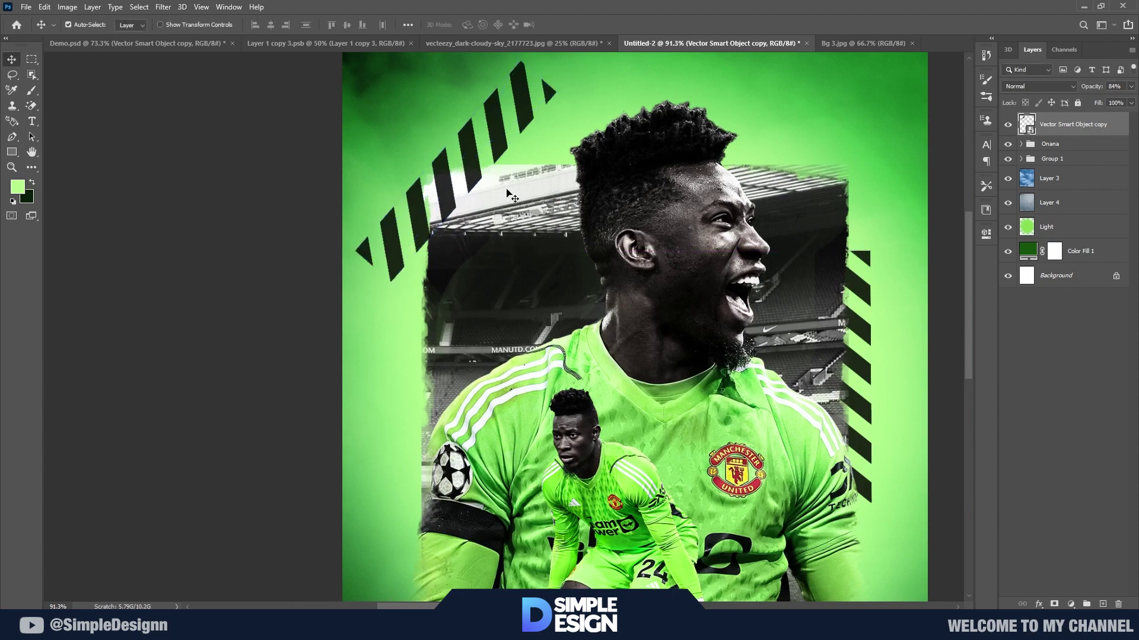
- Mask the stripe copy and paint black to fade it over the stadium photo
scroll(457, 95, "up", 3)
key("d")
left_click(1054, 605)
key("b")
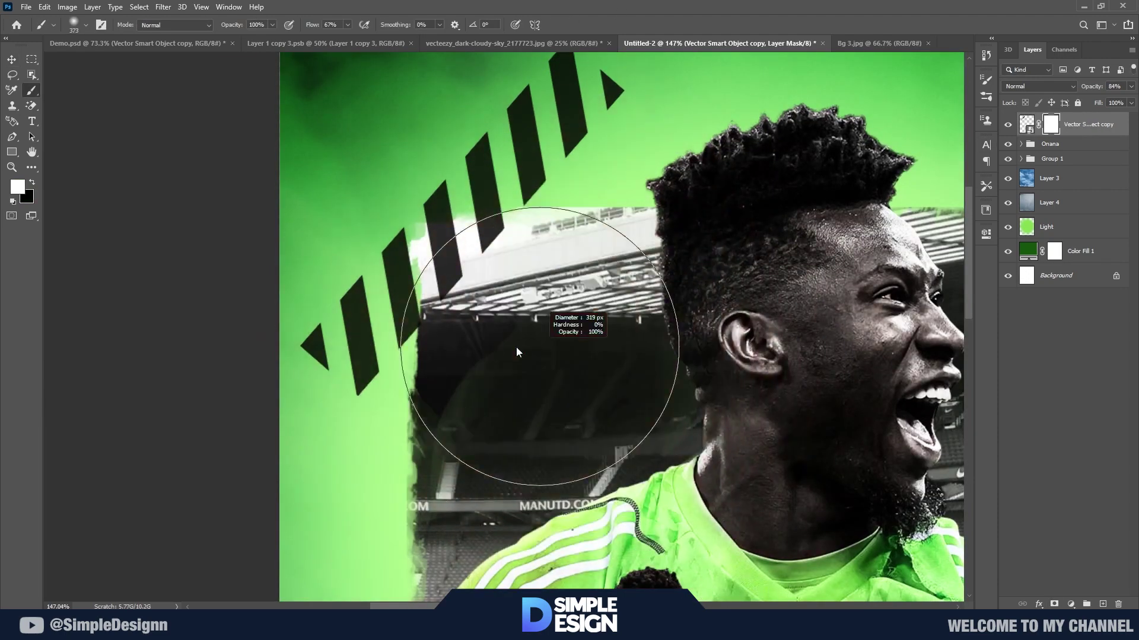
mouse_move(532, 351)
left_mouse_down()
mouse_move(514, 361)
mouse_move(493, 323)
left_mouse_up()
scroll(515, 361, "down", 2)
scroll(469, 345, "up", 3)
scroll(493, 324, "down", 5)
scroll(451, 266, "up", 2)
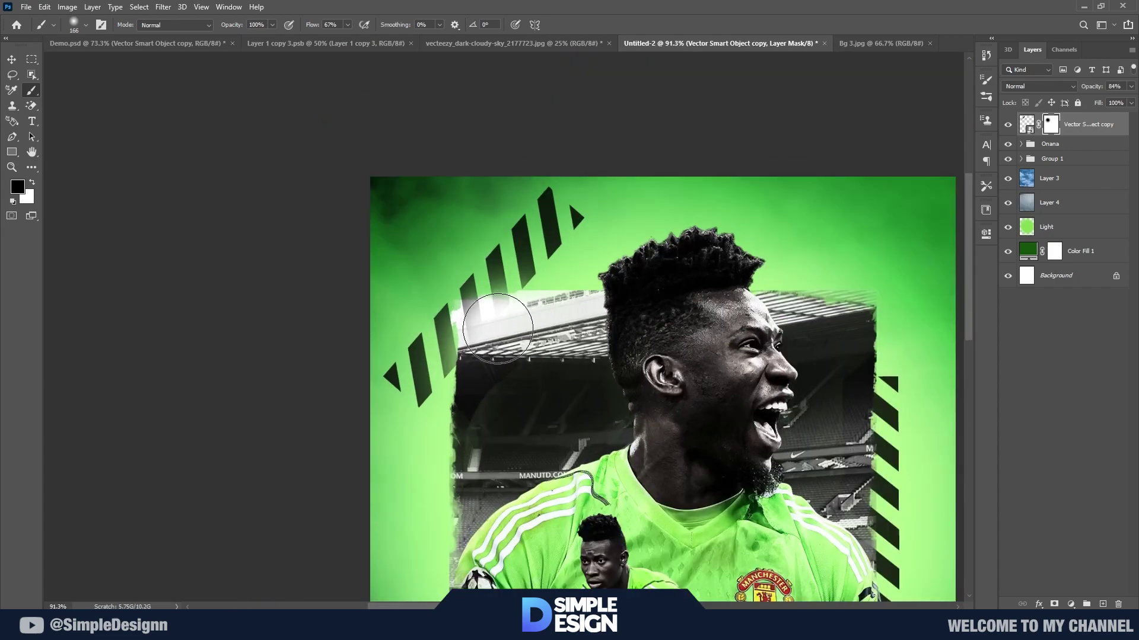
scroll(416, 225, "down", 3)
scroll(353, 147, "up", 5)
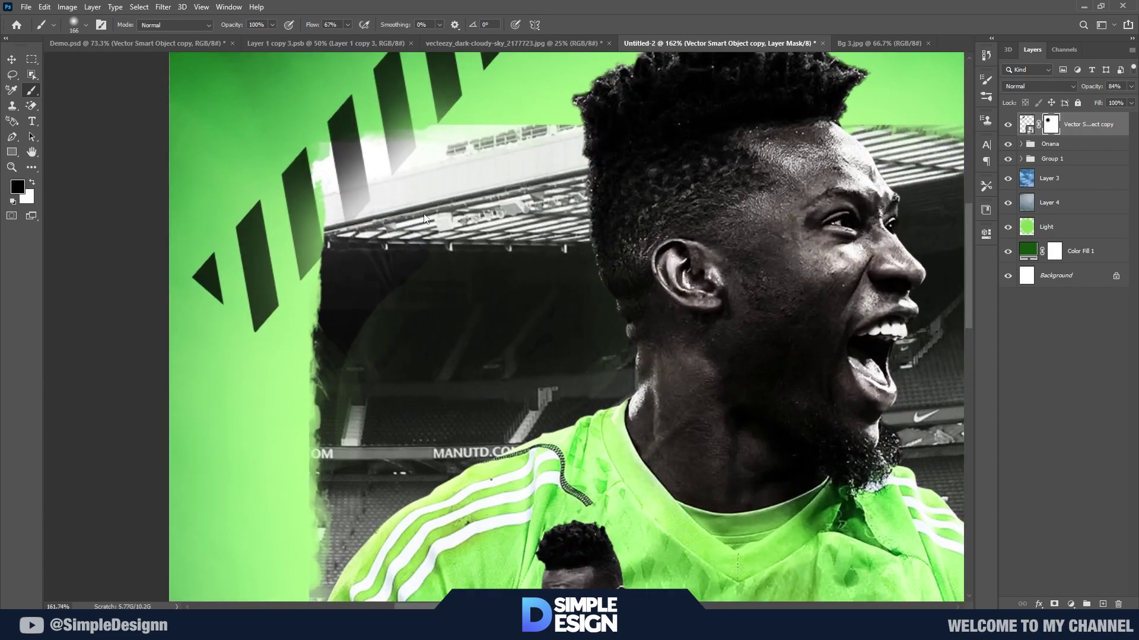
scroll(403, 157, "down", 5)
key("v")
scroll(540, 228, "down", 1)
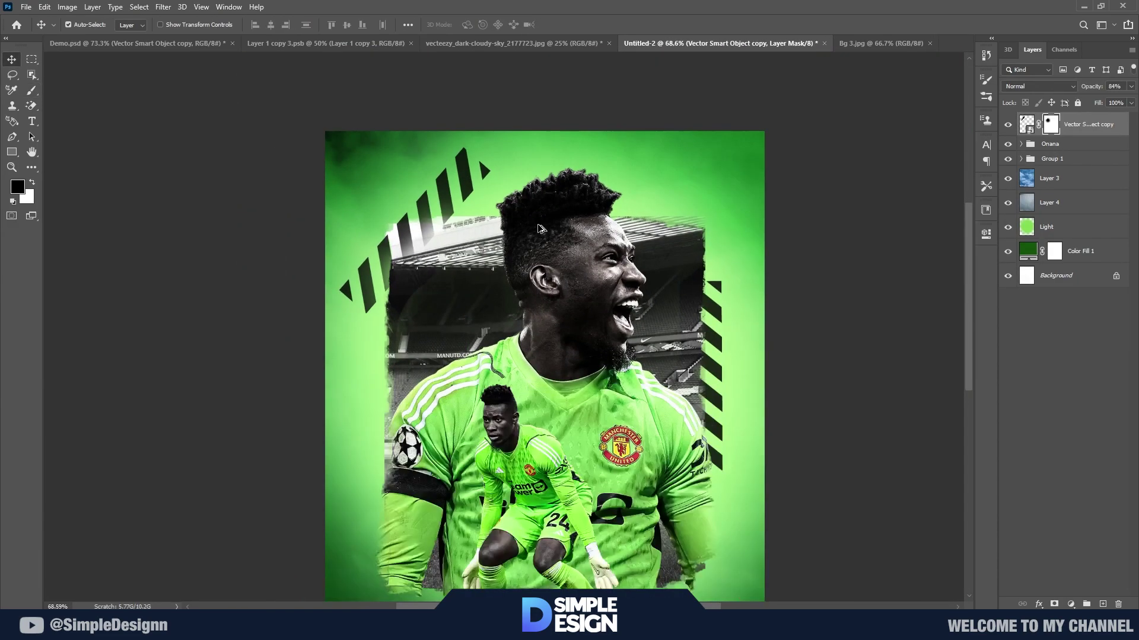
left_click(1026, 124)
- Apply a Motion Blur (angle -69, distance 18) to the diagonal stripes
left_click(164, 7)
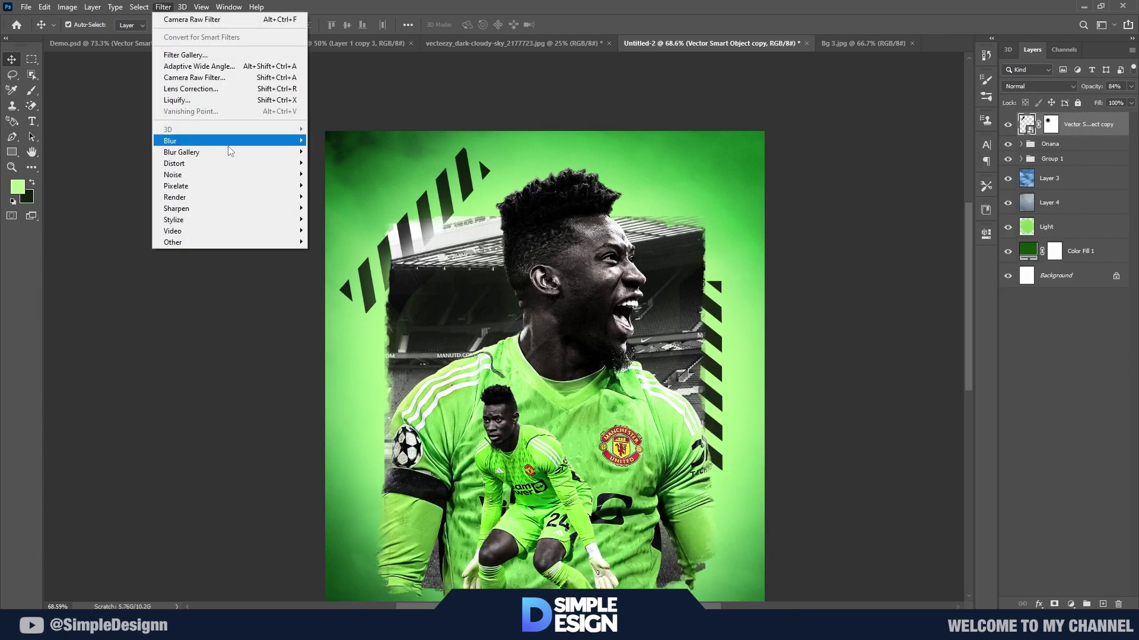
left_click(337, 207)
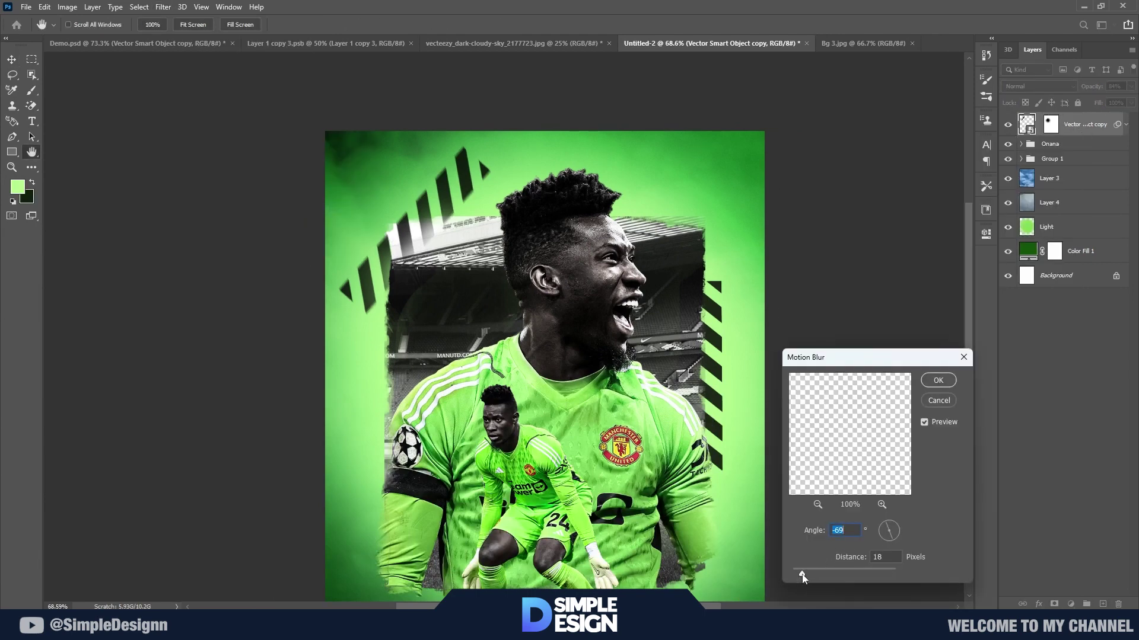
left_click(941, 383)
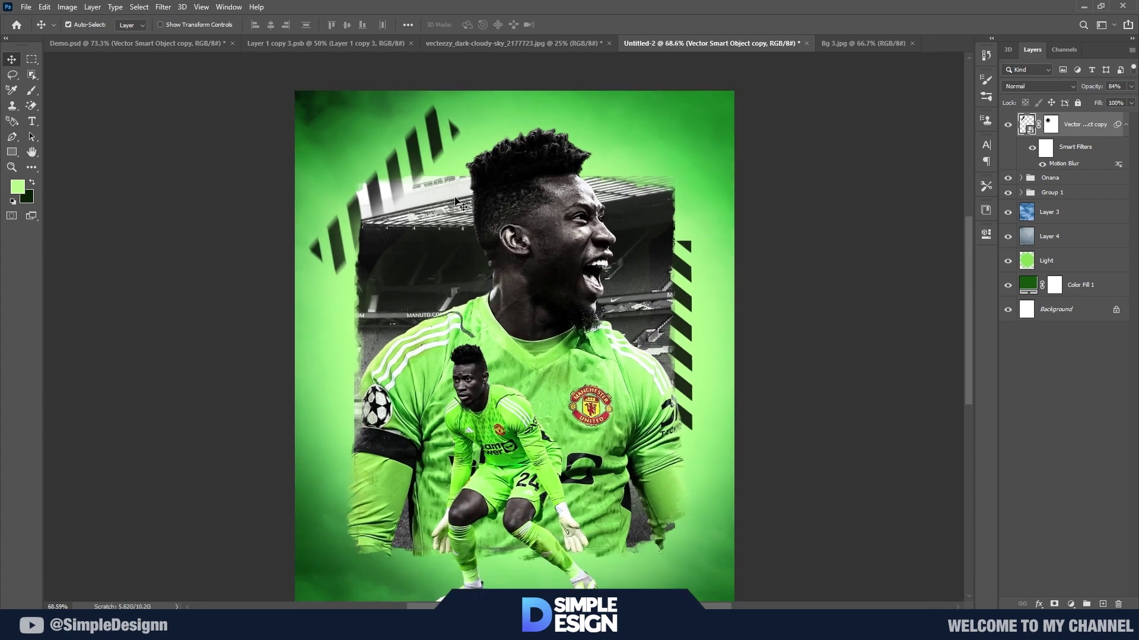
- Give the diagonal stripe layer a dark green Color Overlay
right_click(1025, 123)
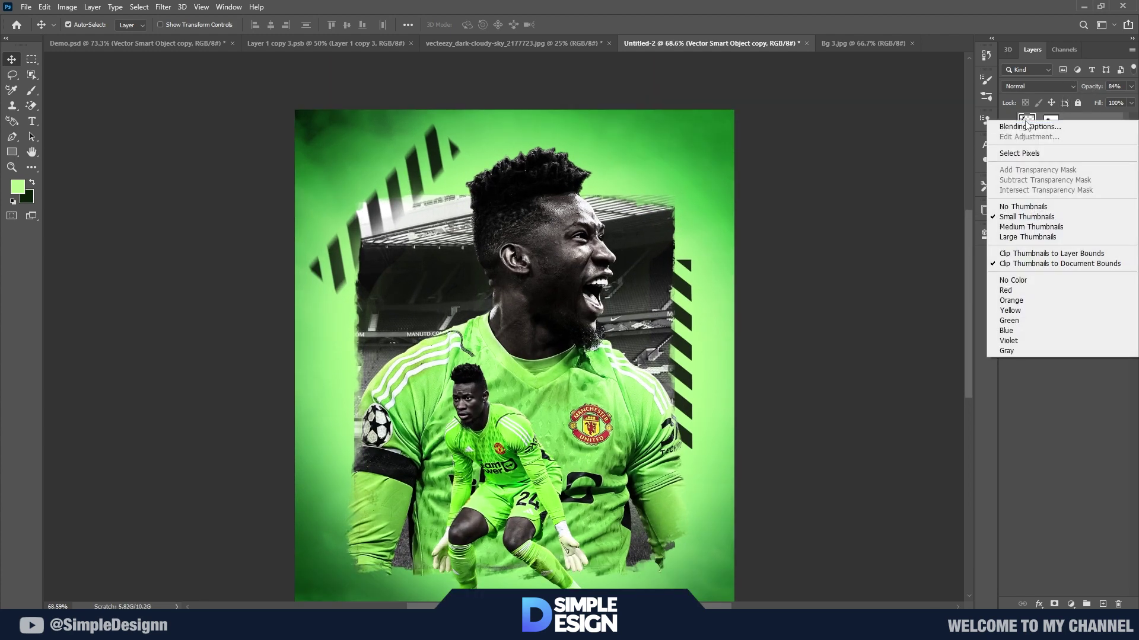
left_click(1044, 127)
left_click(695, 263)
left_click(939, 141)
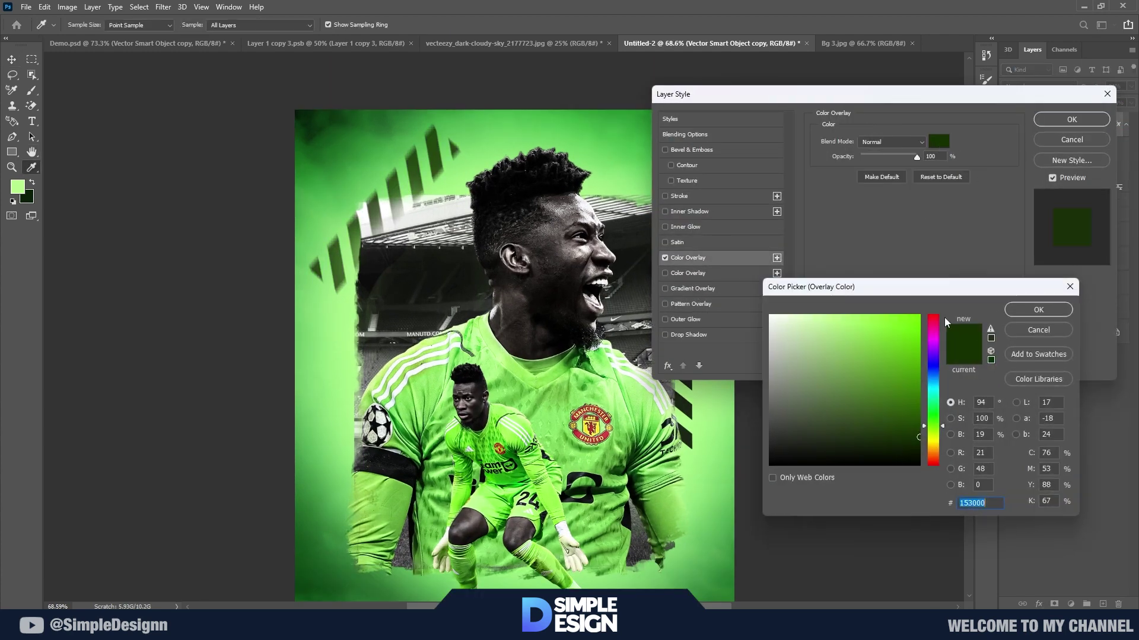
left_click_drag(937, 429, 937, 420)
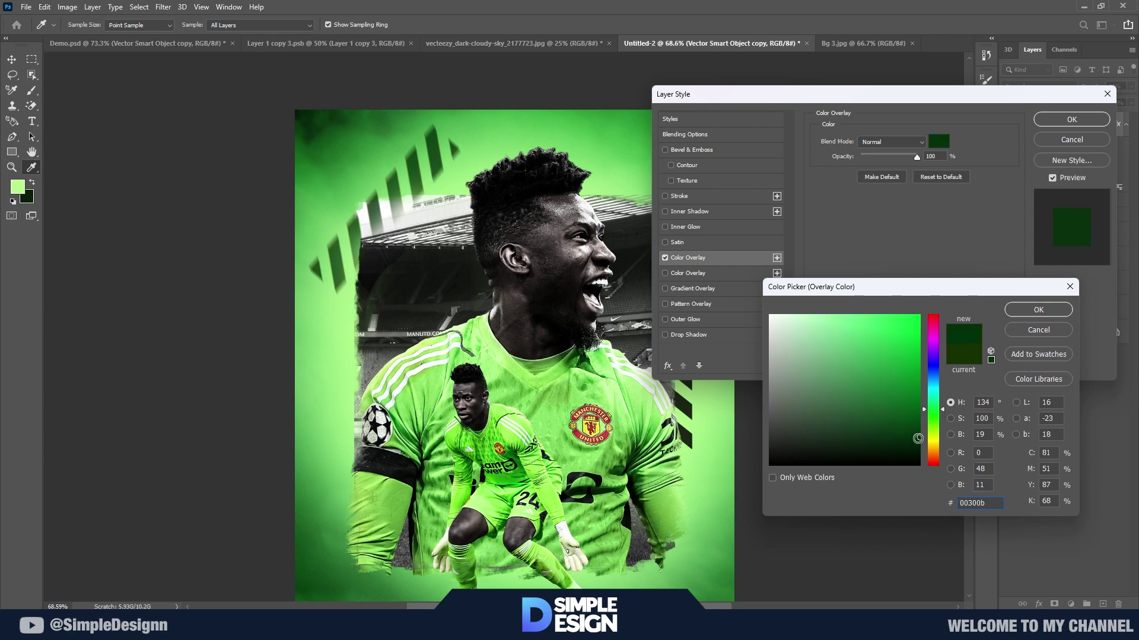
left_click(1038, 309)
left_click(1071, 119)
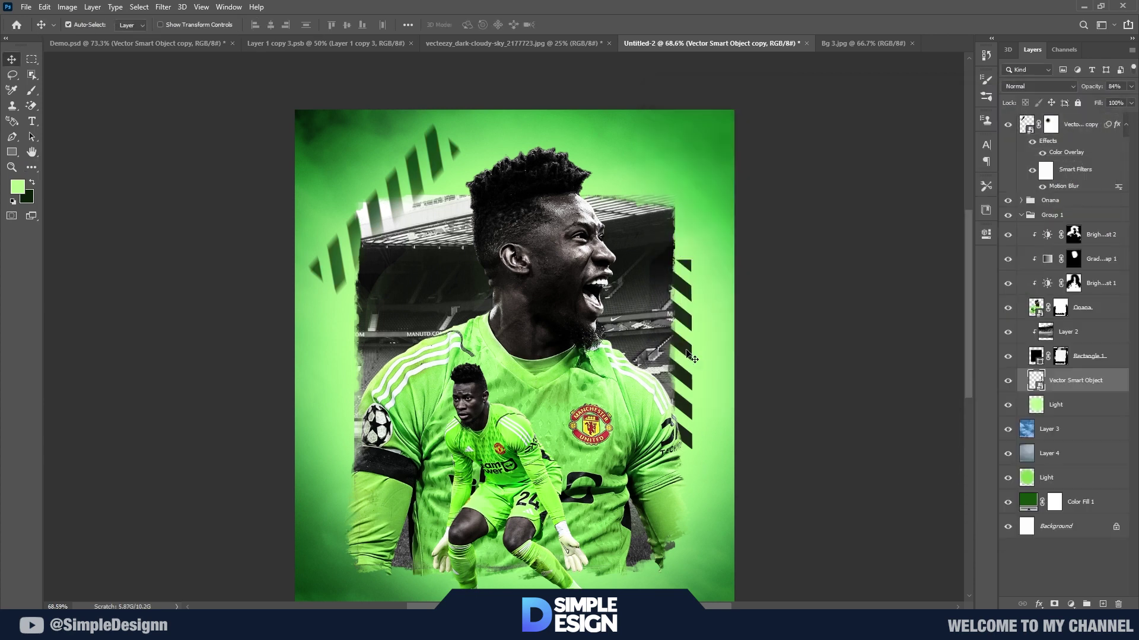
- Add the same dark green Color Overlay to the other stripe layer
right_click(1065, 383)
left_click(937, 116)
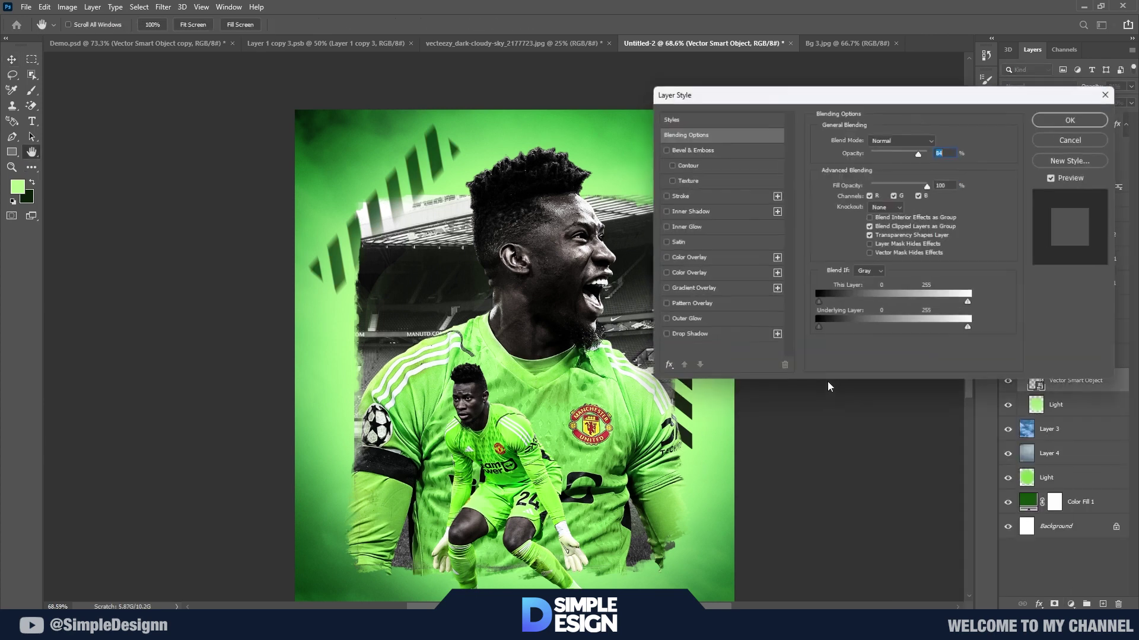
left_click(688, 257)
left_click(938, 141)
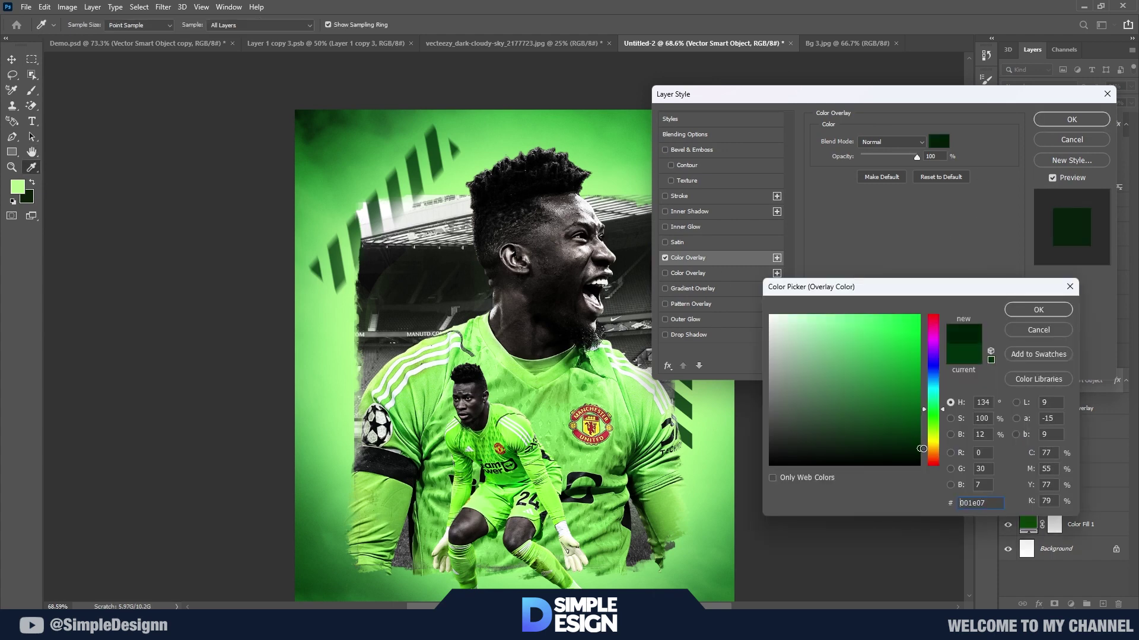
key("Return")
key("Return")
key("ctrl+0")
key("v")
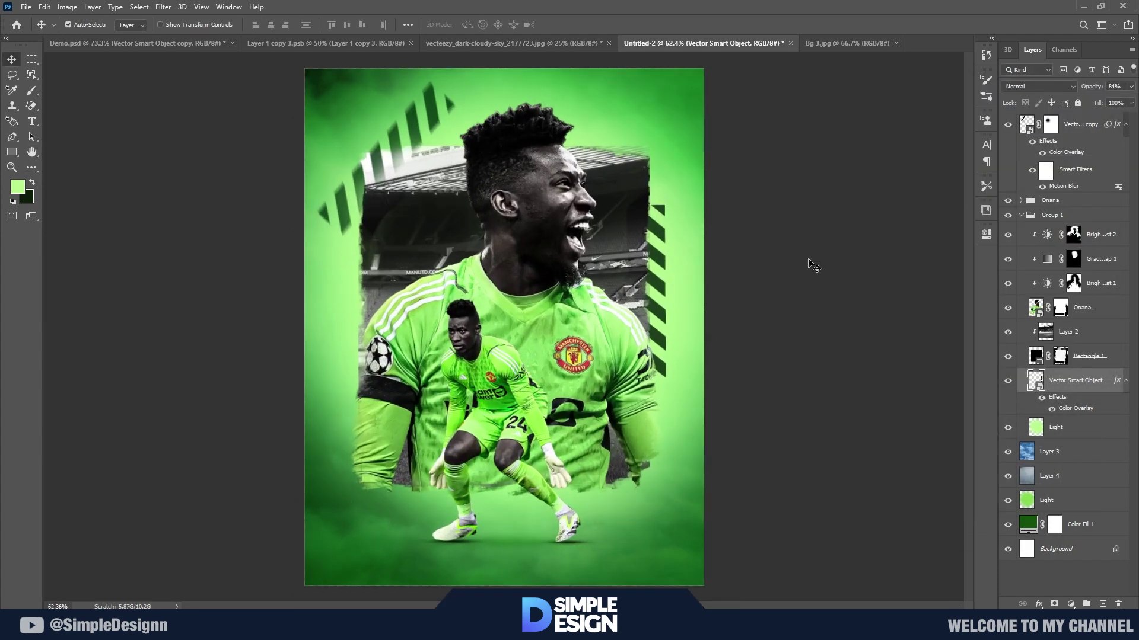
left_click(1020, 216)
- Darken the Onana cutout with a clipped Brightness/Contrast layer at Brightness -52
scroll(490, 428, "up", 2)
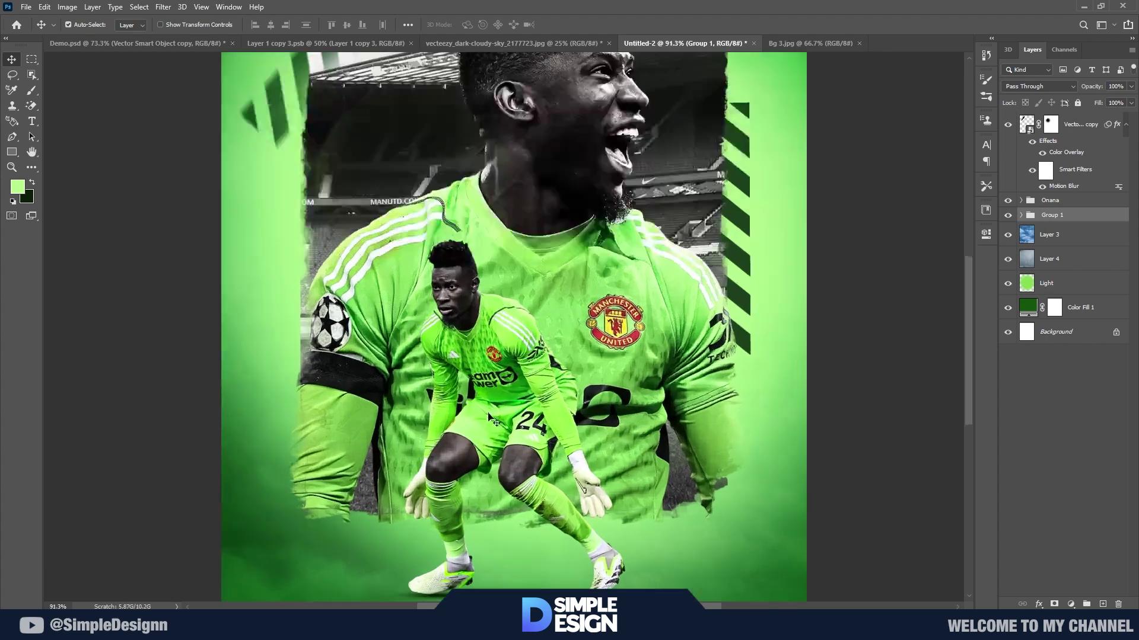
left_click(608, 320)
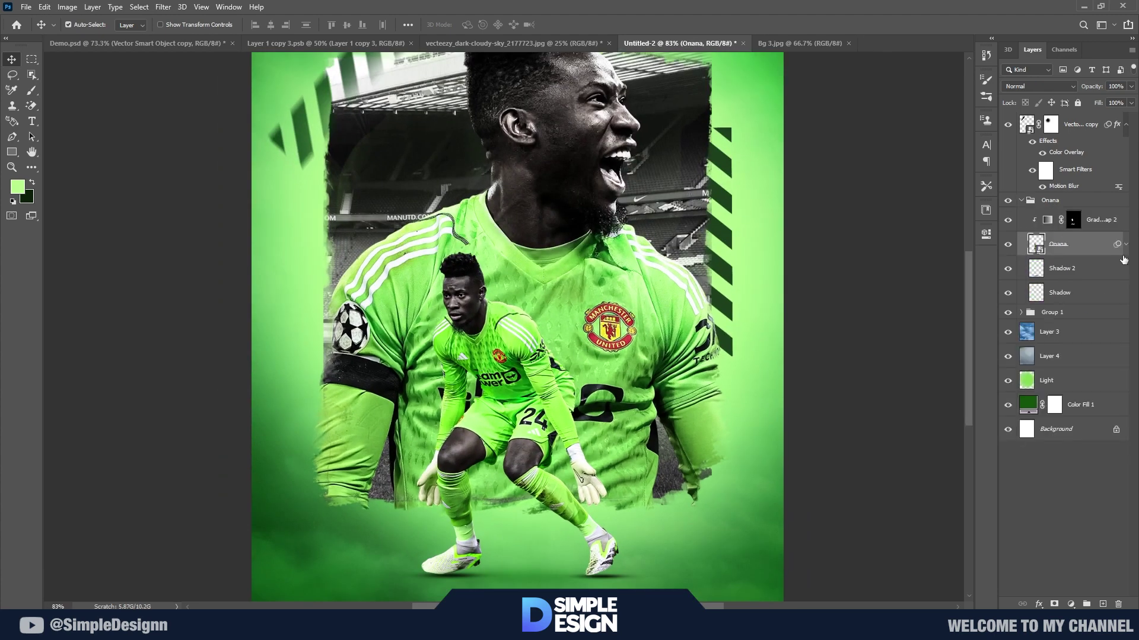
left_click(1071, 605)
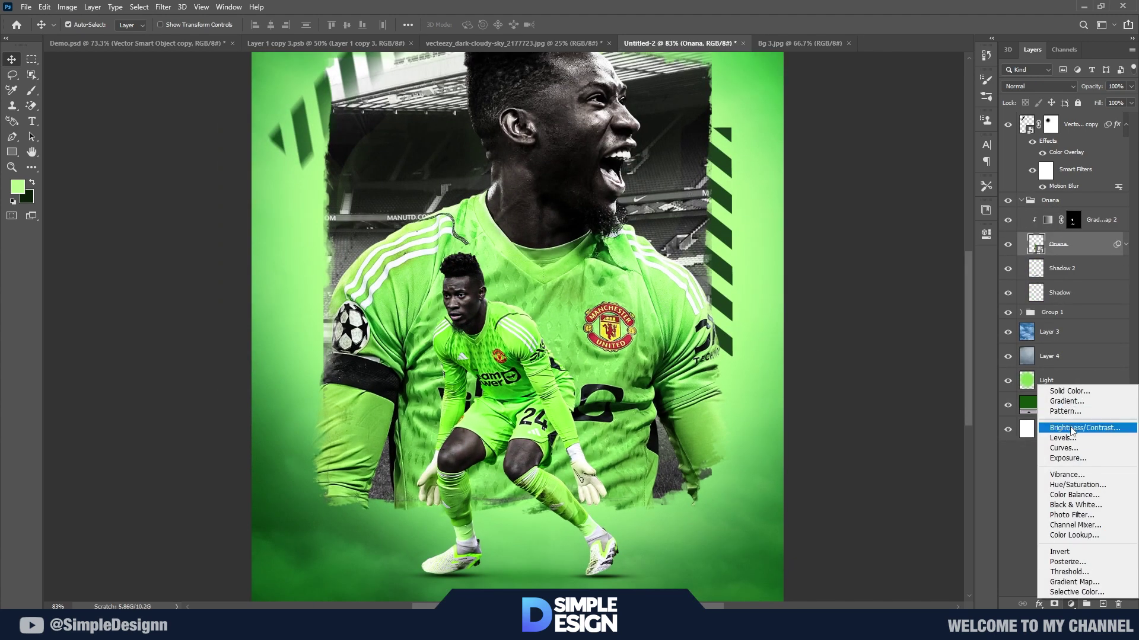
left_click(1089, 429)
left_click_drag(871, 301, 851, 305)
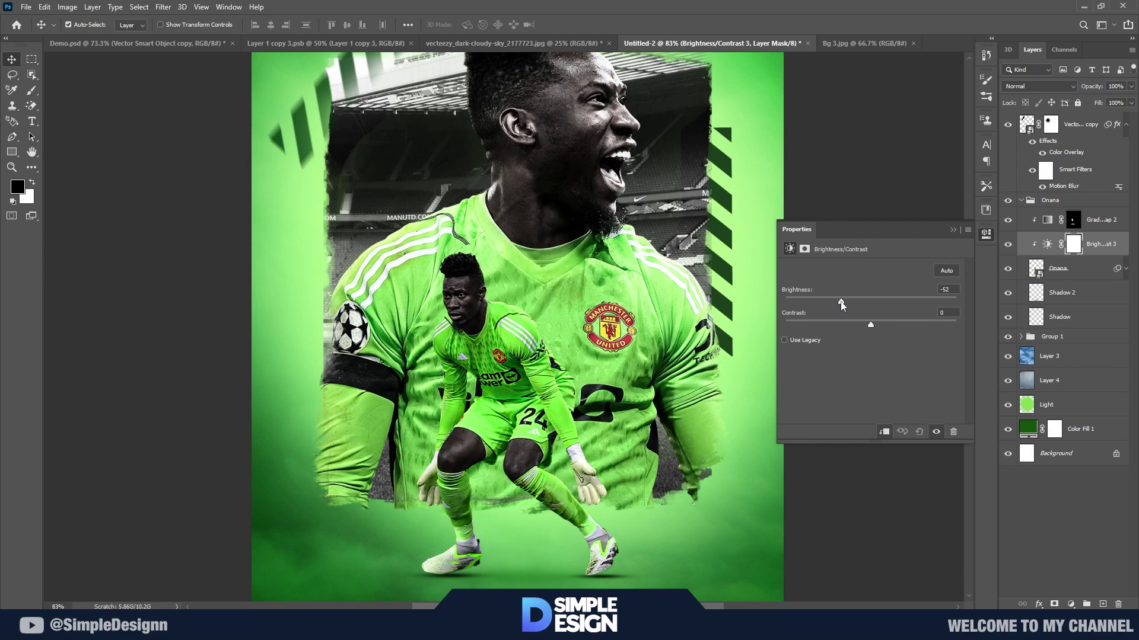
left_click(953, 229)
- Paint the adjustment's mask with a small black brush near the keeper's face
scroll(424, 362, "up", 3)
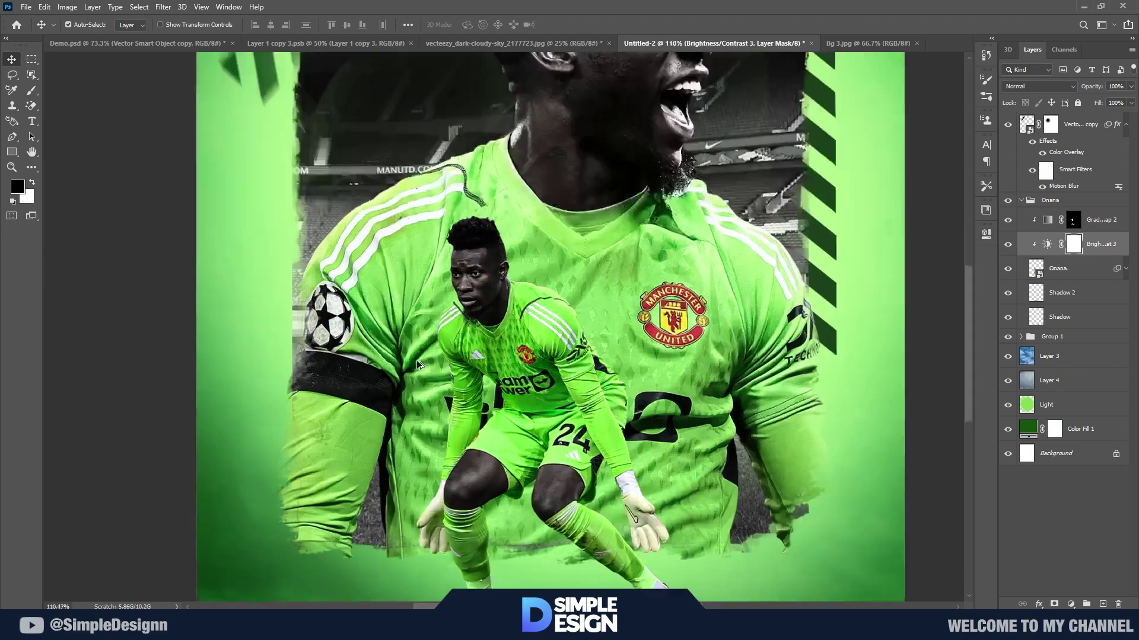
key("b")
scroll(552, 271, "up", 4)
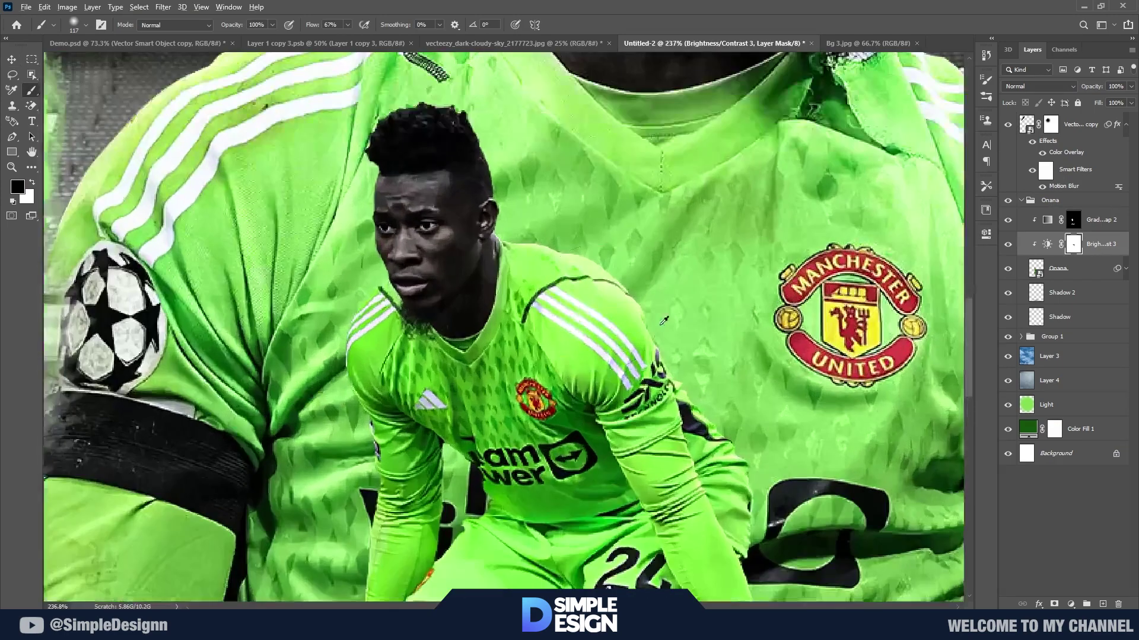
key("bracketleft")
mouse_move(599, 237)
left_mouse_down()
mouse_move(415, 120)
mouse_move(355, 237)
left_mouse_up()
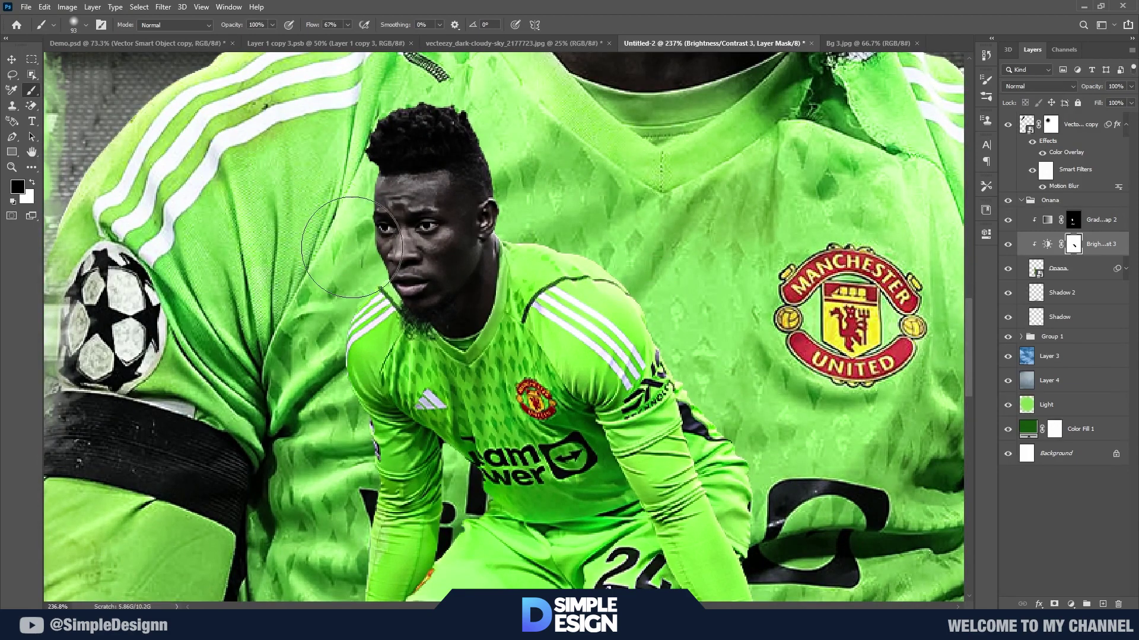
mouse_move(389, 481)
left_mouse_down()
mouse_move(535, 285)
mouse_move(602, 107)
left_mouse_up()
scroll(579, 464, "down", 2)
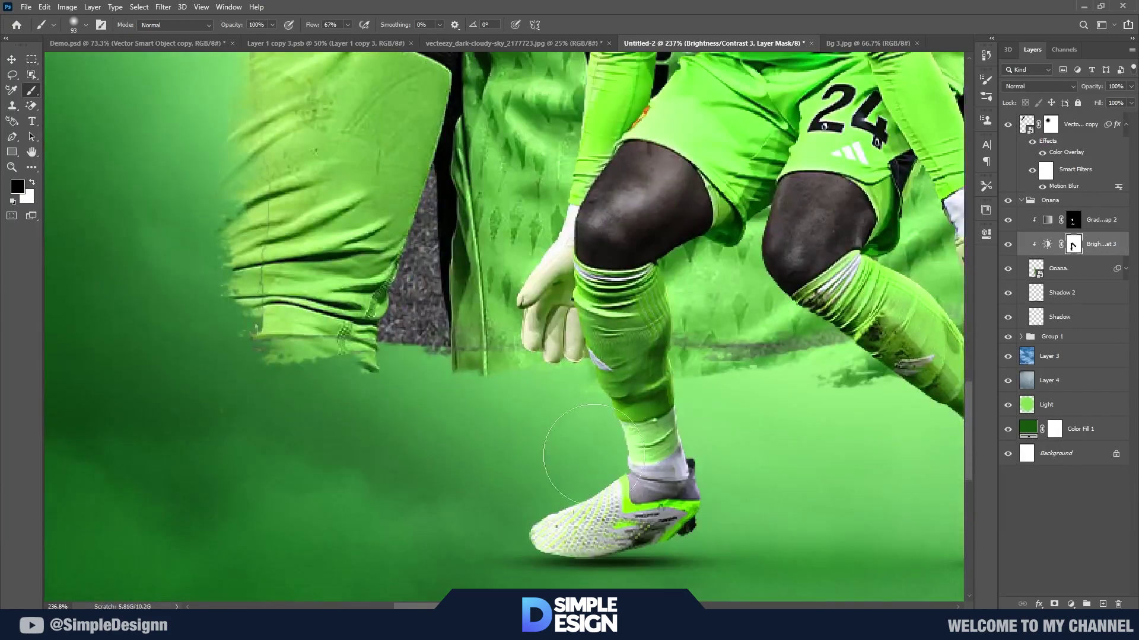
key("bracketleft")
key("bracketleft")
key("bracketleft")
scroll(807, 474, "down", 2)
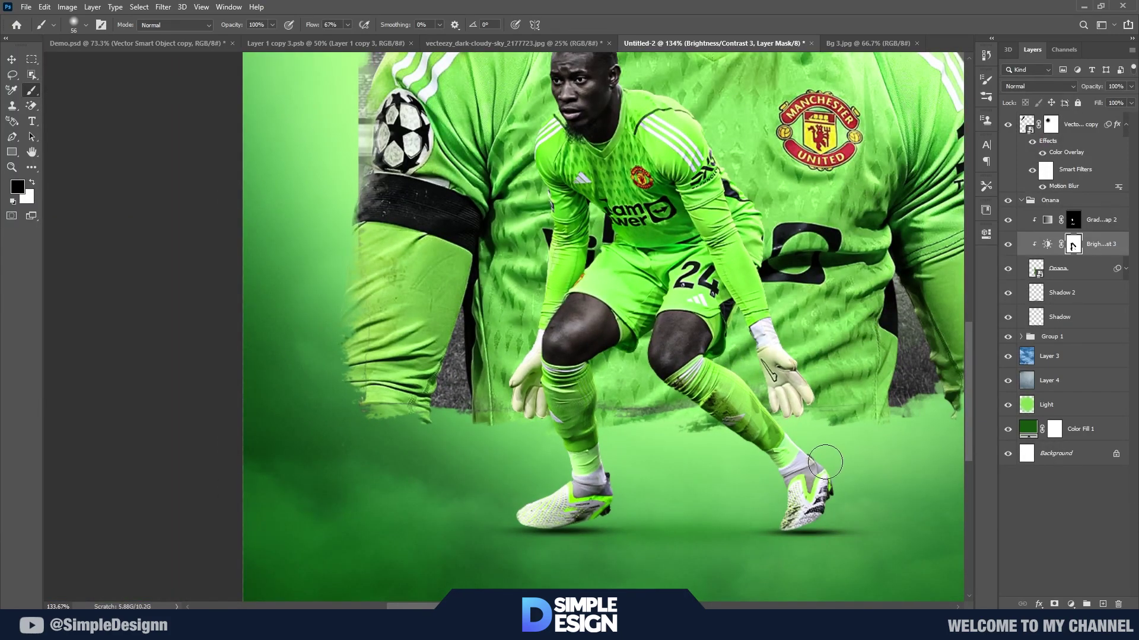
left_click_drag(721, 225, 719, 361)
scroll(574, 173, "down", 1)
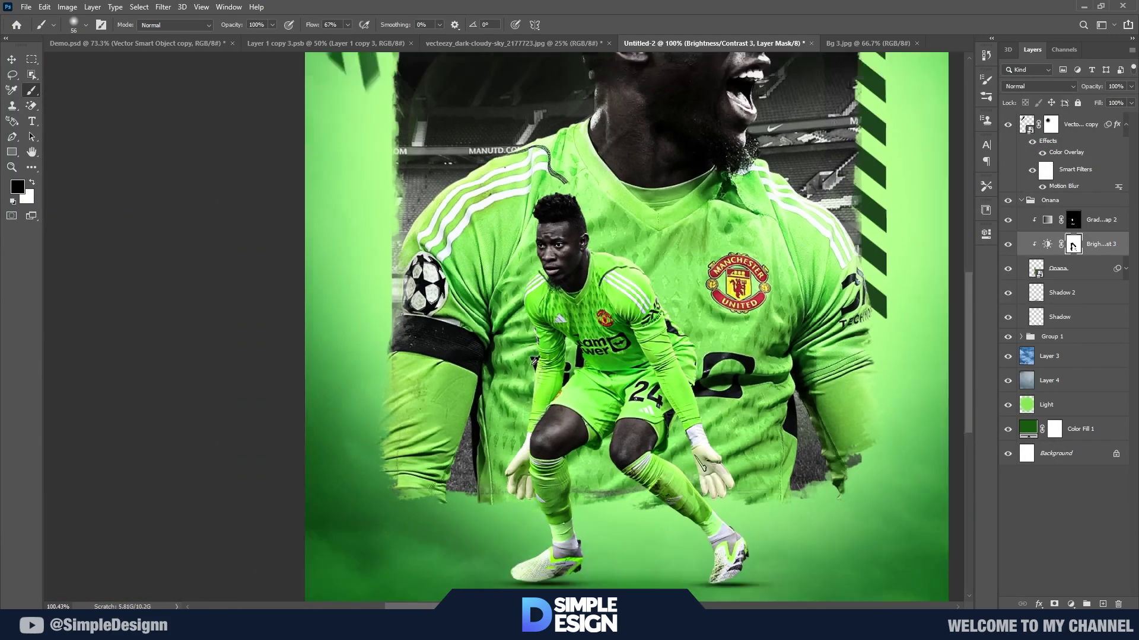
scroll(643, 416, "up", 1)
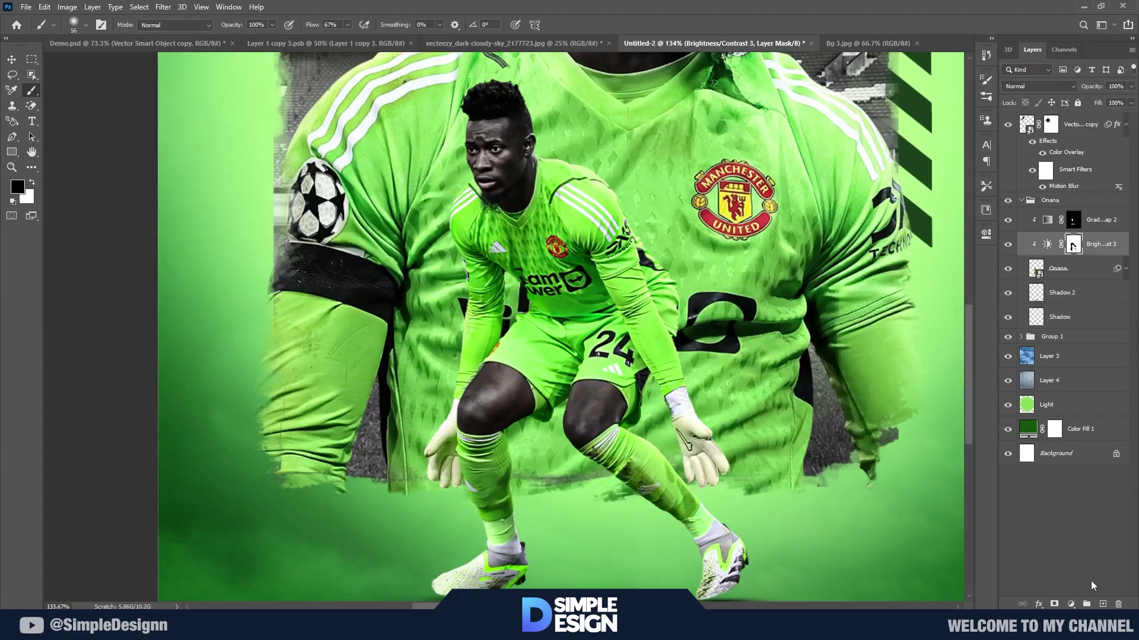
left_click(1070, 604)
- Add Brightness/Contrast 4 to the cutout with Contrast 22 and Brightness -1
left_click(1083, 432)
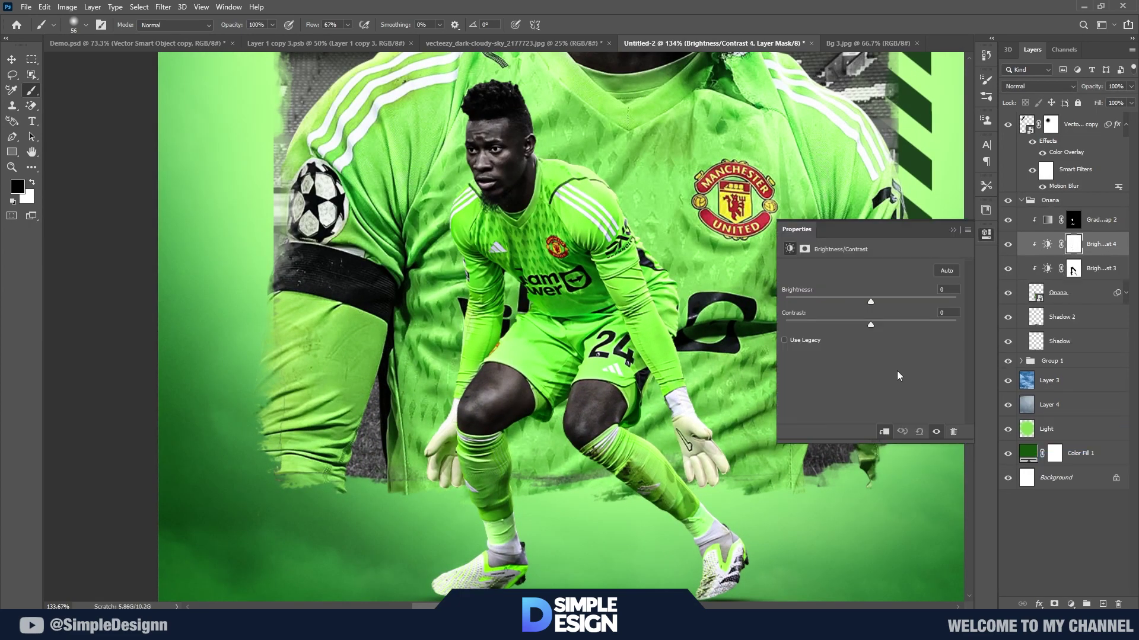
mouse_move(873, 322)
left_mouse_down()
mouse_move(890, 325)
mouse_move(870, 303)
left_mouse_up()
key("ctrl+0")
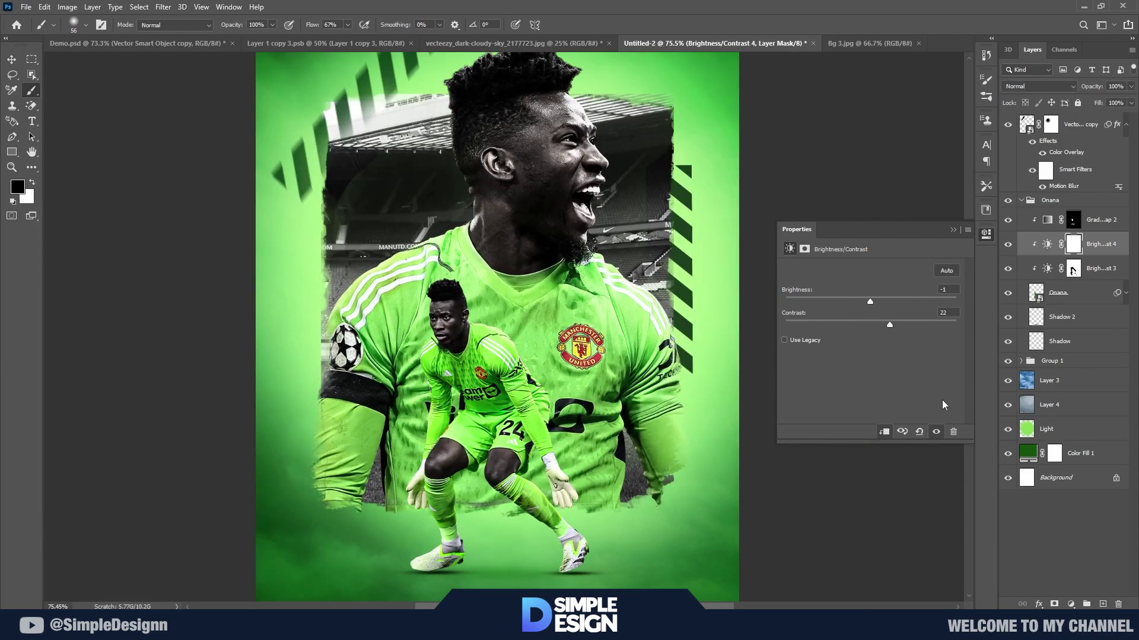
scroll(438, 427, "up", 5)
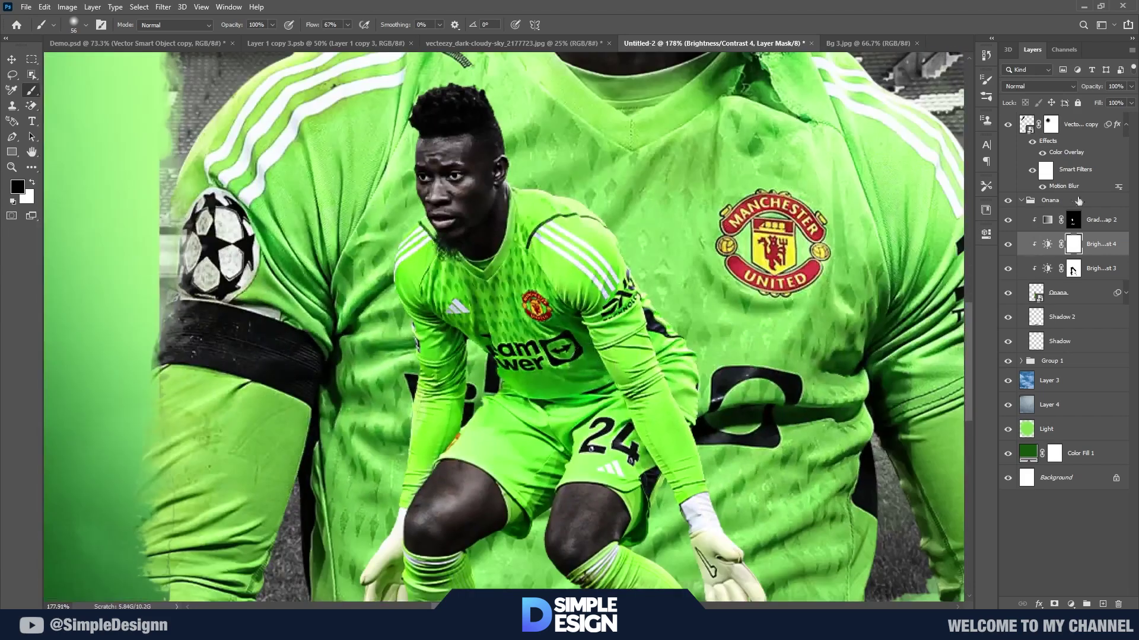
- Add a new blank layer named light in Overlay mode to the Onana group
left_click(1078, 201)
key("ctrl+shift+alt+n")
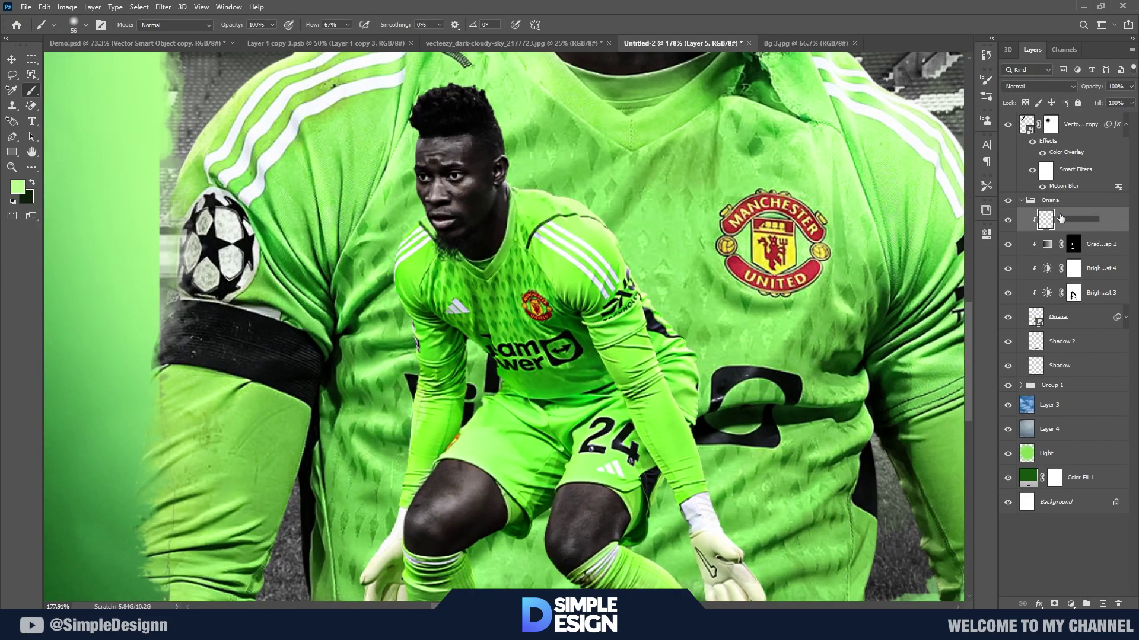
type("light")
scroll(548, 220, "up", 2)
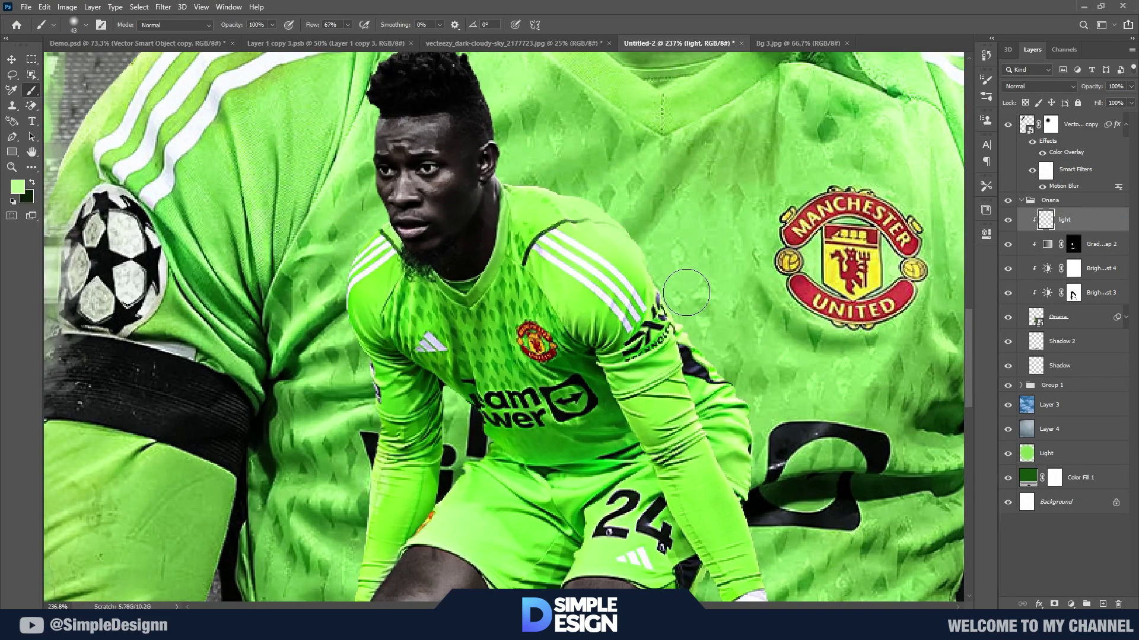
left_click(1038, 86)
left_click(1014, 229)
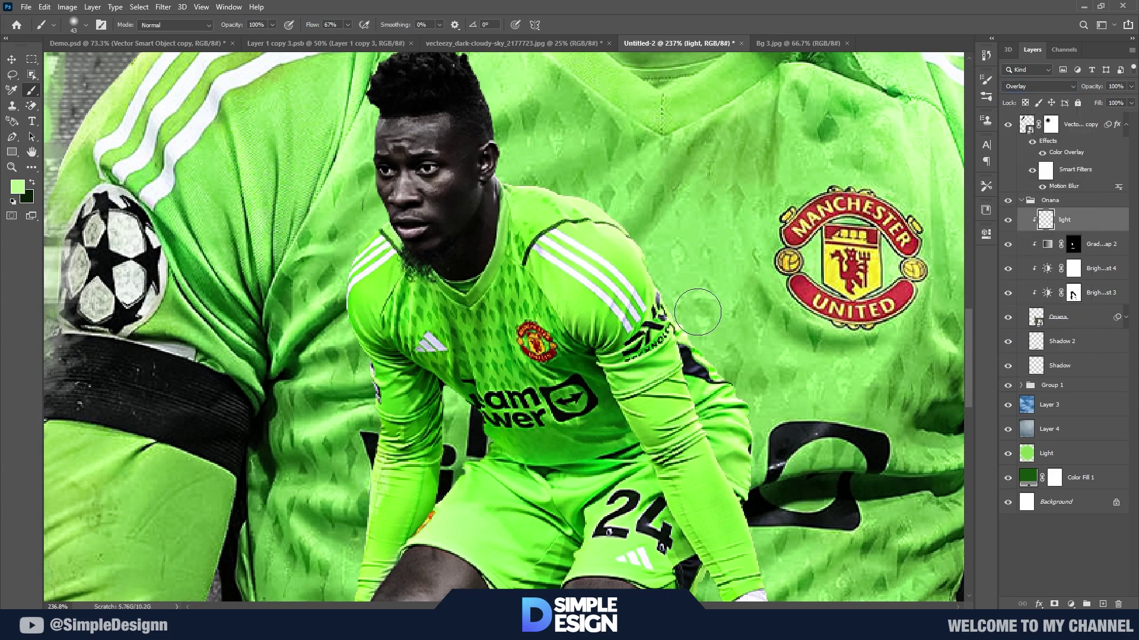
- Show the light overlay painting on the kneeling Onana and zoom around to check highlights
left_click_drag(533, 134, 538, 261)
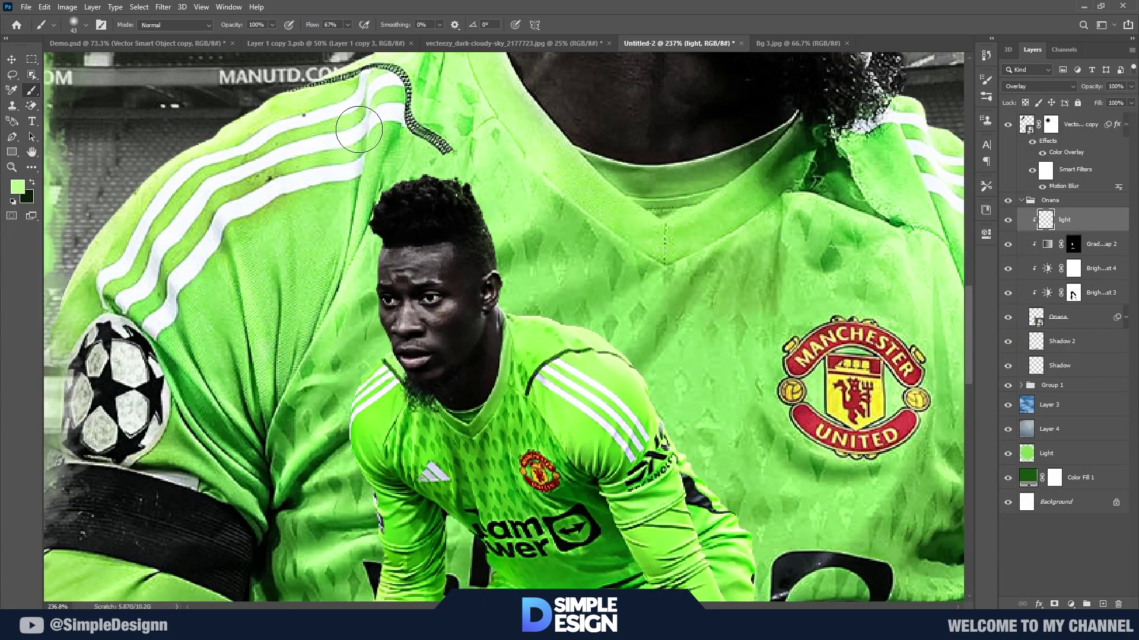
left_click_drag(381, 356, 487, 211)
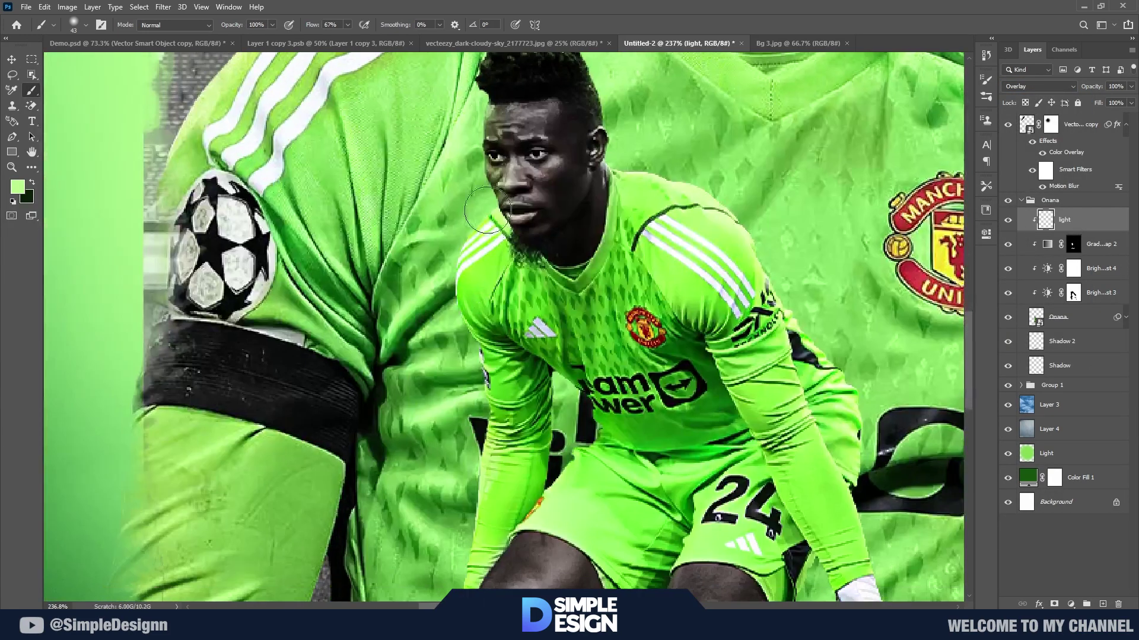
left_click_drag(451, 584, 488, 364)
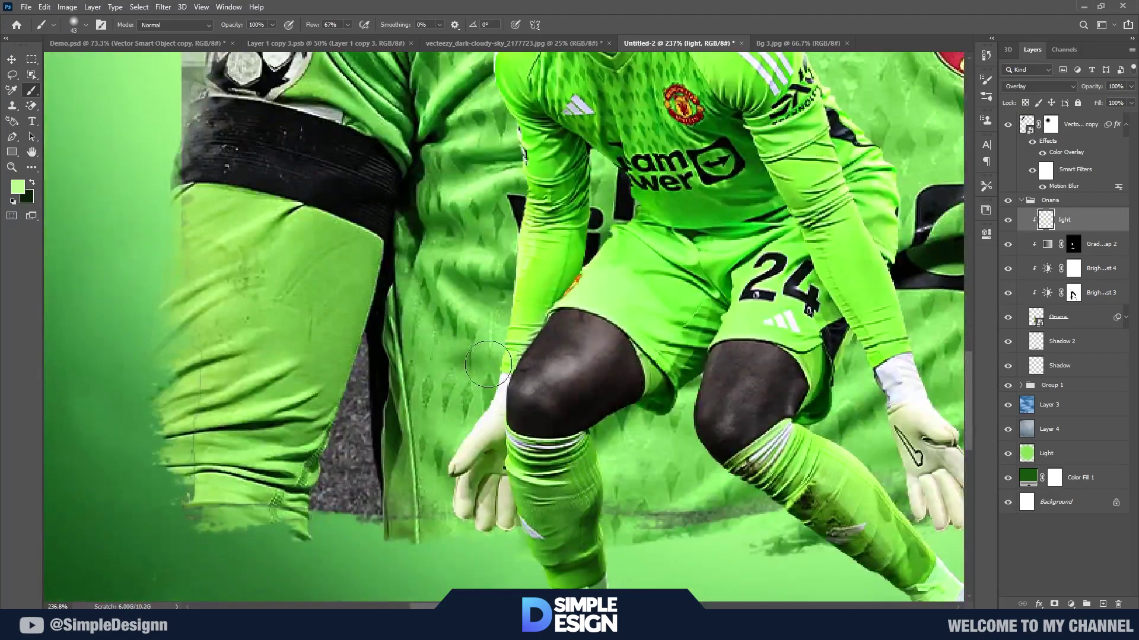
scroll(476, 390, "down", 3)
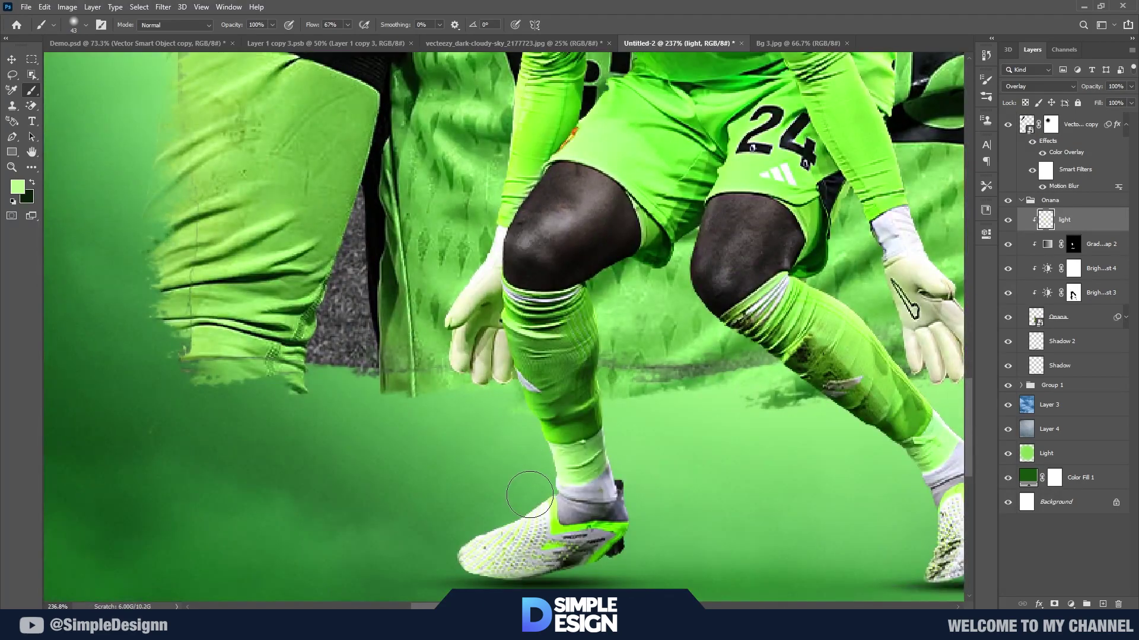
scroll(529, 495, "down", 3)
scroll(569, 249, "up", 5)
left_click_drag(572, 202, 587, 185)
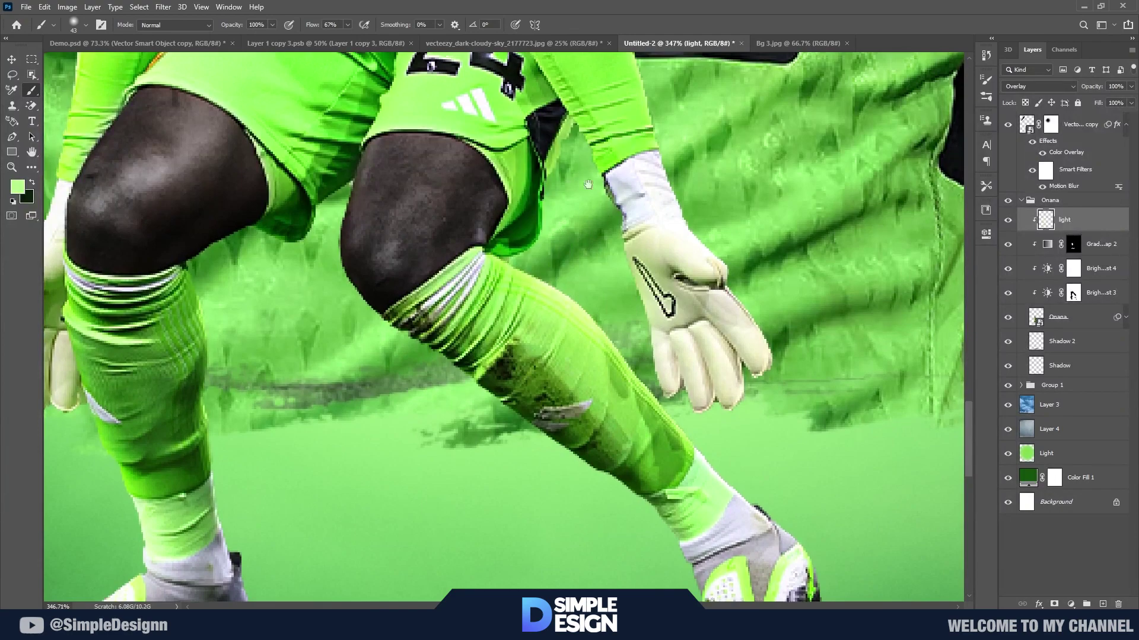
scroll(587, 184, "down", 2)
scroll(569, 356, "down", 2)
scroll(570, 355, "down", 2)
scroll(754, 226, "down", 2)
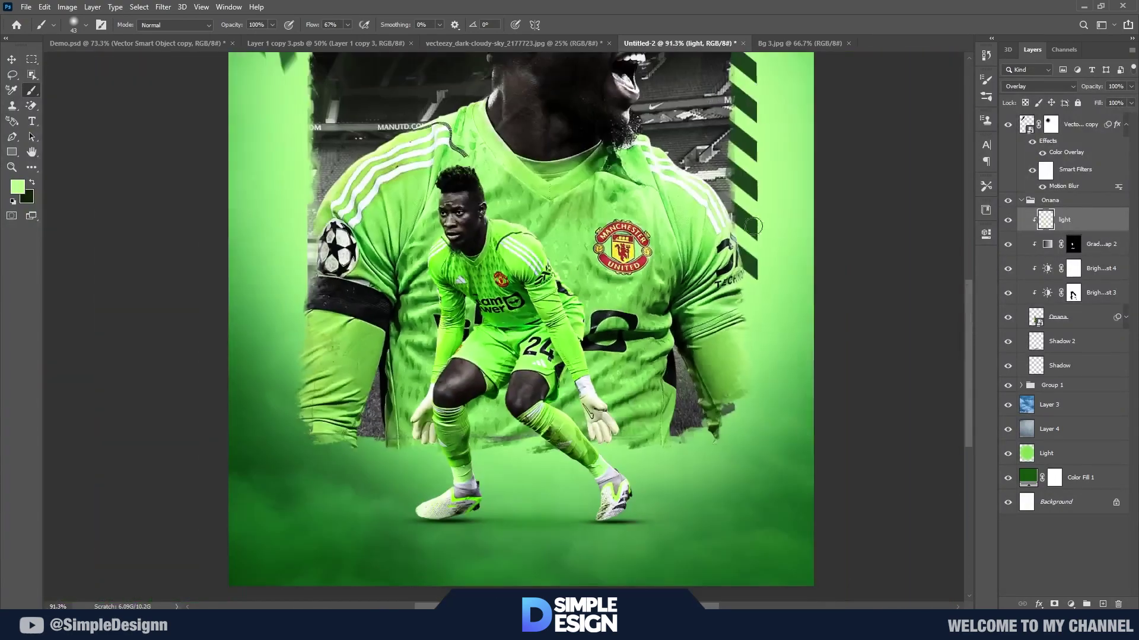
left_click(1008, 221)
scroll(458, 223, "up", 6)
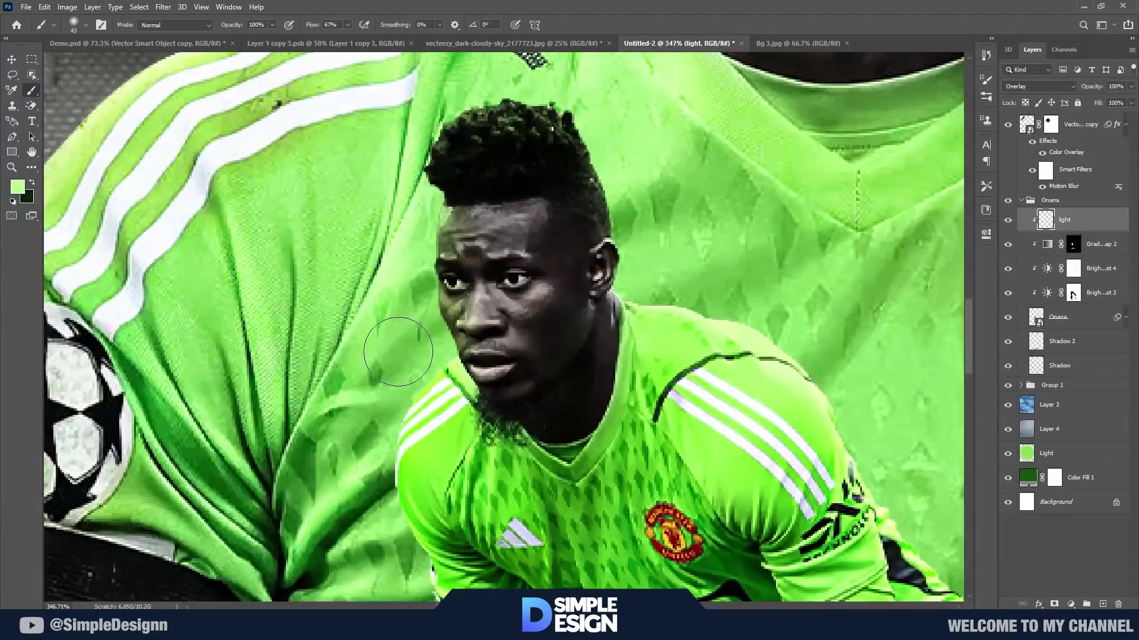
scroll(411, 333, "down", 1)
scroll(394, 292, "down", 2)
scroll(606, 307, "down", 2)
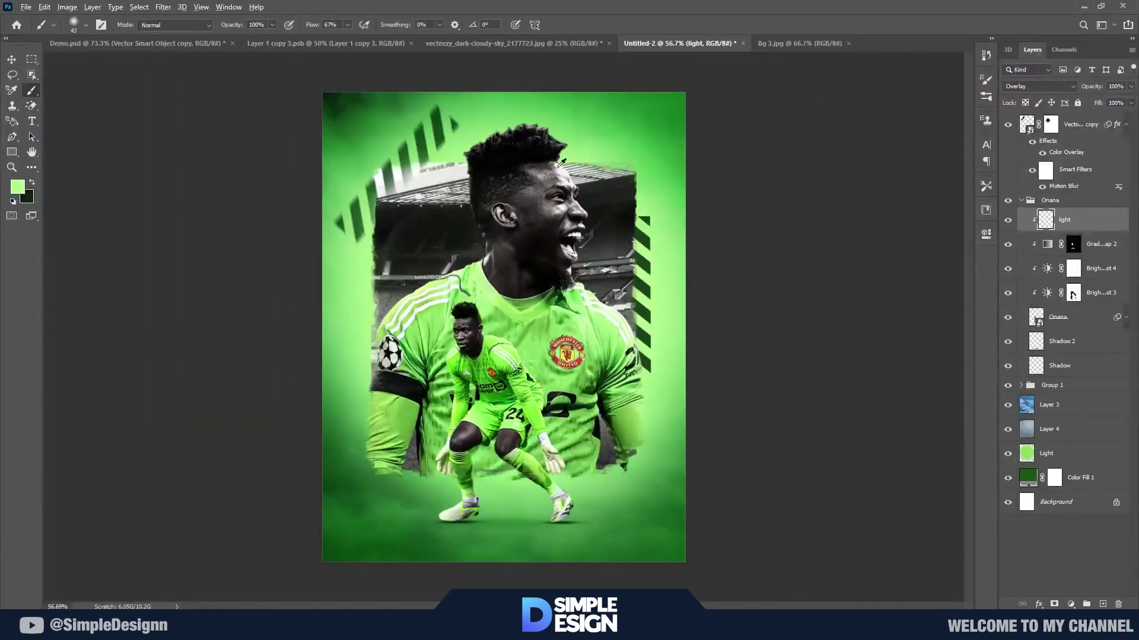
scroll(630, 318, "down", 1)
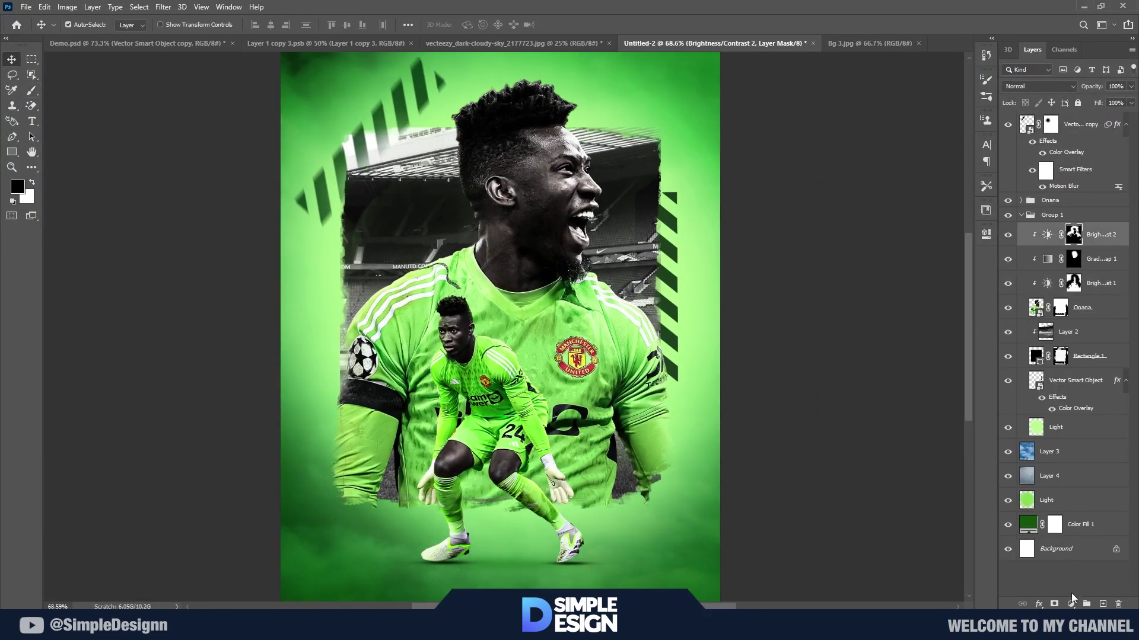
- Add an Exposure adjustment of +0.60 clipped to the large Onana portrait
left_click(1071, 604)
left_click(1061, 474)
left_click_drag(870, 298, 879, 300)
left_click(883, 432)
left_click(936, 432)
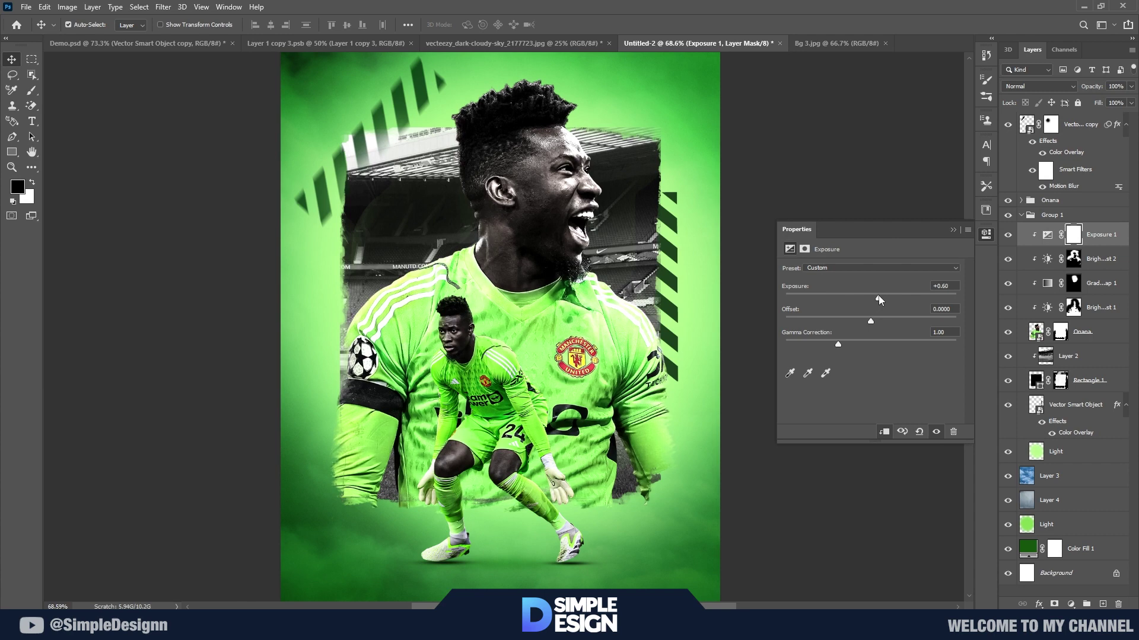
left_click(953, 229)
- Invert the Exposure mask and paint white to bring the brightening back over the figure
key("ctrl+i")
key("b")
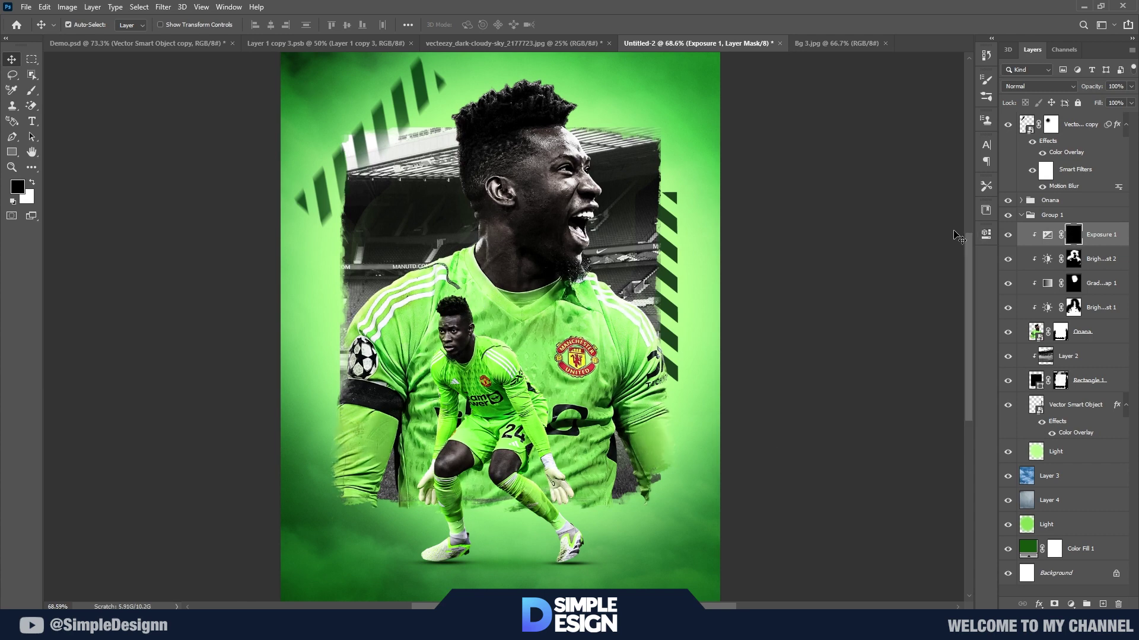
key("x")
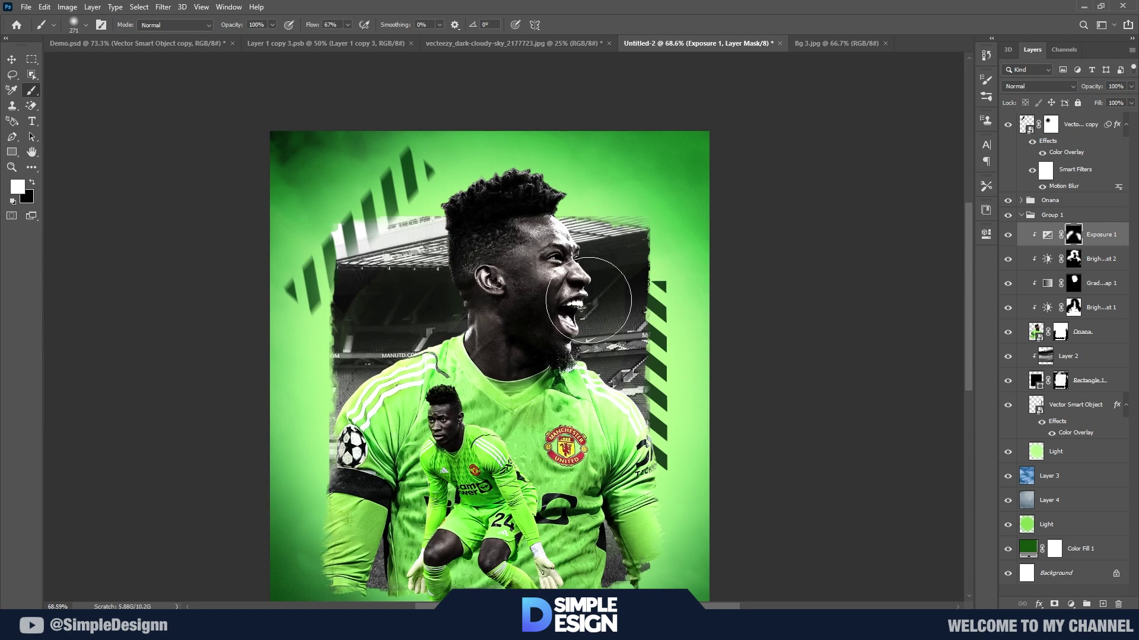
scroll(499, 474, "down", 2)
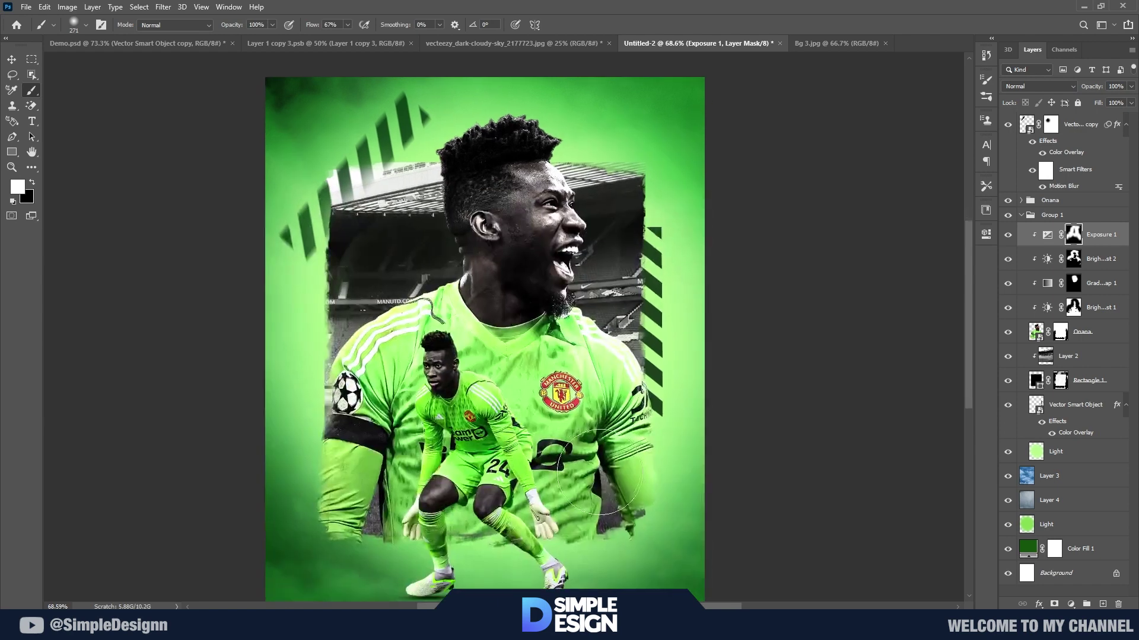
scroll(499, 474, "down", 1, "alt")
left_click_drag(499, 475, 433, 450)
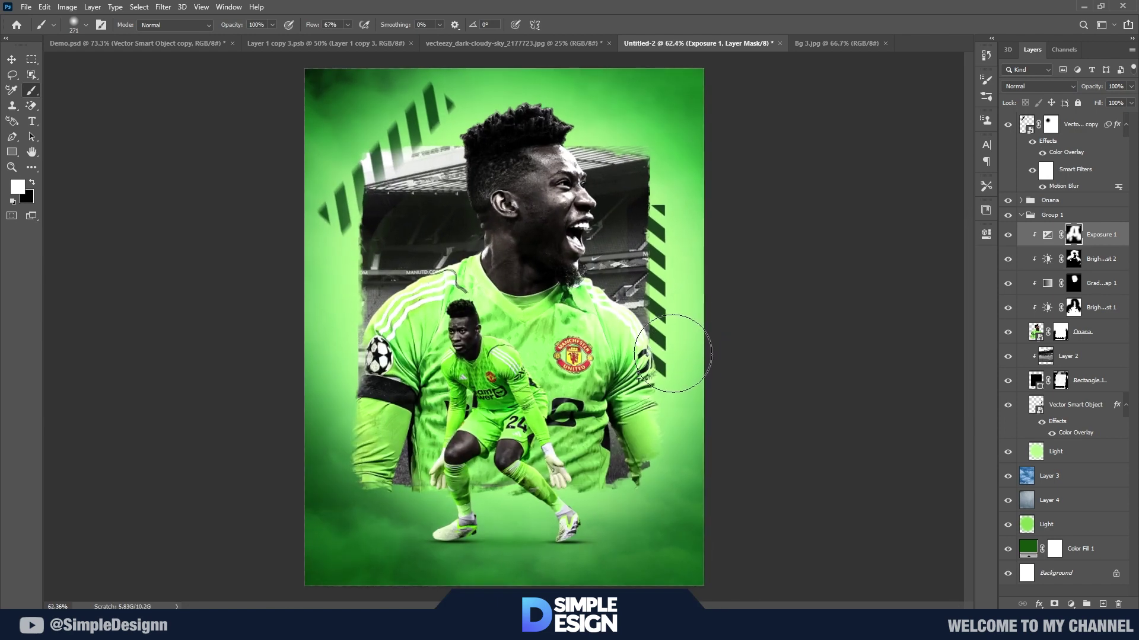
scroll(575, 244, "up", 1, "alt")
scroll(574, 244, "up", 3, "alt")
scroll(593, 249, "up", 2, "alt")
scroll(628, 250, "down", 4, "alt")
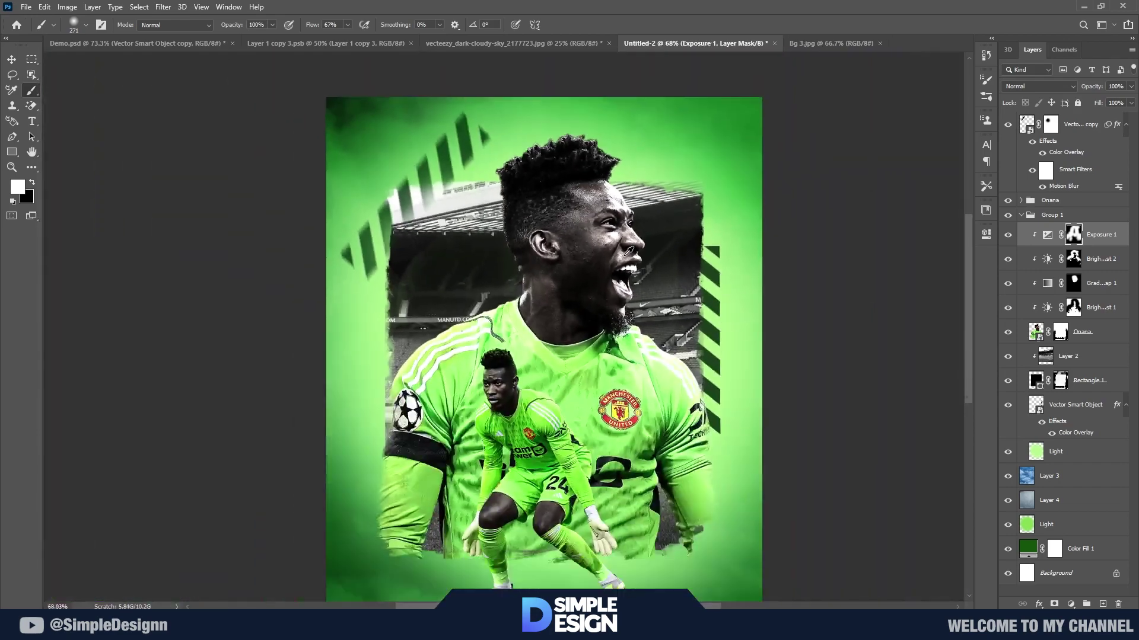
scroll(629, 250, "down", 1, "alt")
scroll(495, 115, "up", 1, "alt")
- Add a new Overlay-blended layer and paint light-green glow over the portrait's hair
left_click(1103, 604)
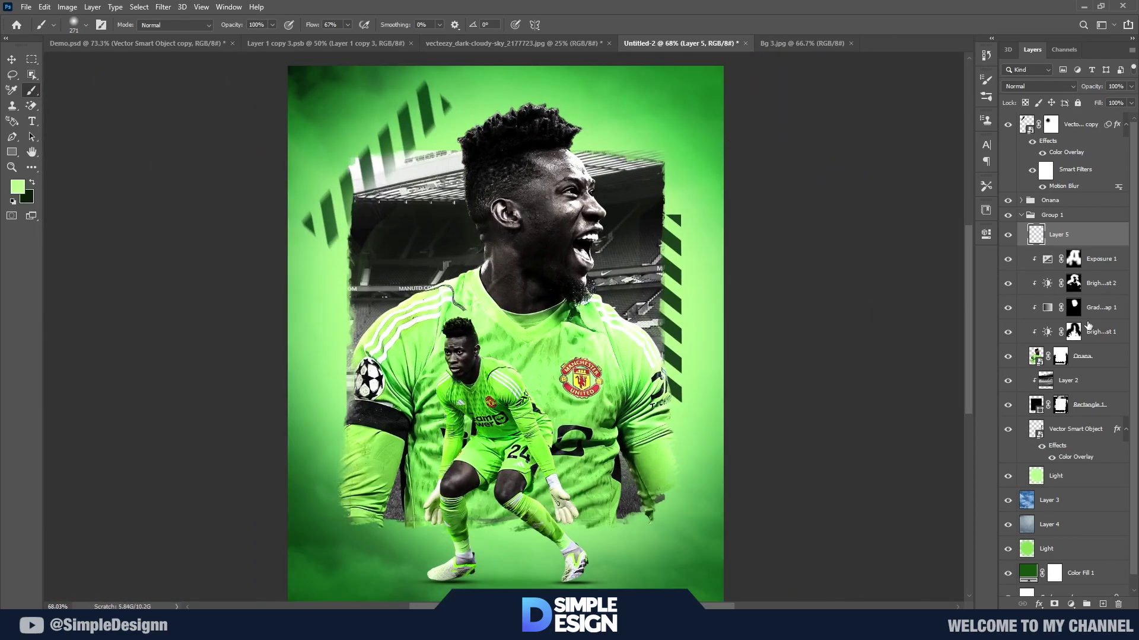
left_click(1039, 86)
left_click(1028, 230)
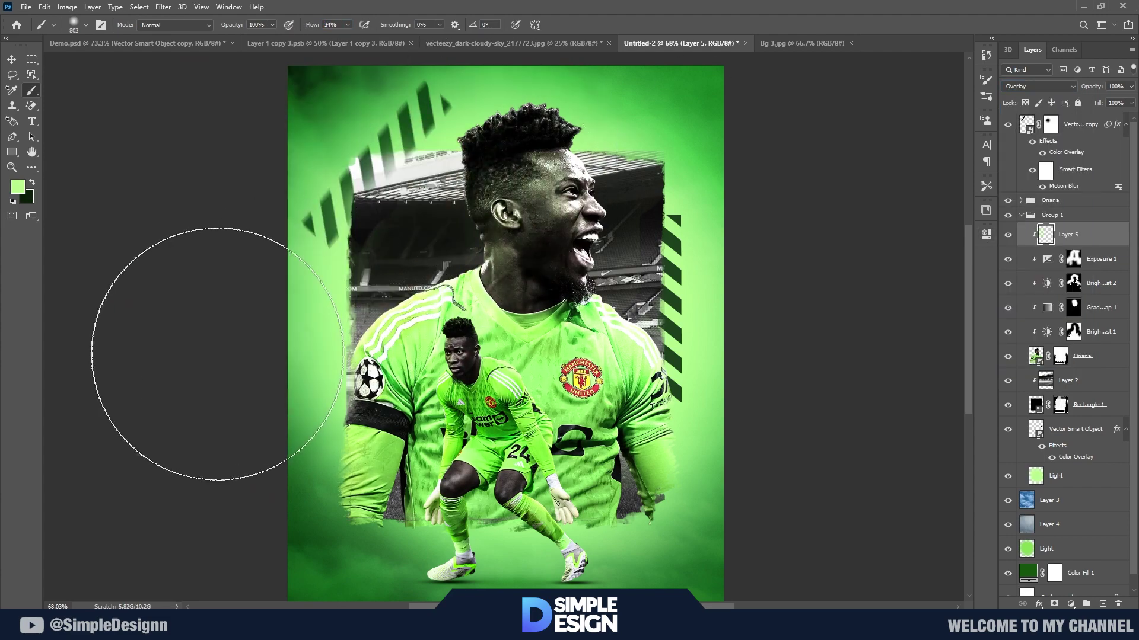
scroll(617, 167, "up", 2, "alt")
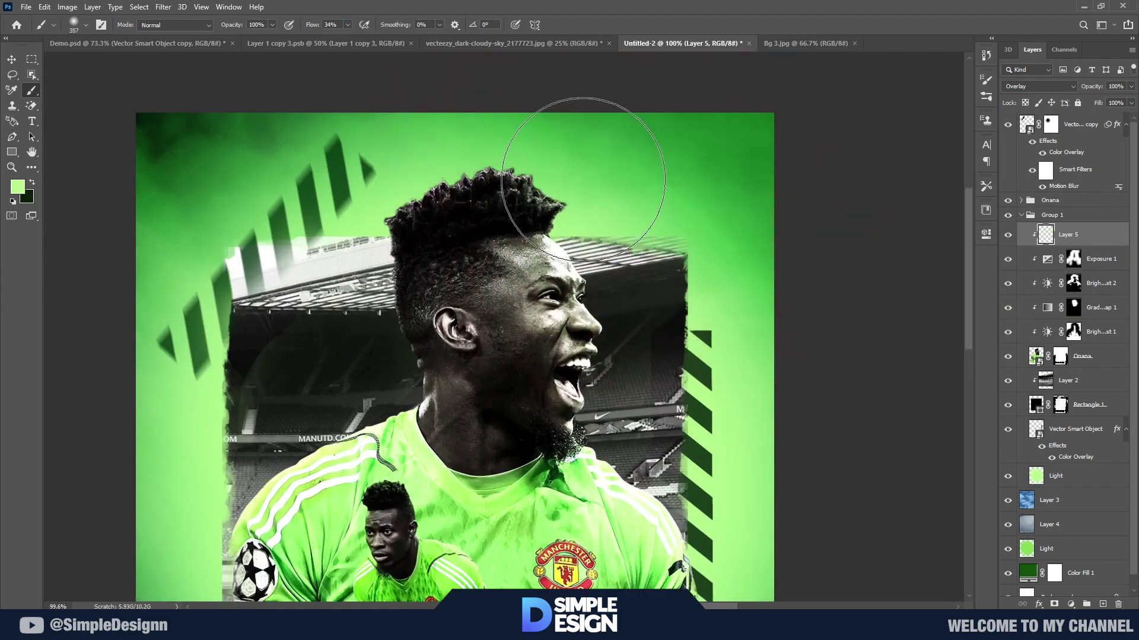
left_click_drag(569, 119, 451, 190)
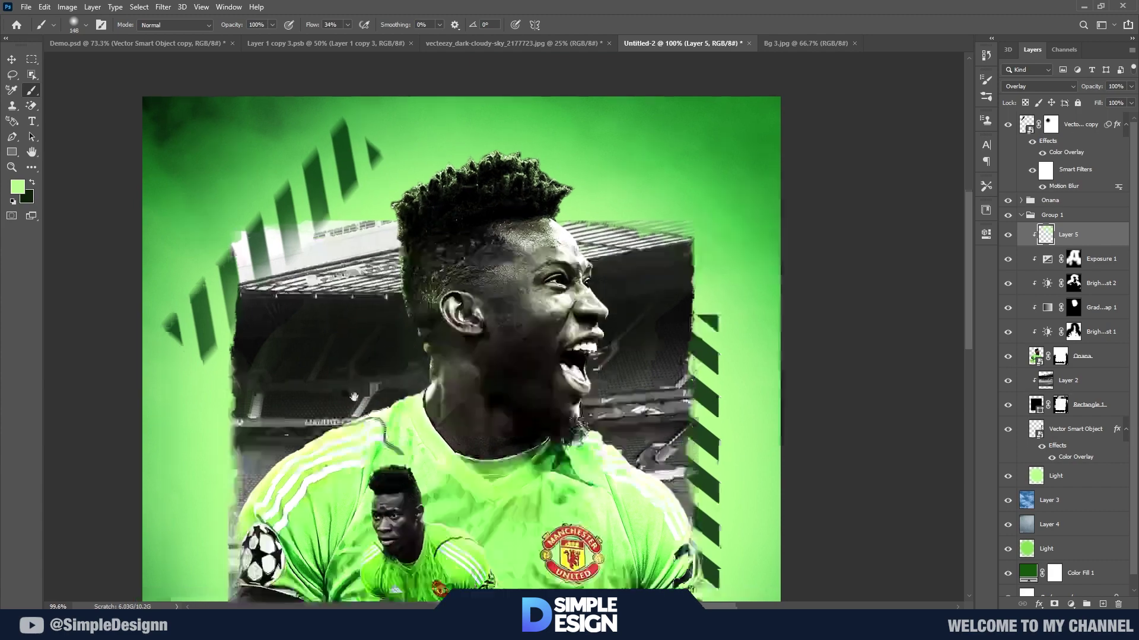
- Resize the soft brush and paint light-green glow over the face, neck and jersey
scroll(380, 392, "up", 1, "alt")
scroll(297, 439, "up", 1, "alt")
scroll(680, 377, "up", 1, "alt")
left_click_drag(658, 195, 667, 354)
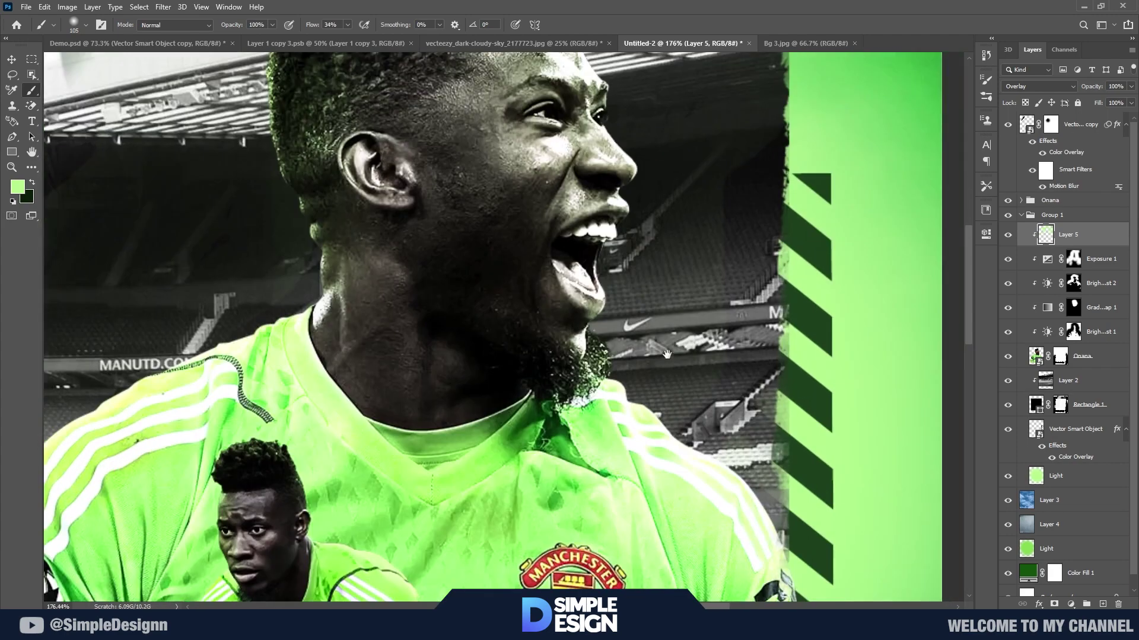
scroll(626, 254, "up", 3)
scroll(641, 243, "up", 1)
key("[")
key("[")
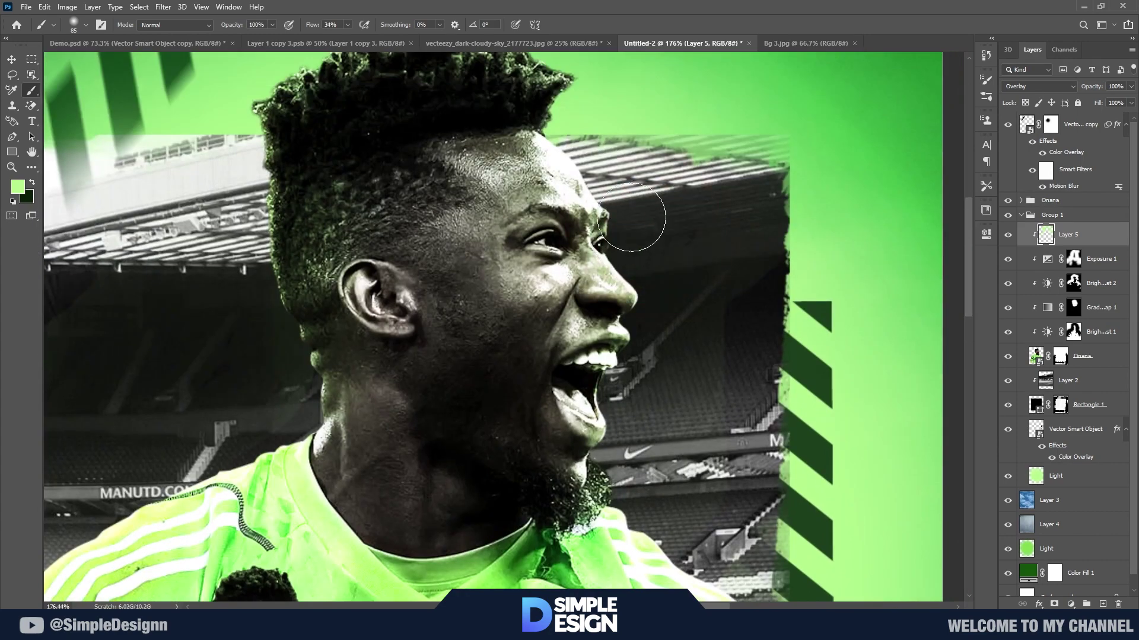
scroll(487, 166, "down", 2, "alt")
scroll(507, 368, "up", 1, "alt")
scroll(507, 368, "up", 1, "alt")
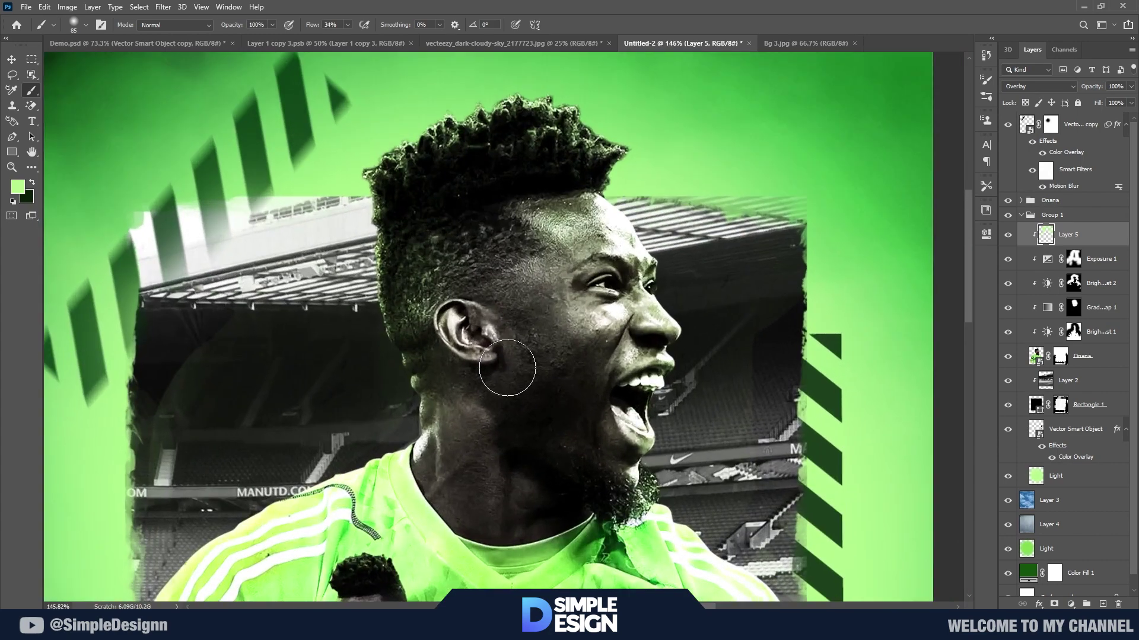
type("5")
left_click_drag(470, 317, 521, 318)
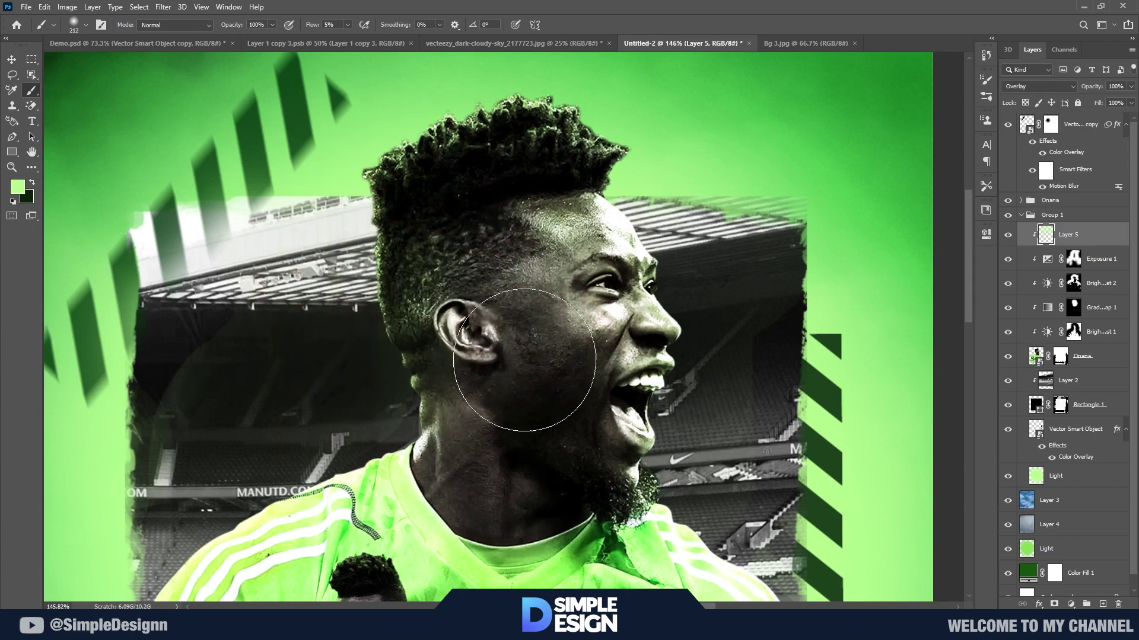
scroll(542, 262, "down", 2, "alt")
scroll(554, 401, "down", 3)
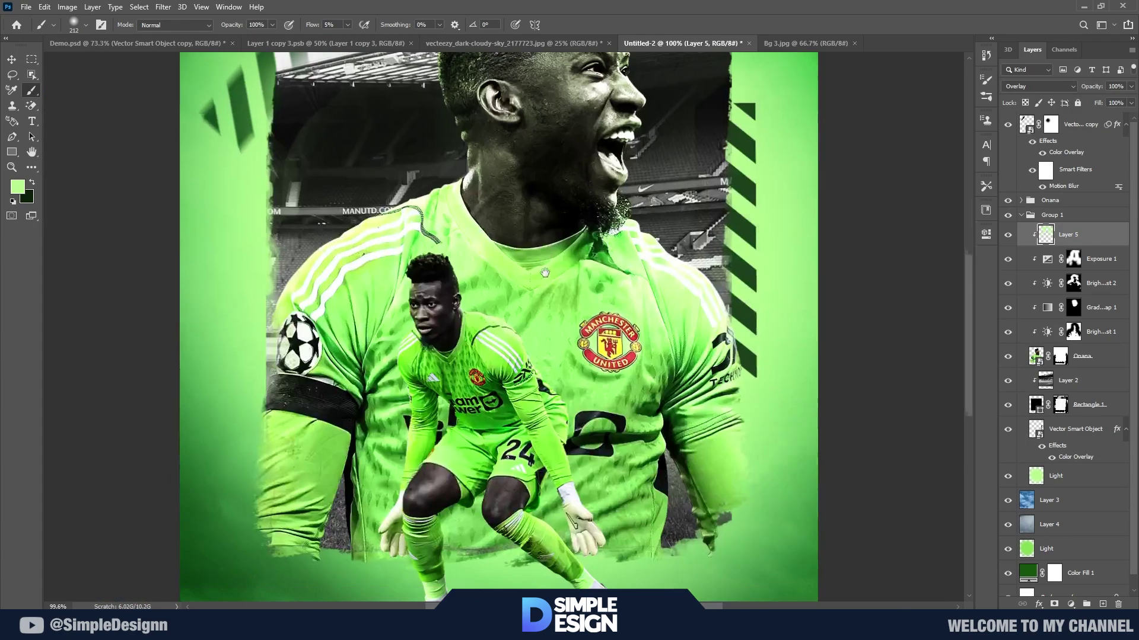
scroll(534, 326, "down", 2, "alt")
scroll(524, 253, "up", 1, "alt")
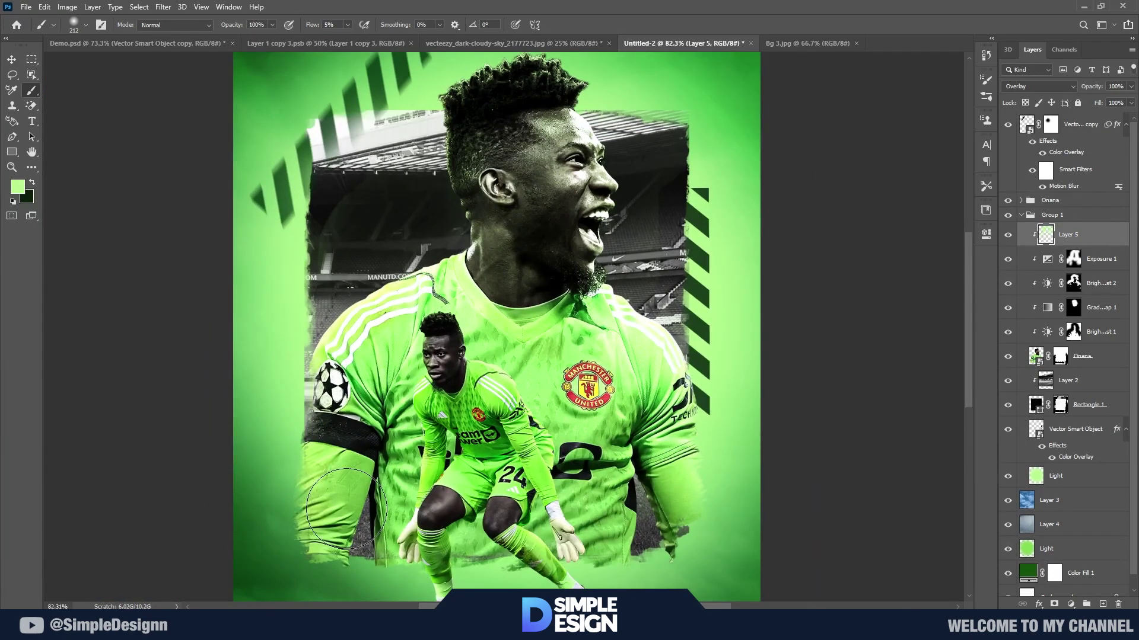
scroll(546, 292, "up", 2, "alt")
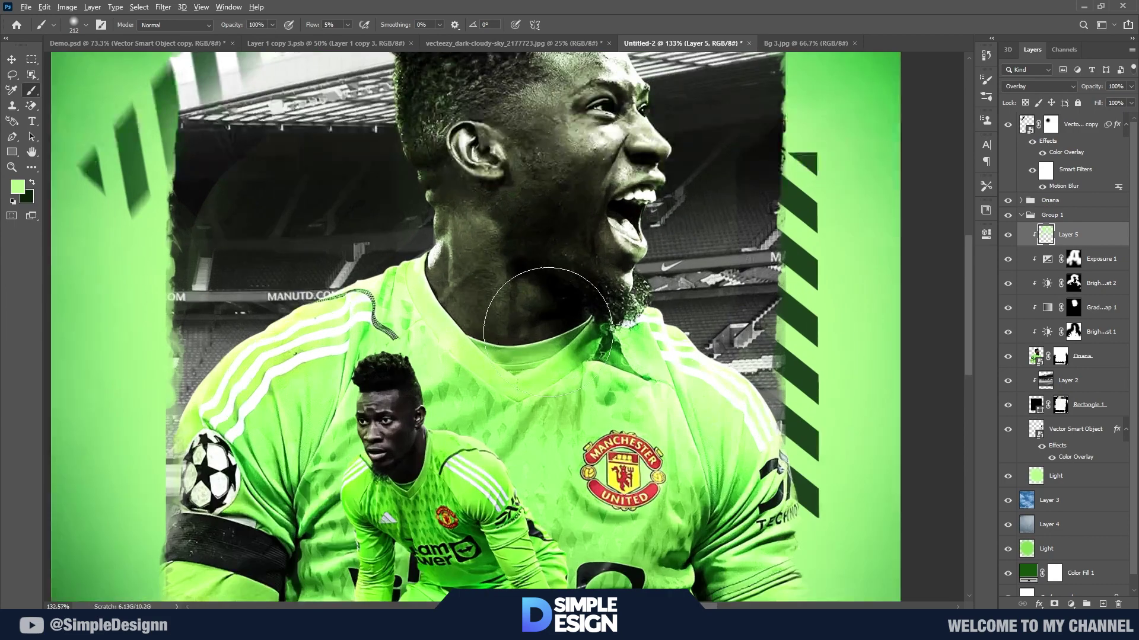
scroll(534, 297, "down", 1, "alt")
- Collapse Group 1, expand the Onana group and select its 'light' layer
left_click(1021, 216)
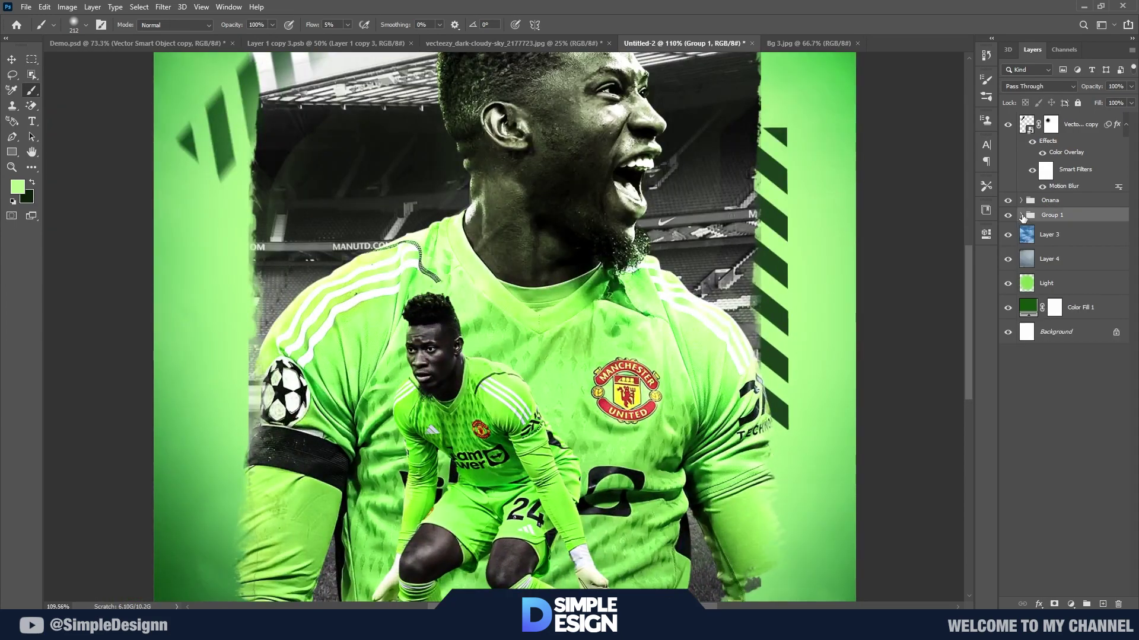
left_click(1021, 200)
left_click(1062, 219)
scroll(542, 374, "down", 3)
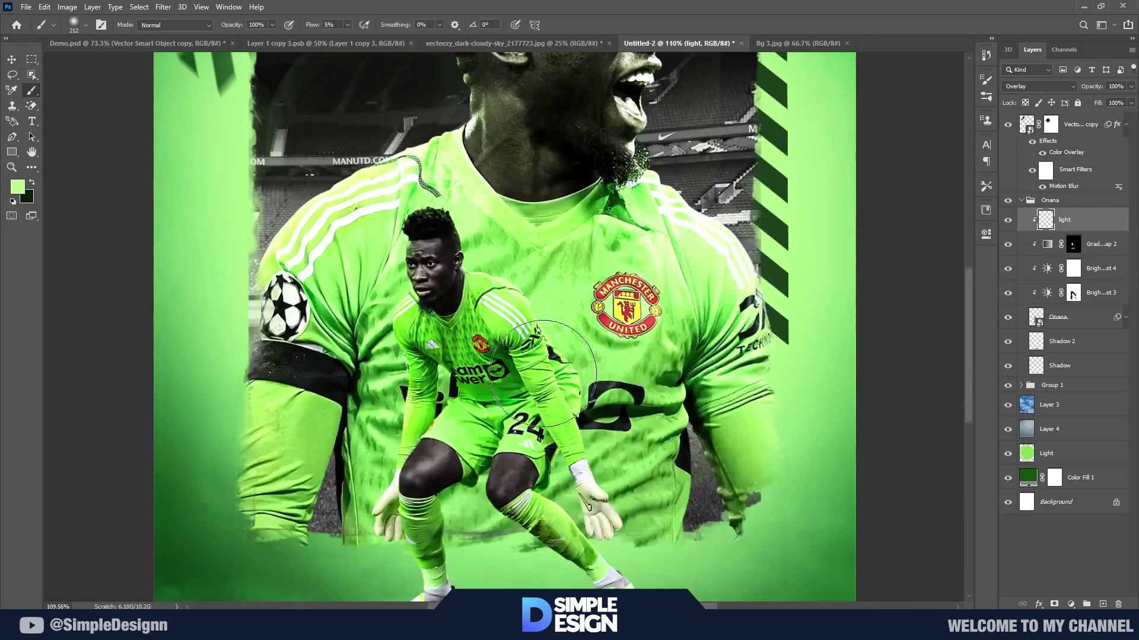
- Add an Overlay layer above 'light' and brush highlights onto the kneeling player
left_click(1103, 604)
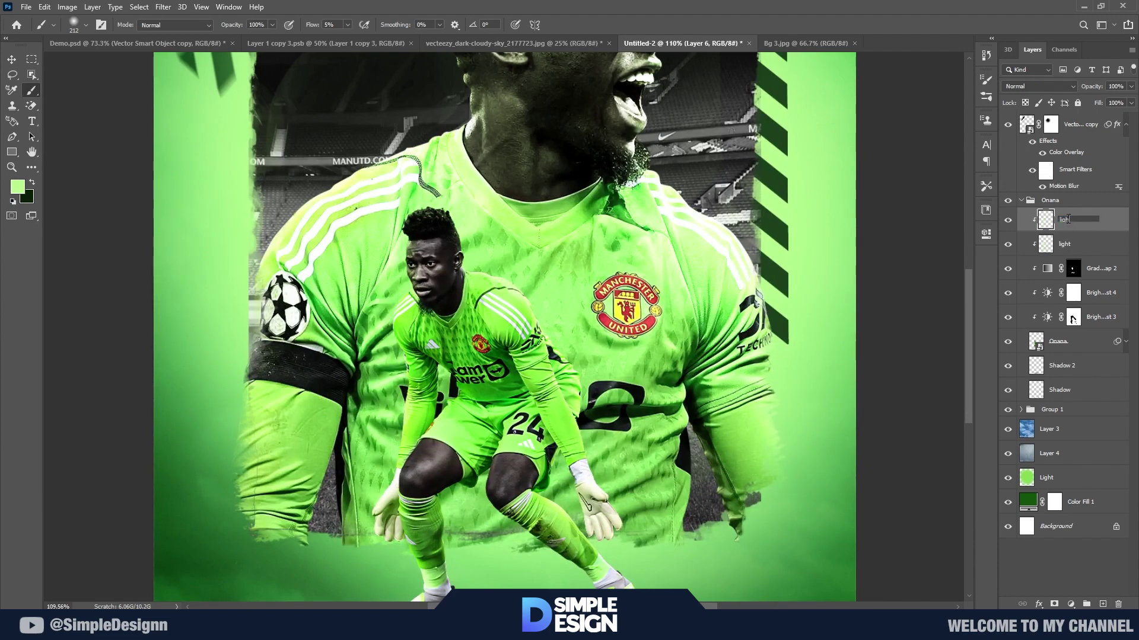
left_click(1037, 86)
left_click(1036, 228)
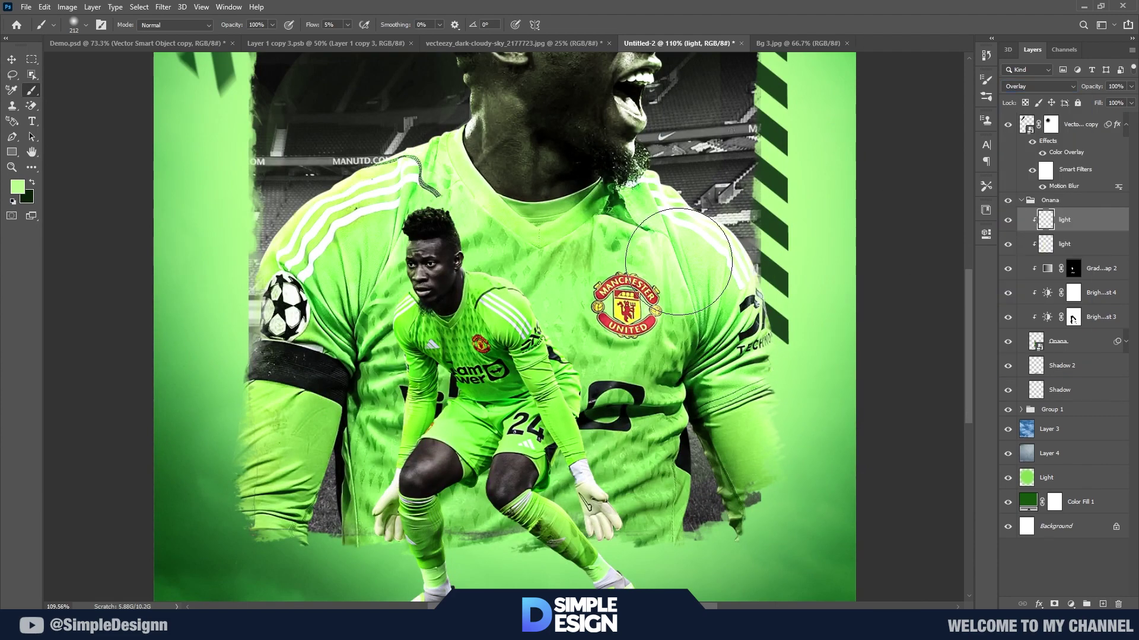
scroll(430, 276, "up", 3)
scroll(430, 275, "up", 3)
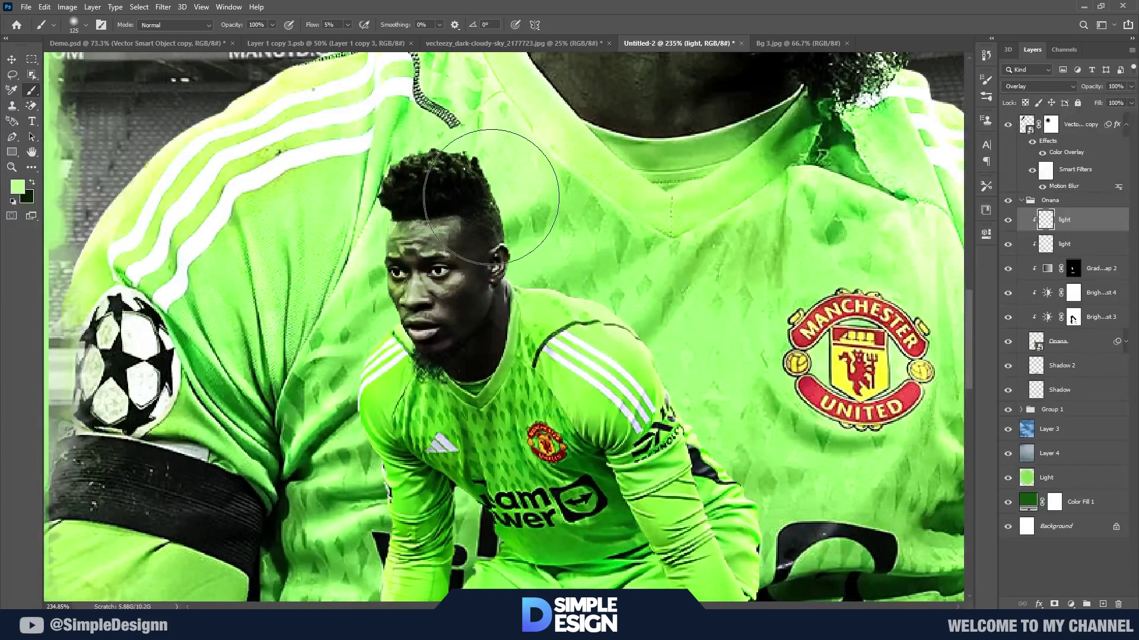
scroll(368, 338, "down", 2)
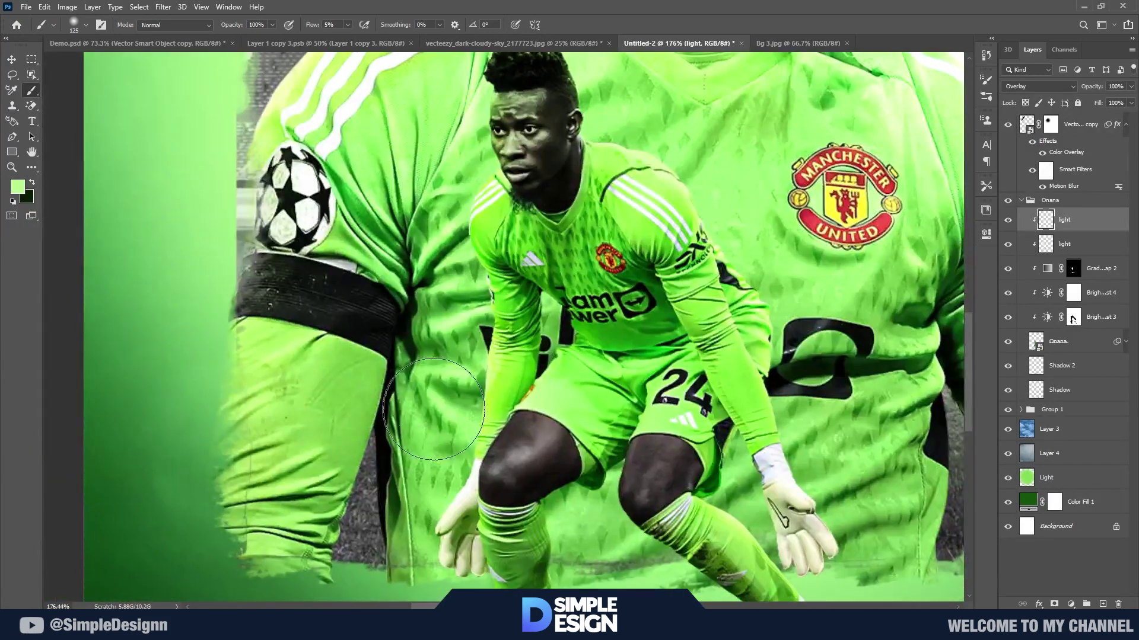
scroll(434, 409, "down", 2)
scroll(779, 517, "down", 2)
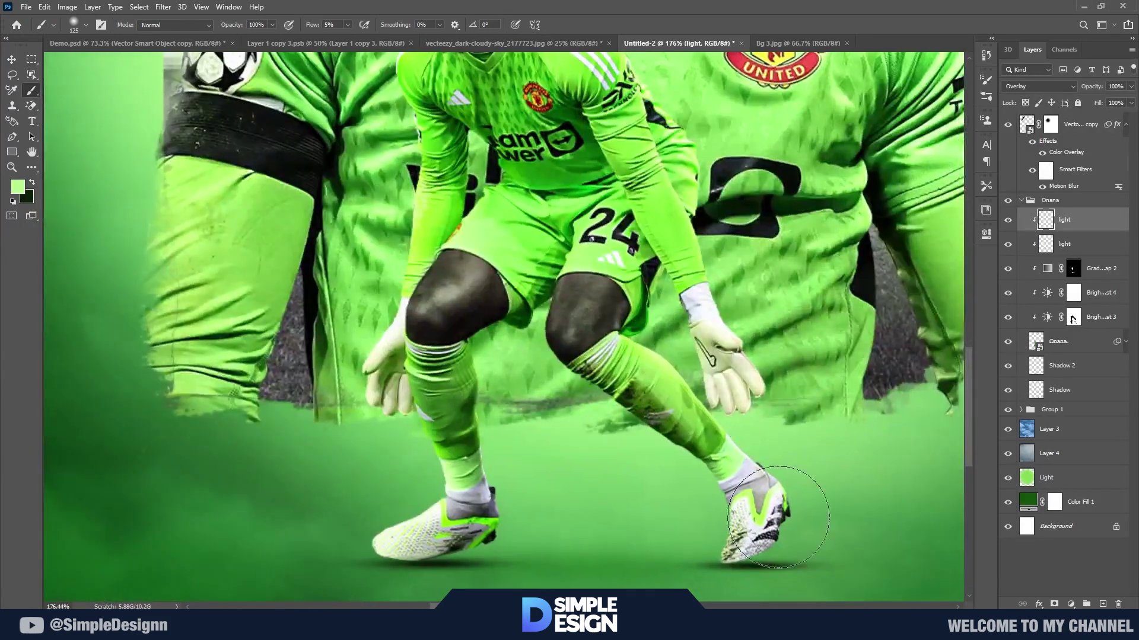
scroll(467, 448, "down", 2)
scroll(522, 460, "down", 2)
scroll(574, 471, "down", 1)
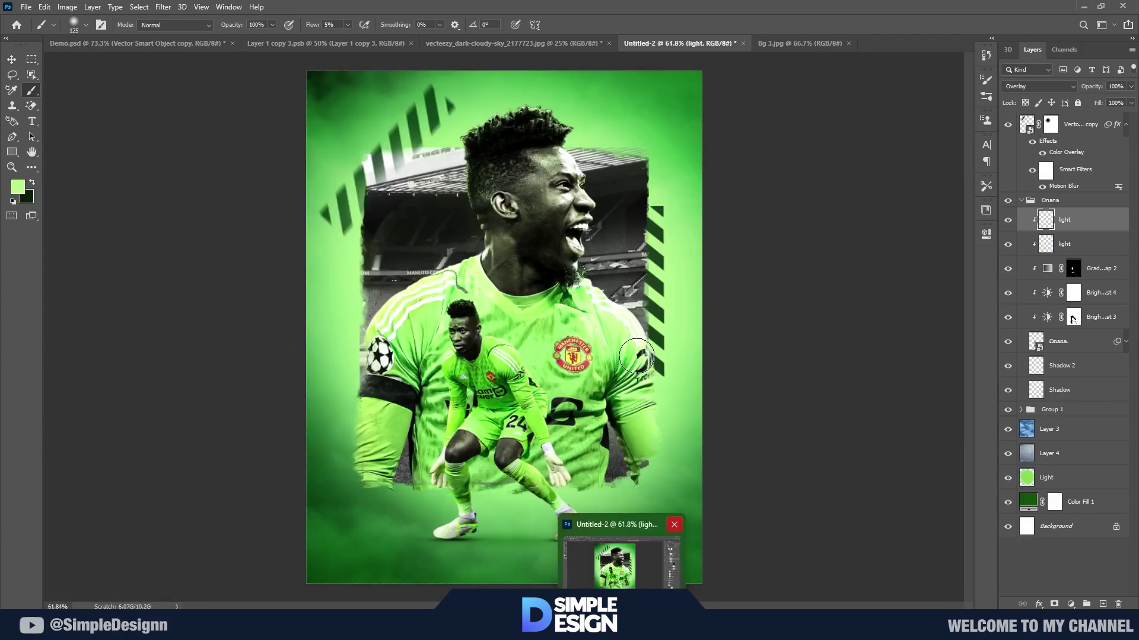
scroll(456, 573, "up", 1)
scroll(455, 573, "up", 1)
scroll(455, 572, "up", 2)
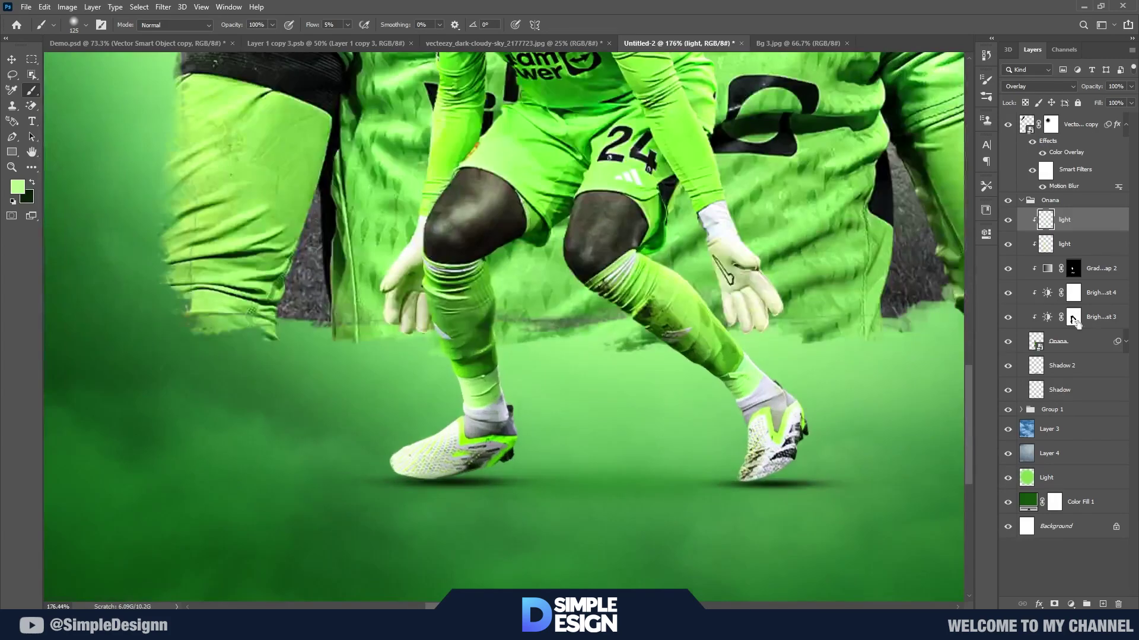
left_click(1007, 269)
- Add an Exposure adjustment of -1.02 above the Onana cutout layer
left_click(1008, 317)
left_click(1079, 343)
left_click(1071, 604)
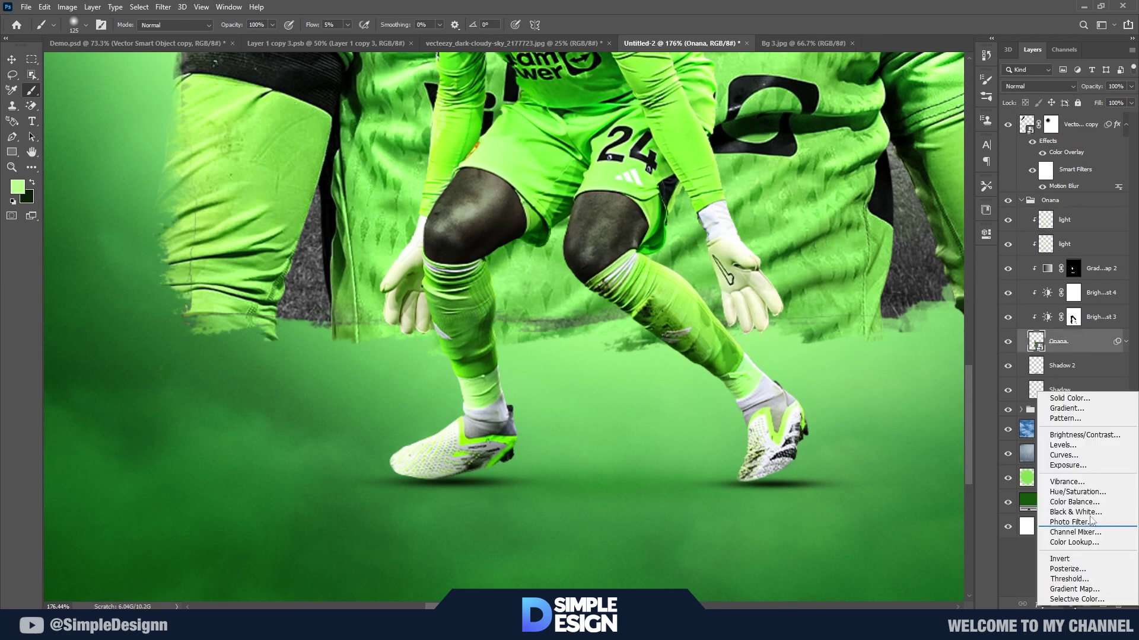
left_click(1067, 465)
left_click_drag(870, 298, 858, 298)
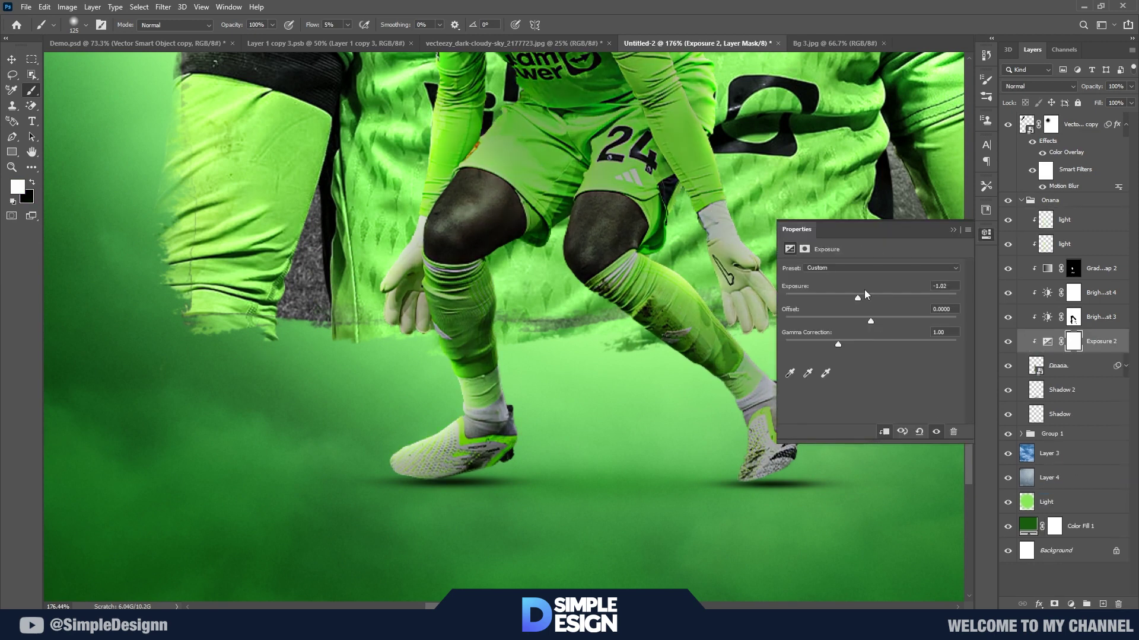
- Invert the Exposure mask and paint the darkening onto the boot heels and sides
key("ctrl+i")
scroll(523, 440, "up", 3)
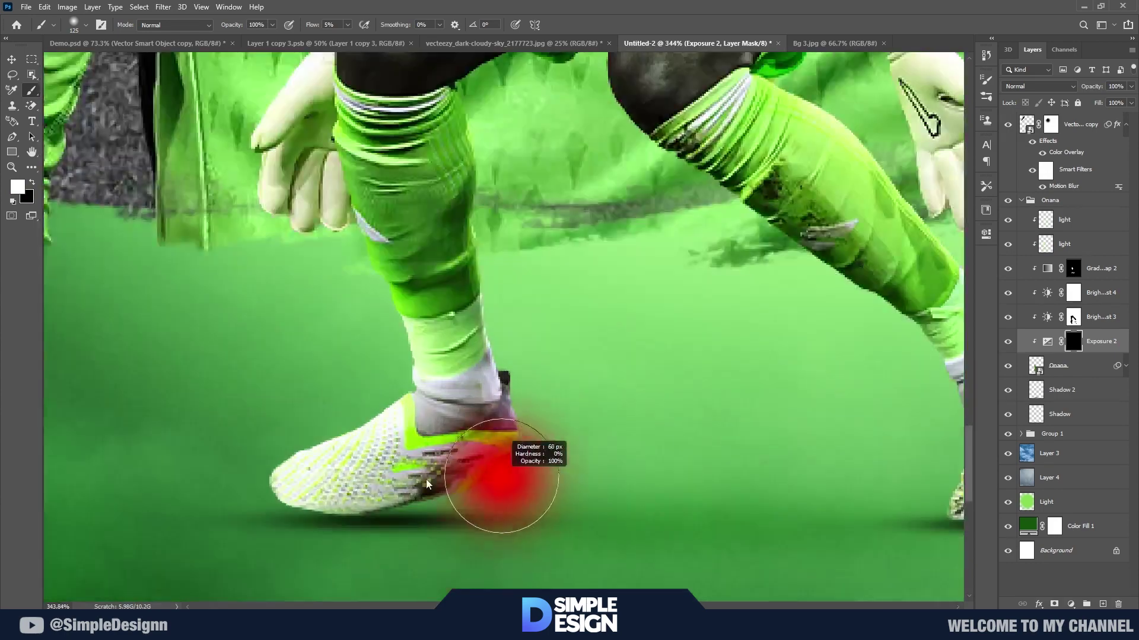
left_click_drag(532, 429, 481, 517)
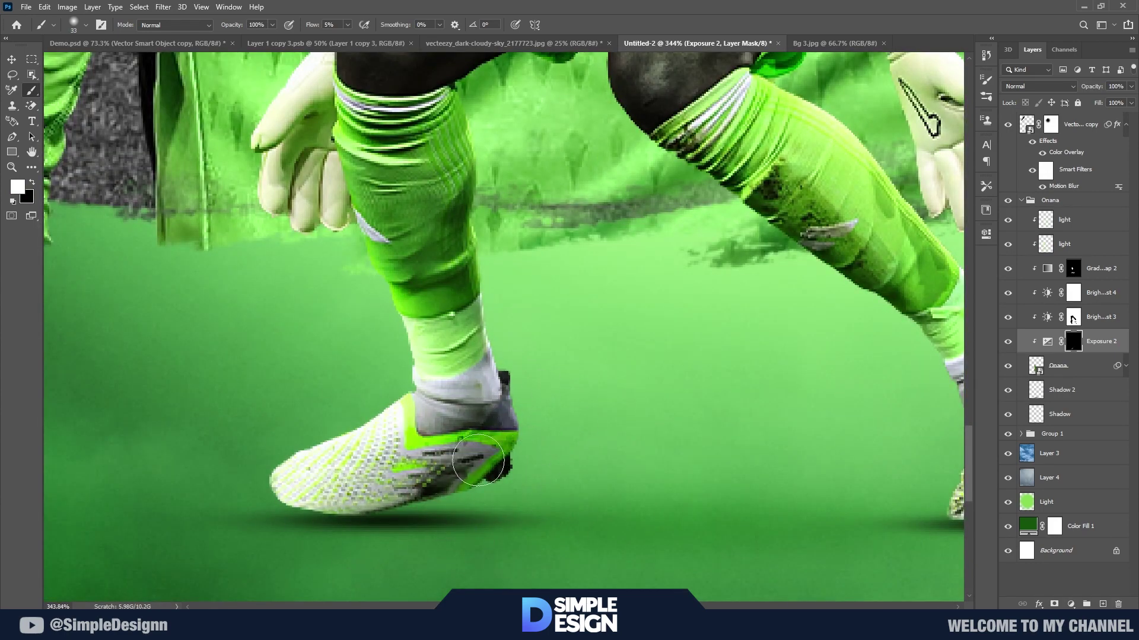
scroll(474, 356, "right", 5)
scroll(458, 389, "right", 1)
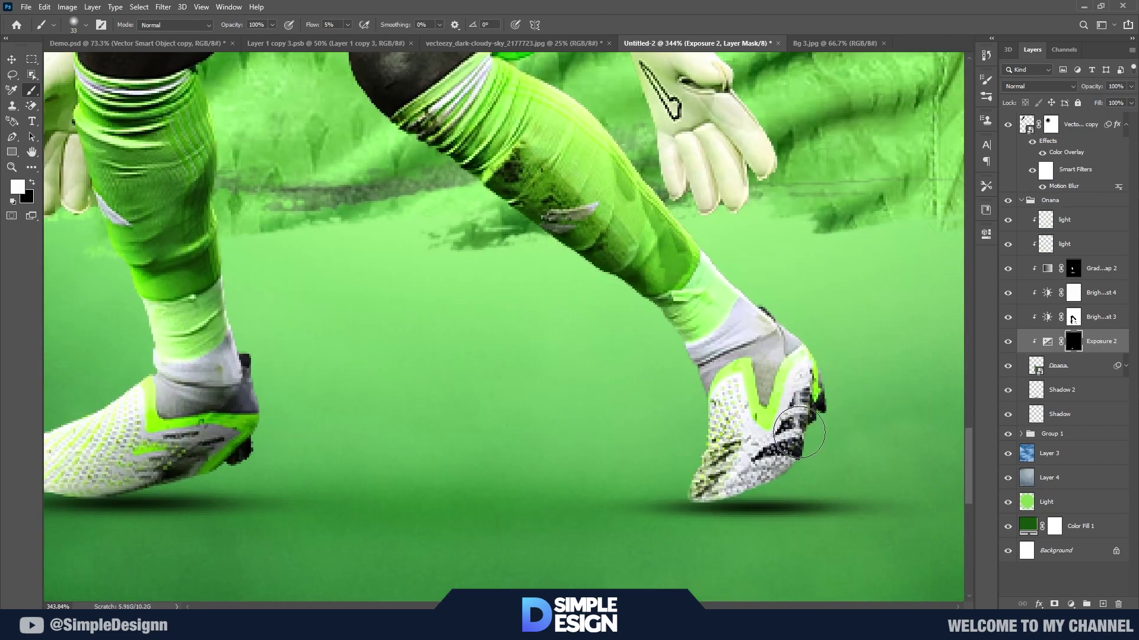
scroll(669, 415, "up", 2)
scroll(472, 273, "up", 3)
scroll(391, 282, "left", 1)
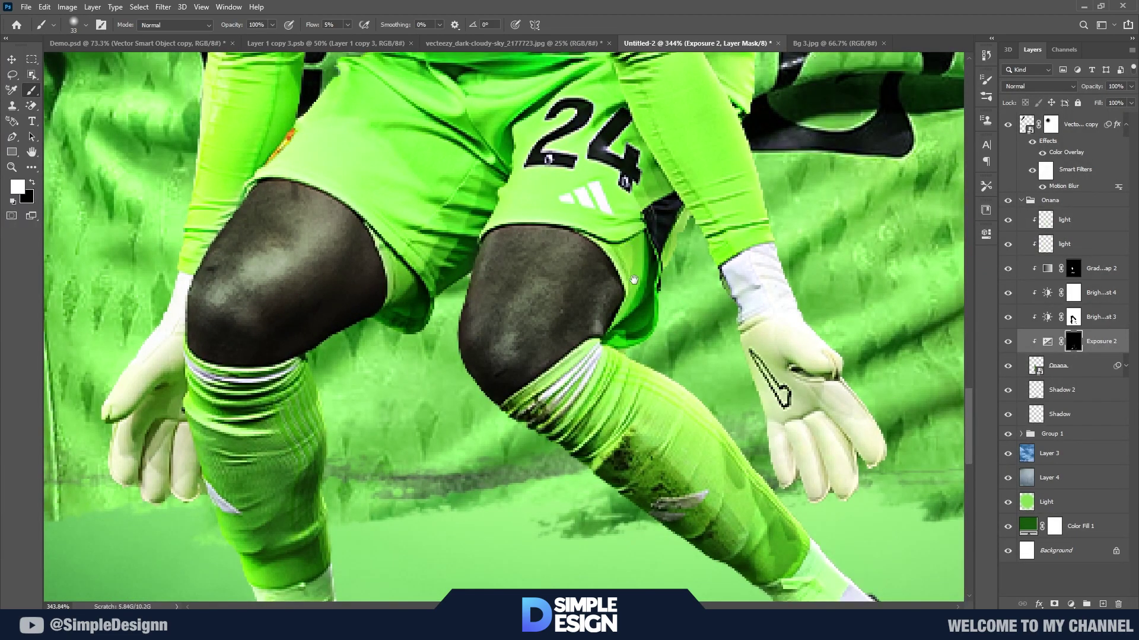
scroll(633, 280, "up", 3)
scroll(584, 317, "up", 3)
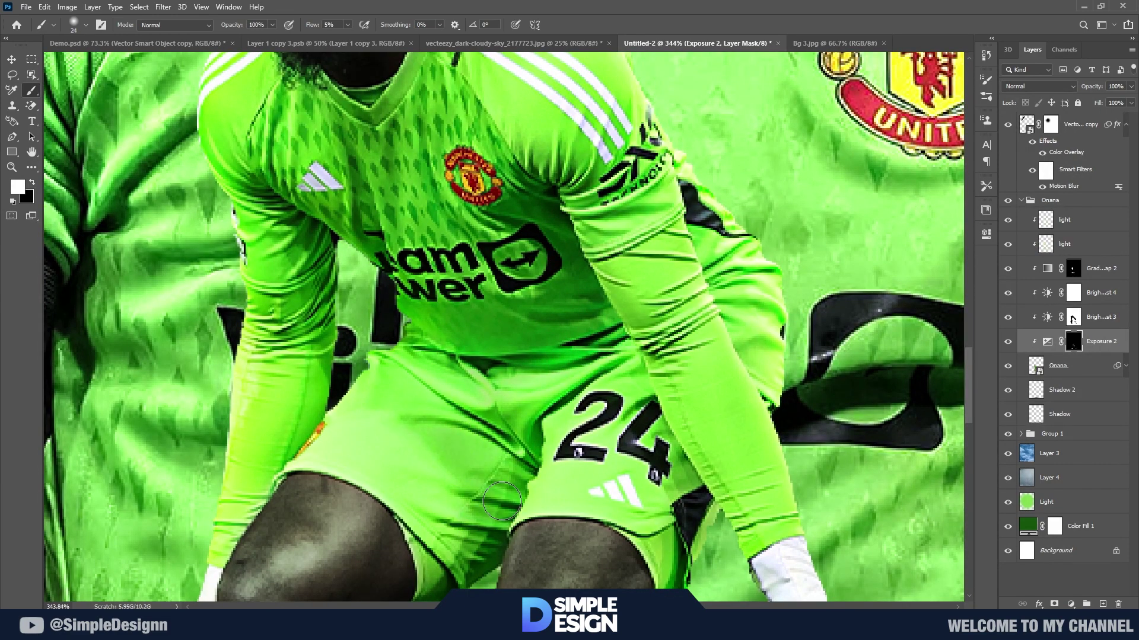
scroll(372, 250, "left", 1)
scroll(354, 266, "up", 2)
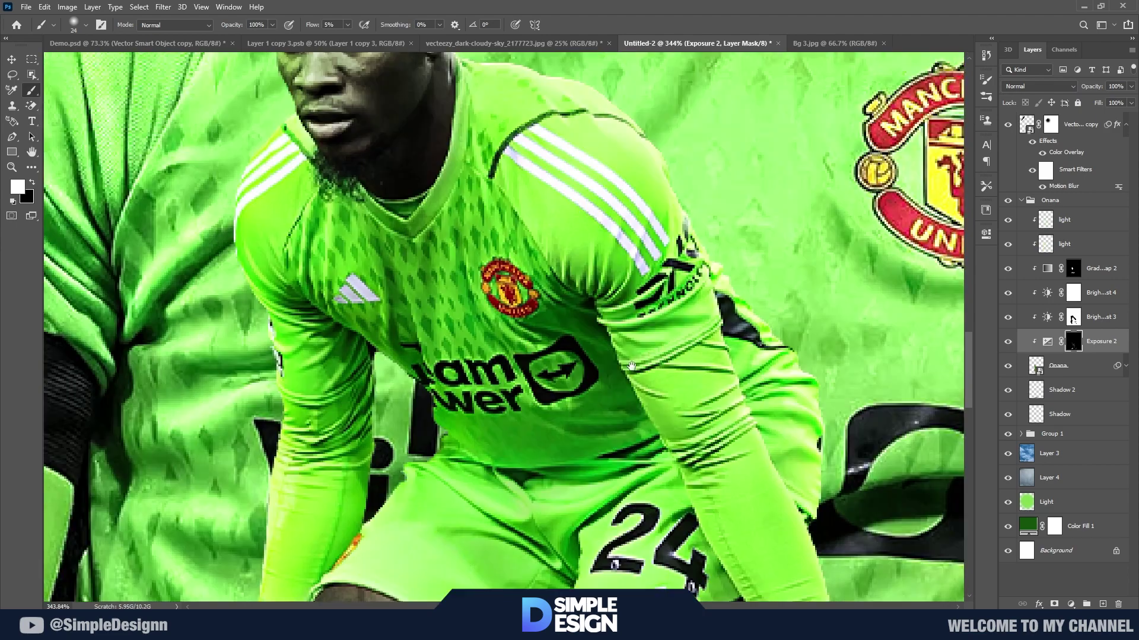
scroll(415, 332, "up", 2)
scroll(415, 332, "left", 1)
scroll(444, 365, "down", 2)
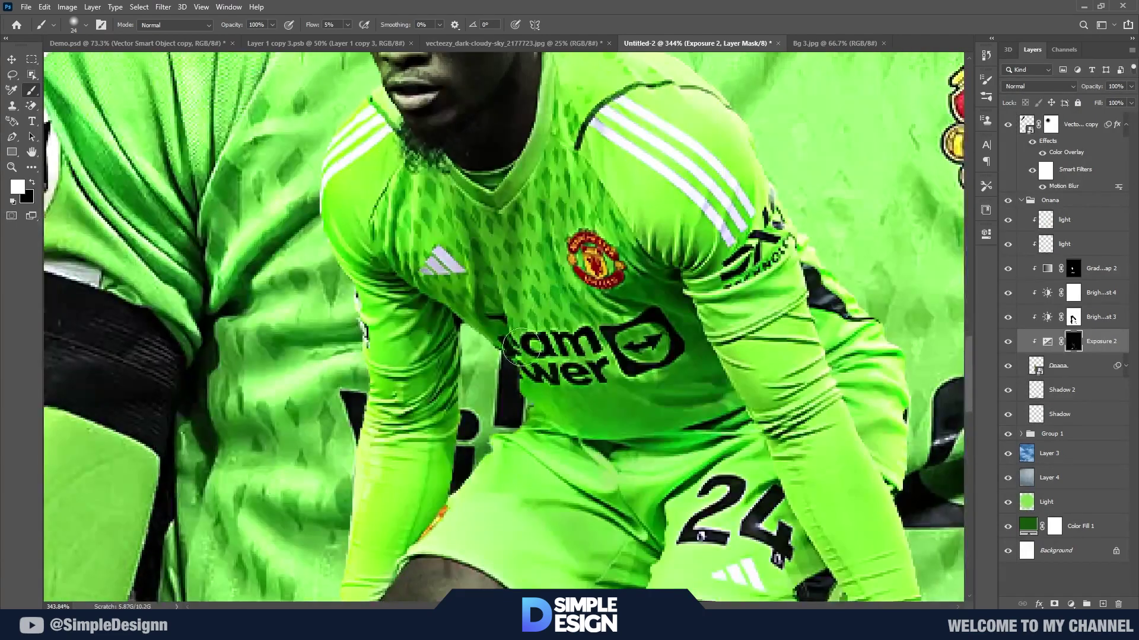
scroll(681, 409, "down", 2)
scroll(593, 398, "down", 3)
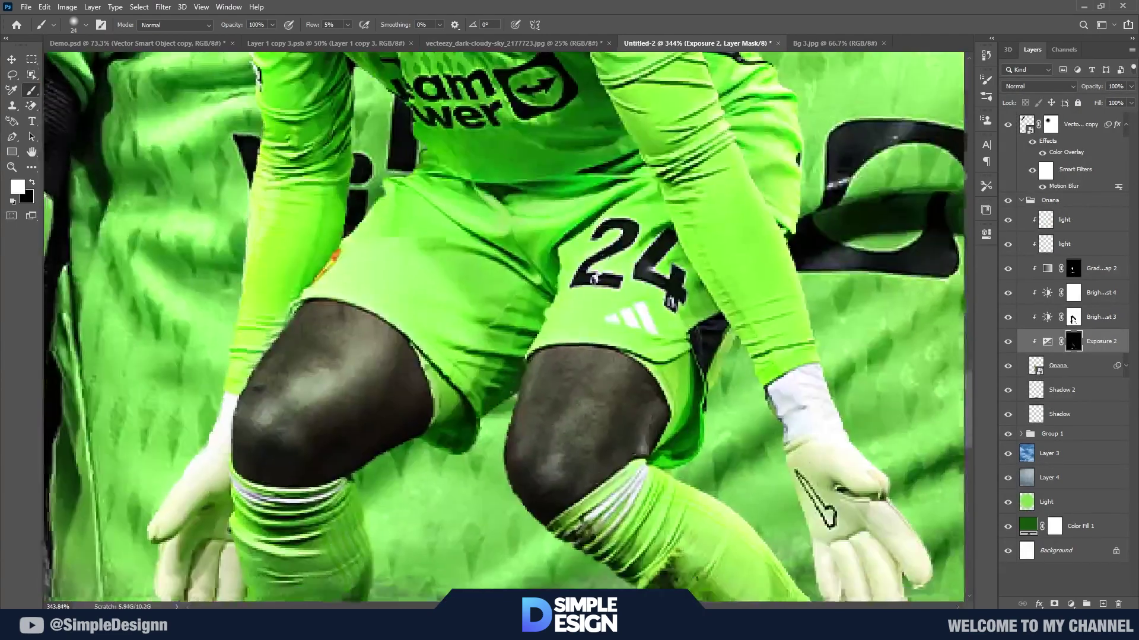
scroll(534, 389, "down", 1)
scroll(477, 380, "down", 3)
scroll(464, 369, "down", 5)
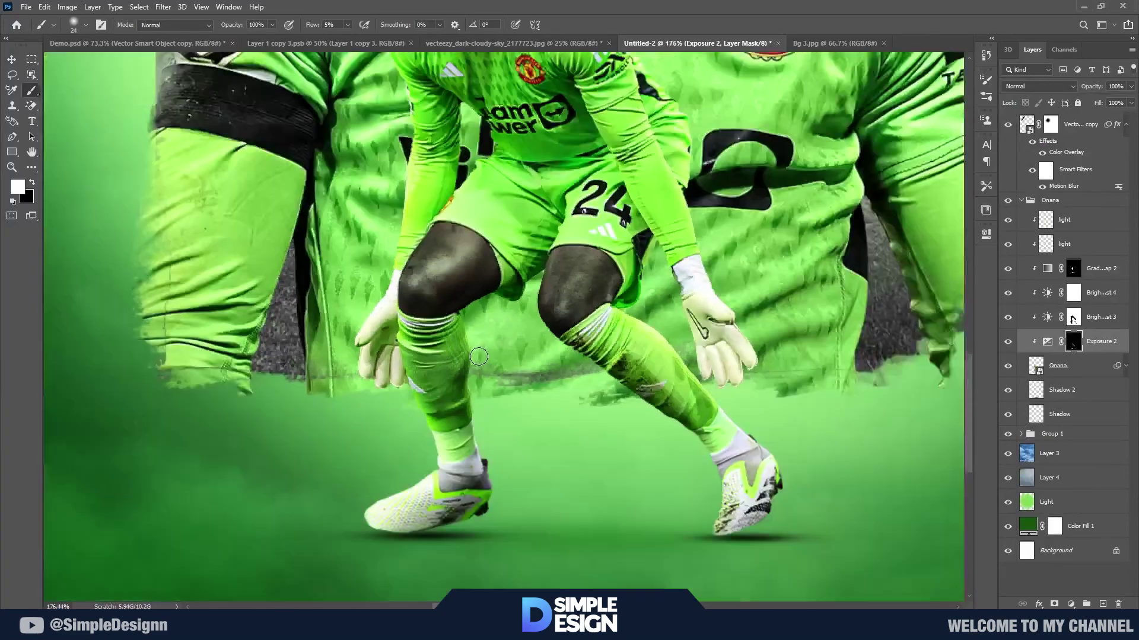
scroll(480, 427, "up", 5)
scroll(488, 458, "up", 2)
left_click_drag(486, 230, 528, 426)
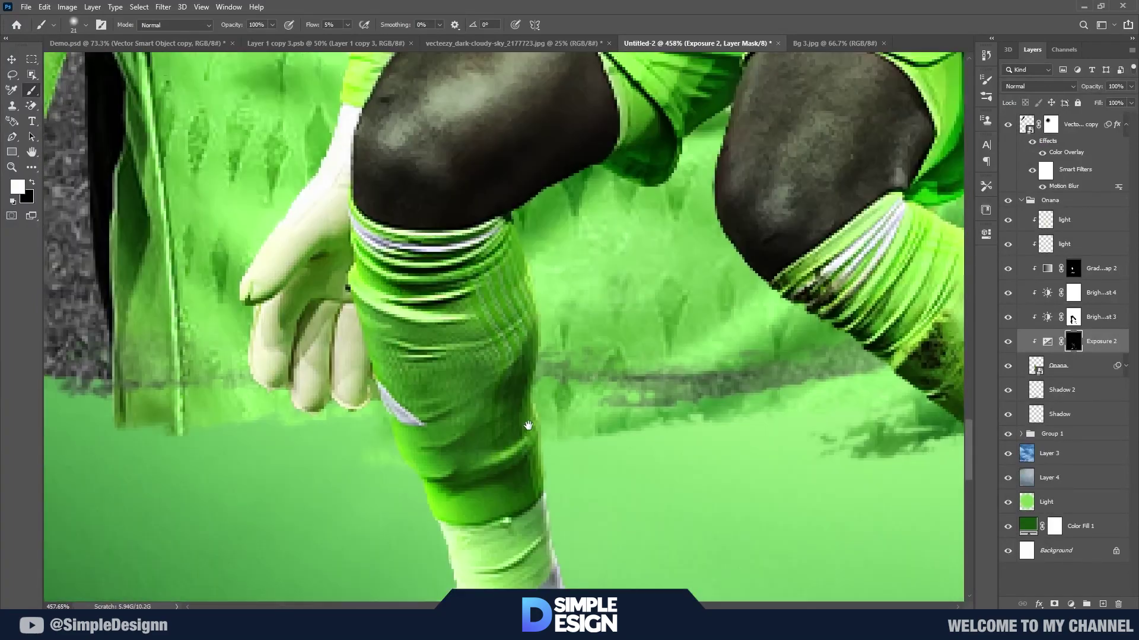
scroll(328, 296, "down", 3)
scroll(474, 207, "up", 3)
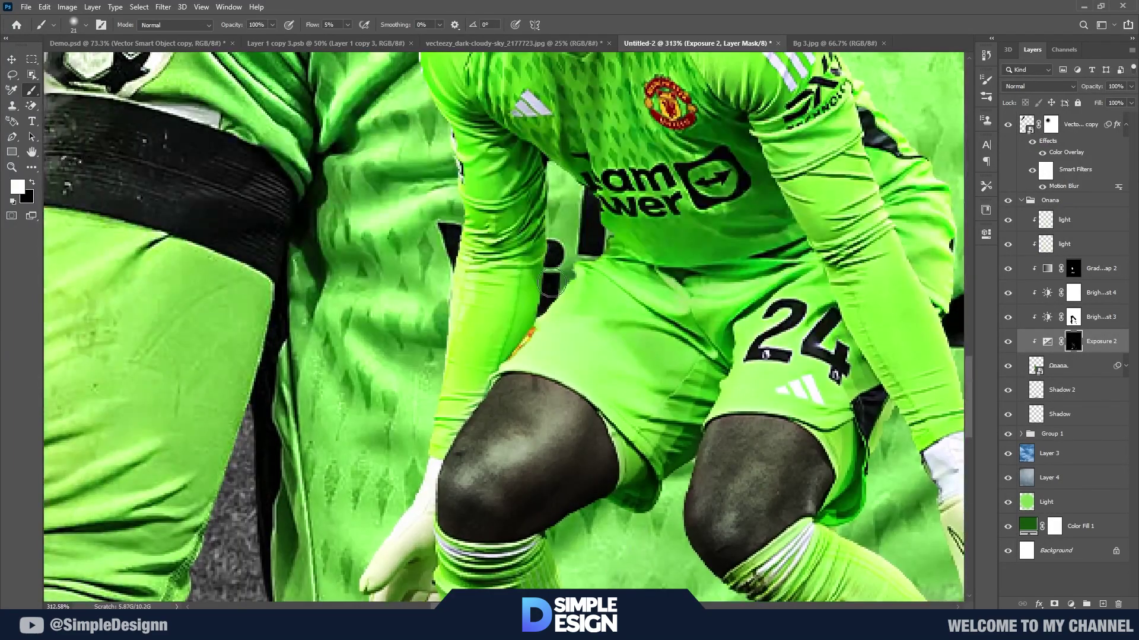
scroll(604, 132, "up", 2)
scroll(559, 232, "down", 3)
scroll(500, 506, "down", 1)
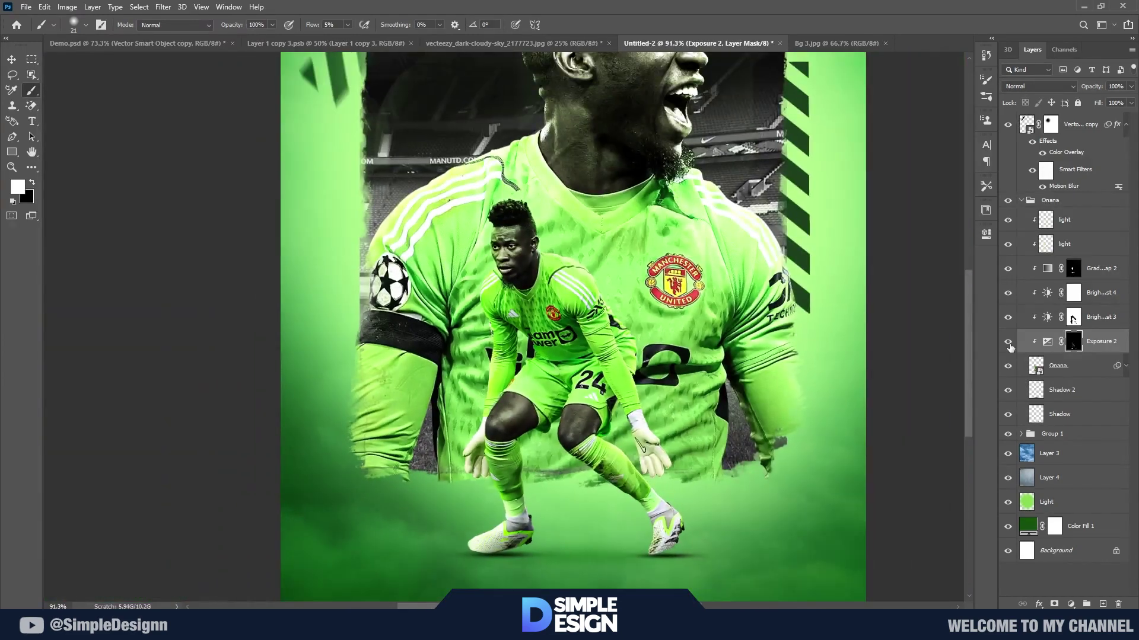
scroll(500, 506, "down", 2)
scroll(492, 445, "up", 4)
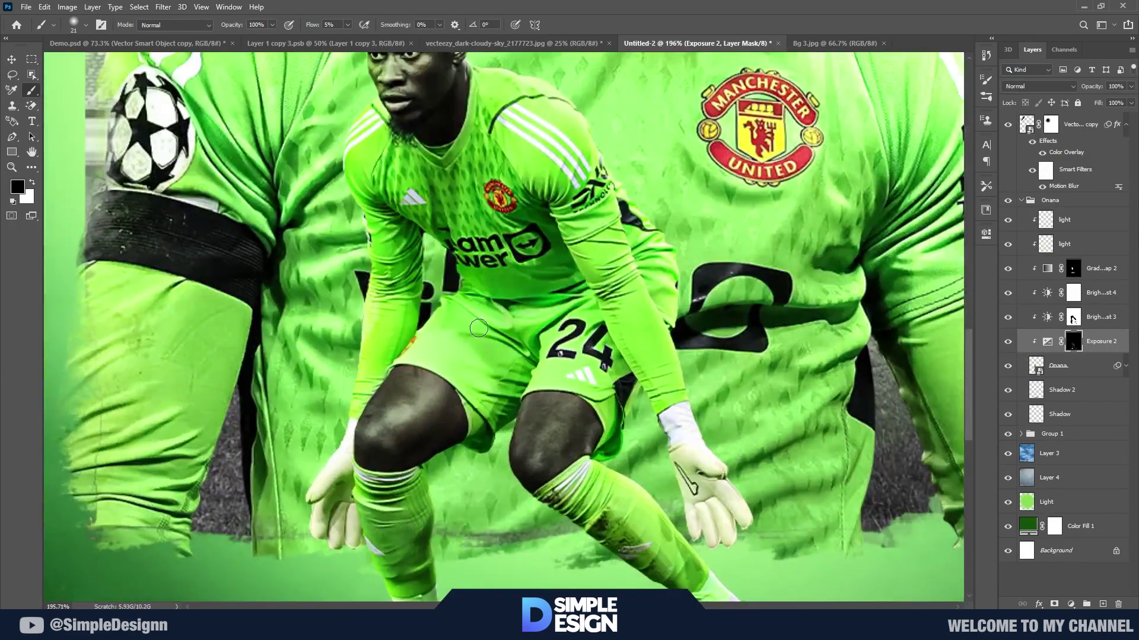
scroll(466, 320, "down", 2)
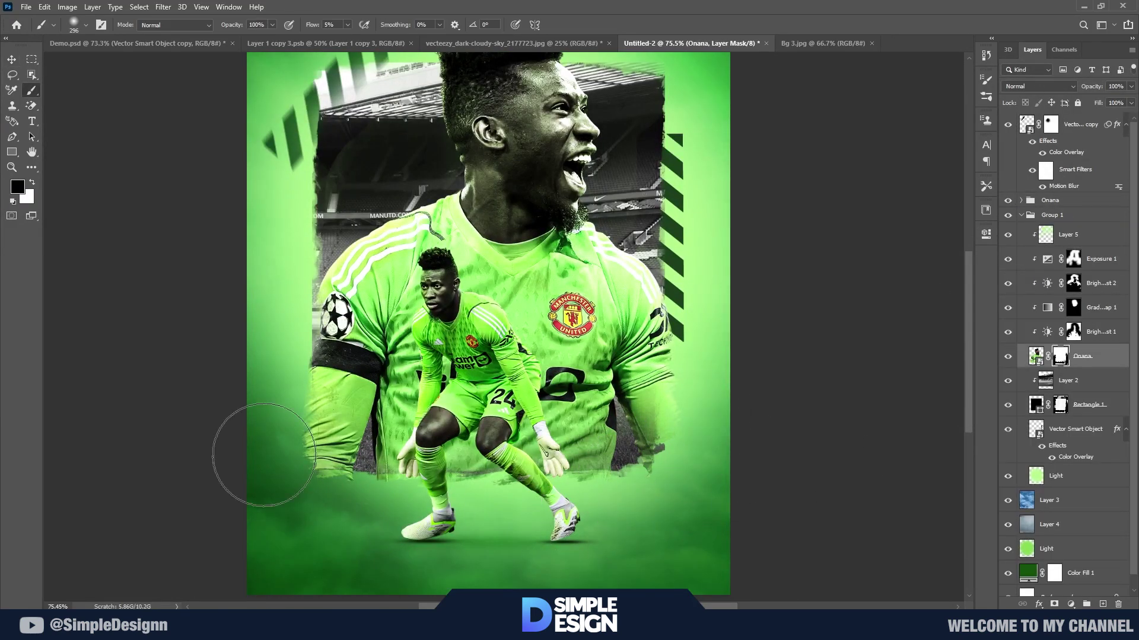
- Soften the big arm's lower edge and add a layer mask to Layer 2
left_click_drag(254, 457, 300, 508)
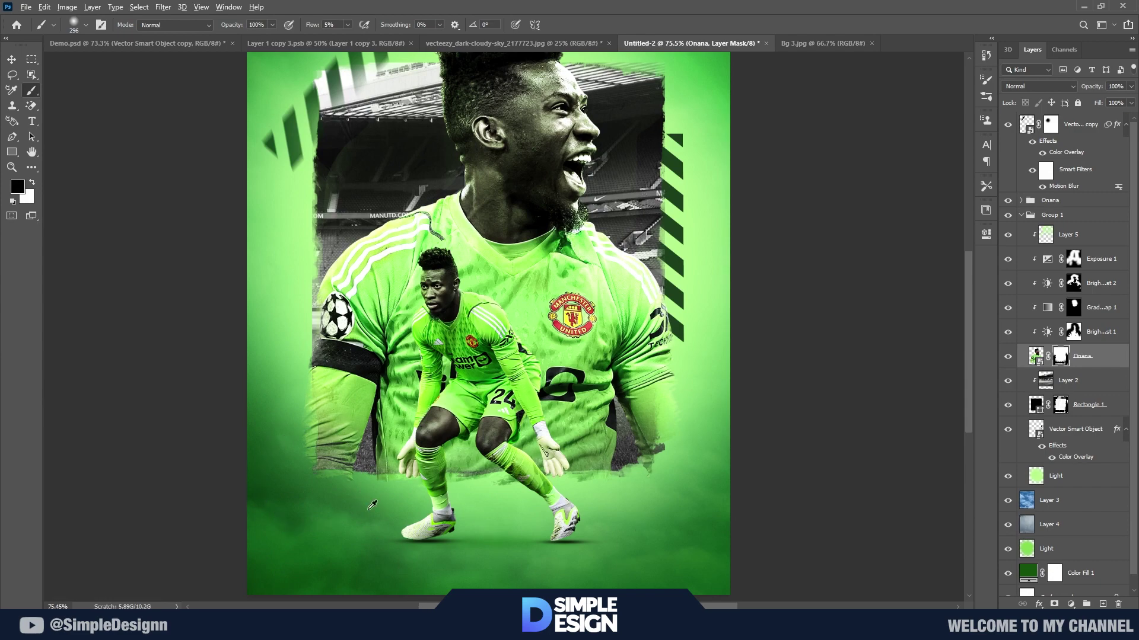
scroll(372, 504, "up", 3)
left_click(1067, 380)
left_click(1053, 603)
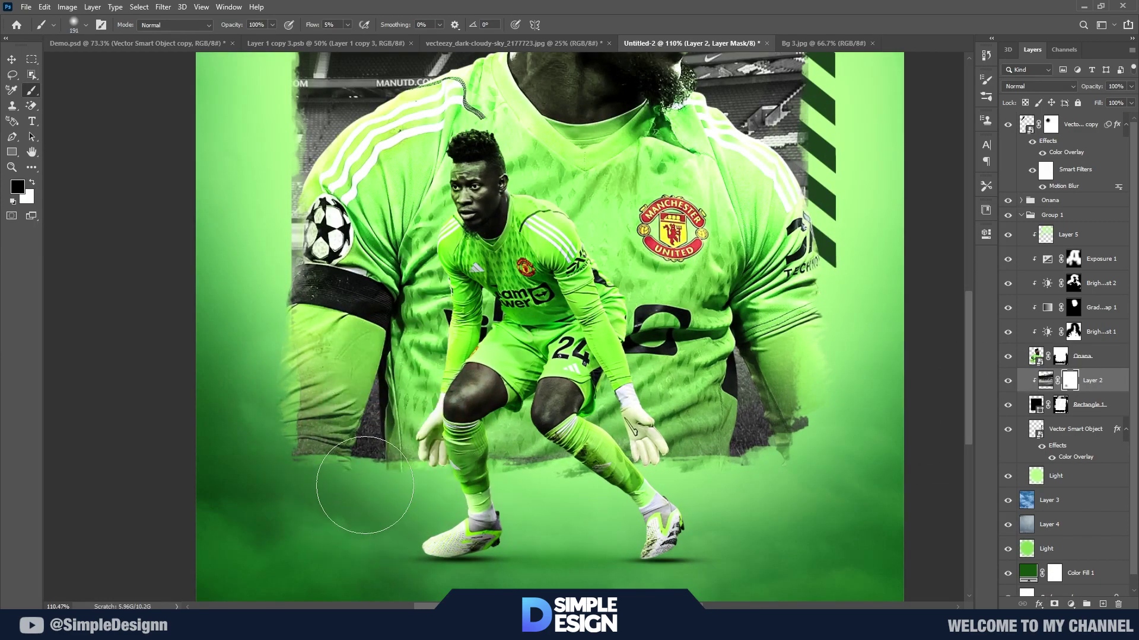
- Fade the portrait frame's lower edge into the green haze on Rectangle 1's mask
left_click(1060, 405)
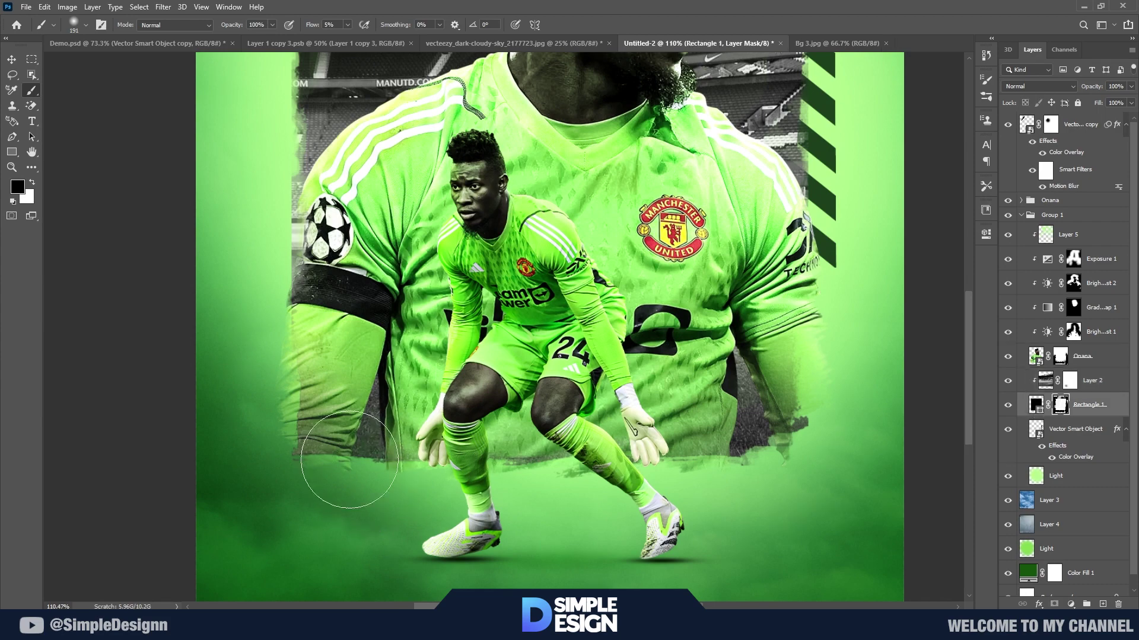
scroll(380, 503, "down", 1)
scroll(489, 515, "down", 1)
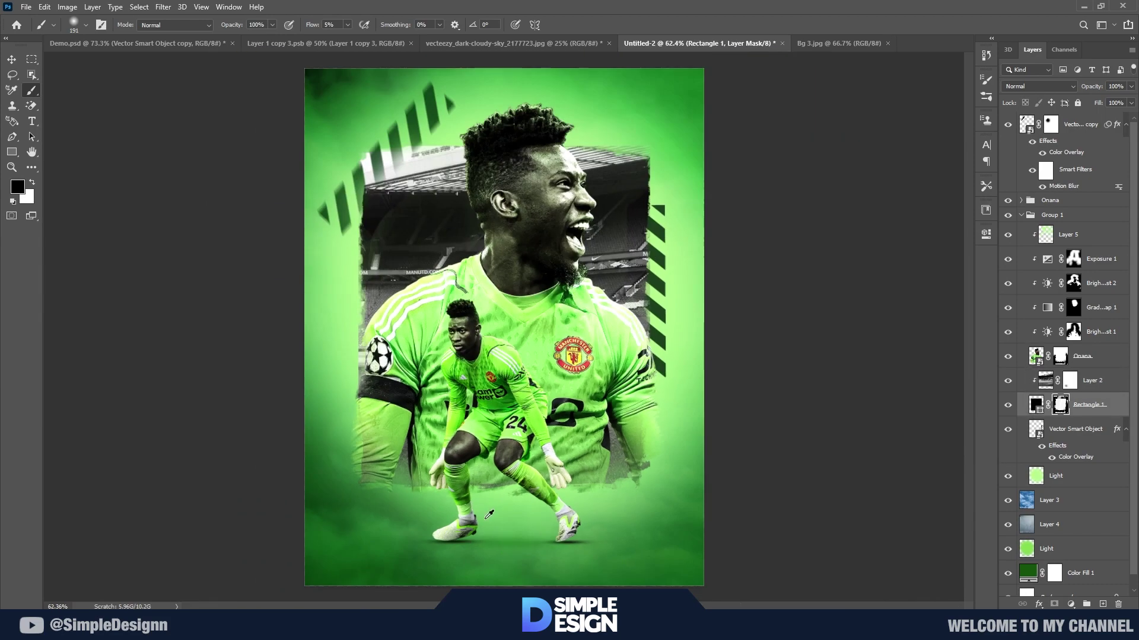
scroll(564, 481, "up", 1)
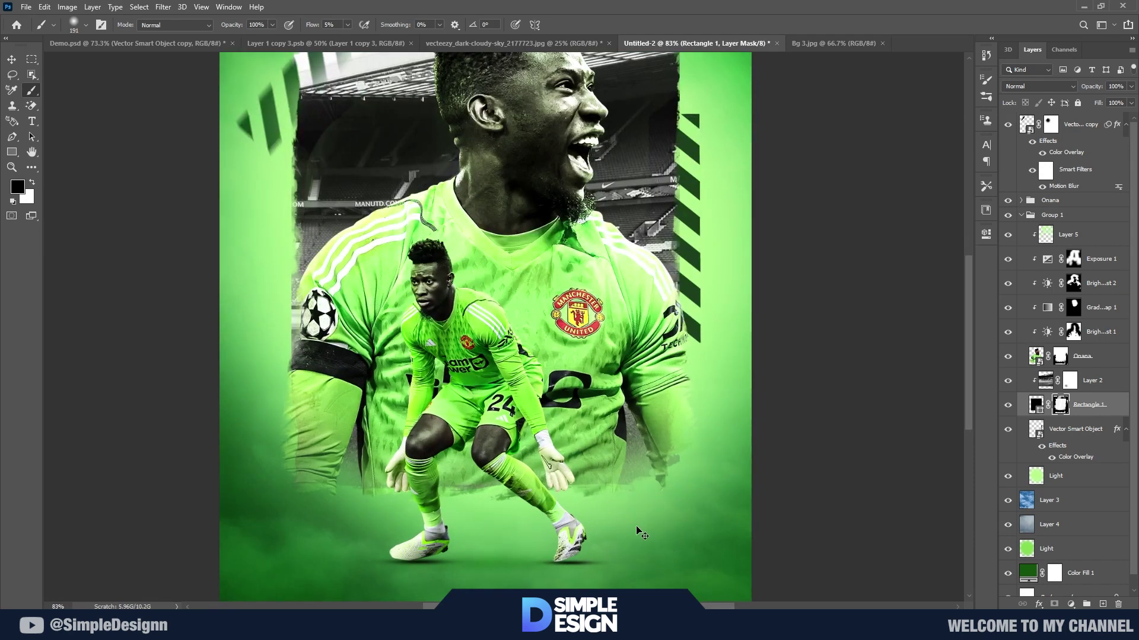
key("ctrl+z")
key("ctrl+z")
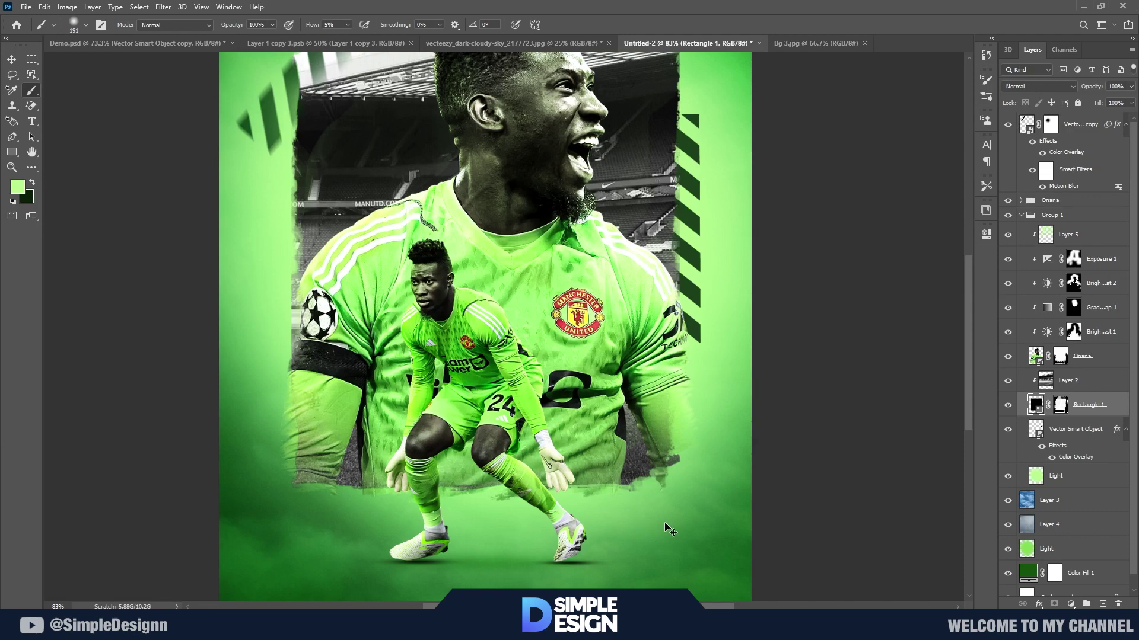
scroll(597, 525, "up", 2)
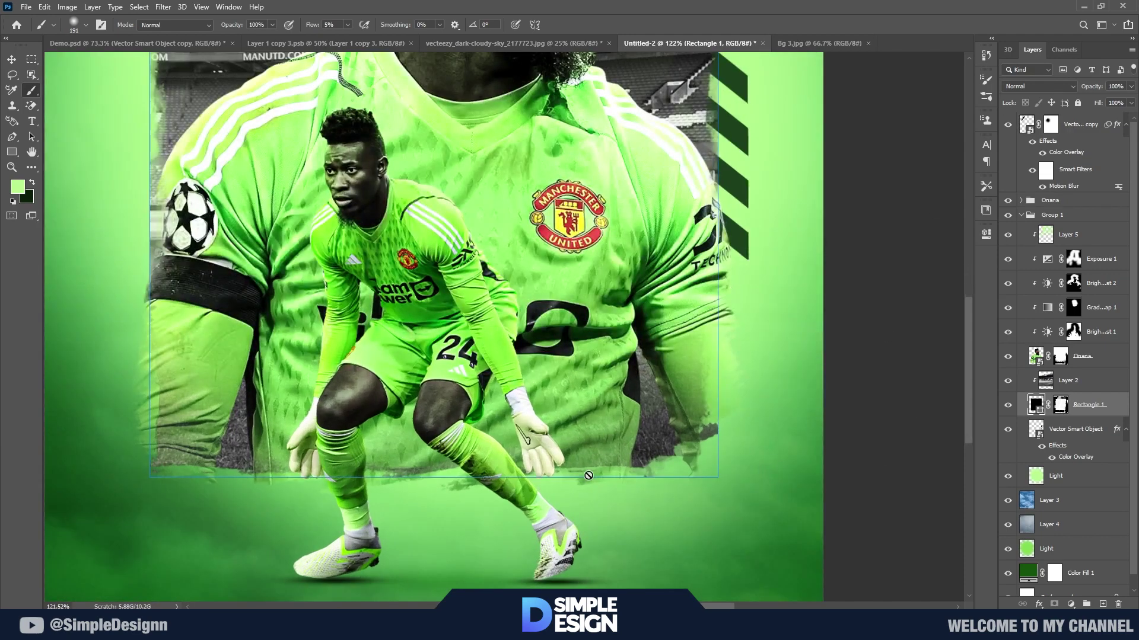
scroll(588, 475, "up", 2)
key("v")
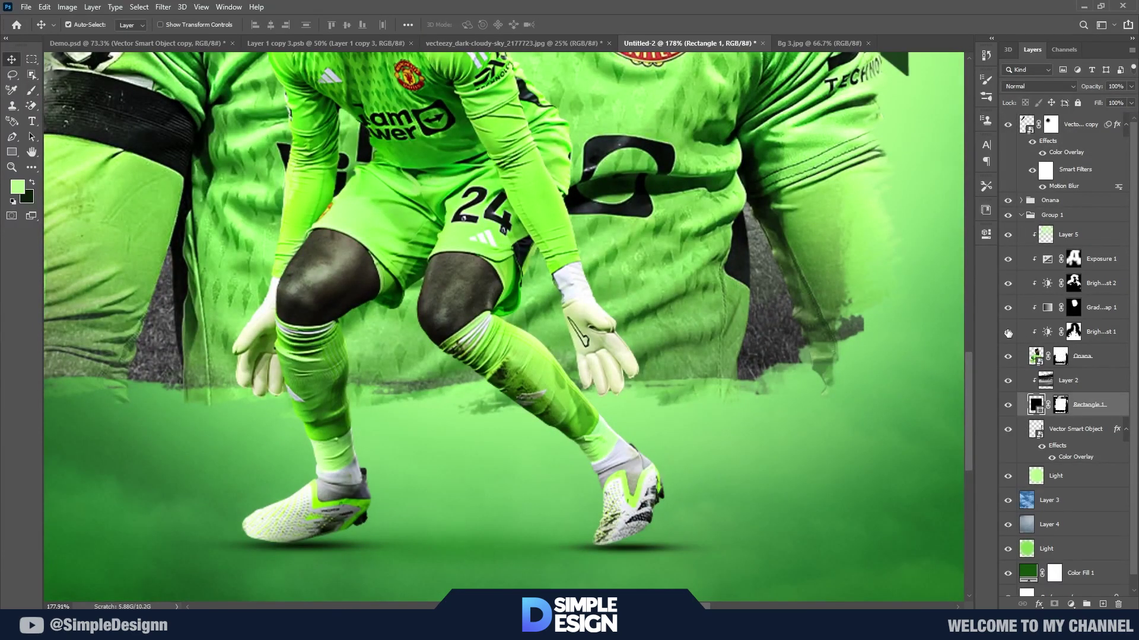
left_click(1008, 332)
left_click(526, 367)
left_click(1007, 229)
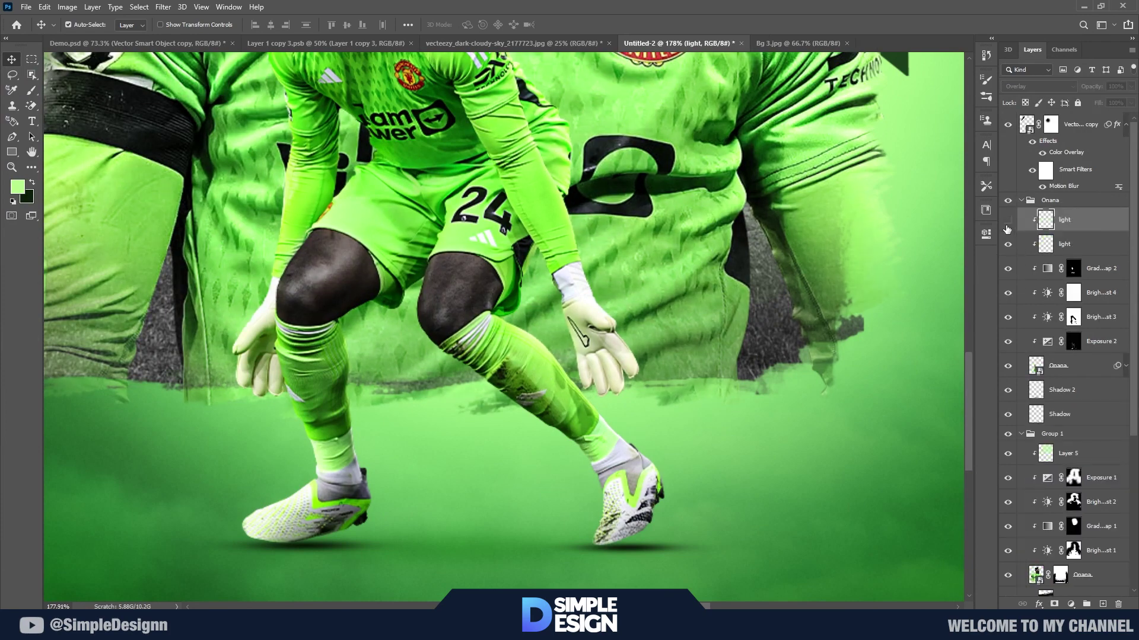
left_click(1007, 229)
key("ctrl+0")
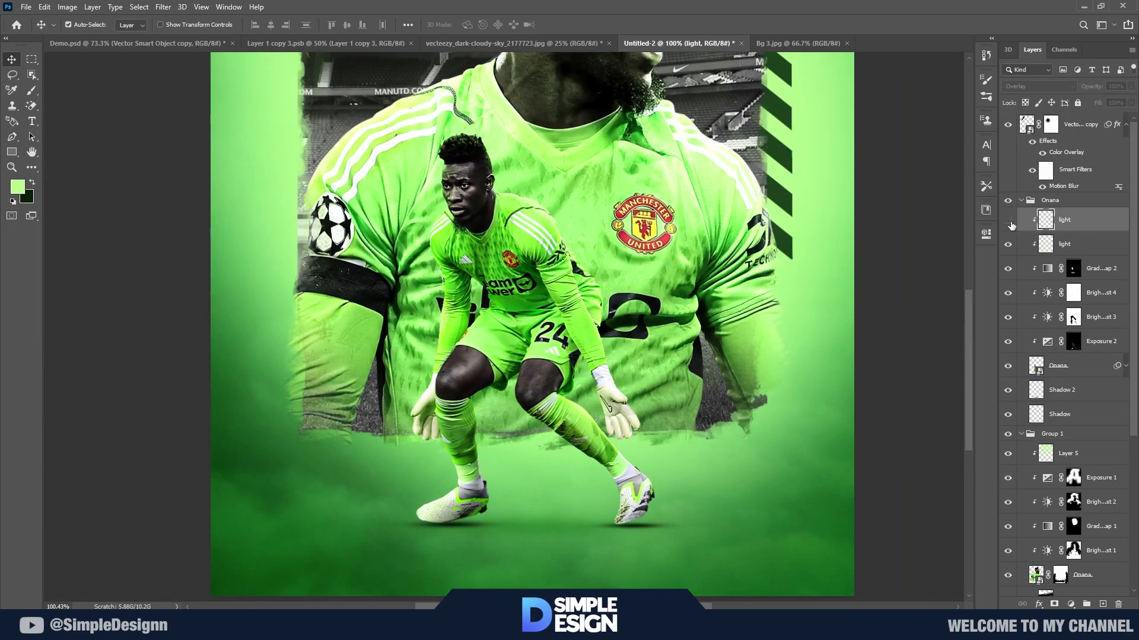
left_click(1008, 223)
left_click(1007, 347)
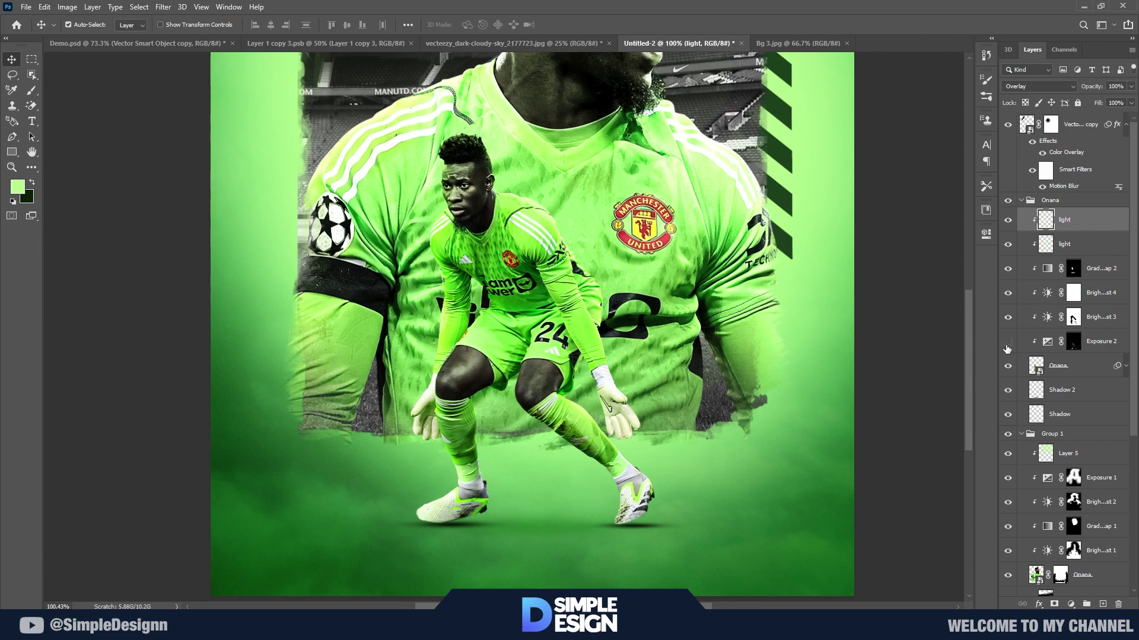
left_click(1007, 347)
scroll(503, 515, "down", 2)
scroll(503, 515, "down", 1)
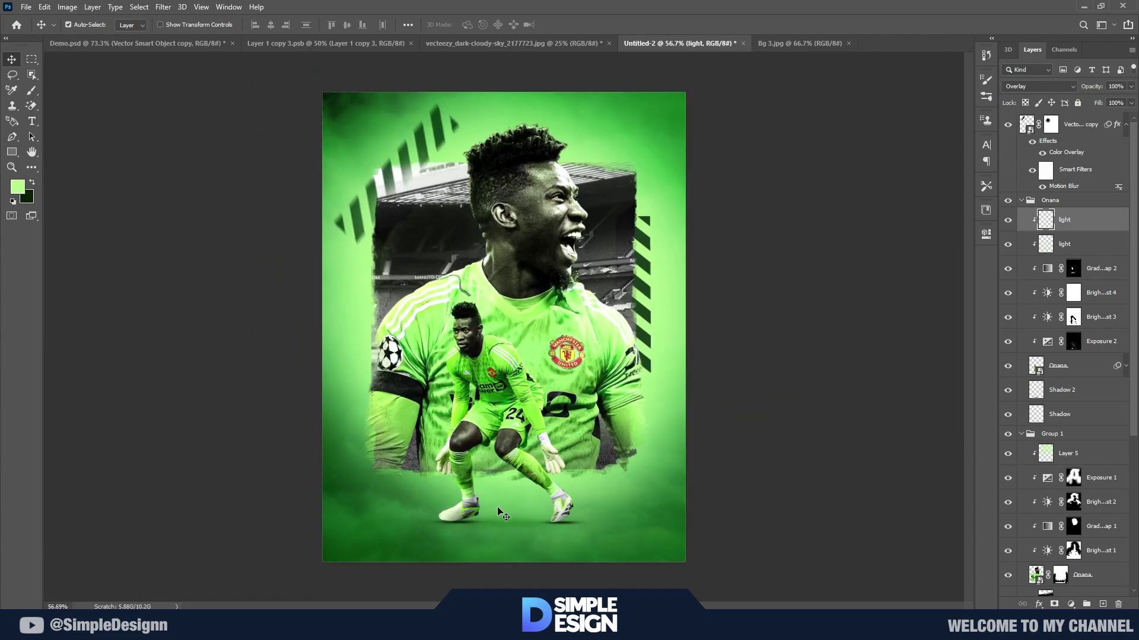
scroll(547, 497, "up", 1)
left_click(1021, 201)
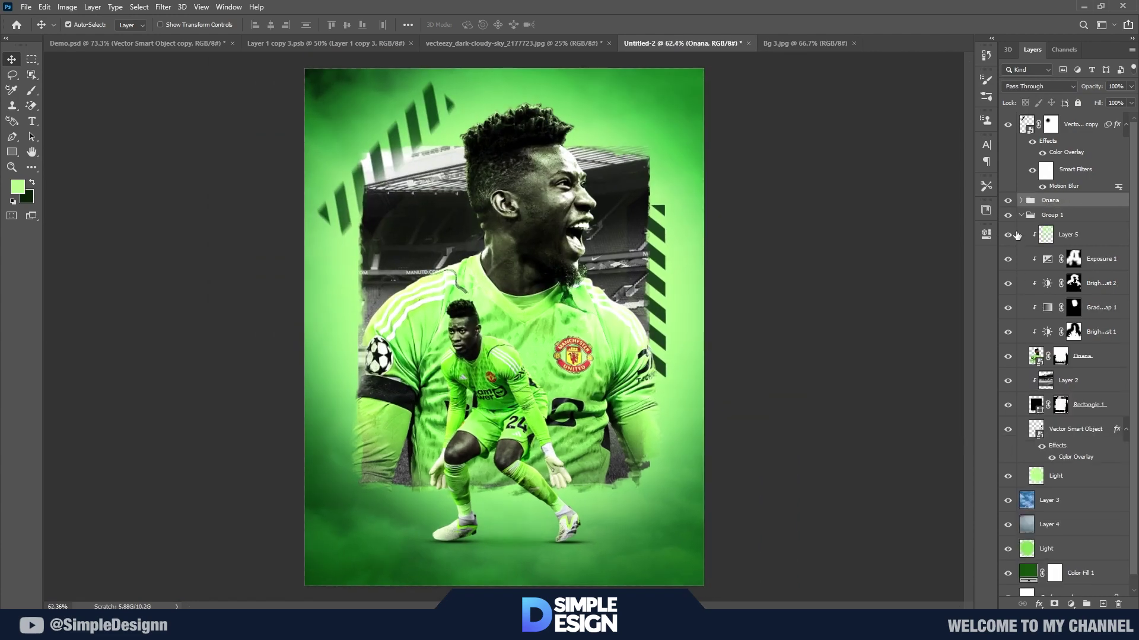
scroll(519, 459, "up", 3)
scroll(358, 465, "up", 4)
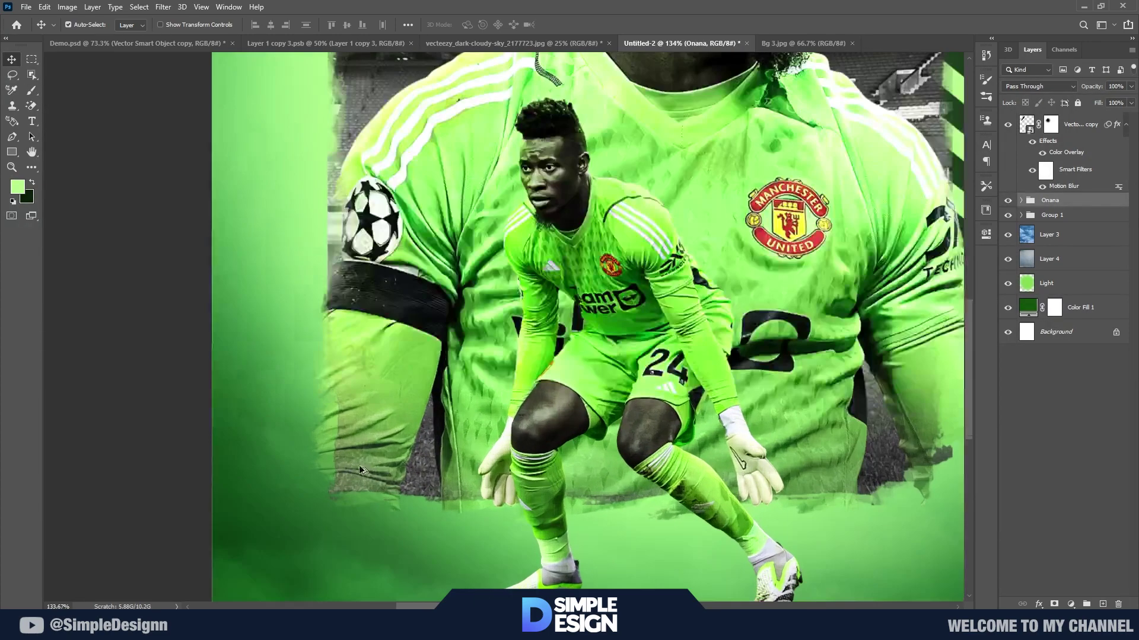
left_click(393, 396)
left_click(1062, 358)
scroll(710, 475, "down", 1)
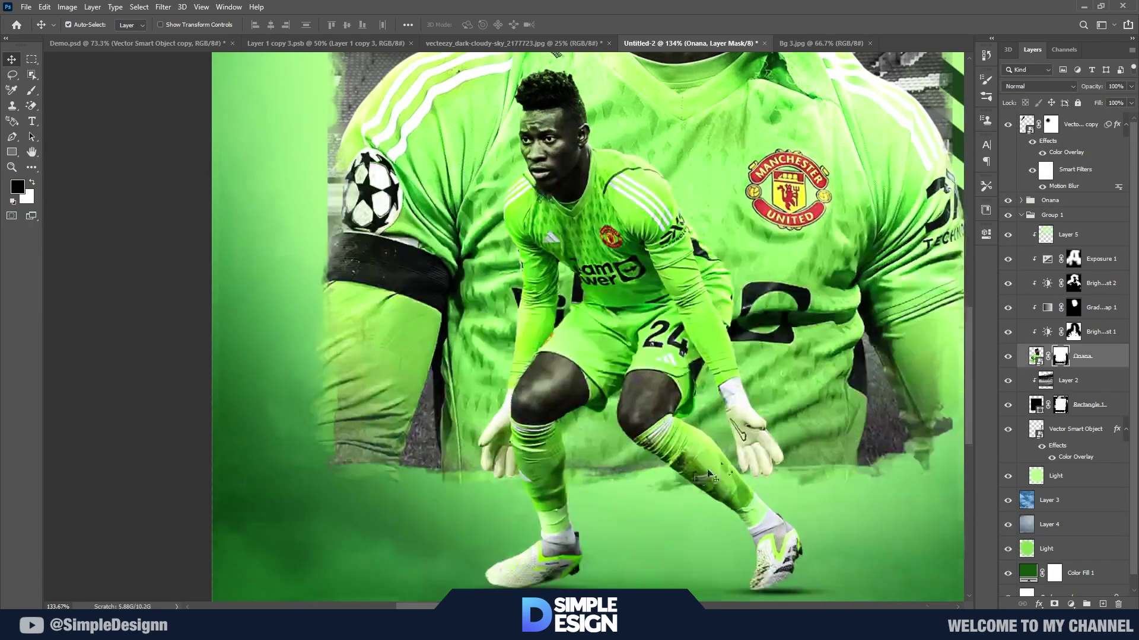
key("b")
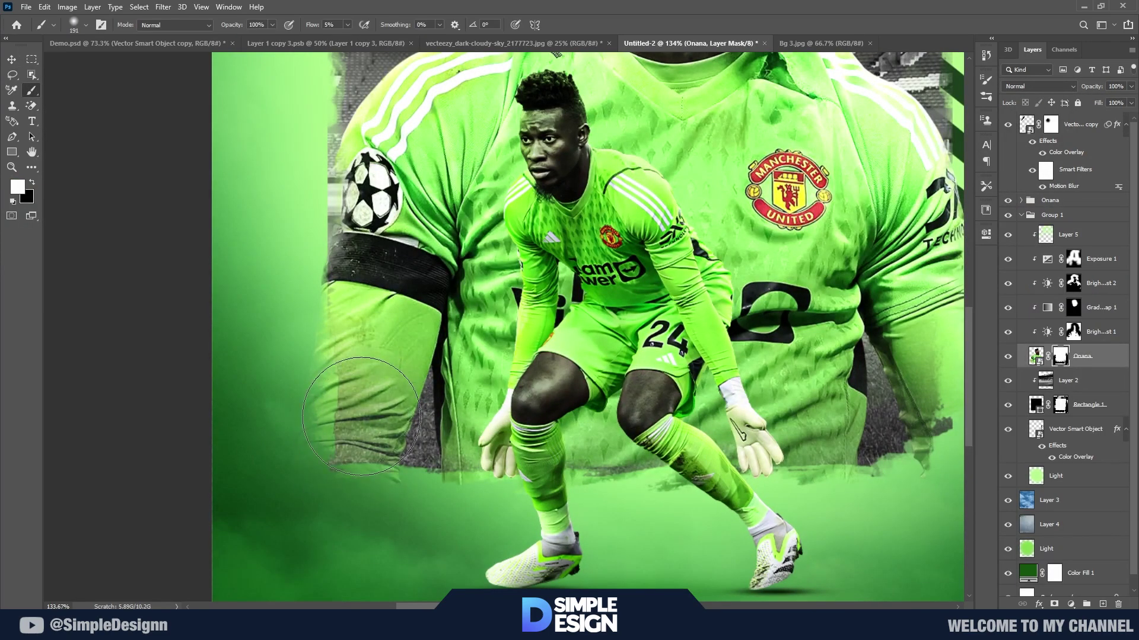
left_click_drag(377, 442, 373, 516)
key("x")
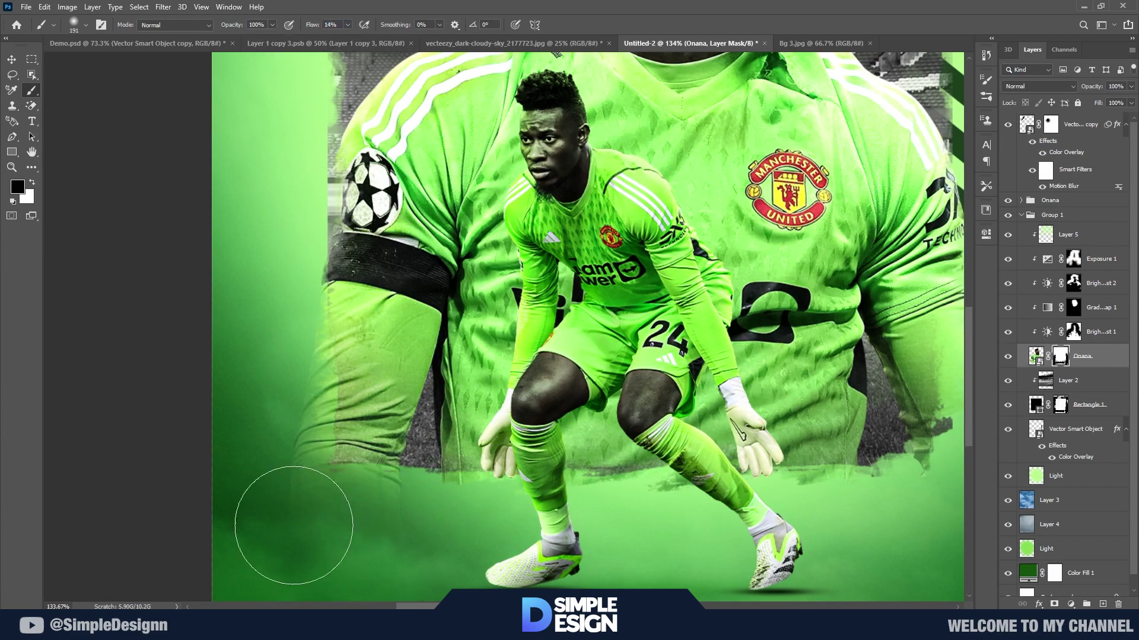
scroll(294, 525, "down", 2)
scroll(308, 492, "down", 3)
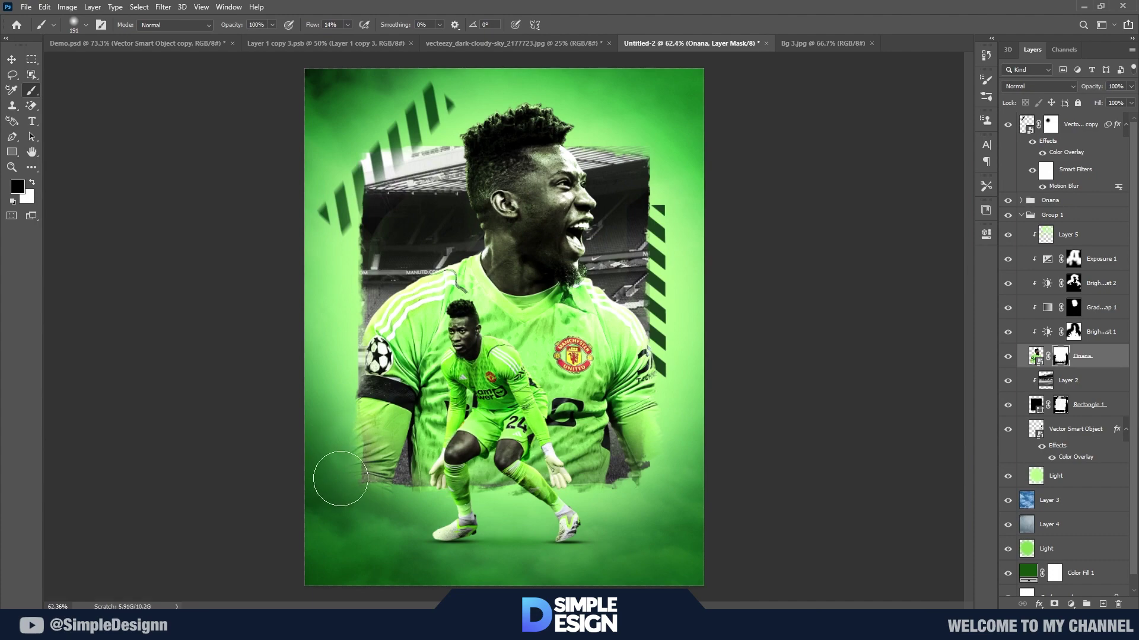
scroll(367, 487, "up", 2)
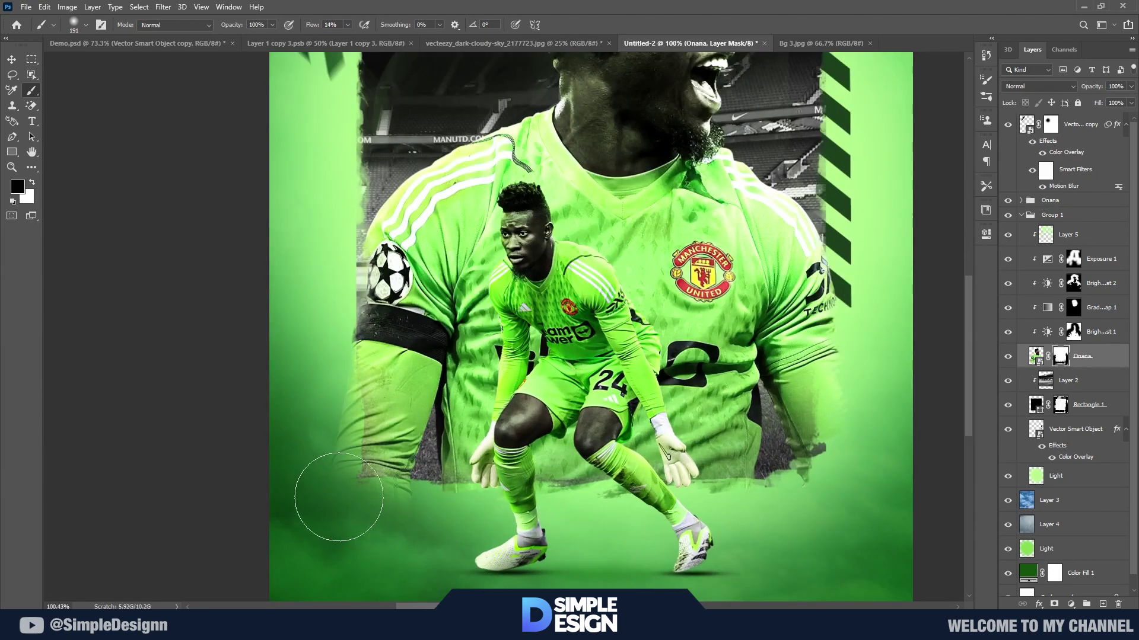
scroll(338, 498, "up", 2)
right_click(822, 140)
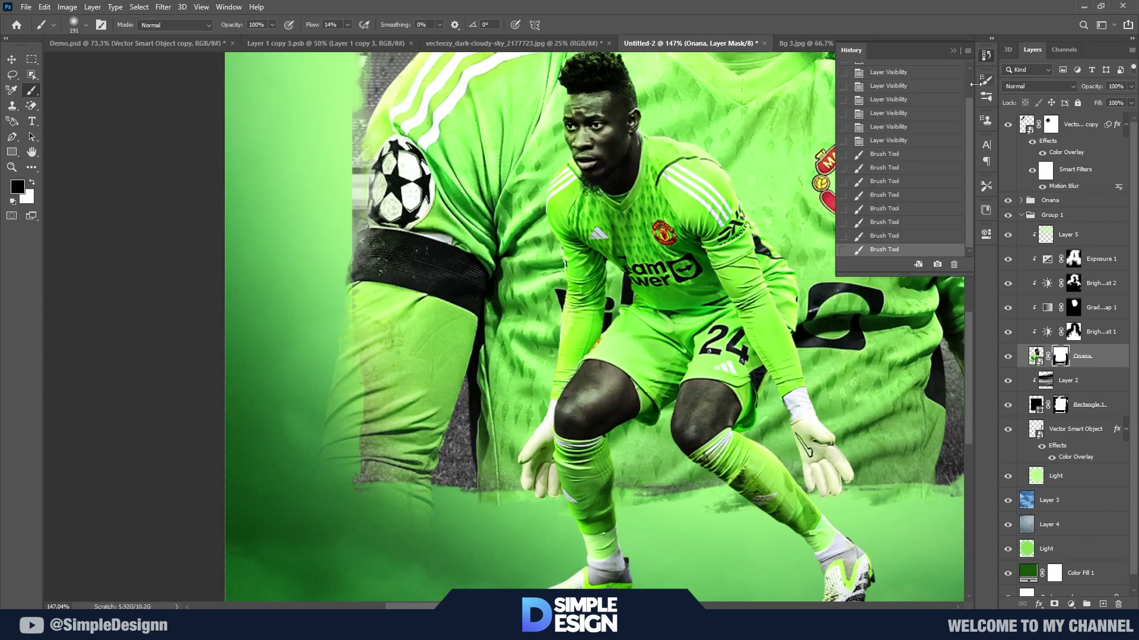
key("Escape")
scroll(444, 418, "down", 2)
scroll(444, 418, "up", 1)
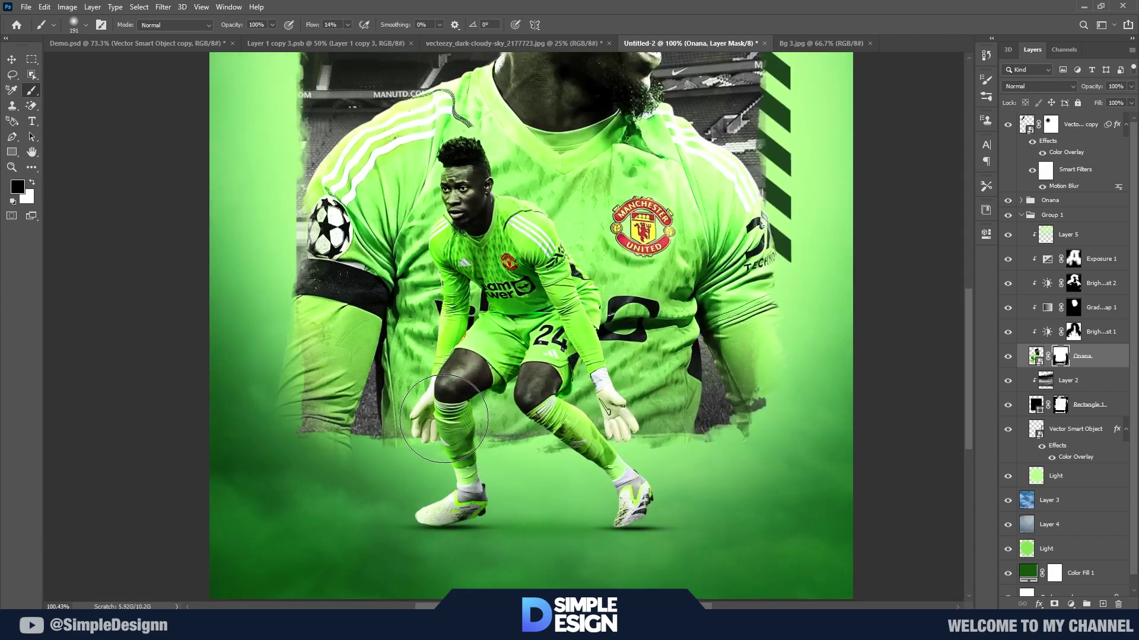
scroll(444, 419, "up", 1)
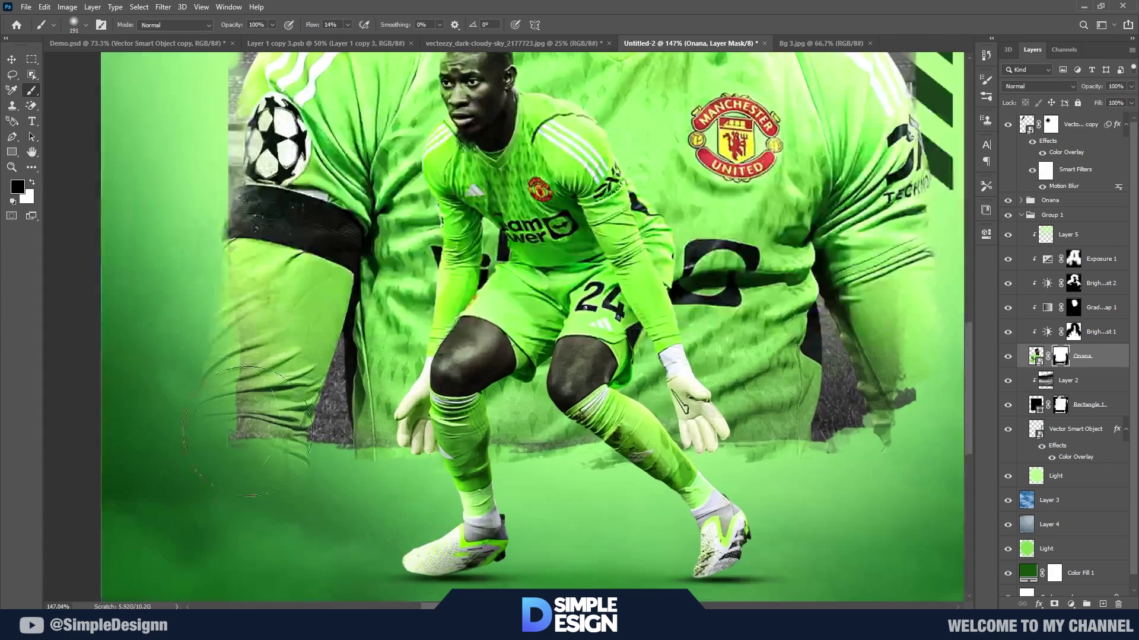
left_click(1008, 356)
left_click(1007, 357)
right_click(332, 394)
- Pick a rough grunge brush tip at about 261 px and mask the jersey's lower edges
double_click(409, 462)
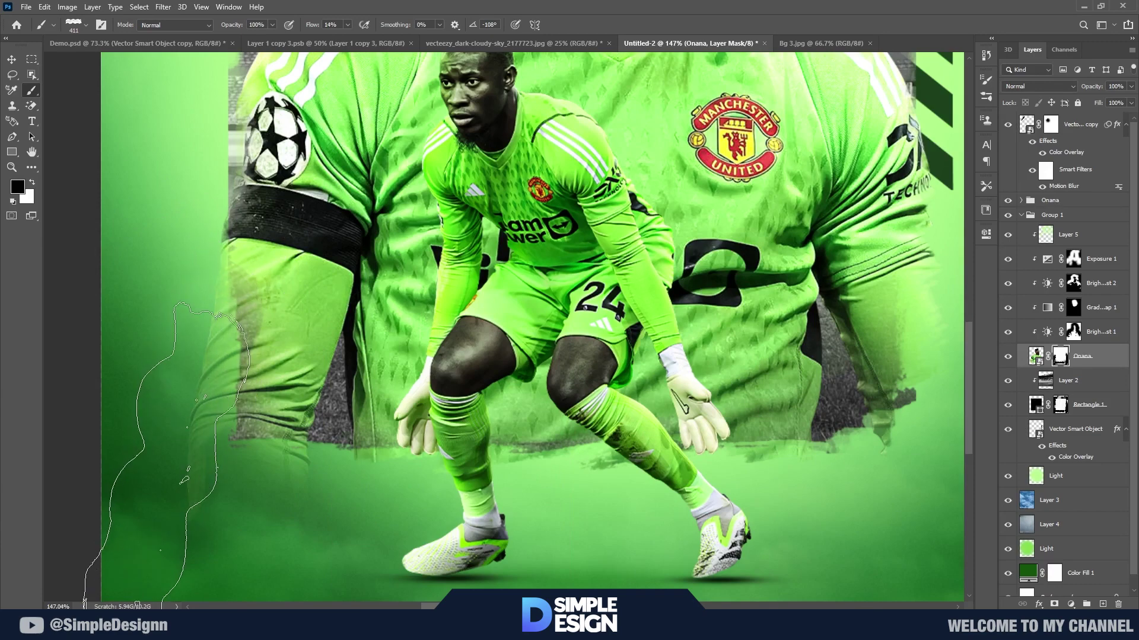
key("x")
scroll(199, 439, "left", 1)
left_click_drag(199, 439, 178, 439)
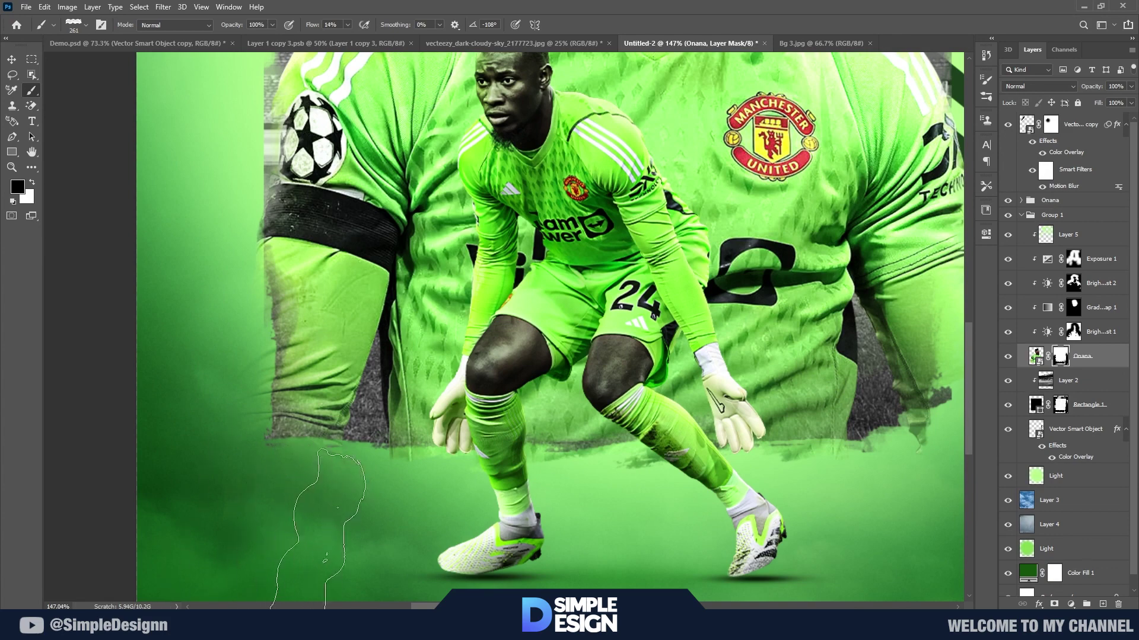
scroll(289, 513, "down", 3)
scroll(278, 510, "down", 2)
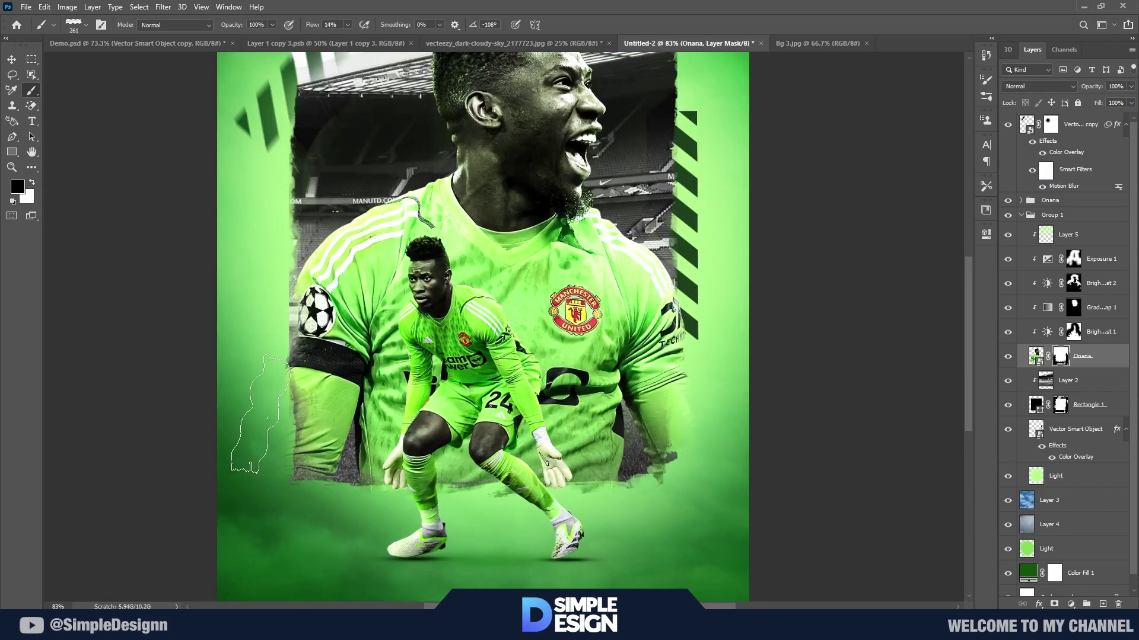
scroll(279, 415, "up", 2)
key("x")
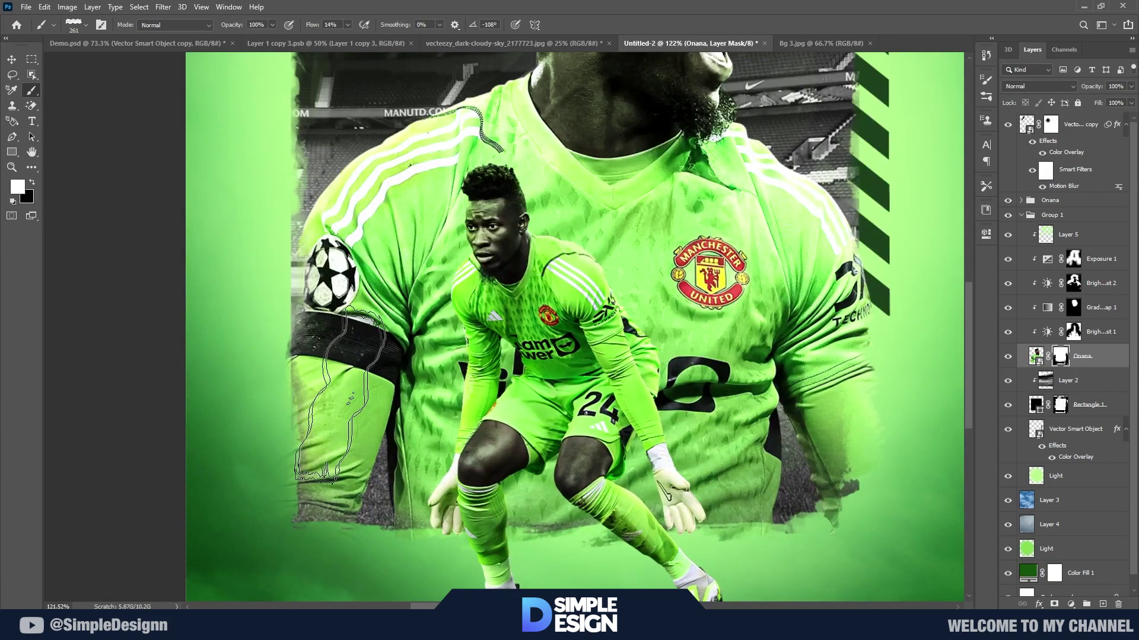
scroll(341, 394, "down", 2)
scroll(356, 415, "up", 1)
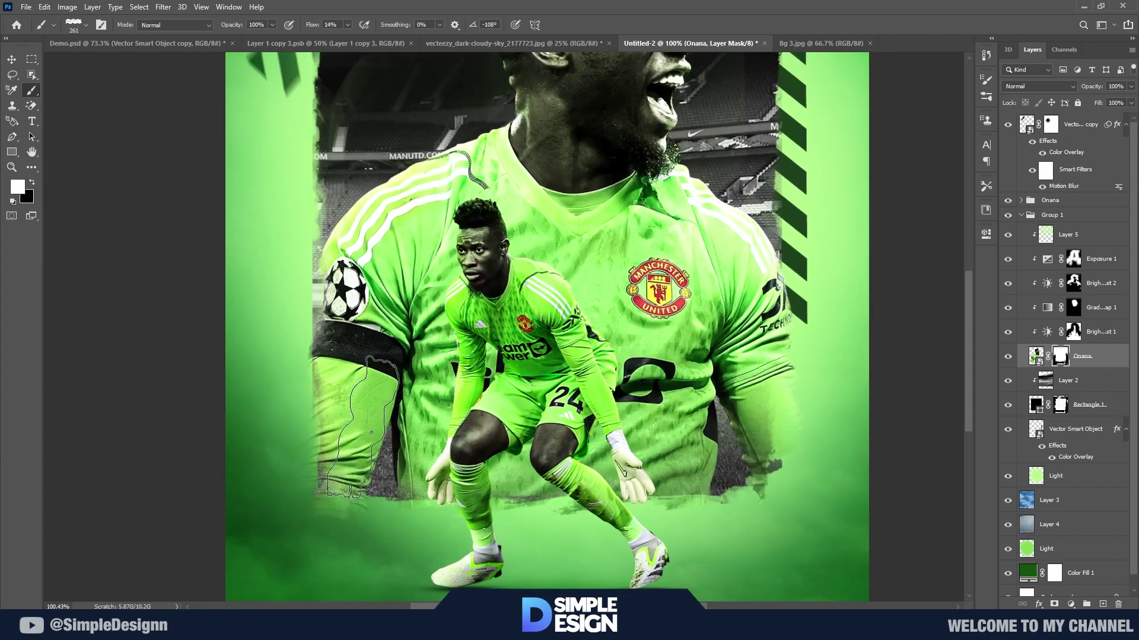
scroll(361, 427, "up", 2)
- Switch to a larger tip angled -71° at 100% flow and roughen the lower edges
right_click(356, 332)
left_click(362, 407)
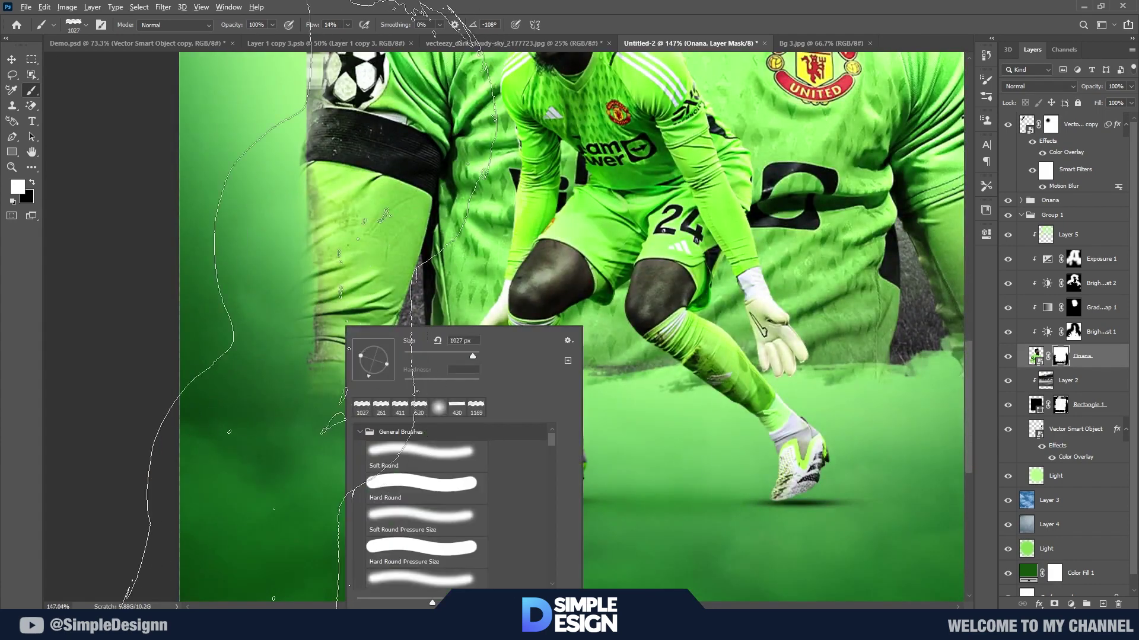
key("Escape")
right_click(390, 333)
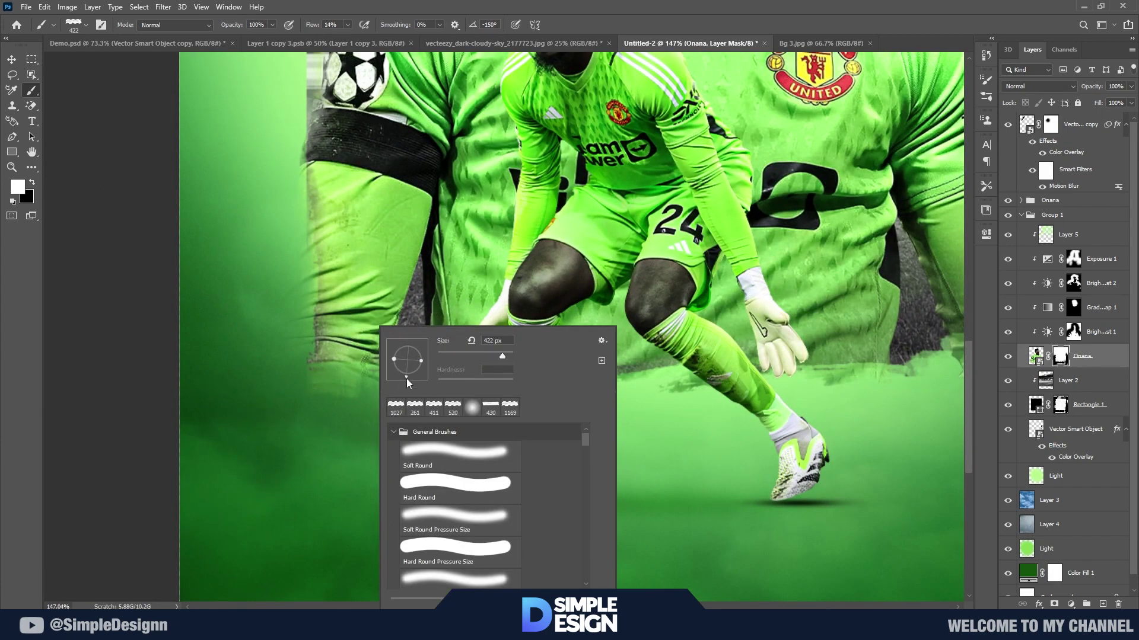
left_click_drag(406, 378, 413, 377)
key("Return")
key("bracketleft")
key("bracketleft")
key("bracketleft")
key("x")
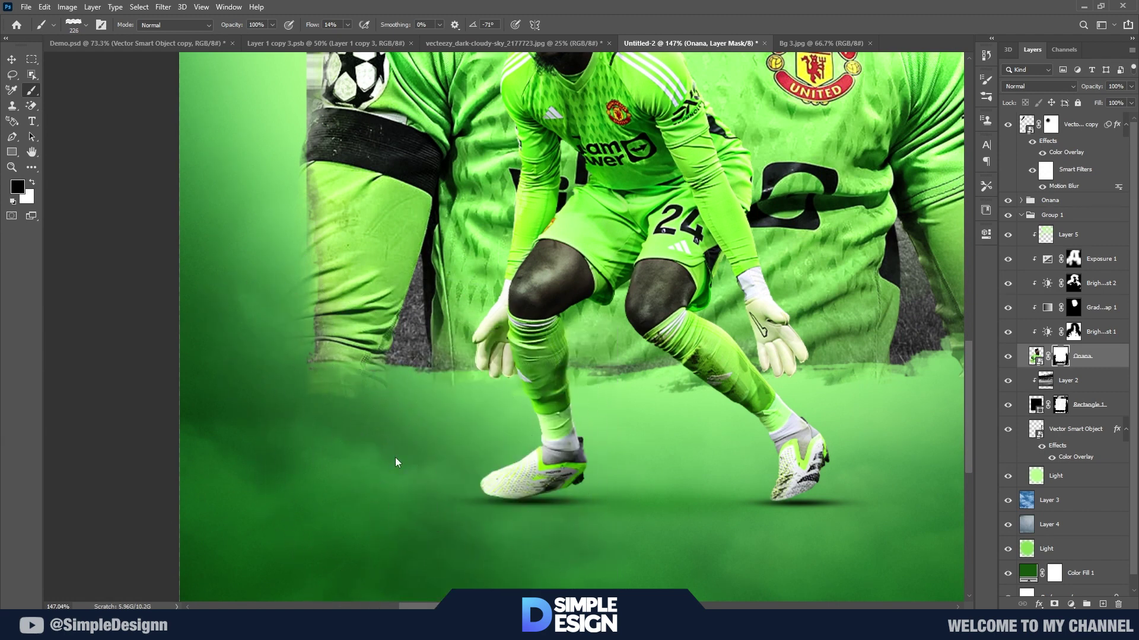
left_click_drag(312, 25, 367, 25)
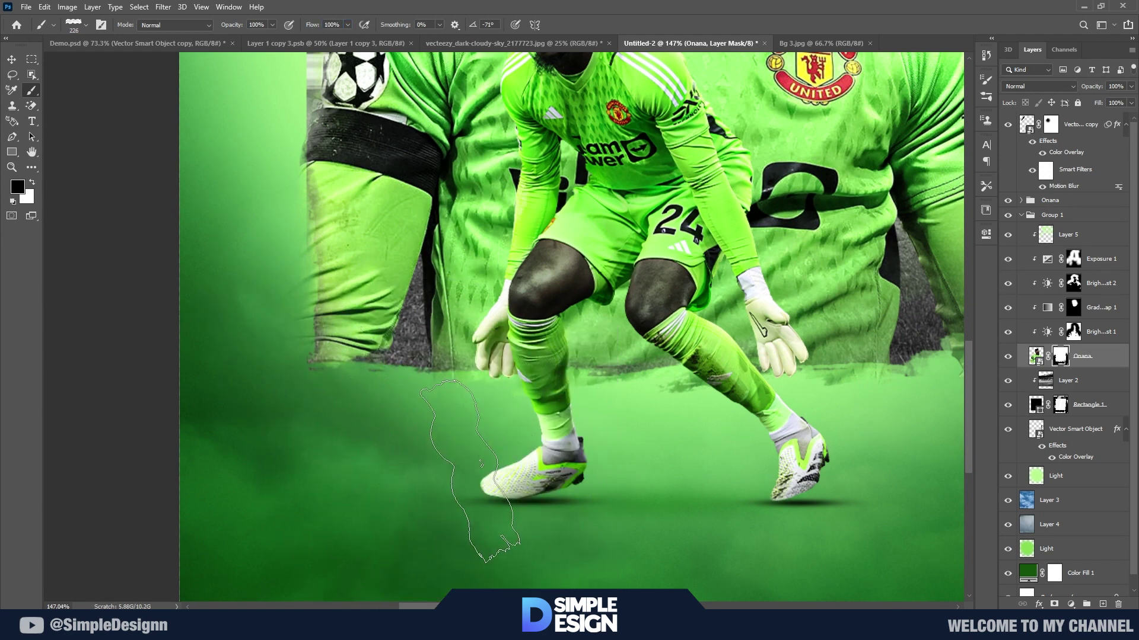
key("x")
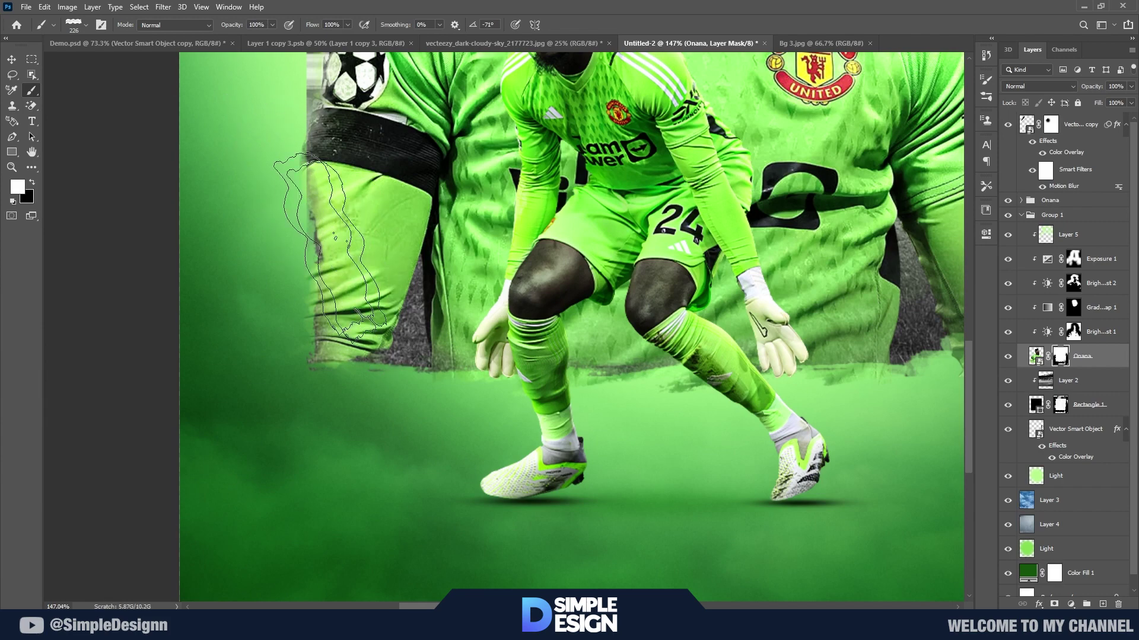
scroll(255, 243, "down", 4, "alt")
scroll(305, 383, "up", 1, "alt")
key("x")
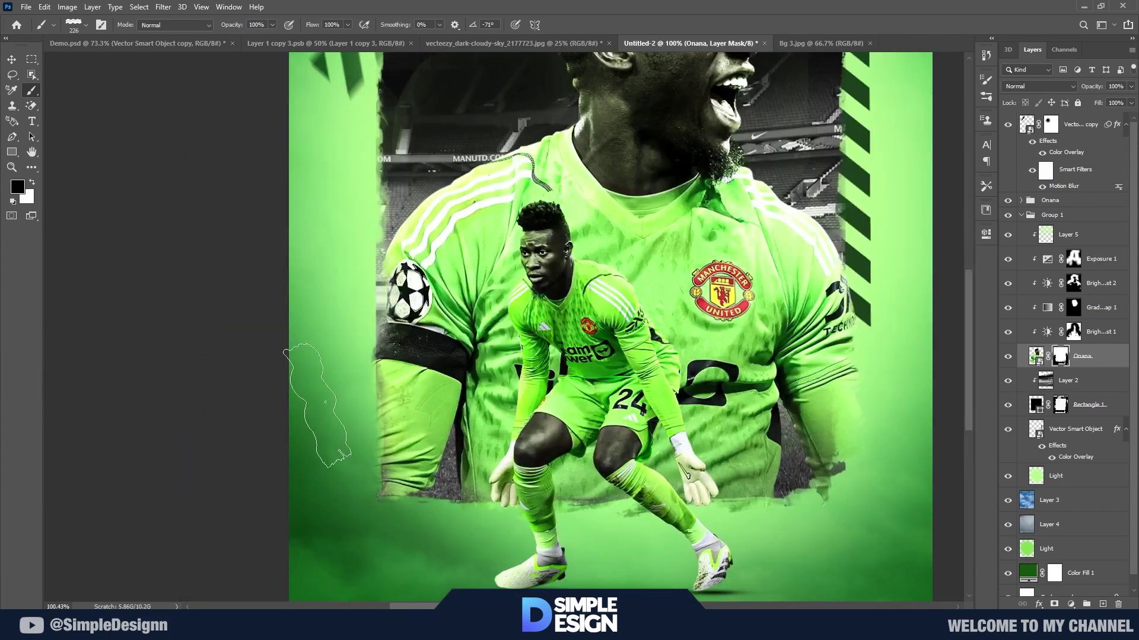
scroll(724, 475, "up", 3, "alt")
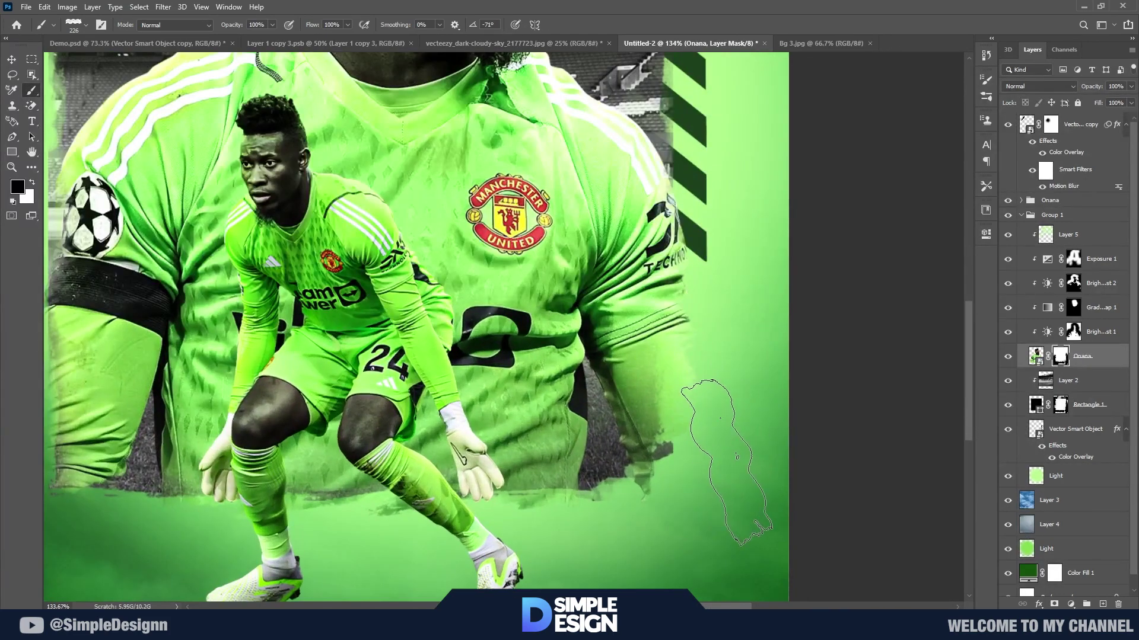
scroll(610, 515, "down", 3, "alt")
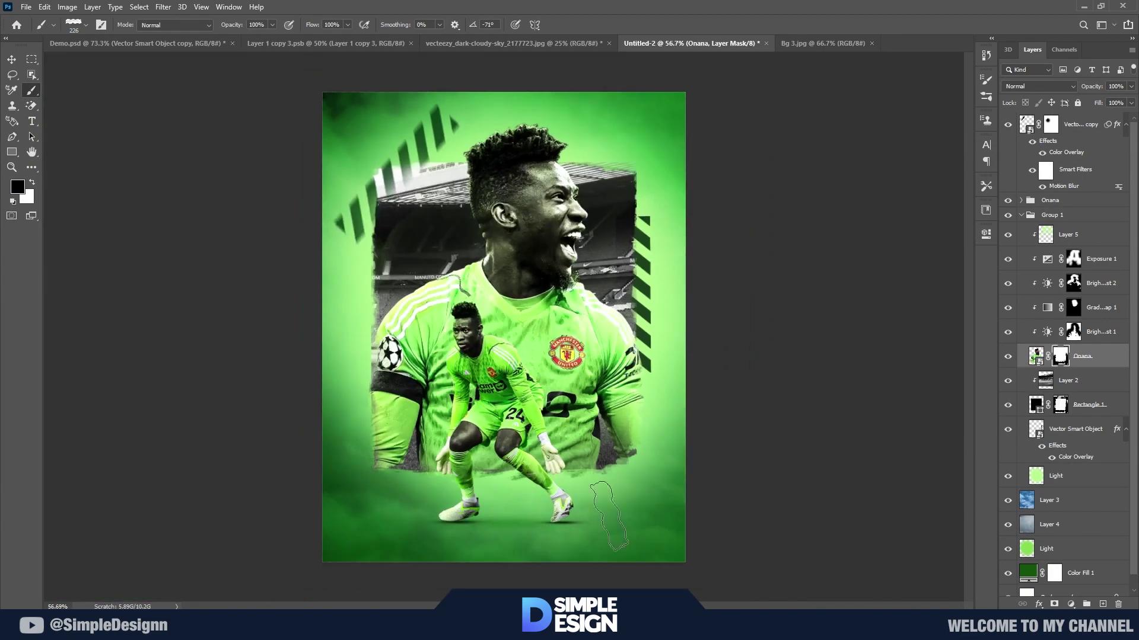
scroll(774, 394, "up", 1, "alt")
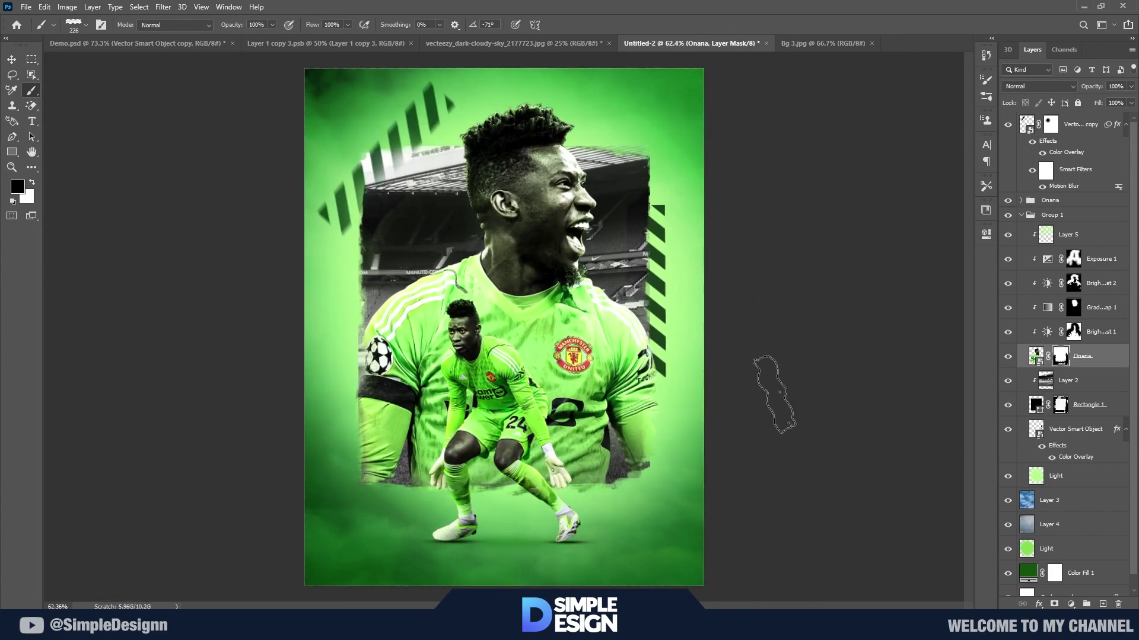
- Scale the Layer 5 texture overlay up to about 110% so it covers more of the poster
left_click(1097, 245)
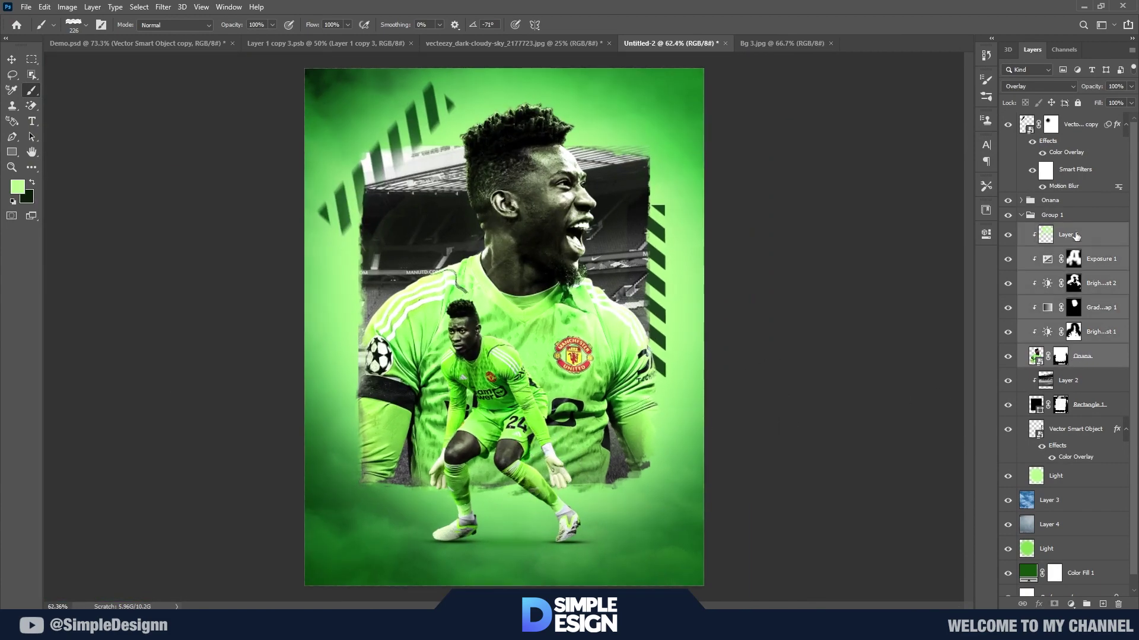
key("ctrl+t")
left_click_drag(504, 586, 505, 630)
left_click_drag(510, 584, 510, 578)
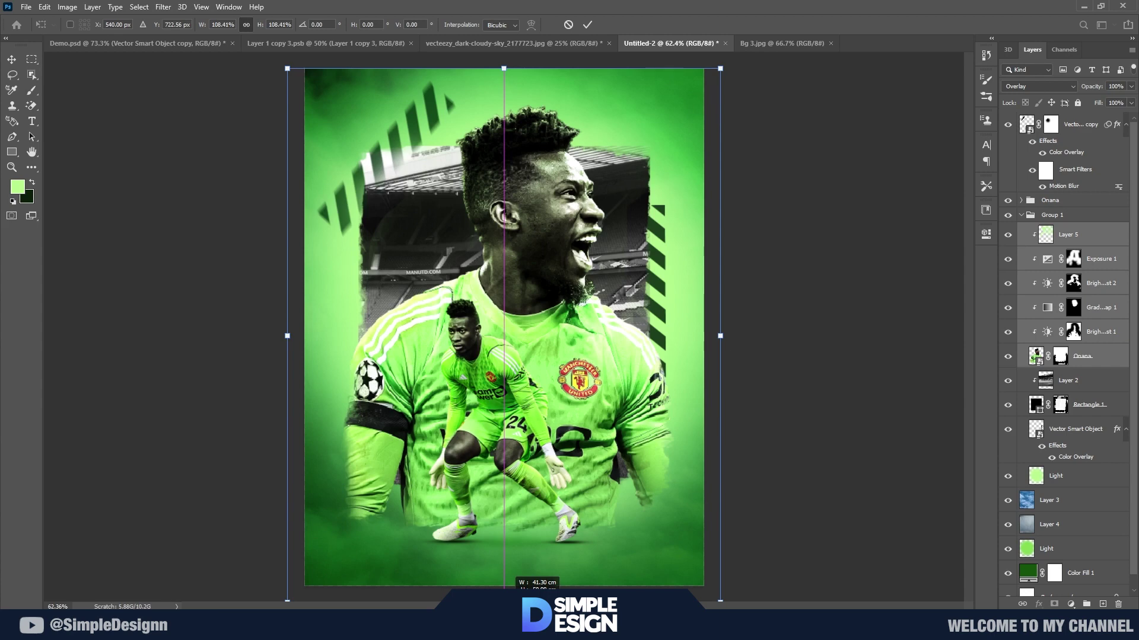
key("Return")
key("b")
left_click(1060, 355)
- Load the Rectangle 1 mask as a selection and fade the jersey edges at 48% flow
key("d")
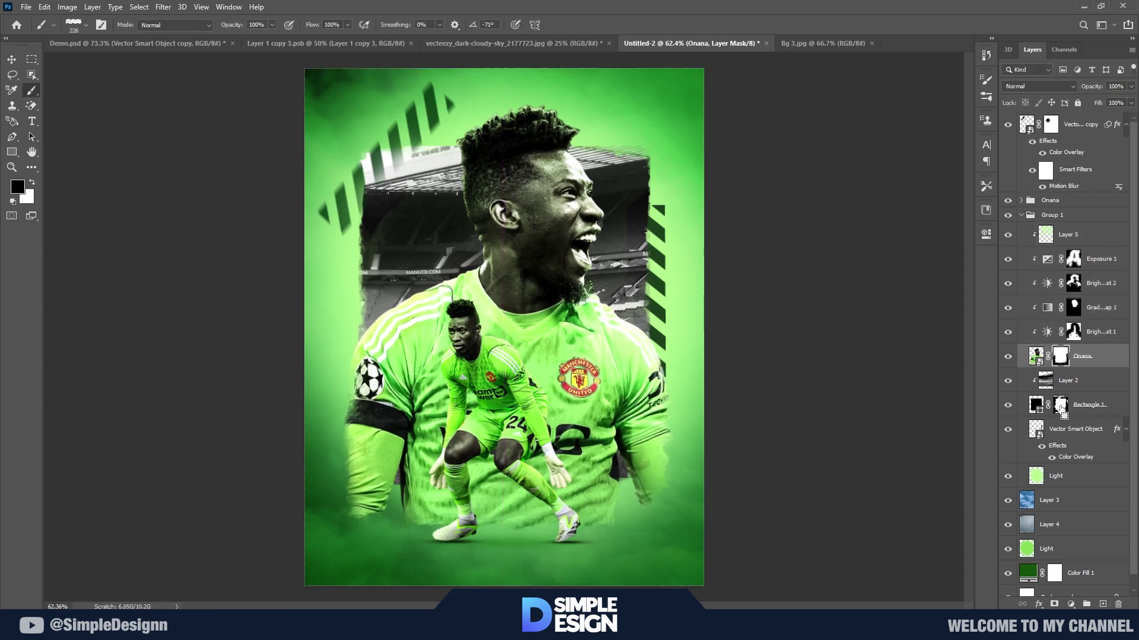
left_click(1060, 405, "ctrl")
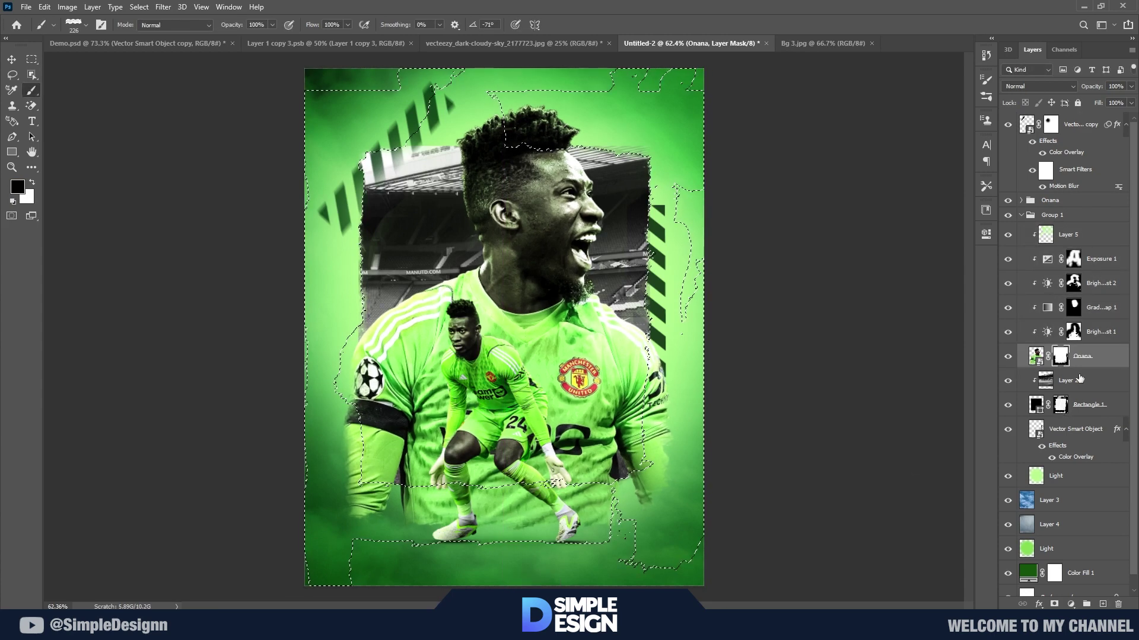
mouse_move(495, 495)
left_mouse_down()
mouse_move(418, 533)
mouse_move(332, 487)
left_mouse_up()
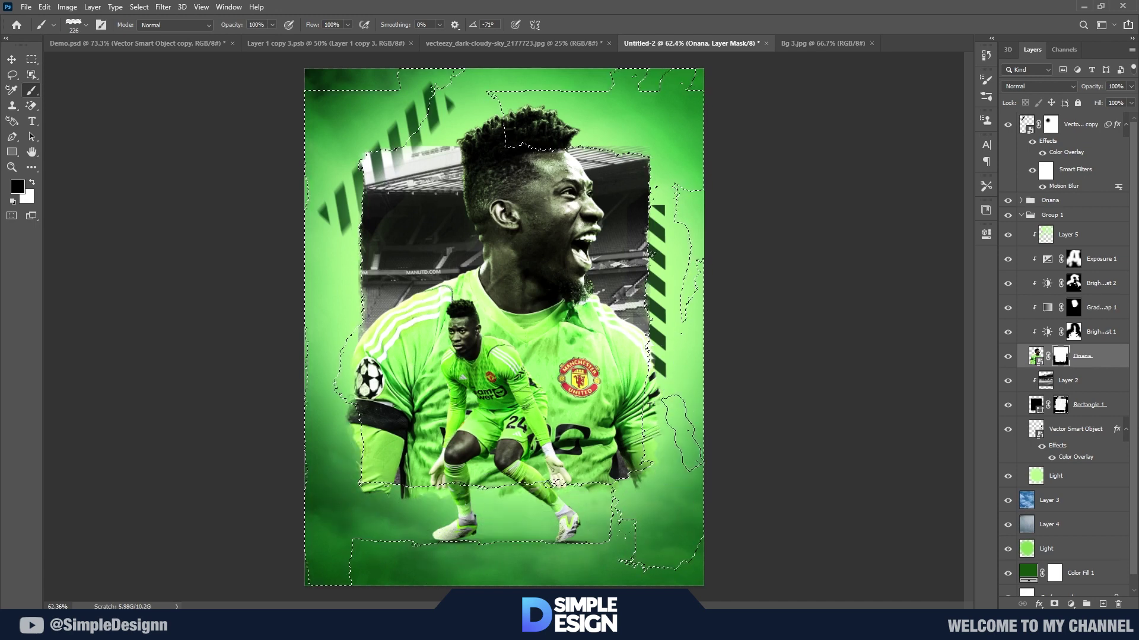
type("5048")
key("Return")
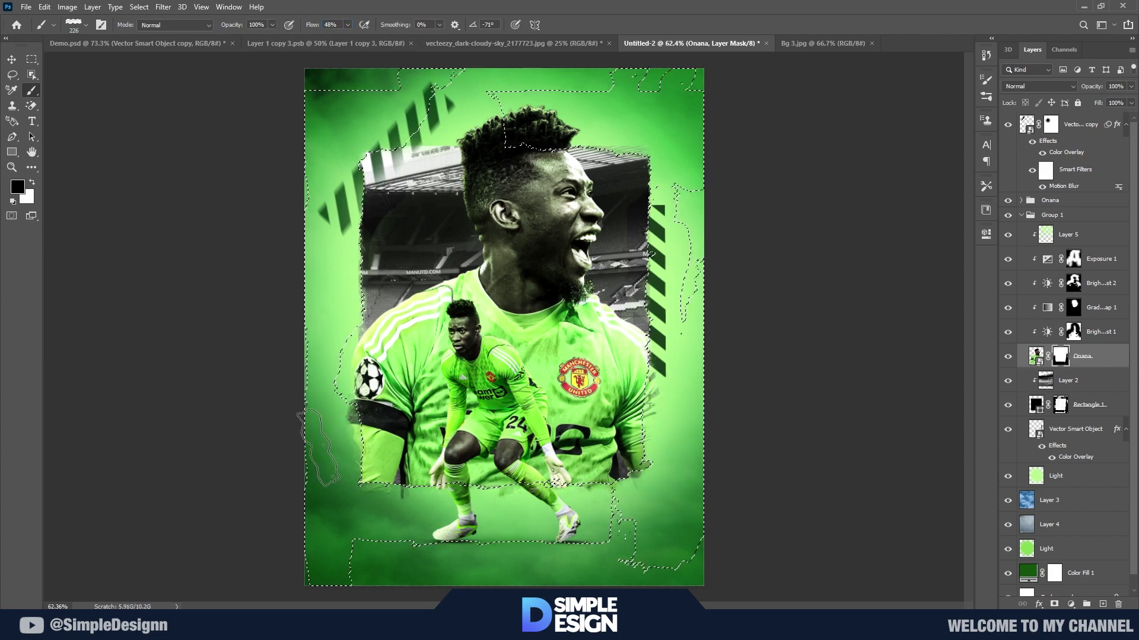
key("ctrl+d")
- Bring the jersey's lower right into view and switch to painting with black
scroll(555, 498, "up", 3)
left_click_drag(704, 541, 683, 440)
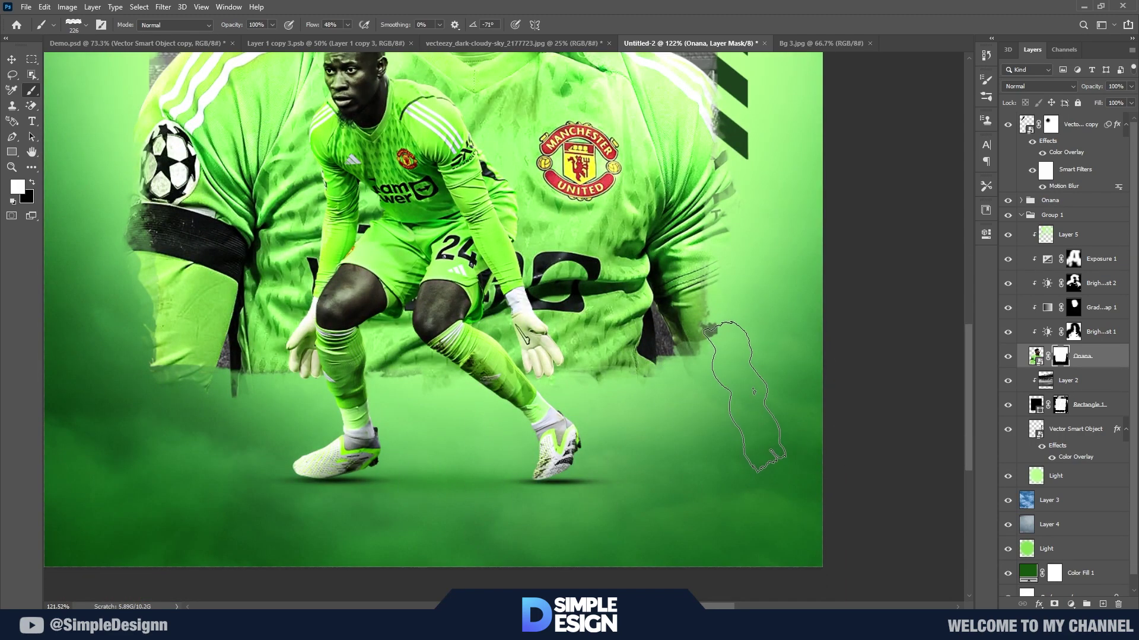
key("x")
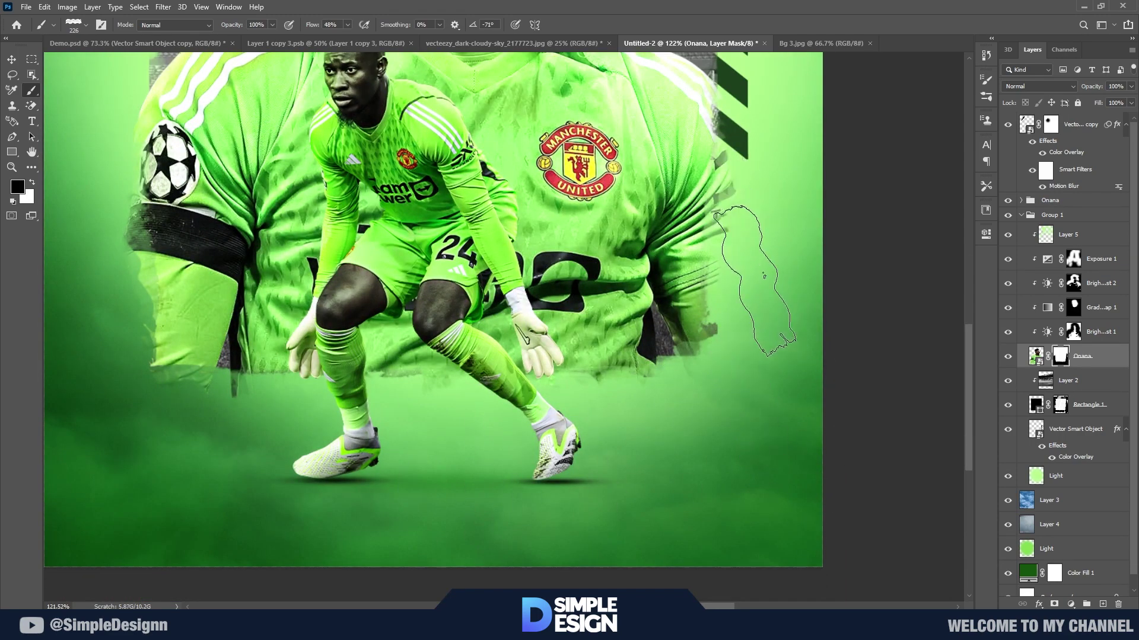
scroll(764, 276, "down", 2)
scroll(319, 455, "down", 2)
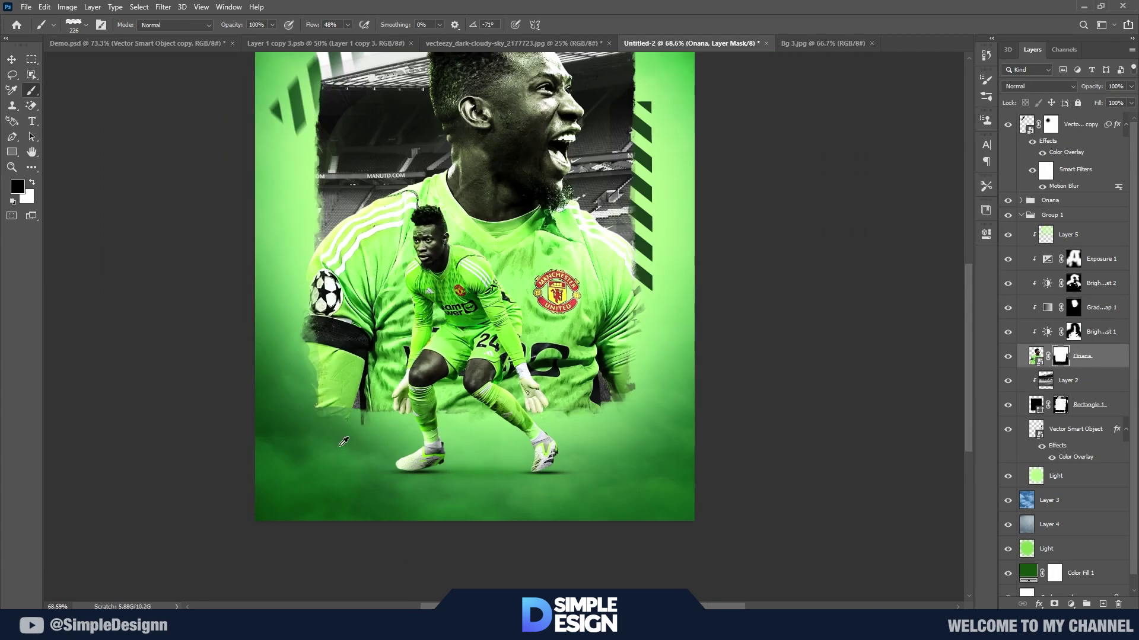
scroll(296, 302, "up", 1)
scroll(728, 465, "down", 2)
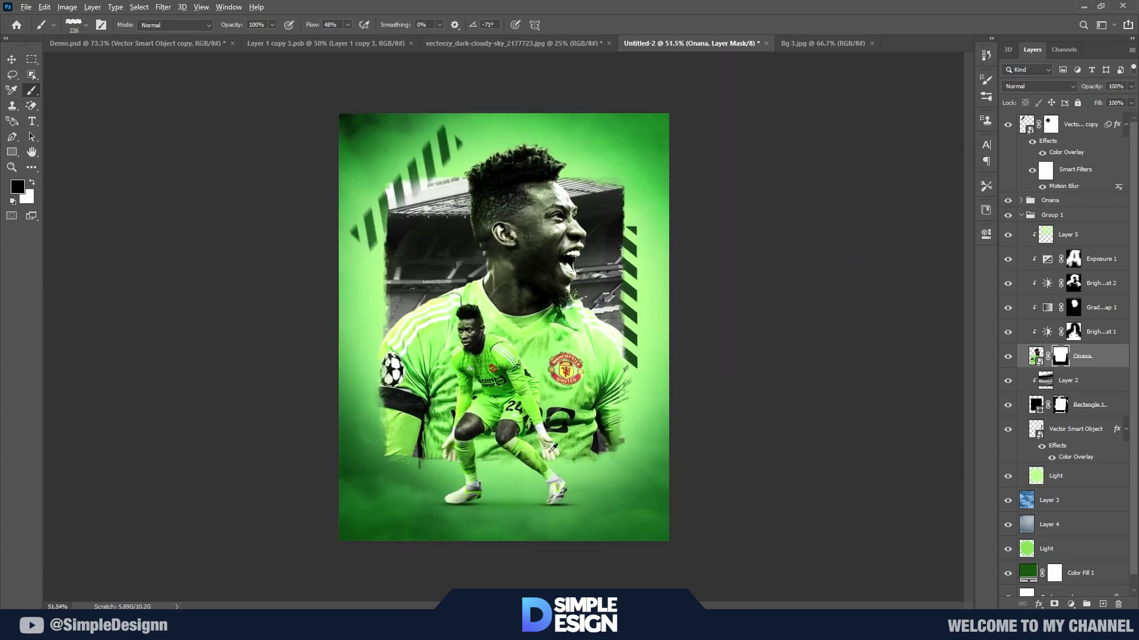
scroll(553, 449, "up", 1)
scroll(563, 232, "up", 1)
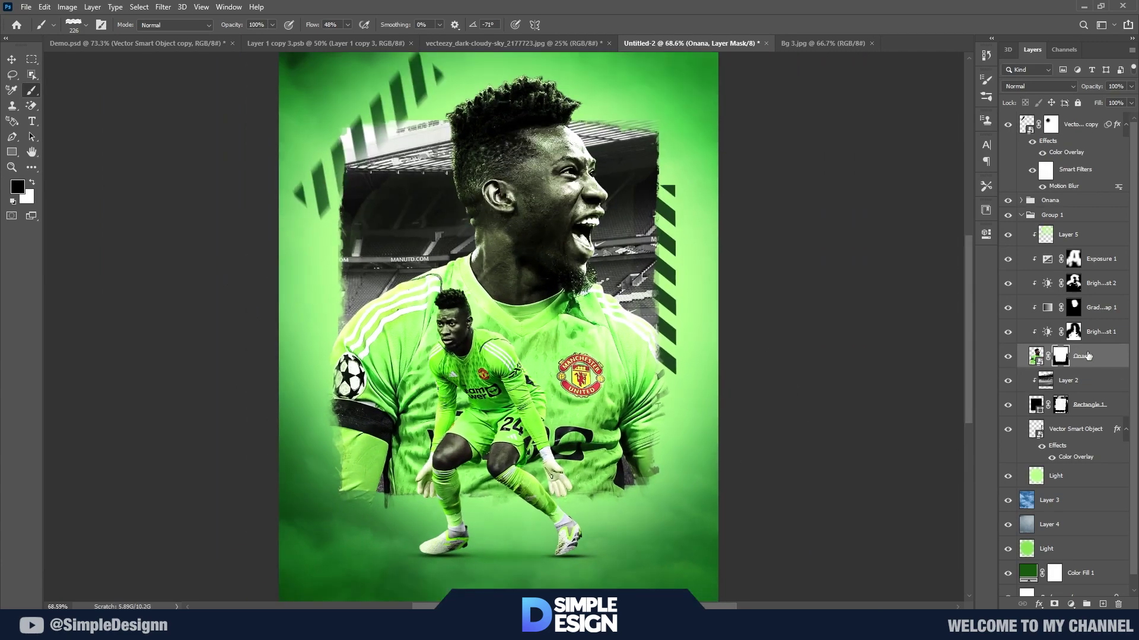
scroll(555, 256, "down", 2)
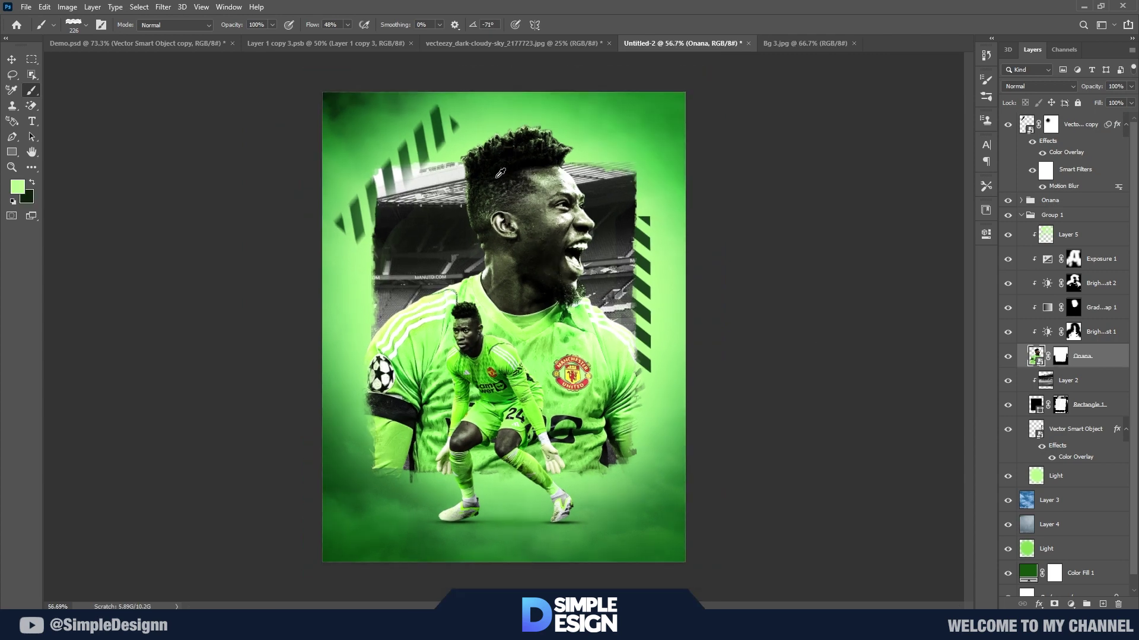
- Apply a 5.6 px Gaussian Blur to the Onana portrait and fill its filter mask black
left_click(163, 7)
left_click(354, 173)
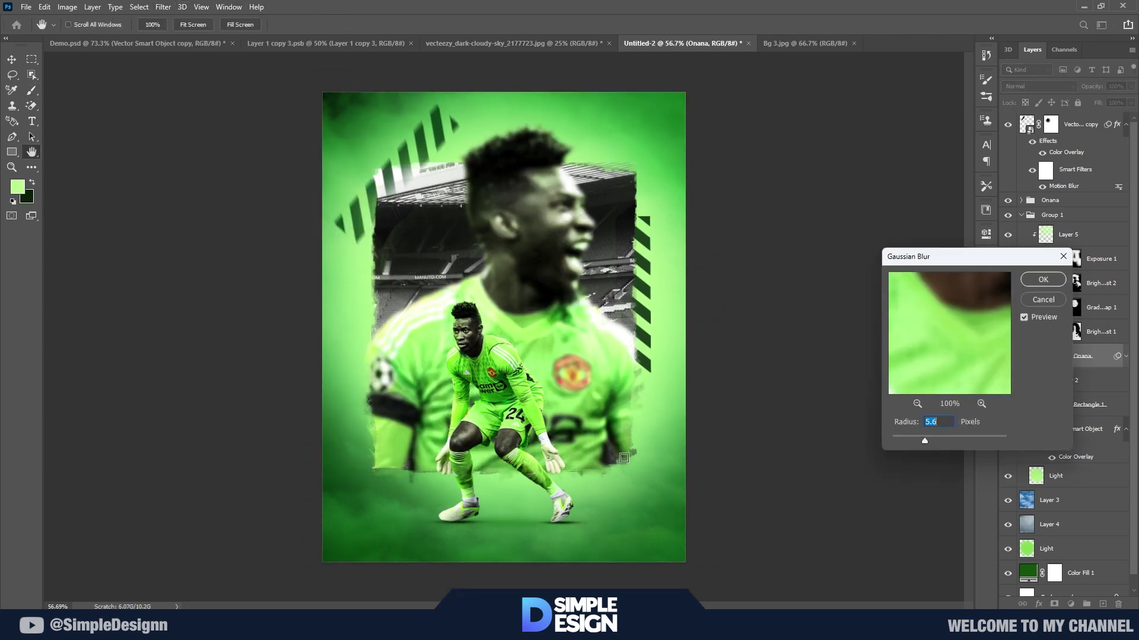
left_click(1037, 281)
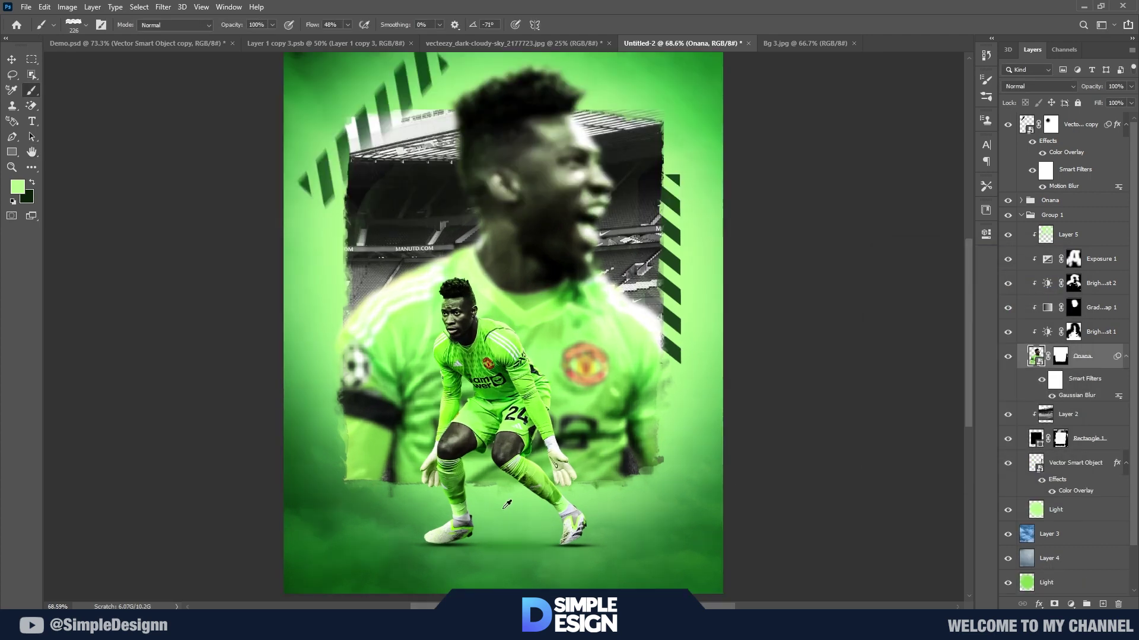
left_click(1057, 380)
key("ctrl+i")
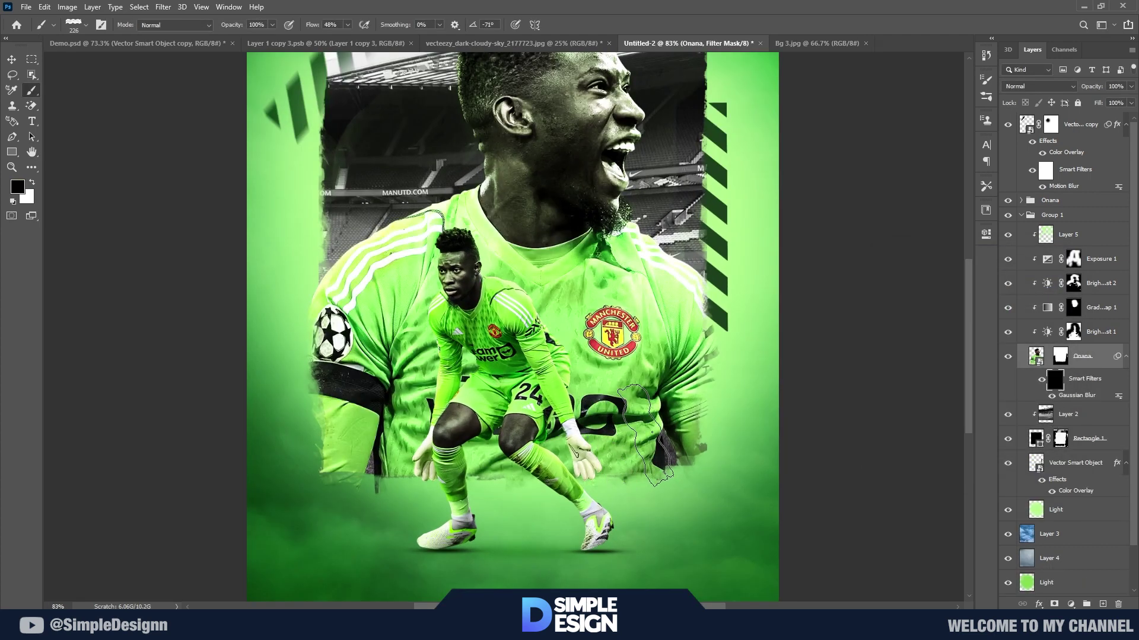
- Paint the blur back along the portrait's neck and jersey edges with a soft round brush
right_click(320, 325)
left_click(403, 456)
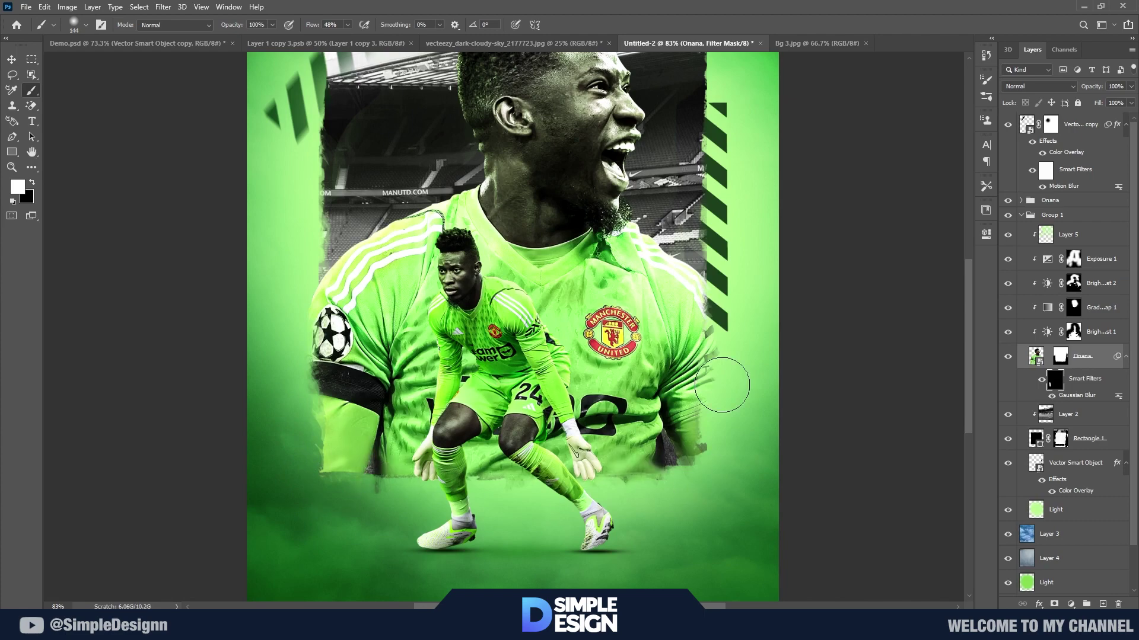
left_click_drag(721, 385, 711, 297)
scroll(688, 365, "up", 3)
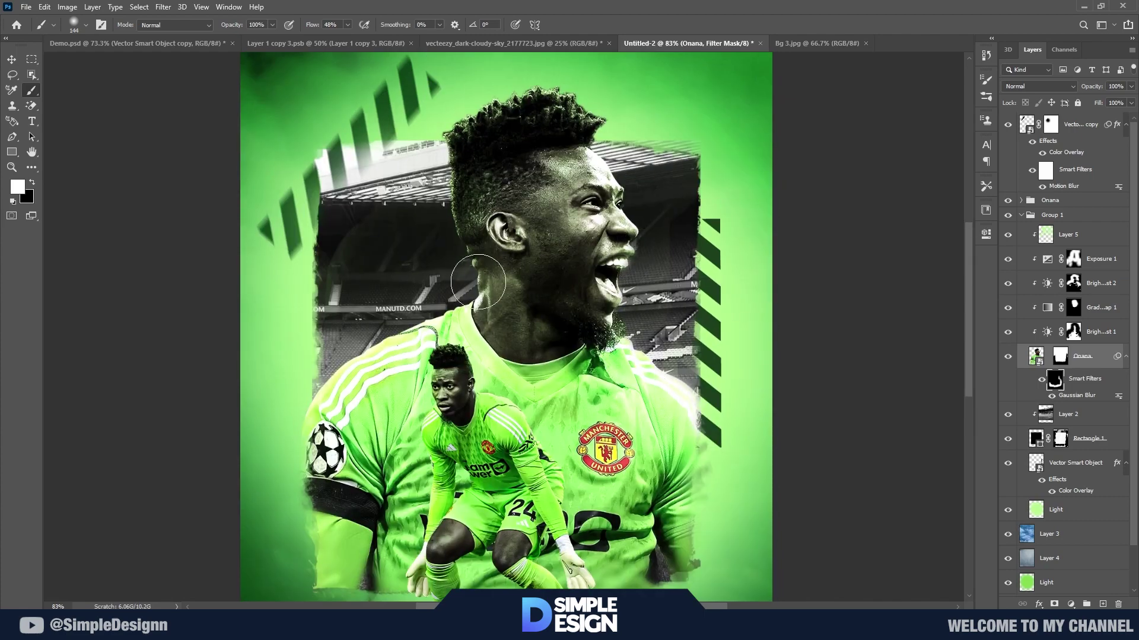
scroll(478, 282, "up", 3)
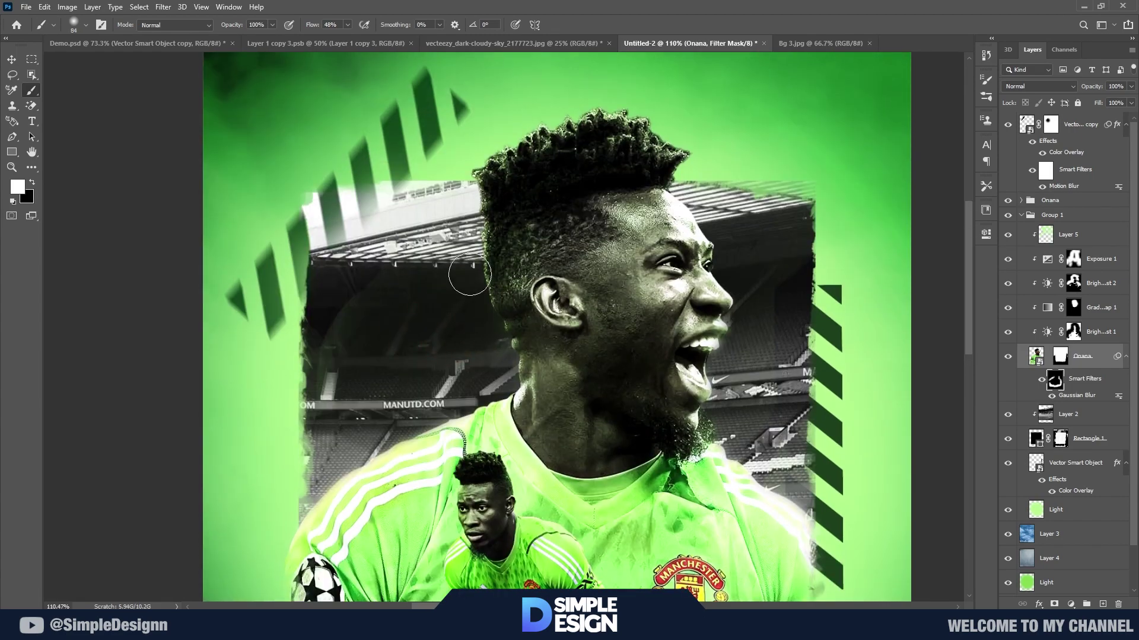
scroll(625, 220, "up", 3)
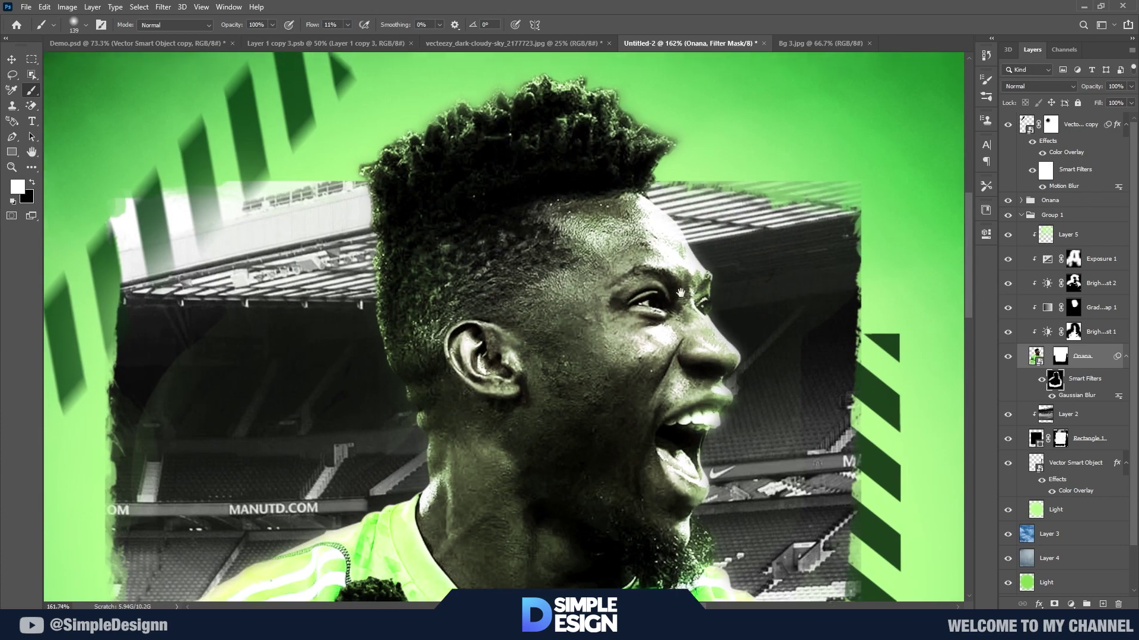
scroll(445, 204, "down", 3)
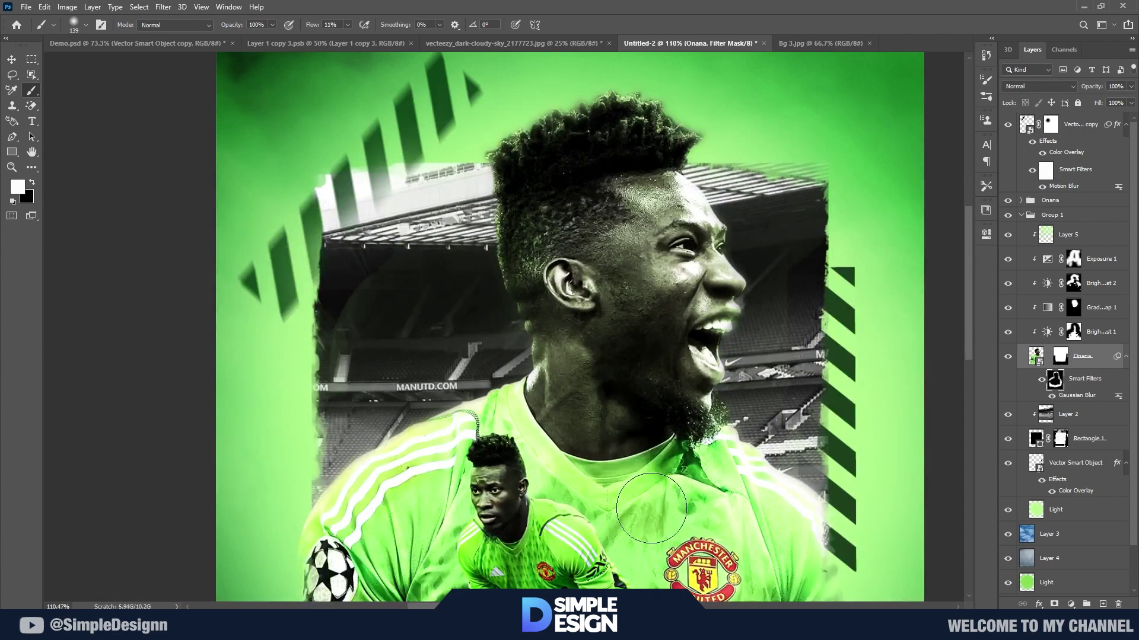
scroll(421, 487, "down", 5)
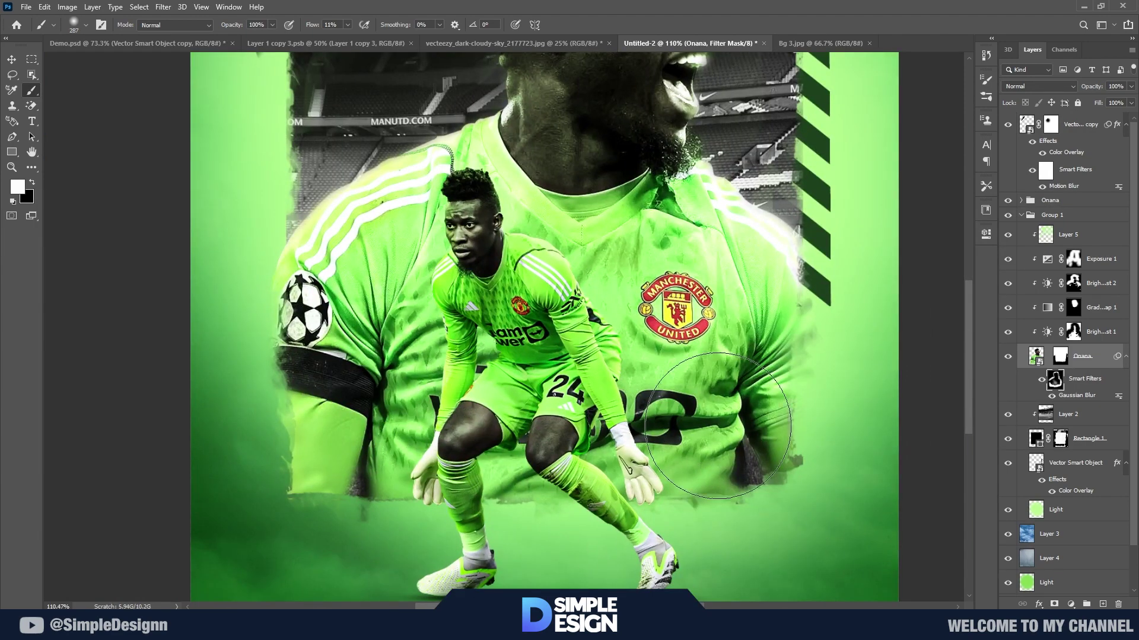
scroll(718, 426, "down", 4)
scroll(700, 492, "down", 3)
scroll(507, 355, "up", 1)
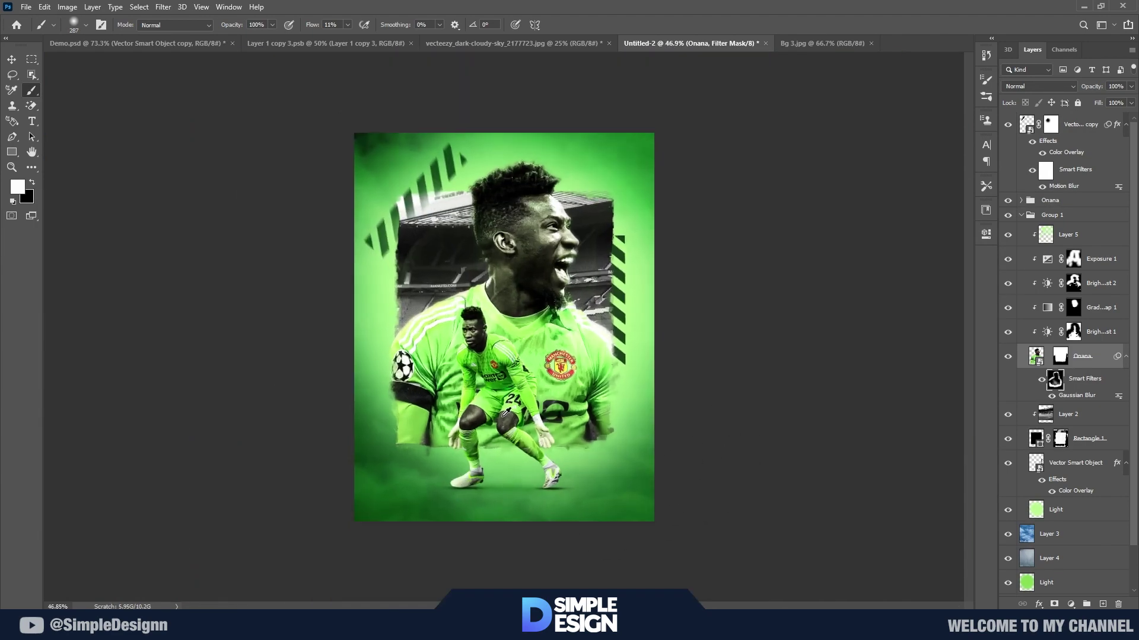
scroll(507, 368, "up", 3)
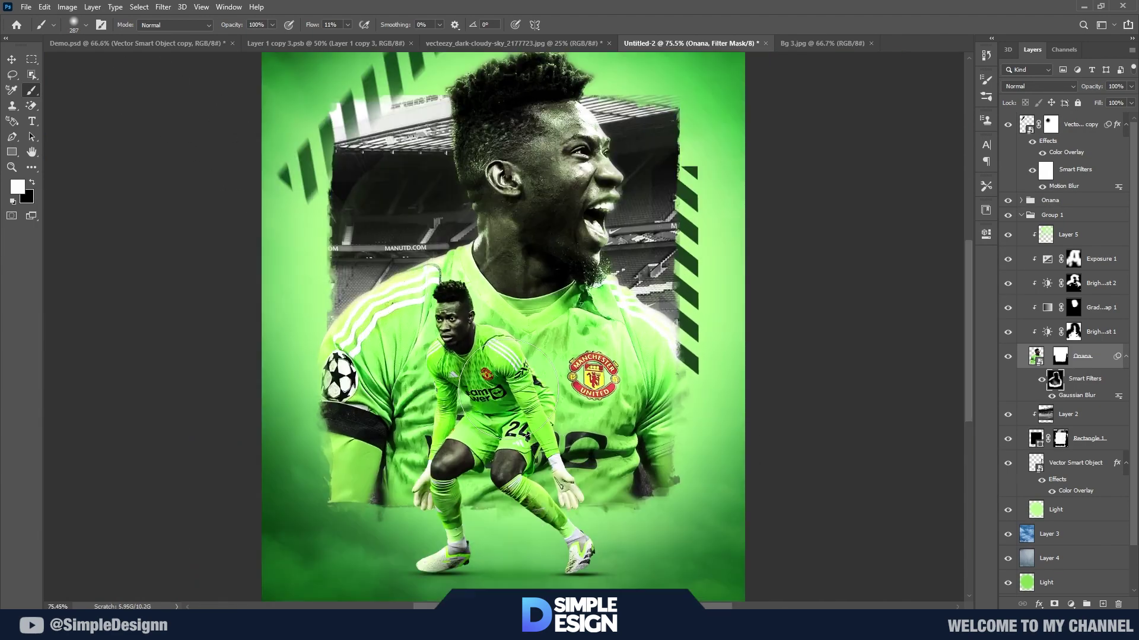
- Scale the Layer 5 through Onana portrait layers to about 119% and shift them up
left_click(1007, 357)
left_click(1008, 358)
left_click(1078, 245, "shift")
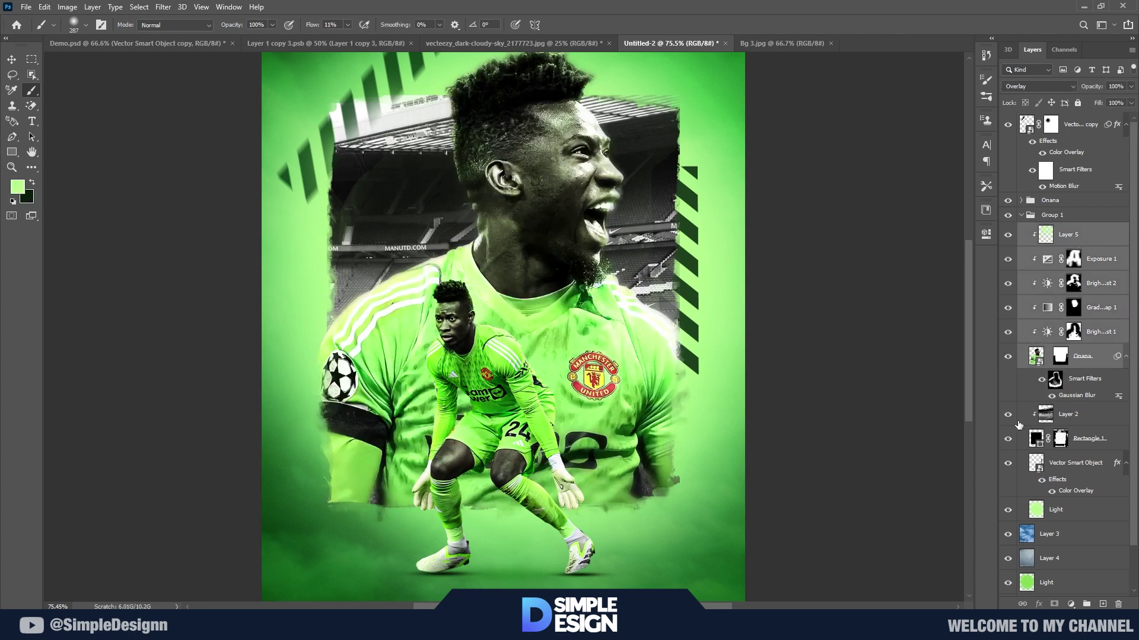
key("ctrl+t")
scroll(498, 392, "down", 2)
left_click_drag(323, 554, 297, 588)
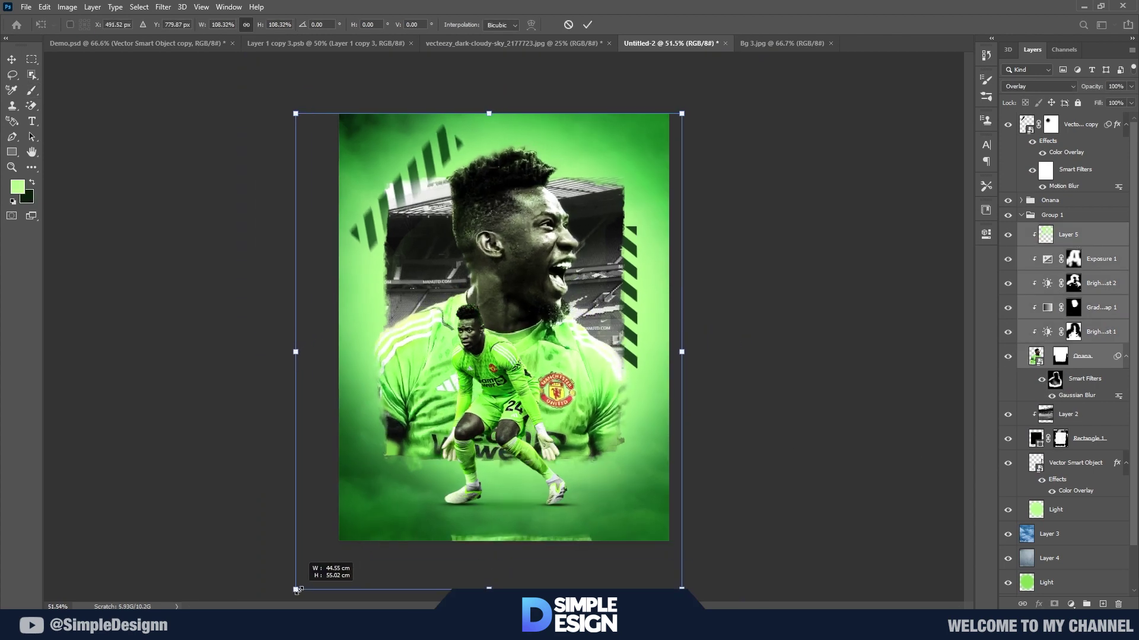
left_click_drag(681, 114, 695, 96)
mouse_move(546, 257)
left_mouse_down()
mouse_move(542, 275)
mouse_move(537, 249)
left_mouse_up()
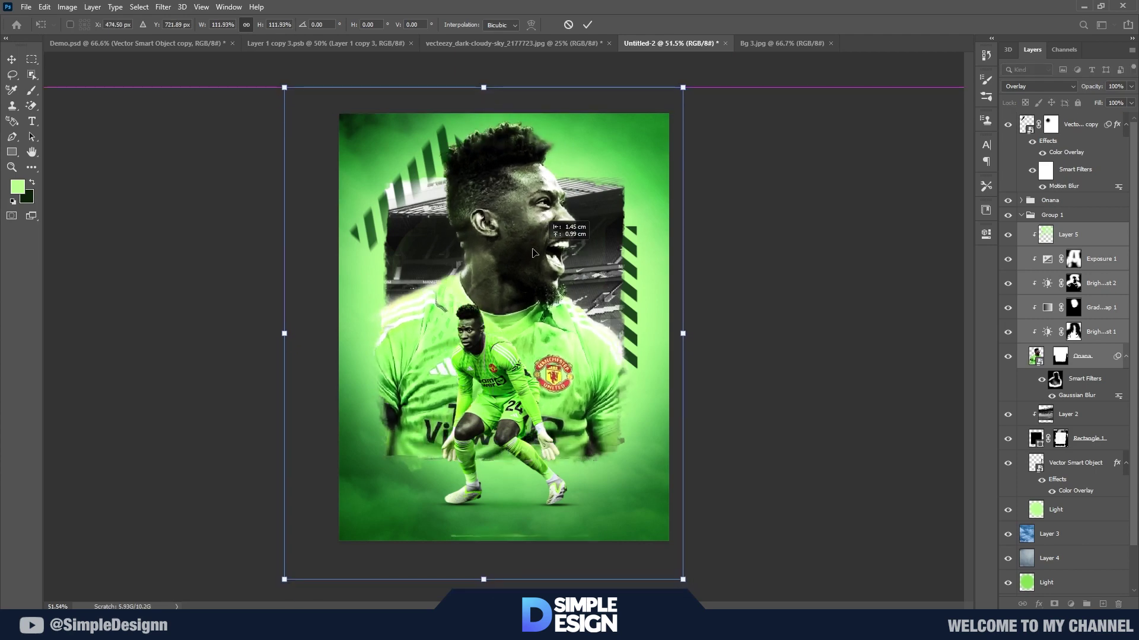
mouse_move(682, 326)
left_mouse_down()
mouse_move(617, 341)
mouse_move(660, 336)
mouse_move(619, 348)
mouse_move(633, 365)
left_mouse_up()
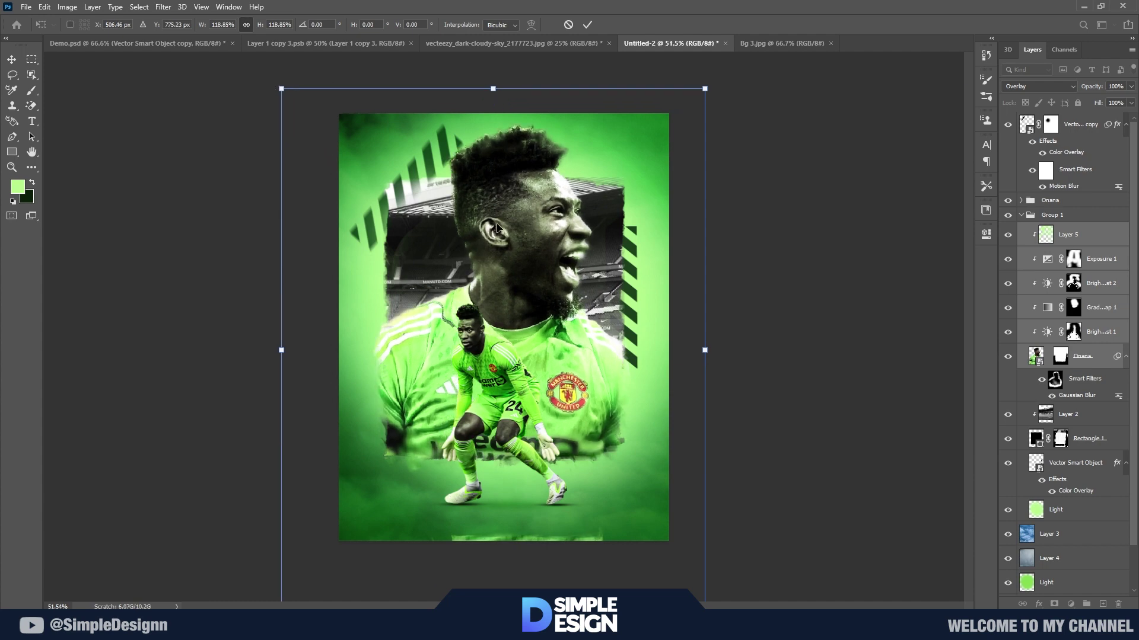
key("Return")
key("b")
scroll(489, 302, "up", 2)
scroll(501, 223, "up", 1)
- Target the Onana layer's mask and set the brush Flow to 98%
scroll(507, 243, "down", 1)
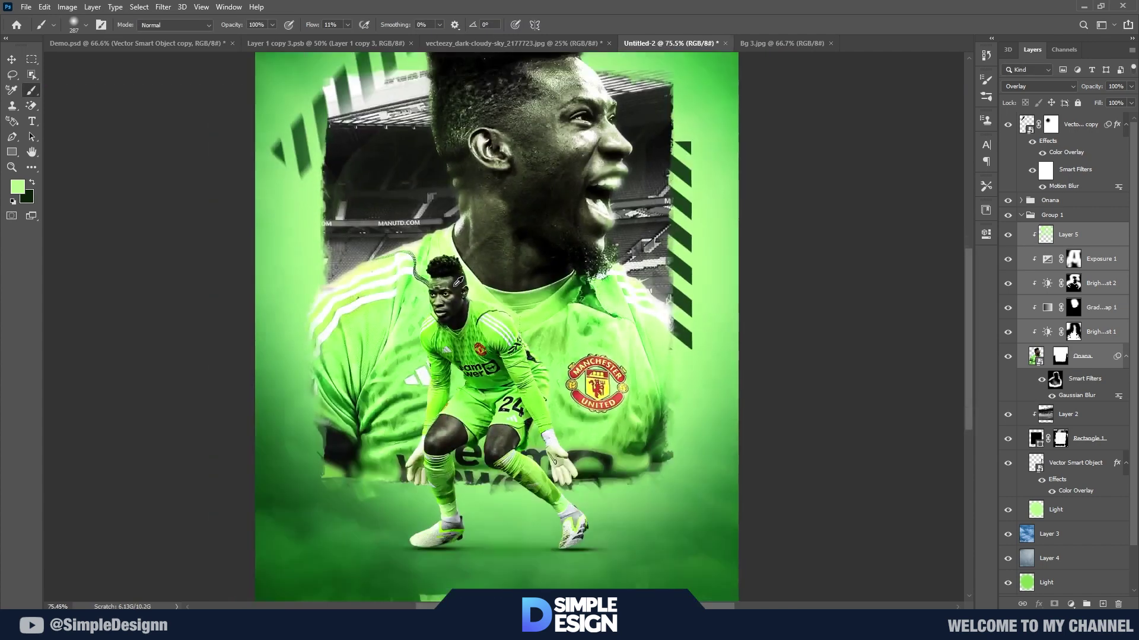
scroll(513, 268, "down", 1)
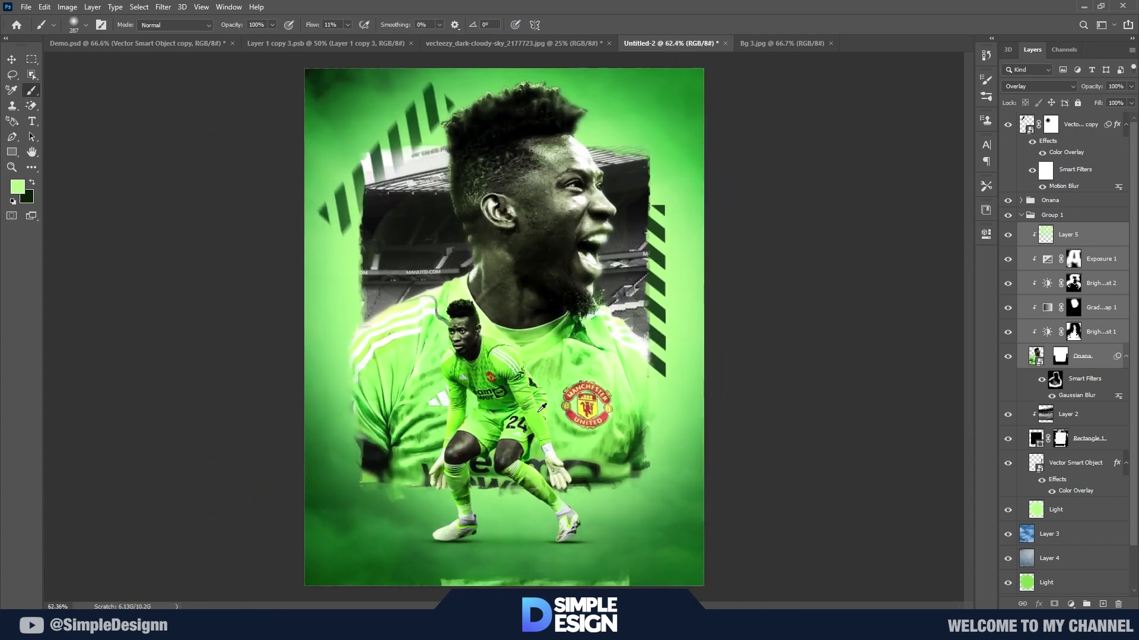
left_click(1085, 356)
left_click(1060, 356)
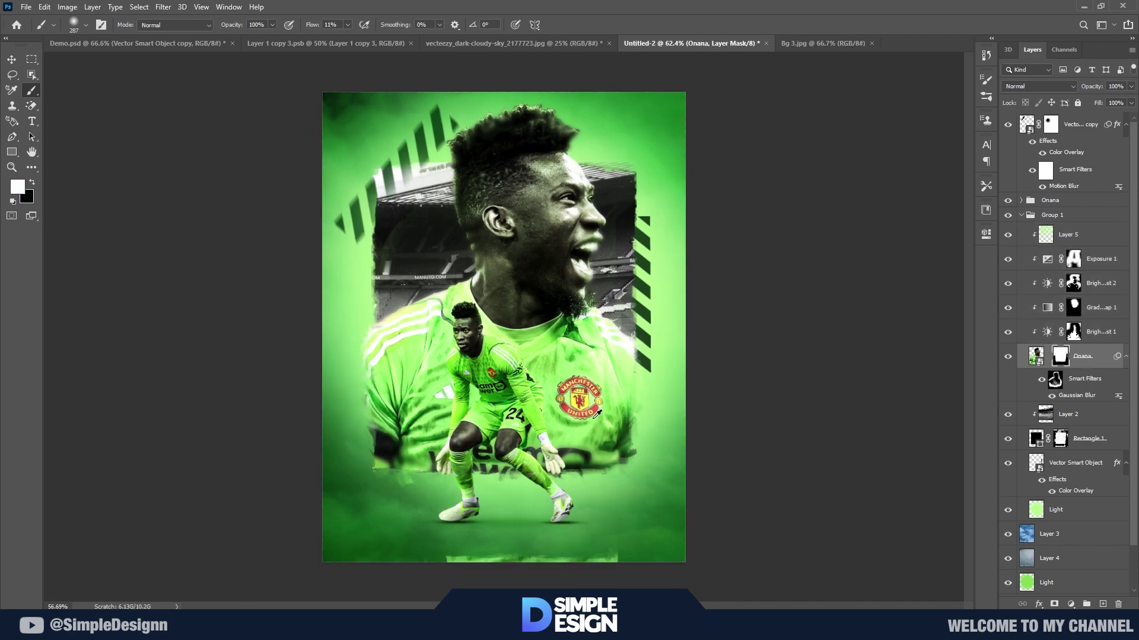
scroll(618, 460, "up", 1)
scroll(618, 460, "down", 4)
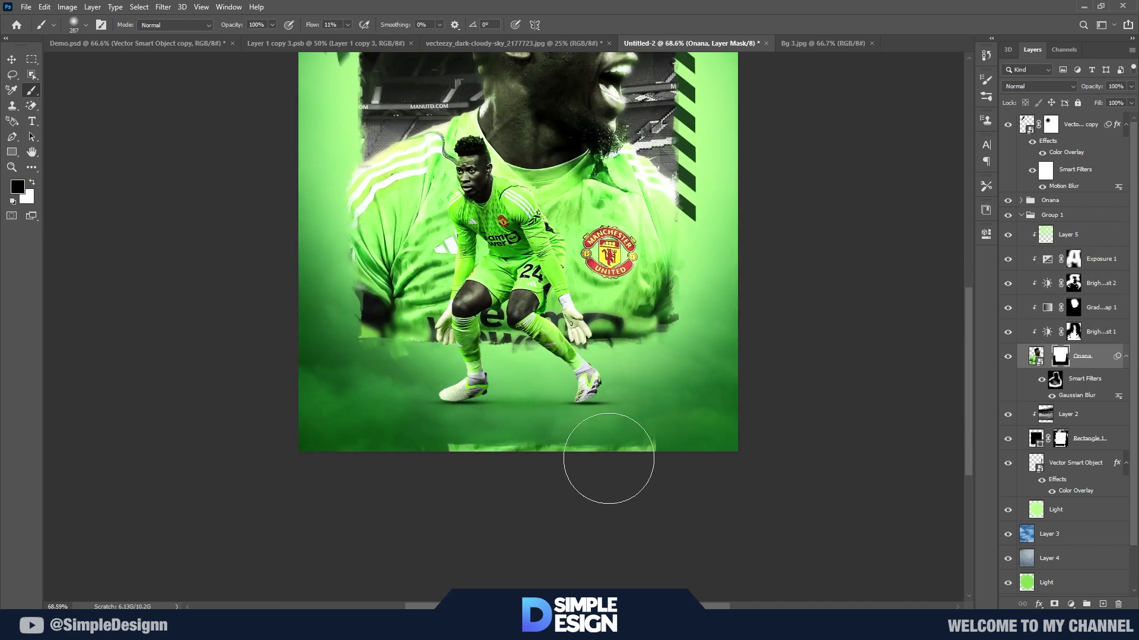
type("98")
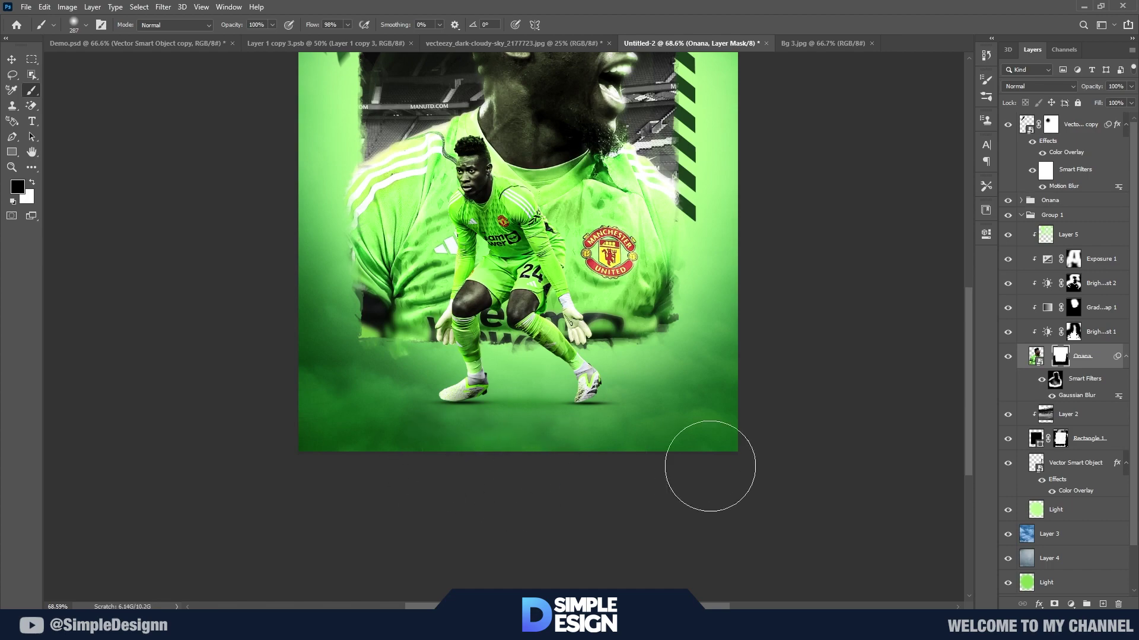
scroll(693, 468, "up", 3)
scroll(519, 335, "up", 2)
scroll(465, 436, "down", 4)
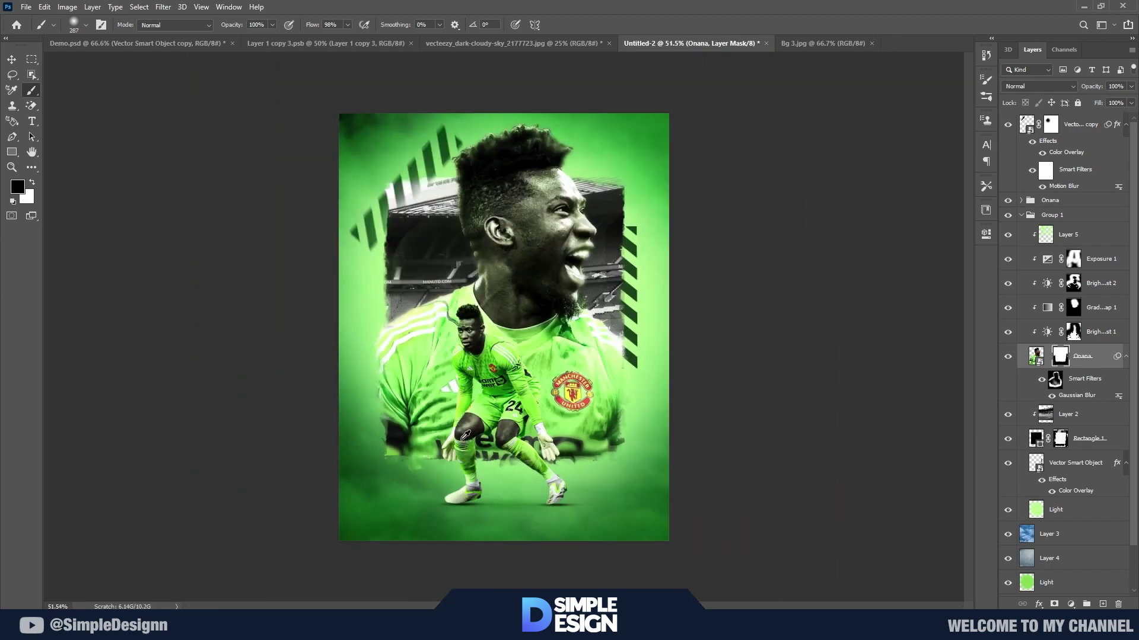
scroll(511, 320, "up", 1)
scroll(602, 303, "up", 1)
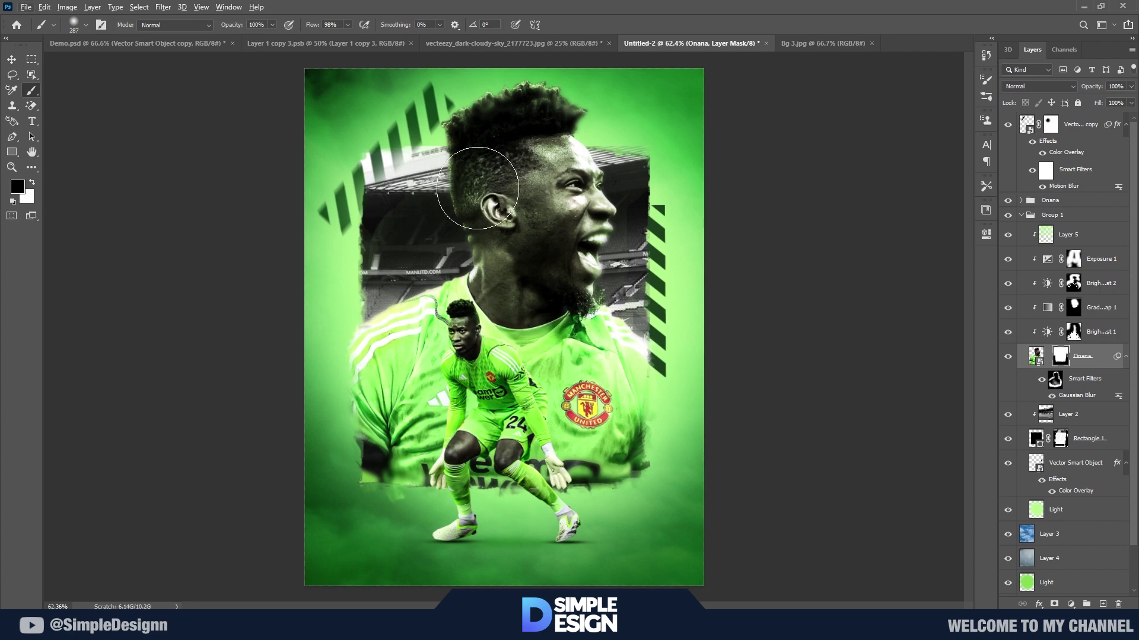
- Add a white ONANA text layer beside the portrait's head
left_click(1021, 215)
left_click(1079, 124)
key("t")
left_click(412, 261)
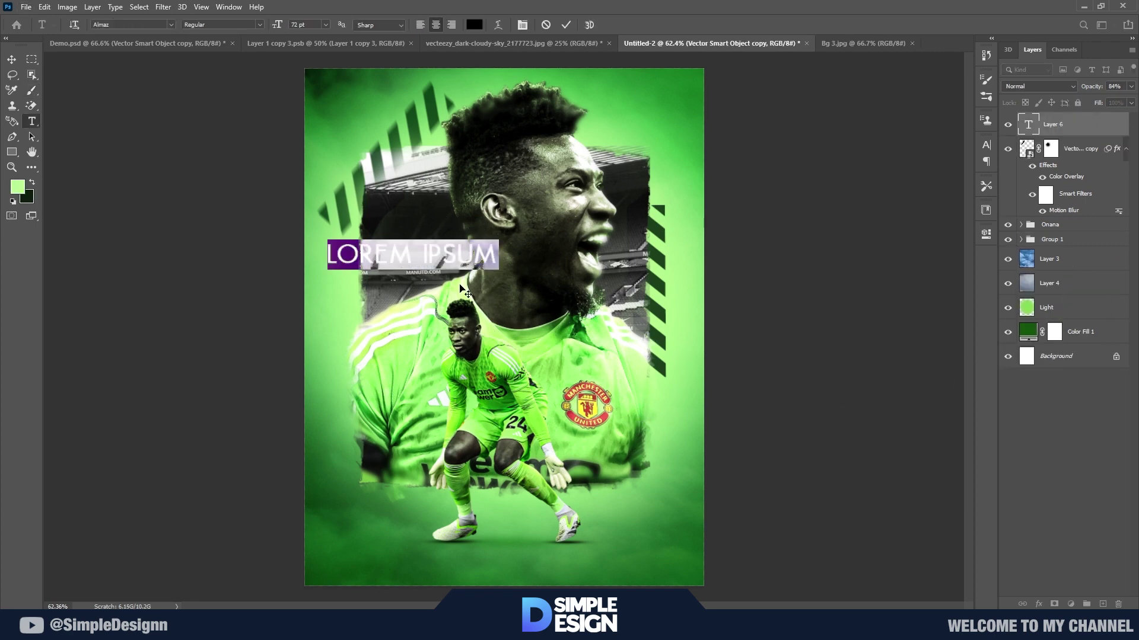
key("BackSpace")
key("ctrl+a")
left_click(475, 24)
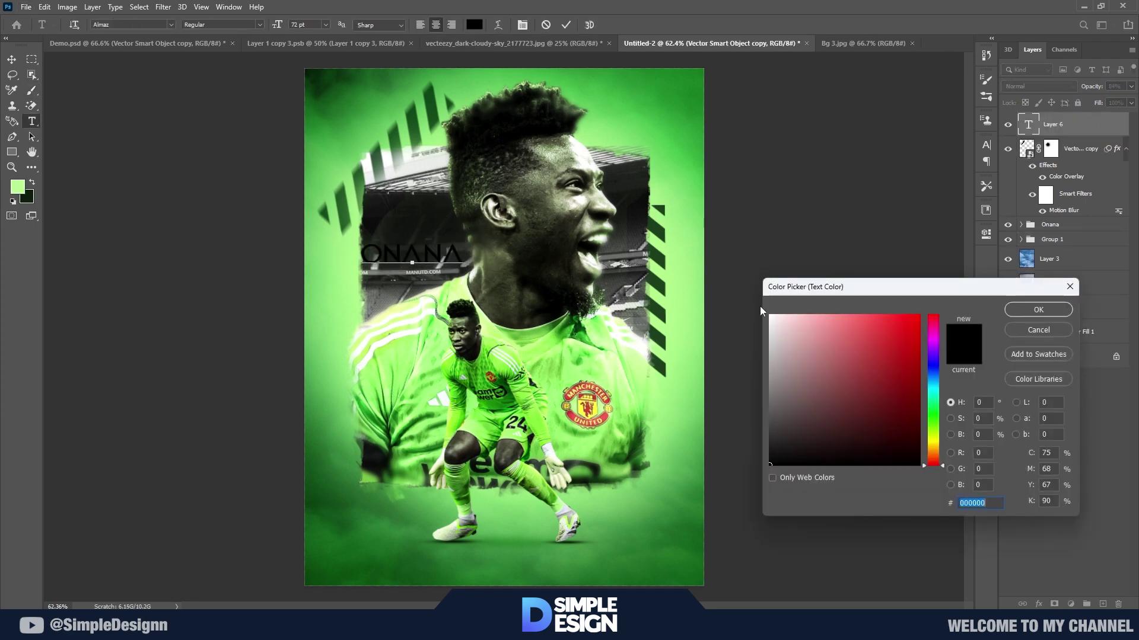
left_click(771, 315)
left_click(1059, 314)
left_click(566, 25)
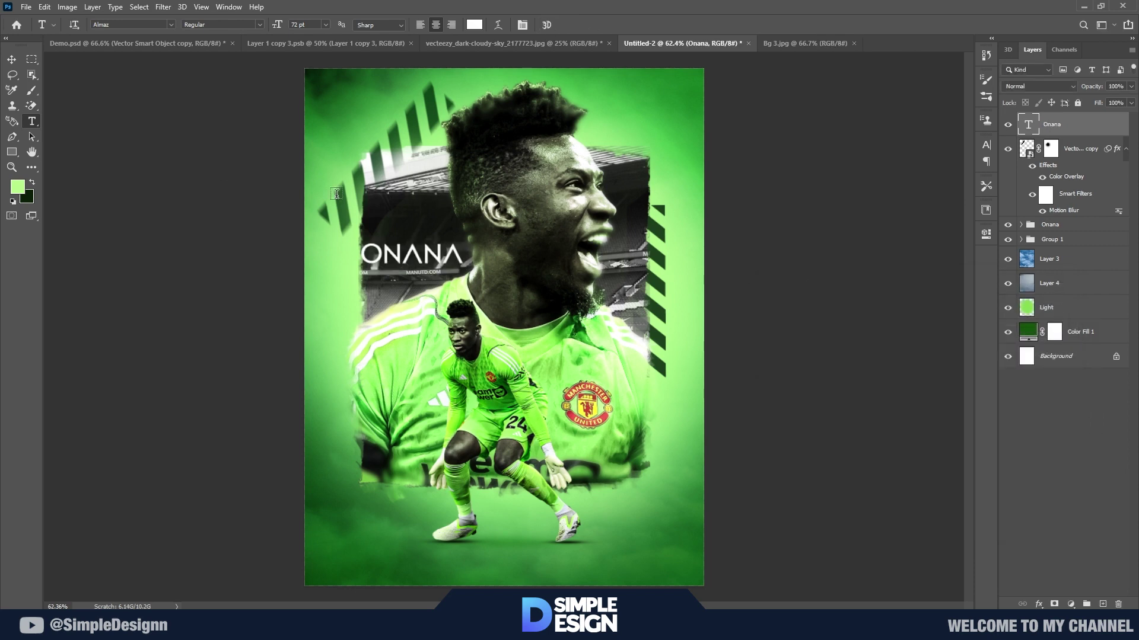
key("ctrl+Return")
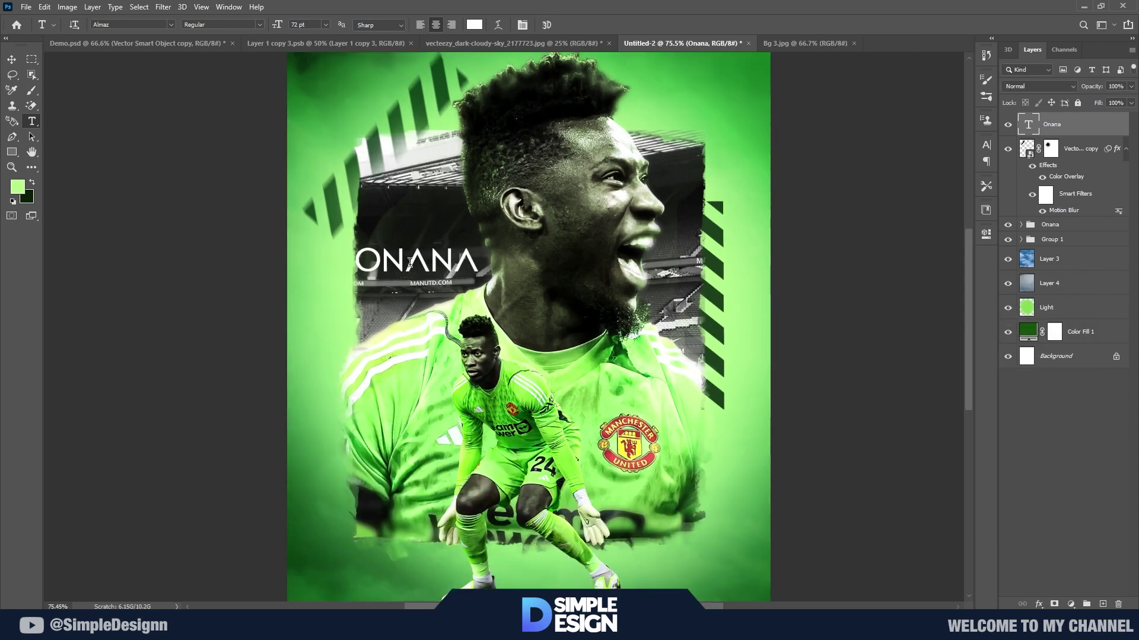
- Set the ONANA title's font to Almaz
scroll(388, 219, "up", 3)
double_click(433, 259)
left_click(171, 24)
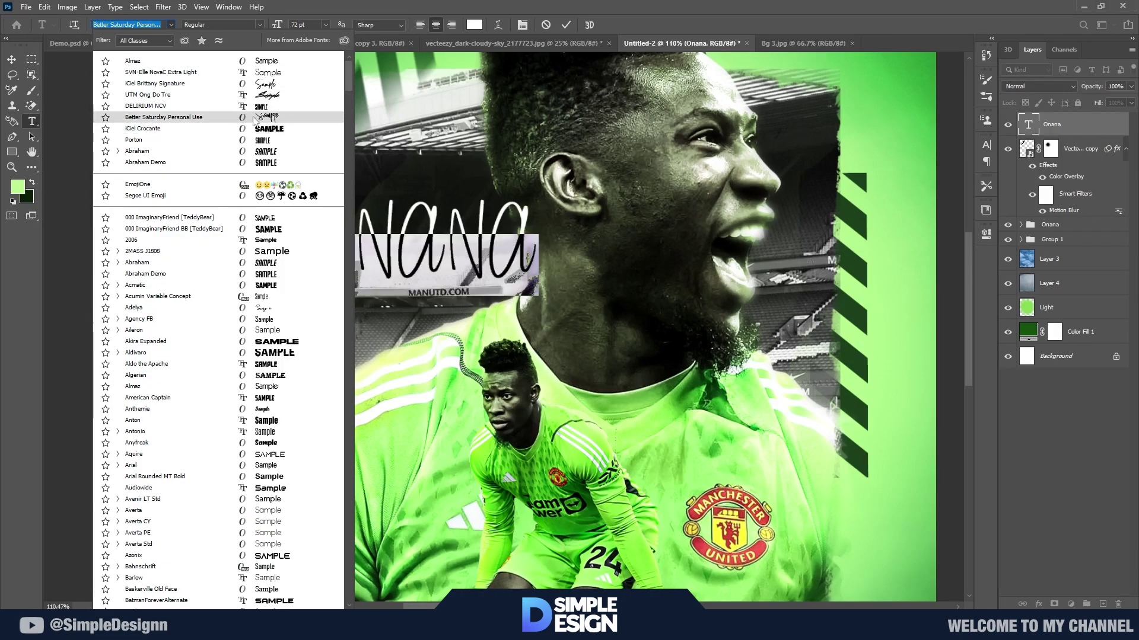
left_click(567, 25)
key("ctrl+0")
- Enlarge the ONANA title, place it lower on the poster, then shrink it slightly
key("ctrl+t")
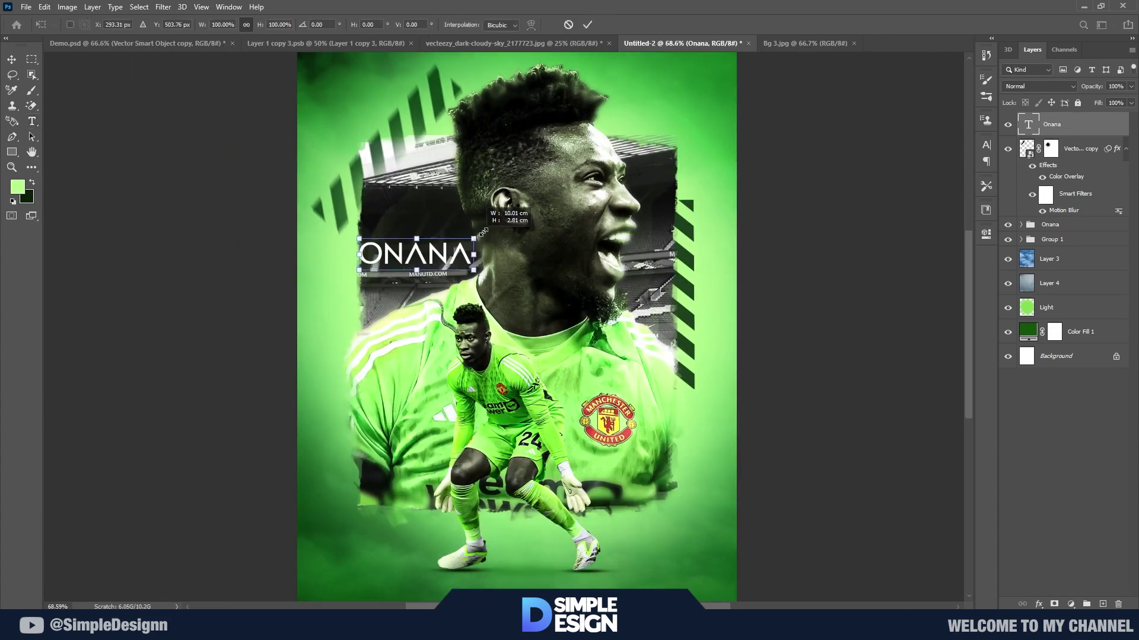
left_click_drag(378, 251, 380, 273)
left_click_drag(471, 276, 475, 249)
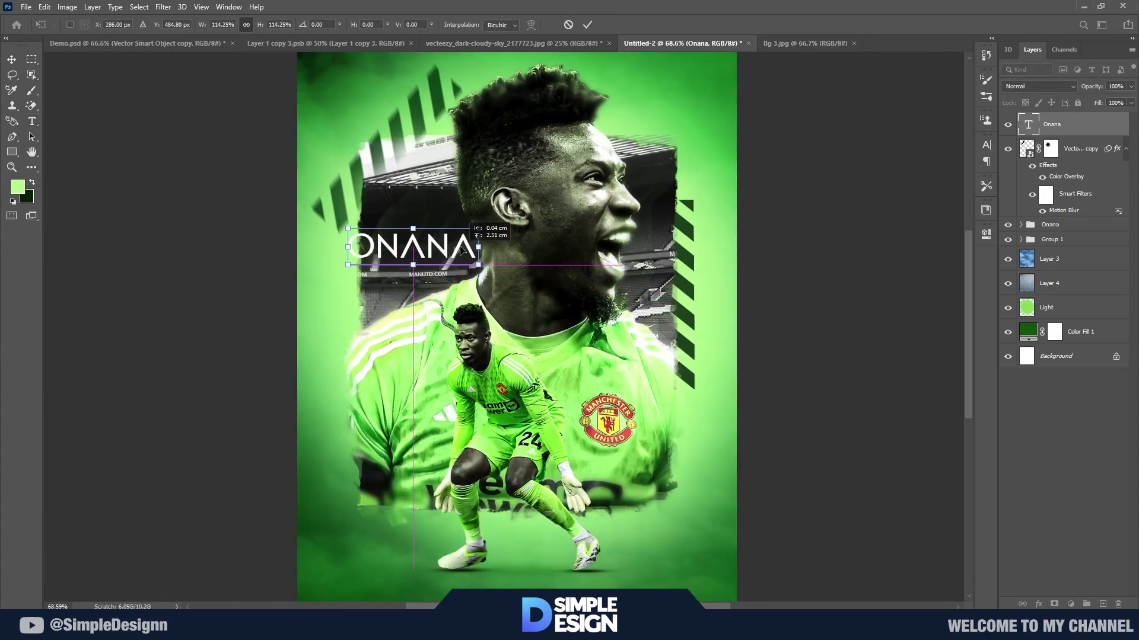
key("Return")
scroll(474, 294, "up", 3)
left_click_drag(474, 295, 479, 299)
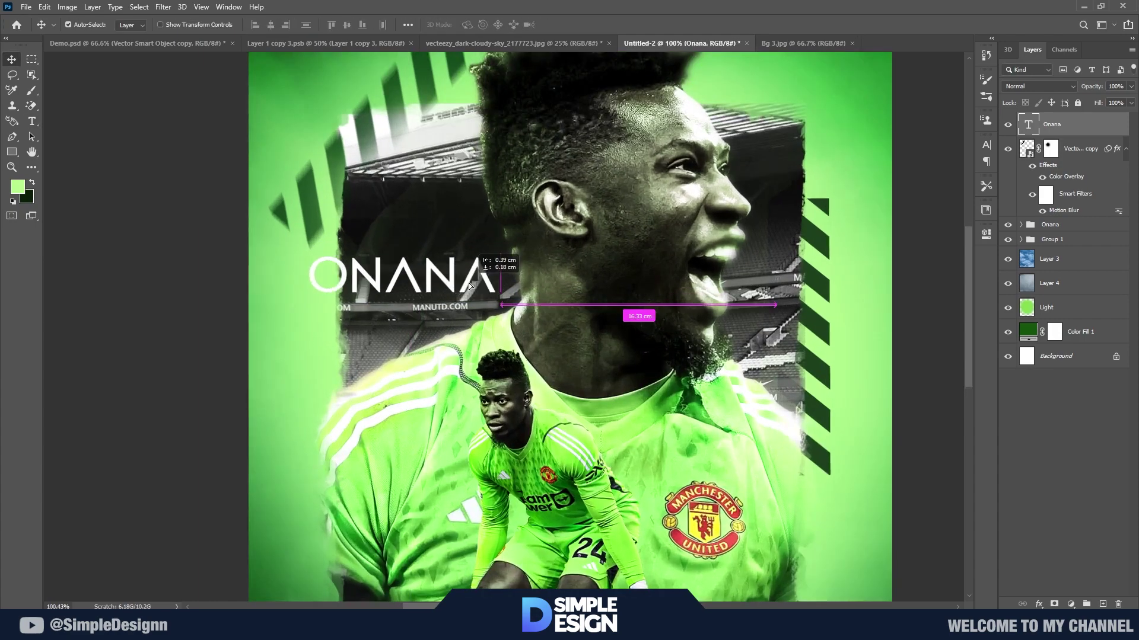
key("ctrl+t")
left_click_drag(322, 277, 350, 275)
key("Return")
- Target the Onana layer's blur filter mask with a smaller black-and-white brush
scroll(478, 263, "down", 2)
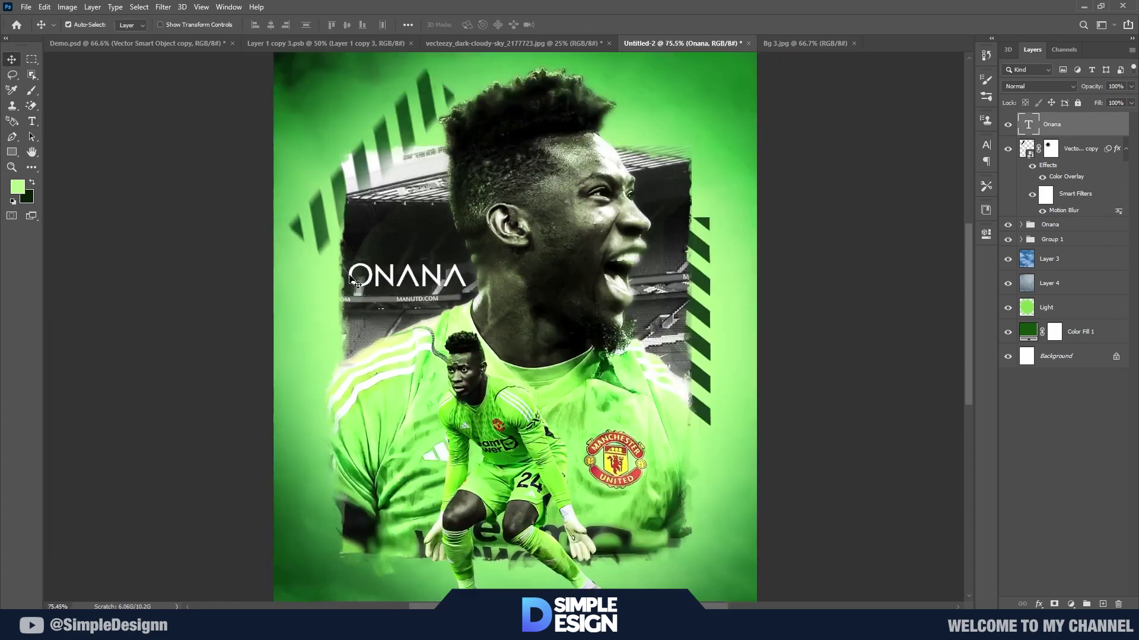
scroll(477, 263, "down", 1)
scroll(434, 284, "up", 1)
scroll(593, 201, "up", 4)
key("t")
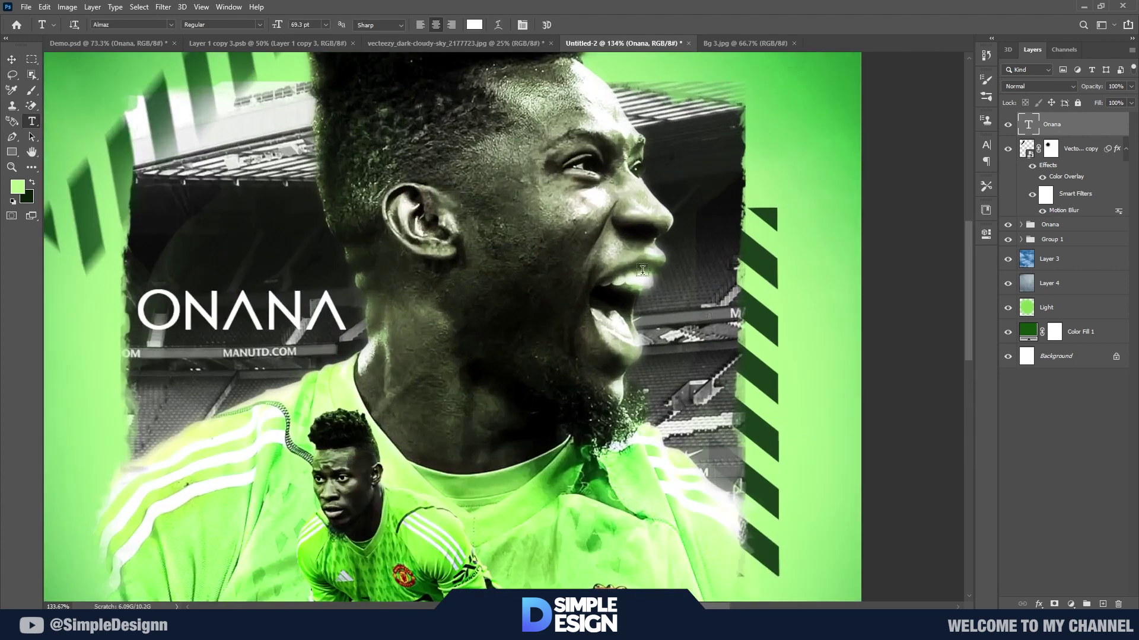
key("v")
left_click(1020, 239)
left_click(1044, 259)
left_click(1054, 404)
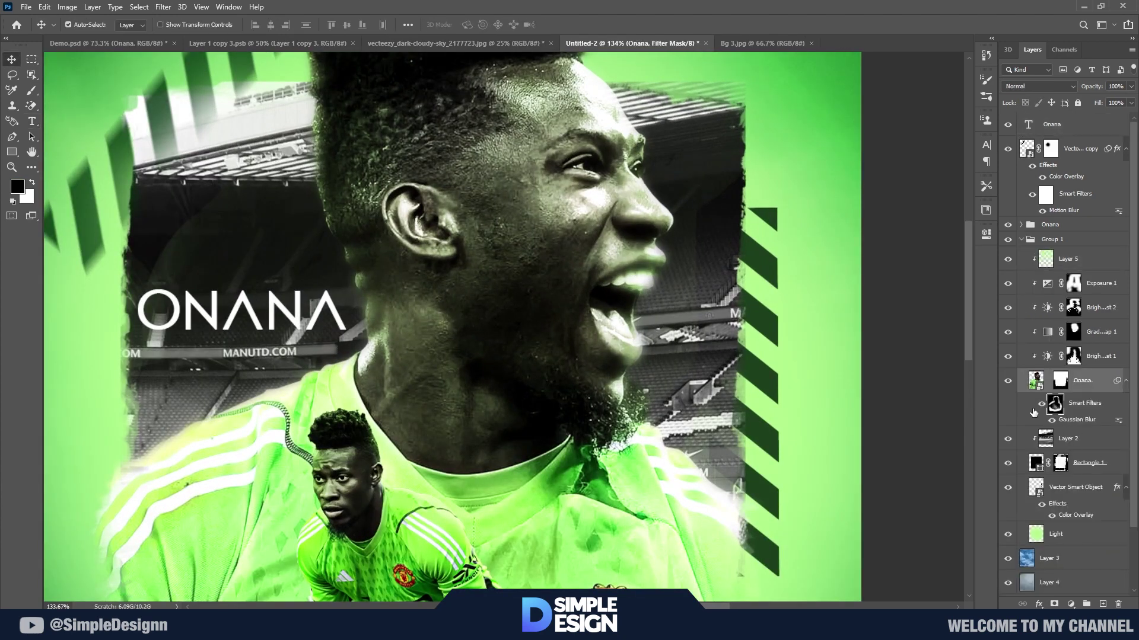
key("d")
key("b")
key("bracketleft")
key("bracketleft")
key("bracketleft")
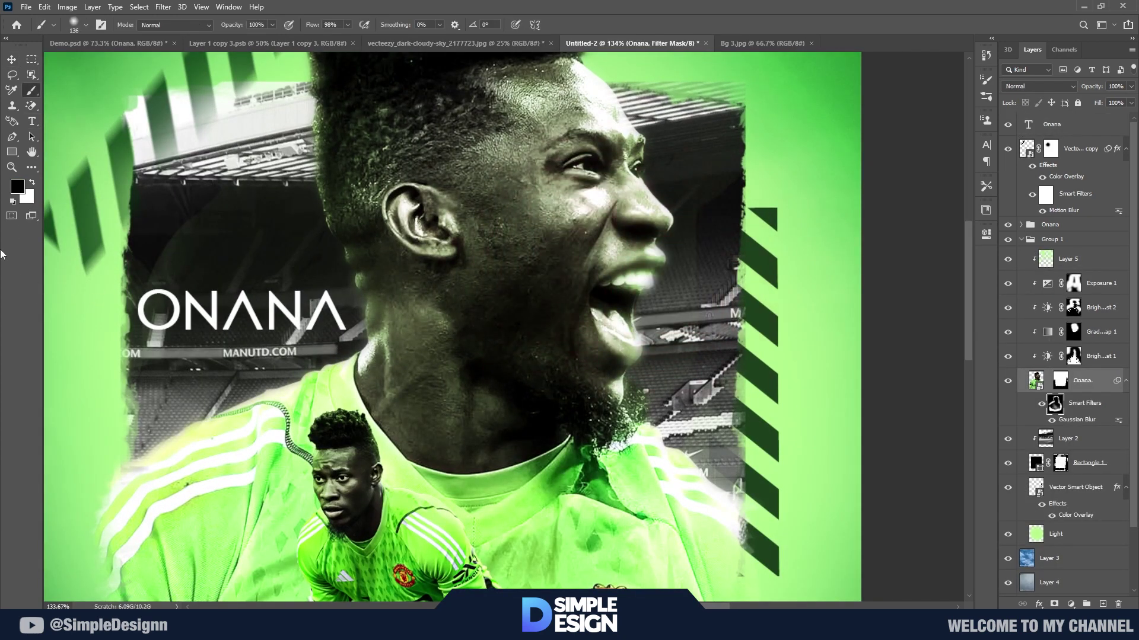
scroll(563, 373, "down", 2)
scroll(563, 372, "up", 2)
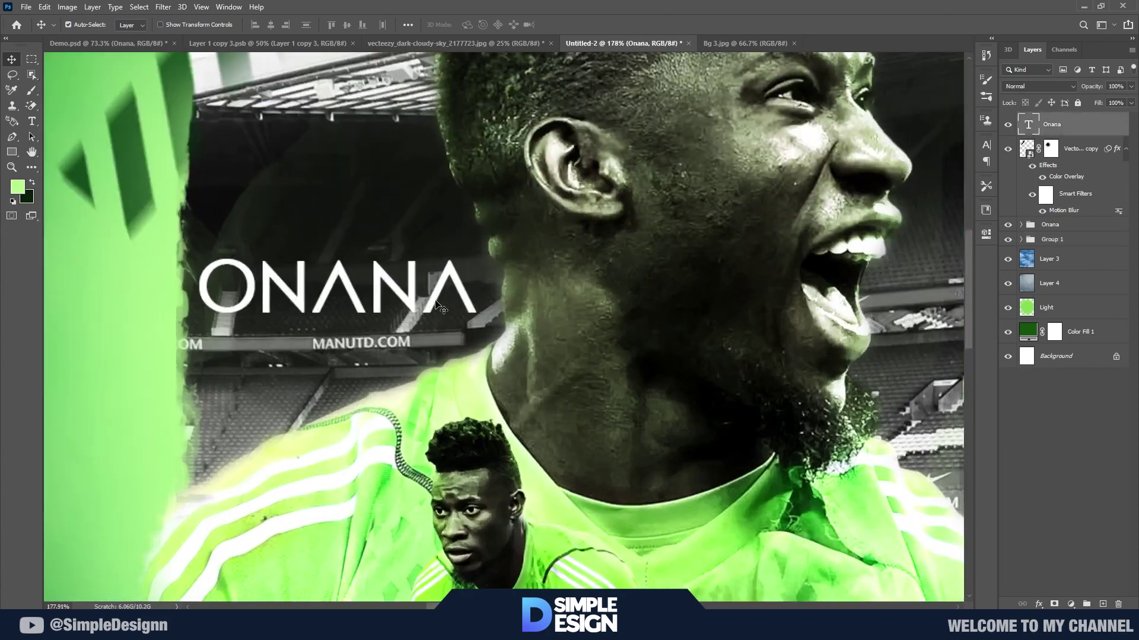
- Add MANCHESTER UNITED text, rotate it 90° vertical, and move it to the right edge
key("t")
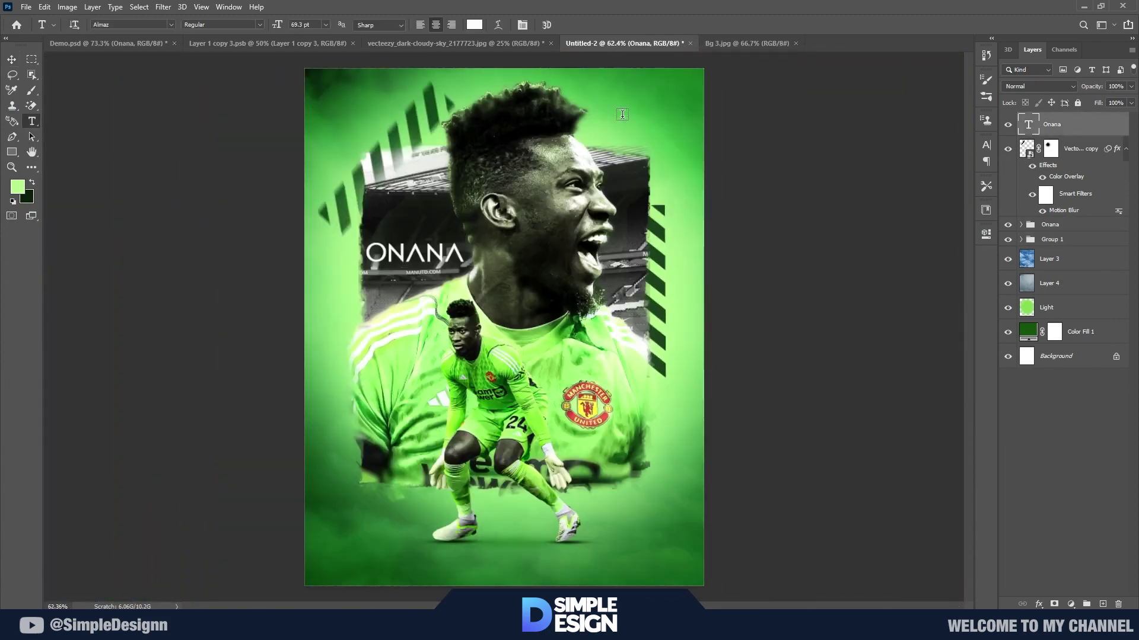
left_click(522, 124)
key("ctrl+v")
left_click(568, 25)
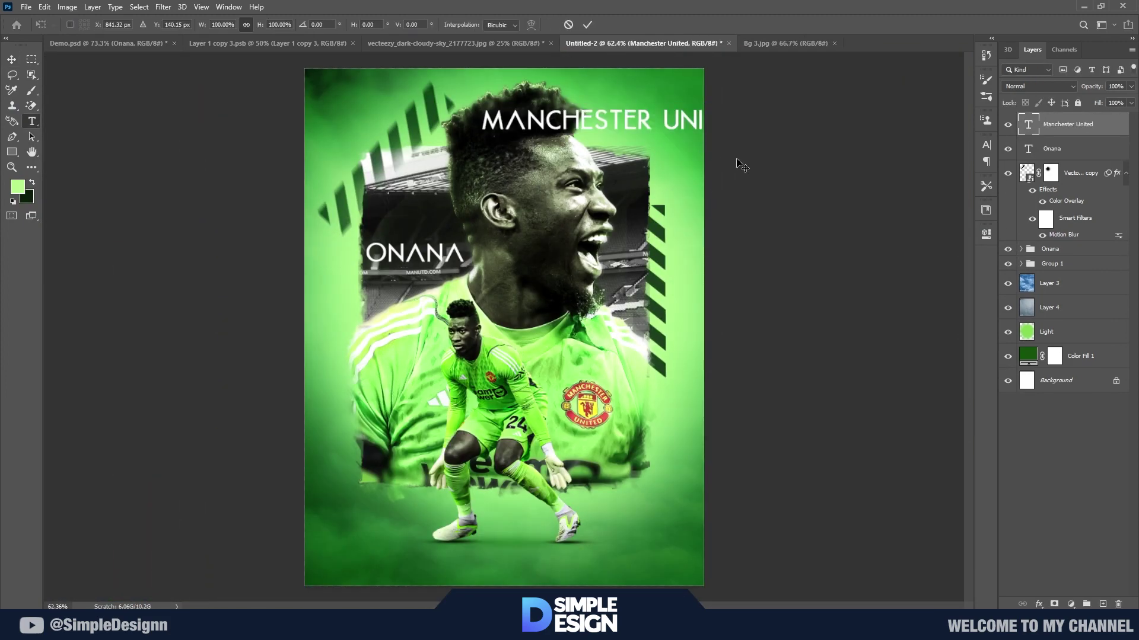
key("ctrl+t")
mouse_move(737, 172)
left_mouse_down()
mouse_move(646, 267)
mouse_move(623, 218)
mouse_move(327, 355)
left_mouse_up()
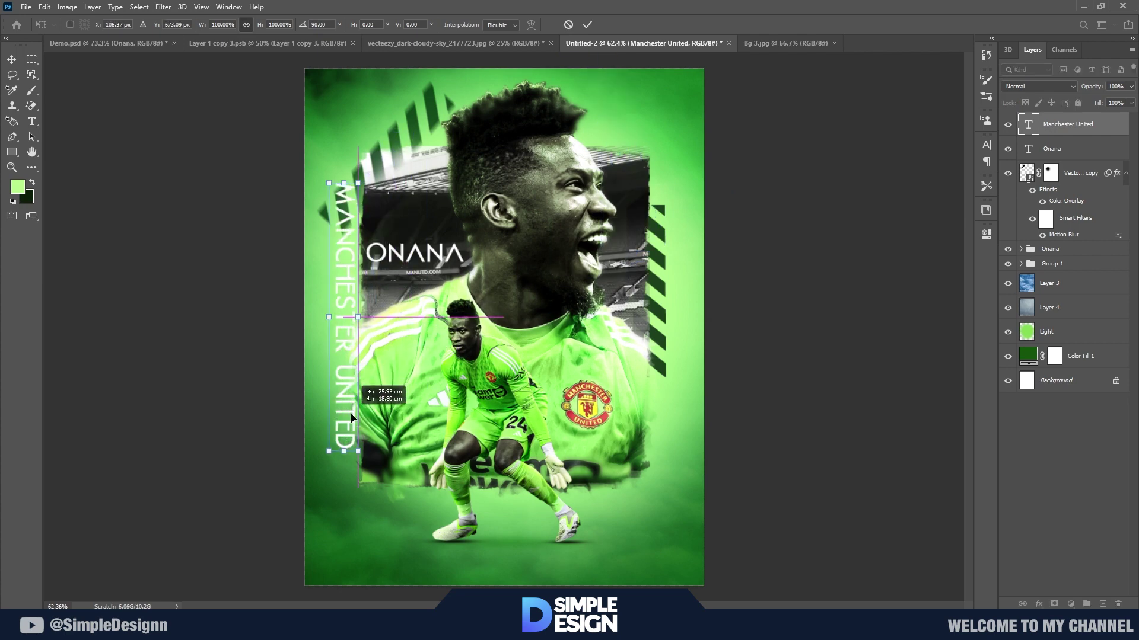
left_click_drag(317, 154, 336, 243)
left_click(587, 25)
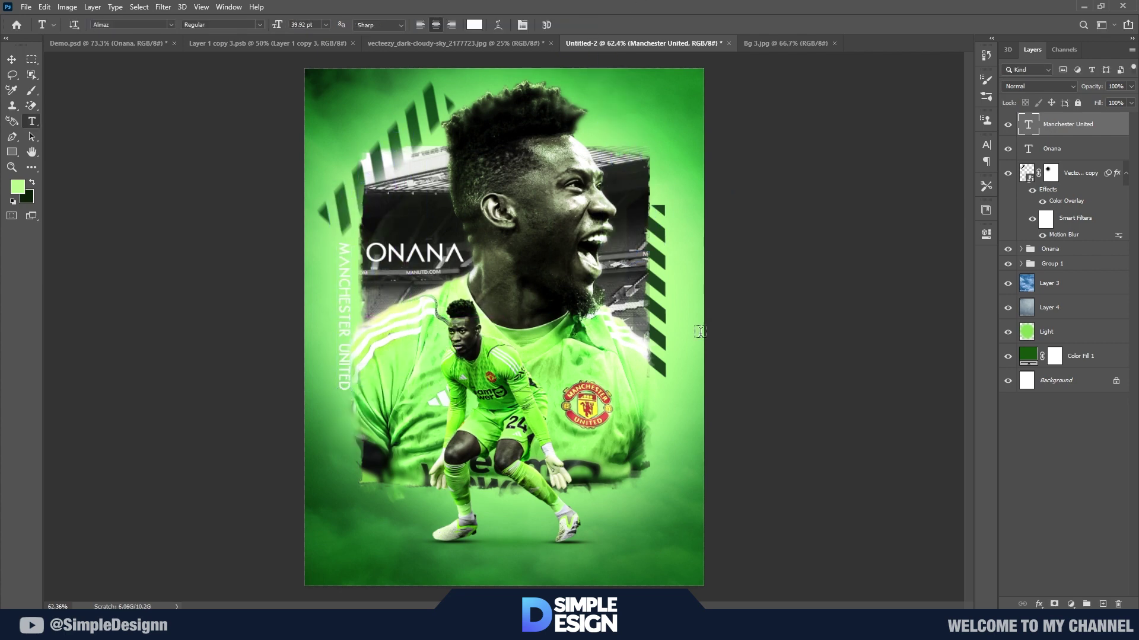
left_click_drag(343, 283, 675, 183)
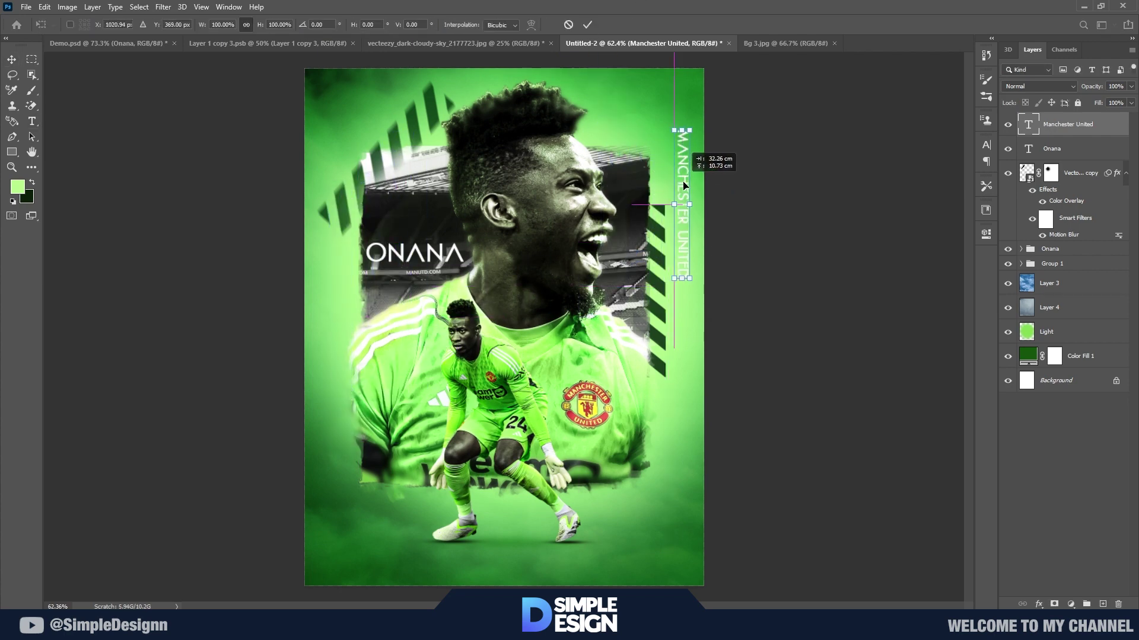
- Move the green stripes layer lower down the poster
scroll(663, 297, "up", 1)
left_click(664, 297)
key("ctrl+t")
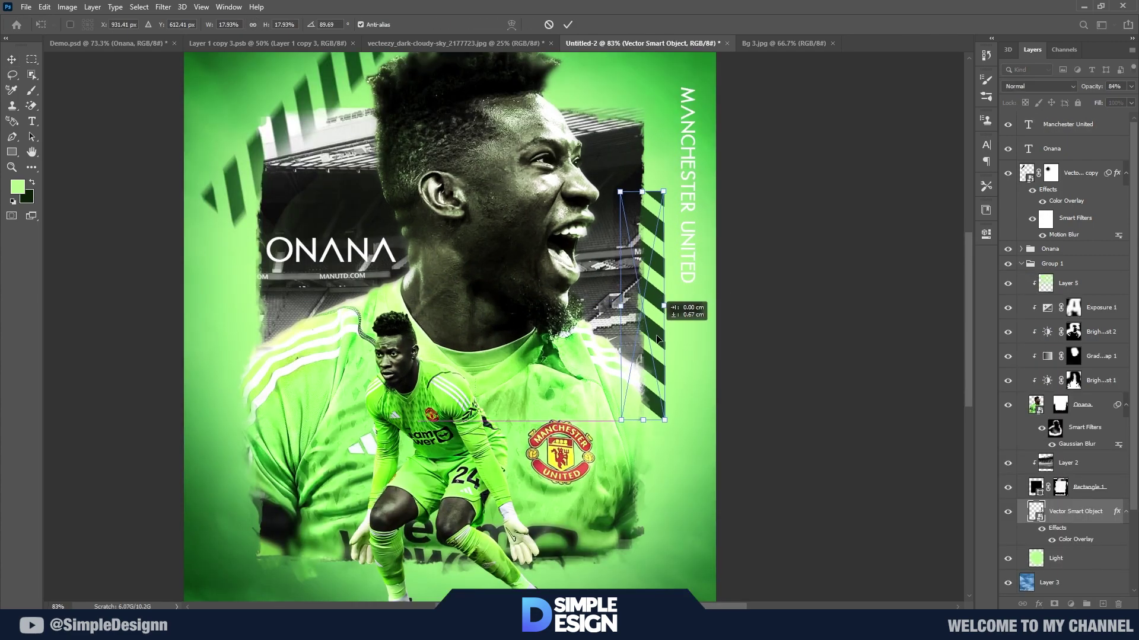
left_click_drag(660, 320, 659, 370)
key("Return")
- Shrink the MANCHESTER UNITED title and shift it up and left
scroll(686, 82, "up", 2)
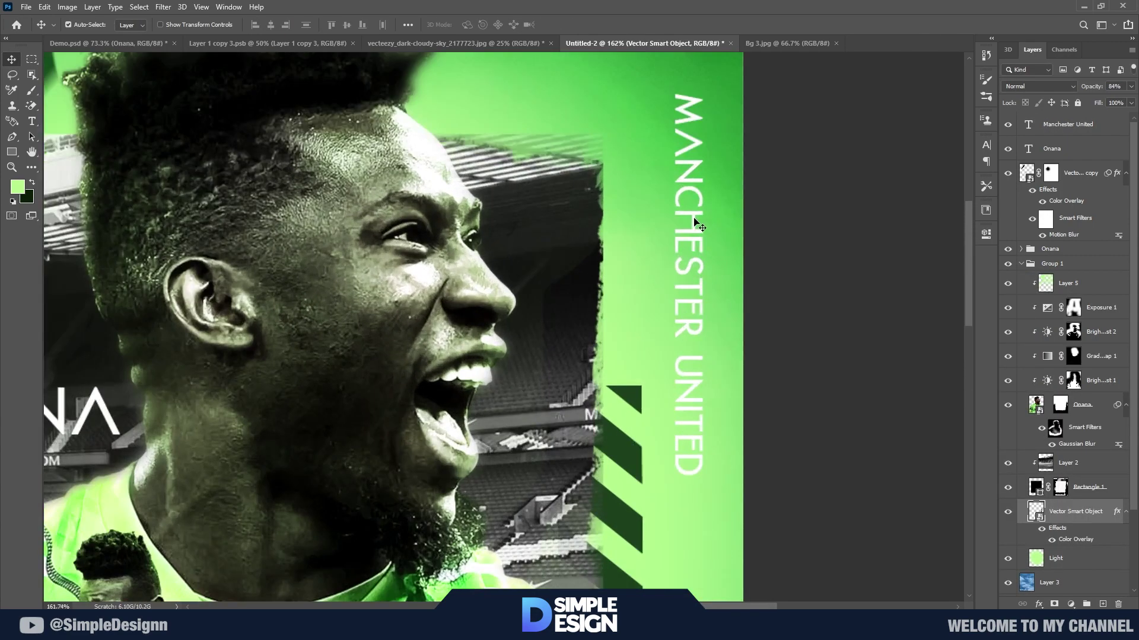
left_click(691, 285)
key("ctrl+t")
left_click_drag(711, 283, 632, 249)
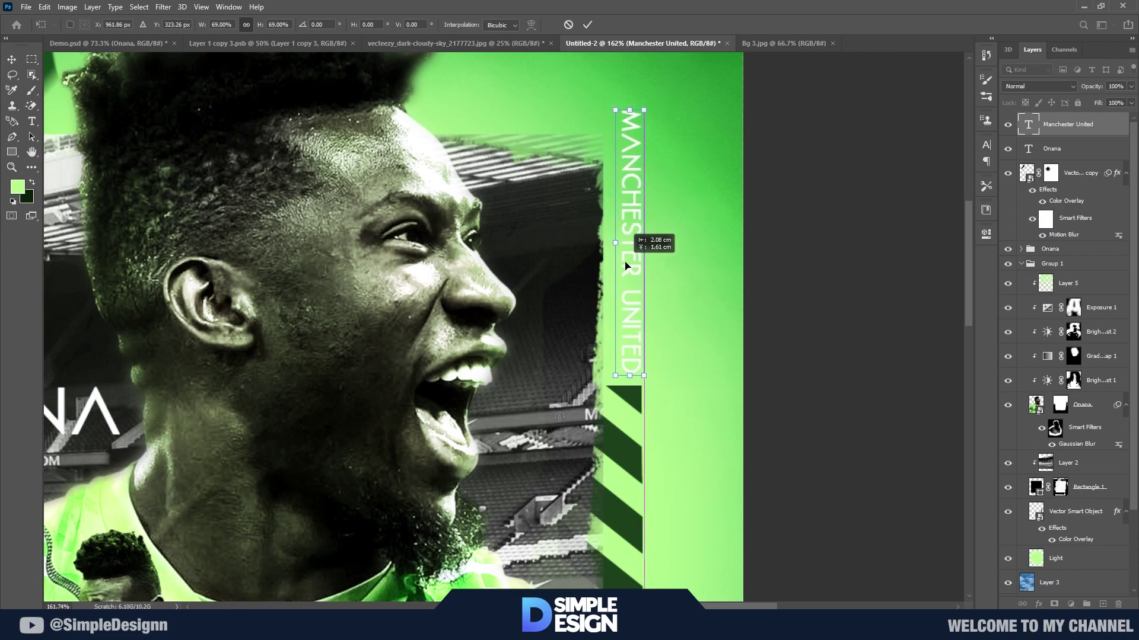
key("Return")
key("ctrl+0")
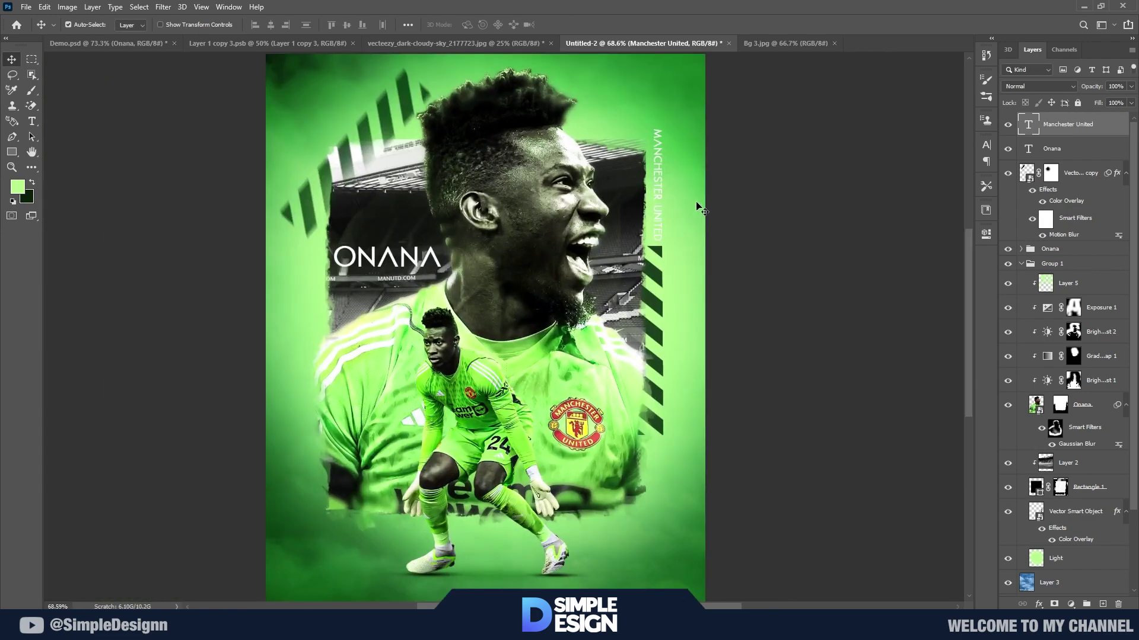
scroll(676, 175, "up", 2)
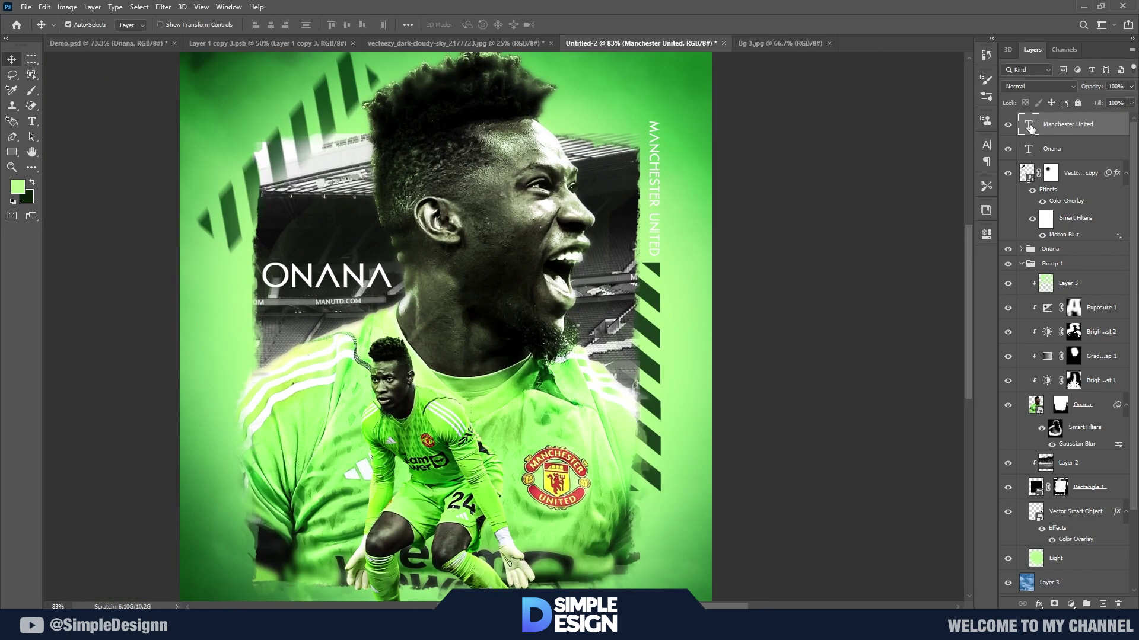
- Color the MANCHESTER UNITED title dark green (052e04)
double_click(1030, 126)
left_click(475, 25)
left_click(652, 327)
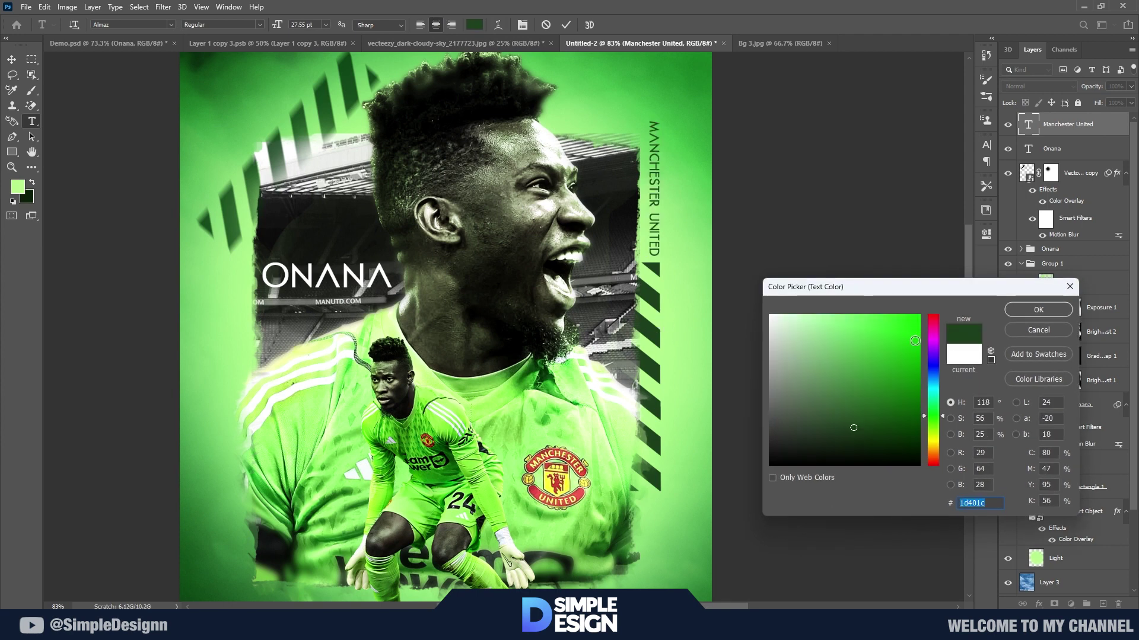
left_click(908, 438)
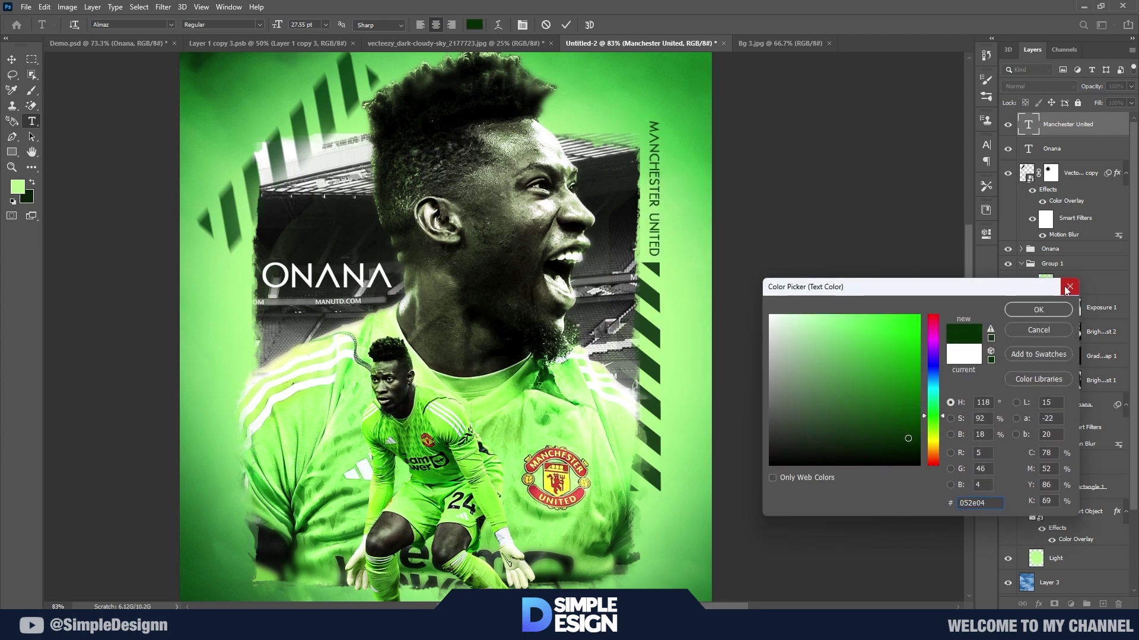
left_click(1039, 309)
left_click(522, 24)
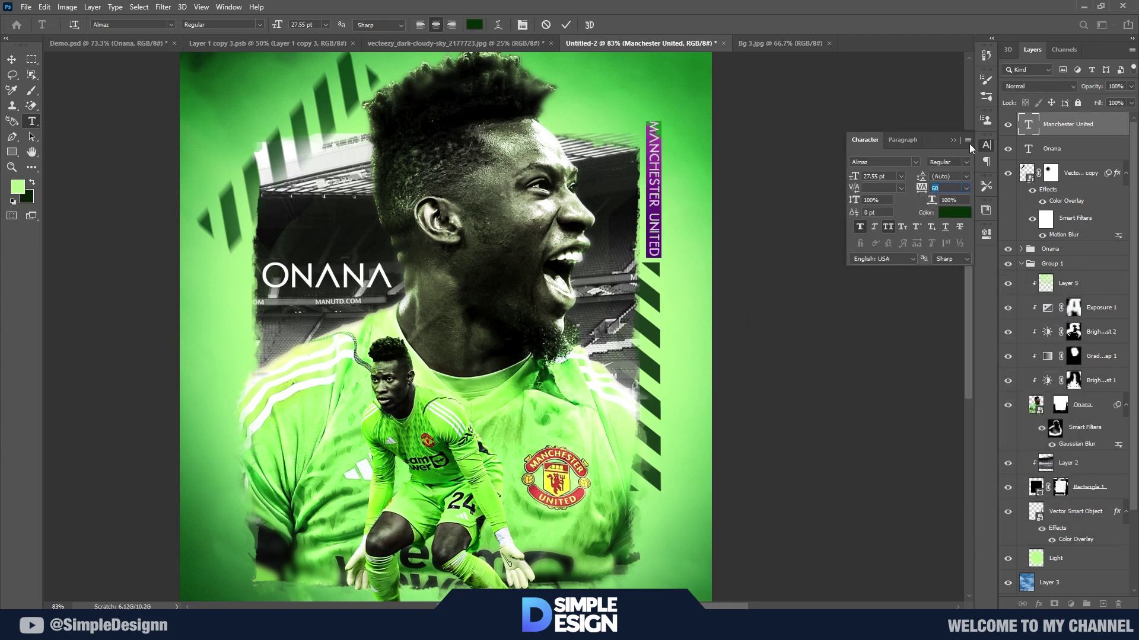
left_click(566, 24)
key("v")
key("ctrl+0")
scroll(546, 361, "up", 3)
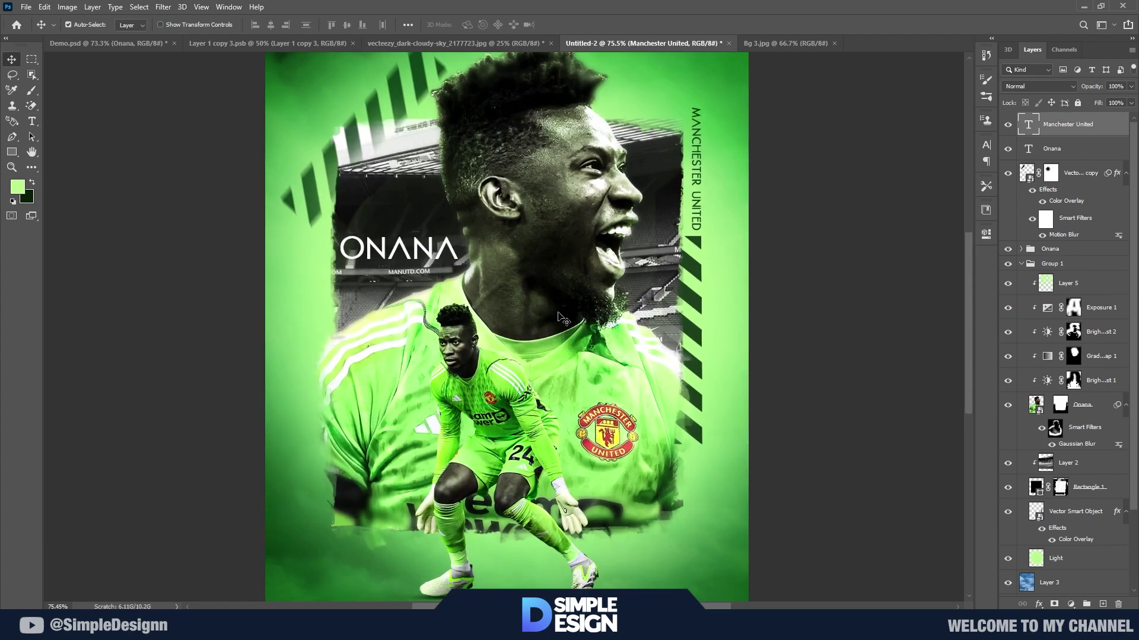
- Add a new ONANA text line beside the crest and colour it white
scroll(561, 317, "up", 2)
key("t")
left_click(590, 394)
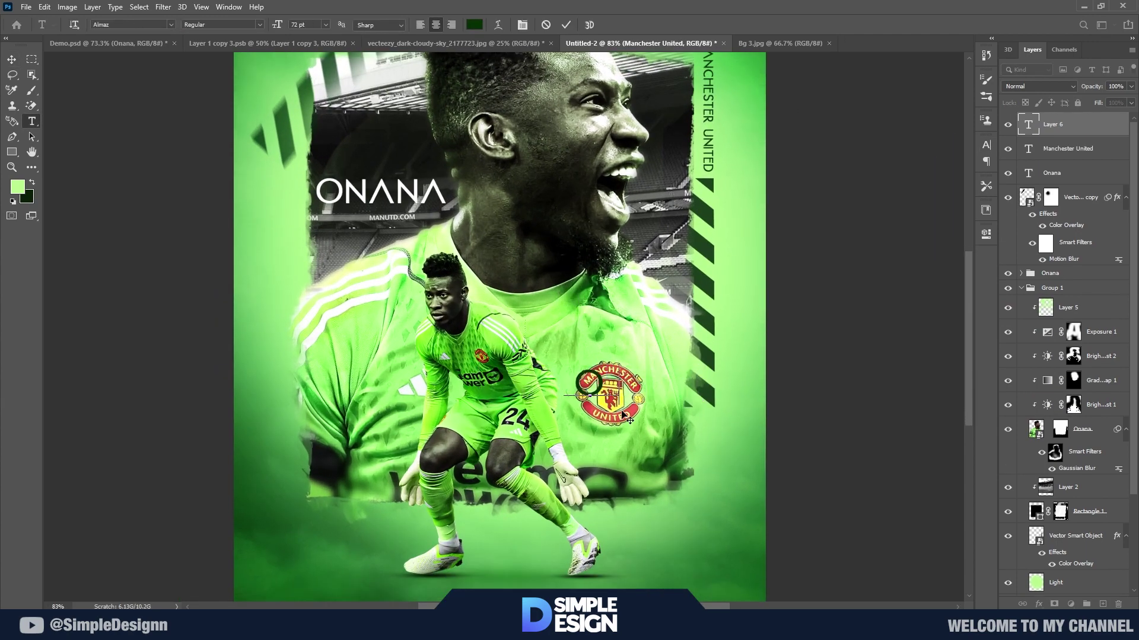
type("ONANA")
key("ctrl+a")
left_click(475, 25)
left_click(777, 312)
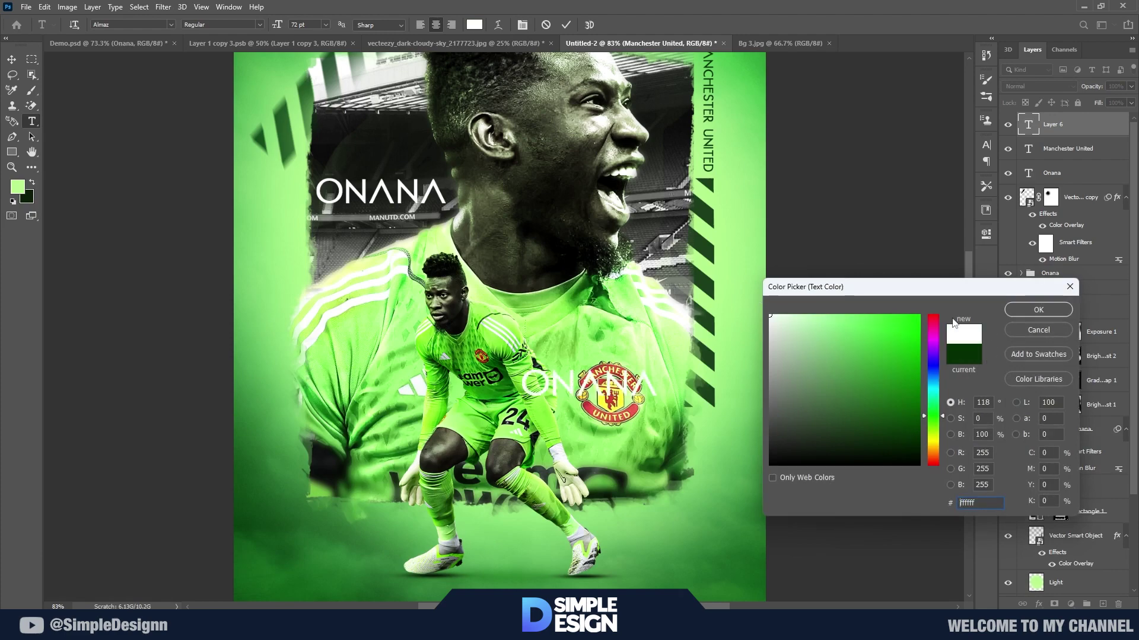
left_click(1039, 309)
- Set the ONANA text to the iCiel Brittany Signature font, adjust character settings, and commit it
type("Ice")
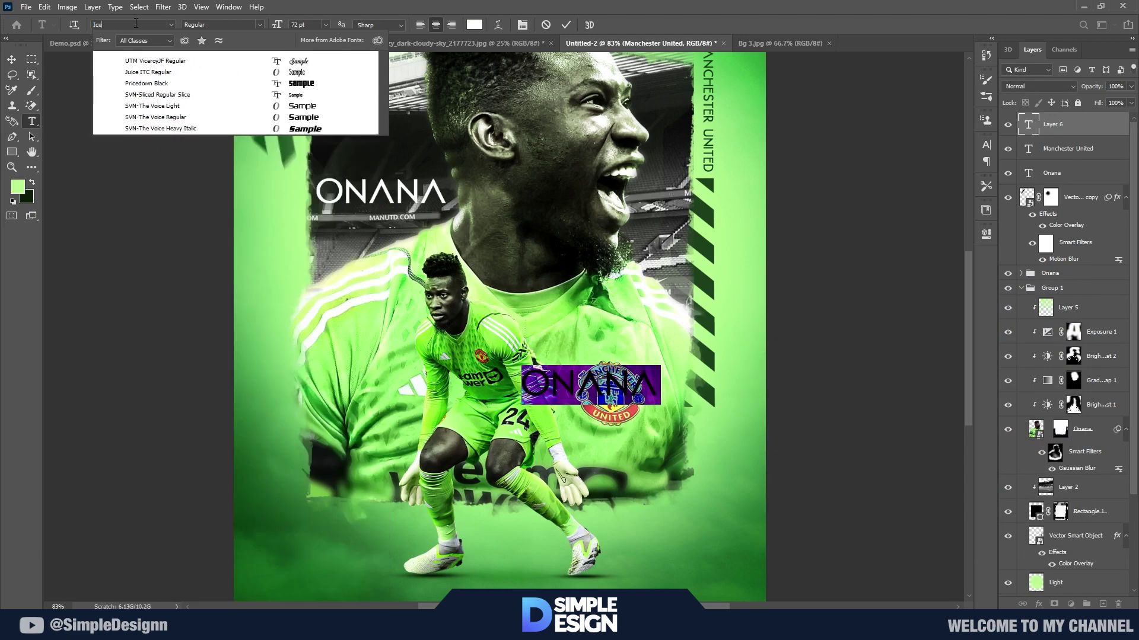
key("BackSpace")
left_click(157, 61)
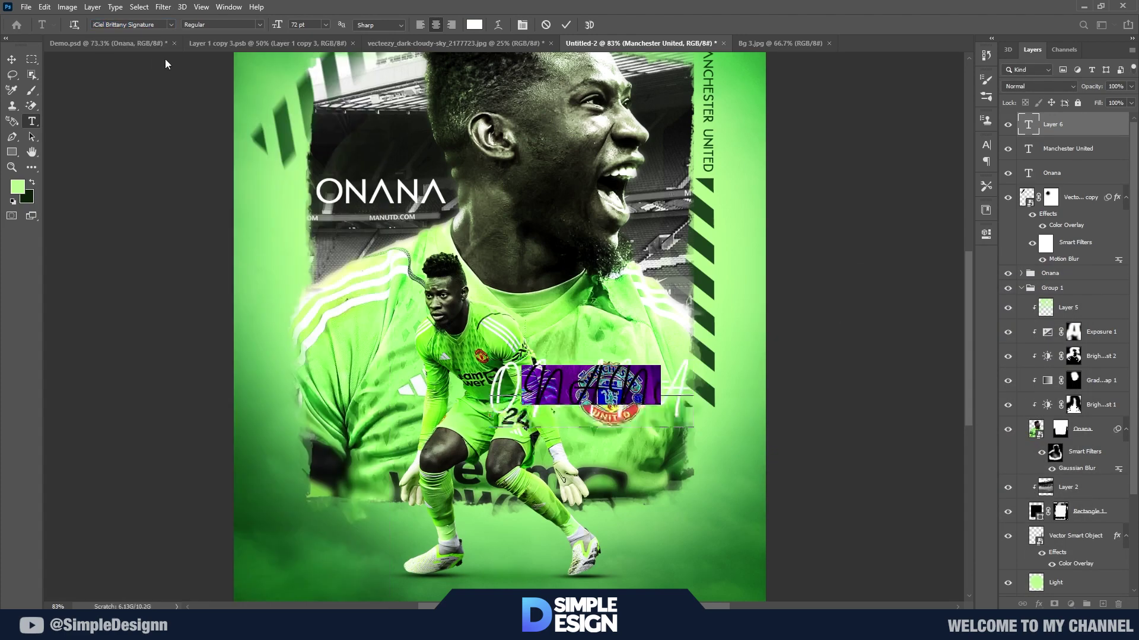
left_click(986, 144)
type("60")
left_click(887, 227)
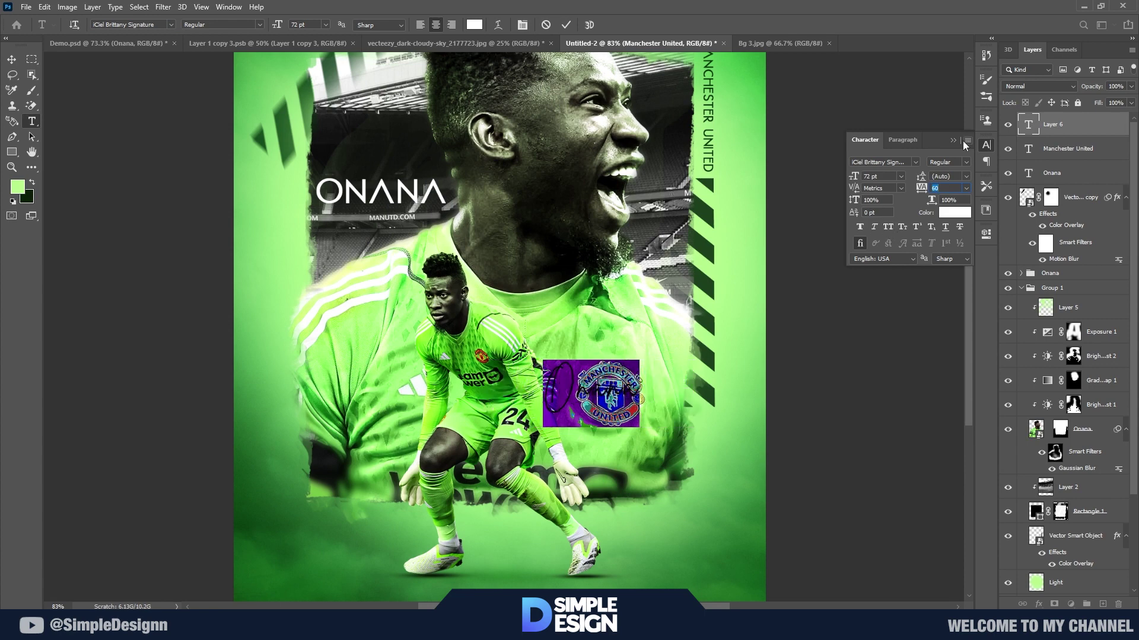
left_click(953, 140)
left_click(767, 281)
- Enlarge the script Onana, tilt it about -9°, and place it across the player
key("ctrl+t")
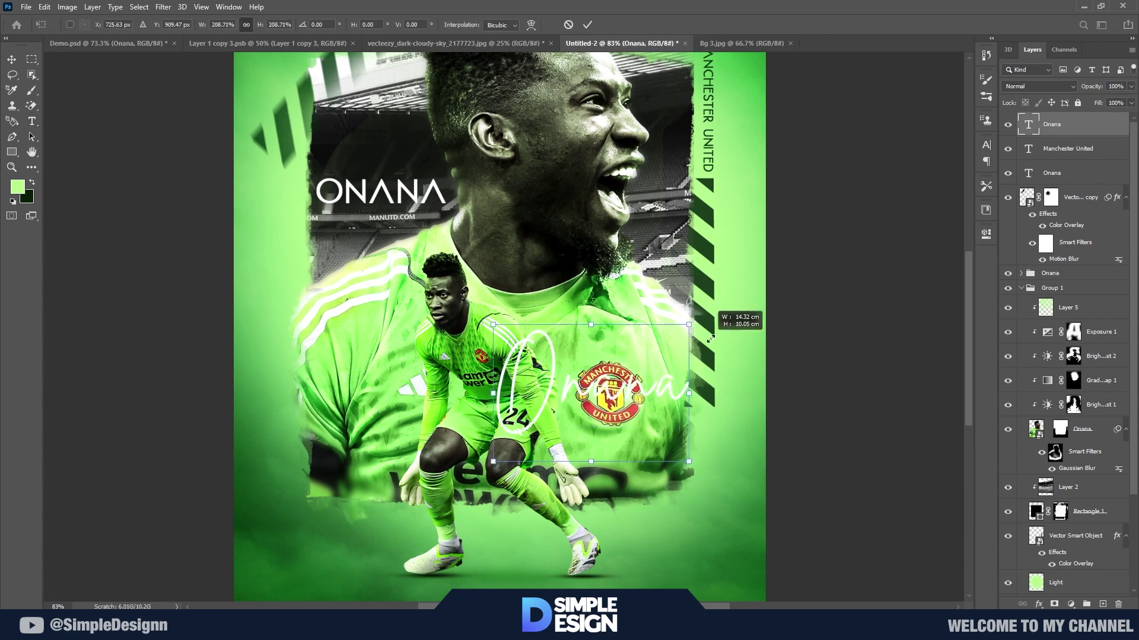
left_click_drag(640, 415, 594, 487)
left_click_drag(594, 327, 587, 332)
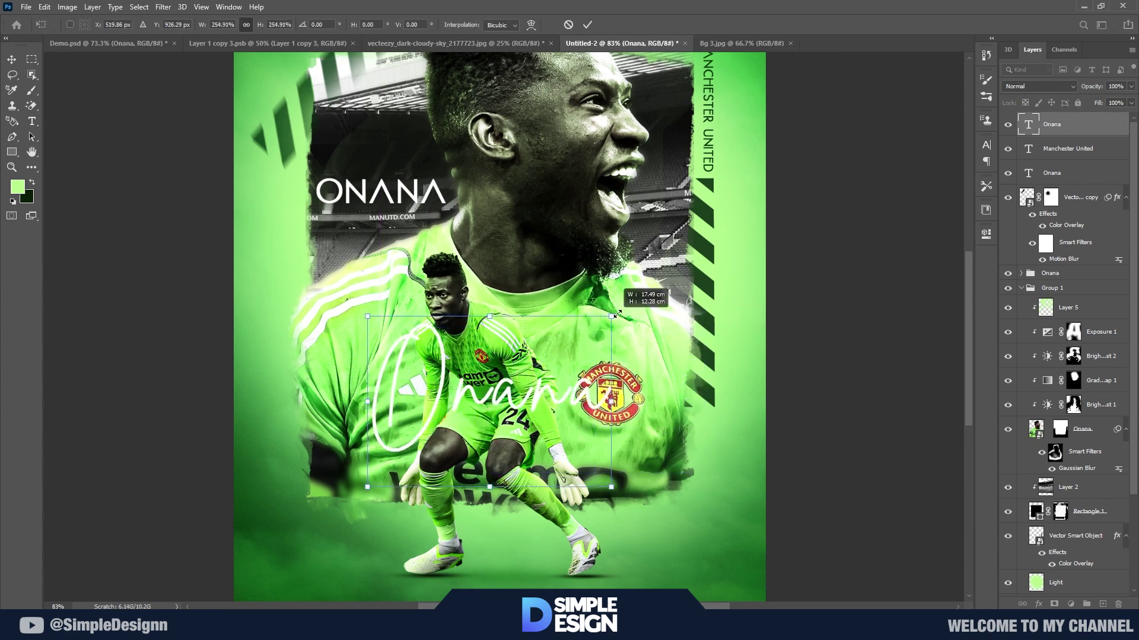
left_click_drag(542, 416, 436, 171)
left_click_drag(481, 82, 419, 126)
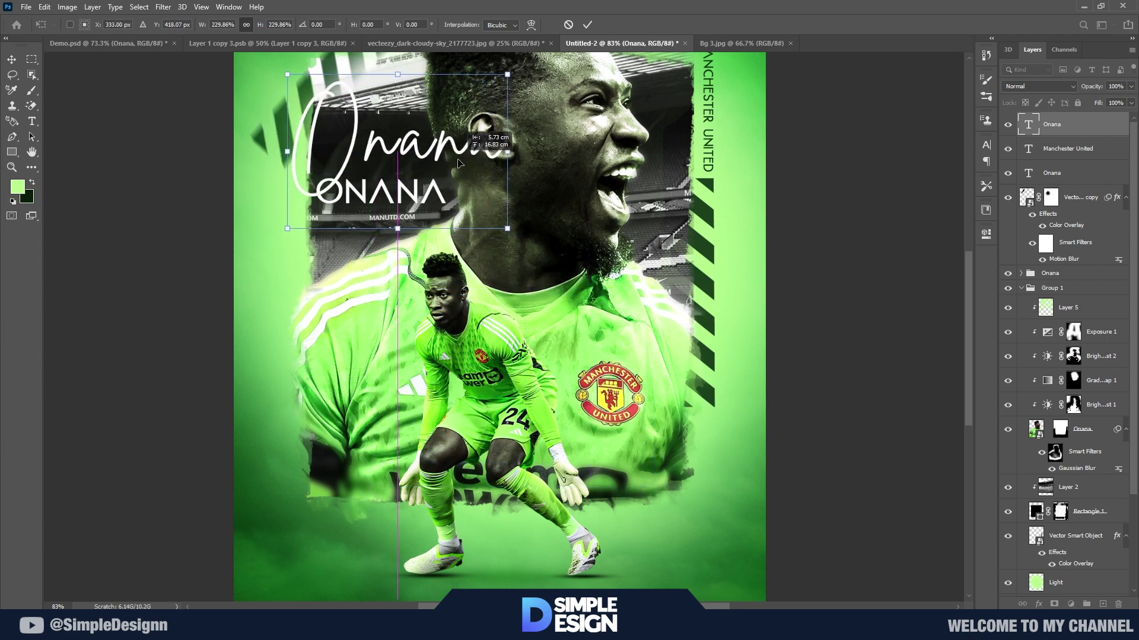
left_click_drag(396, 182, 557, 399)
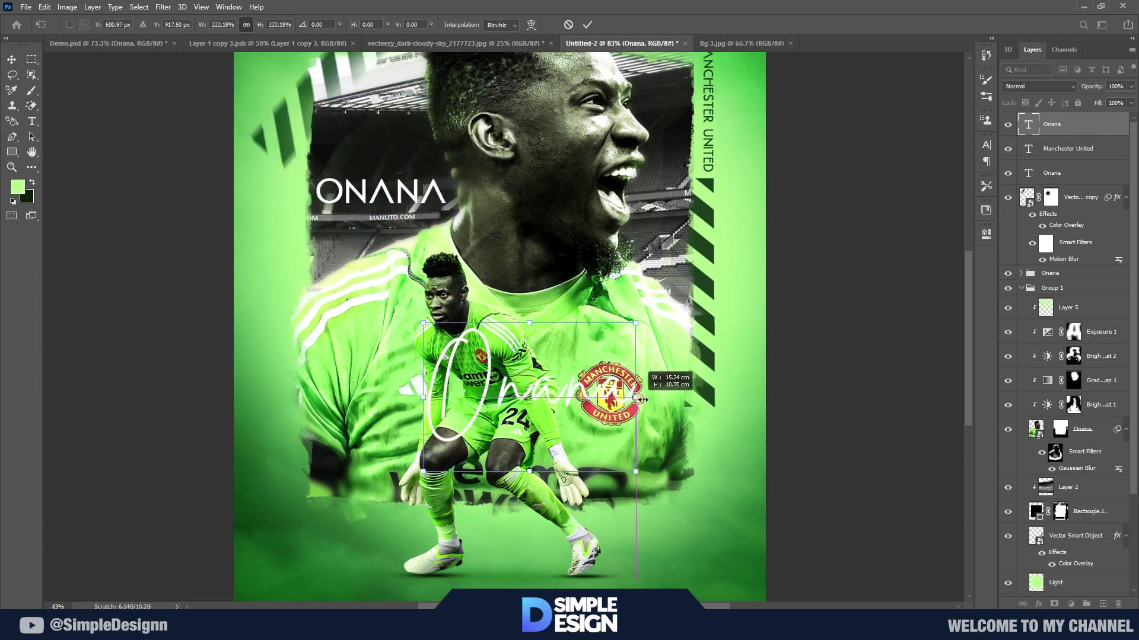
left_click_drag(580, 343, 640, 252)
left_click_drag(667, 415, 662, 364)
key("Return")
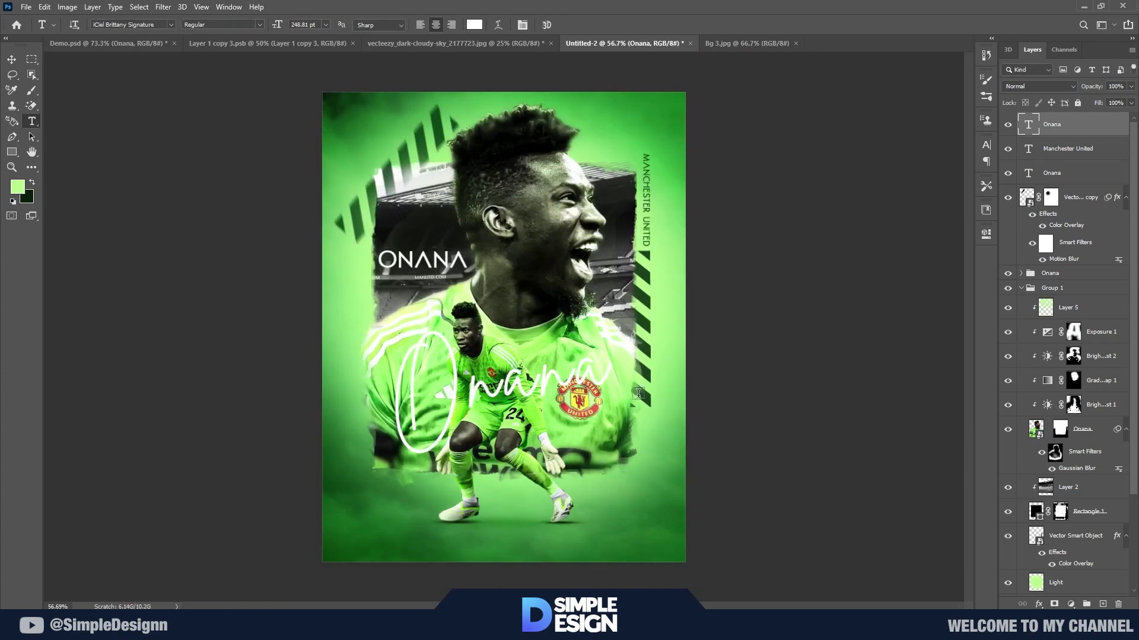
left_click(1021, 288)
- Move the script Onana layer below the Onana group and add a dark green (1b6916) drop shadow
left_click_drag(1076, 246, 1065, 287)
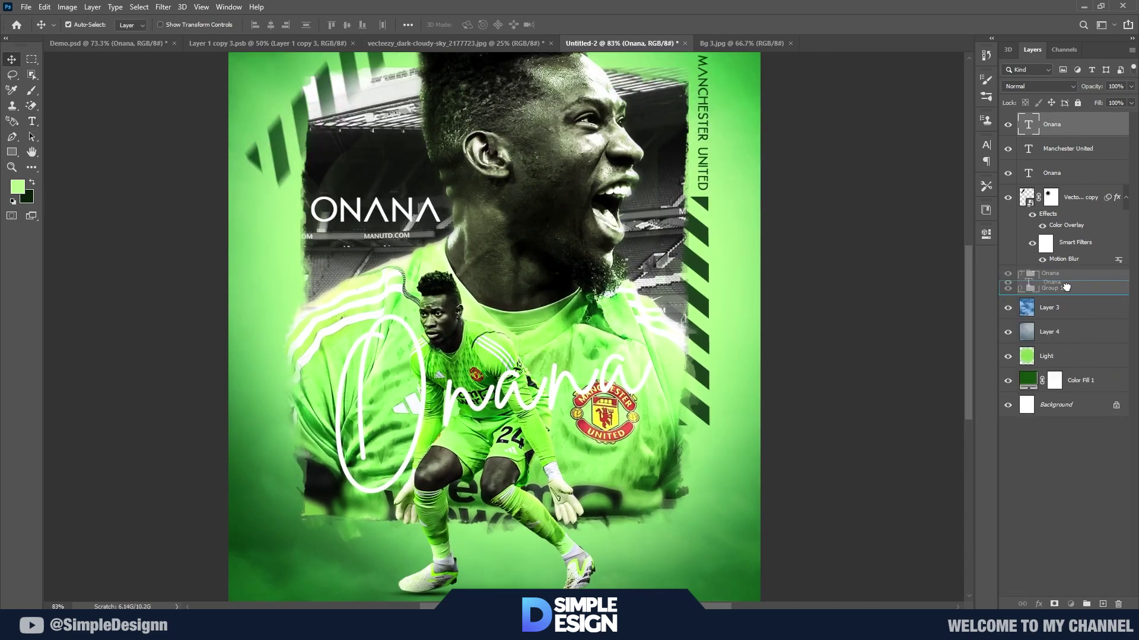
scroll(592, 488, "up", 3)
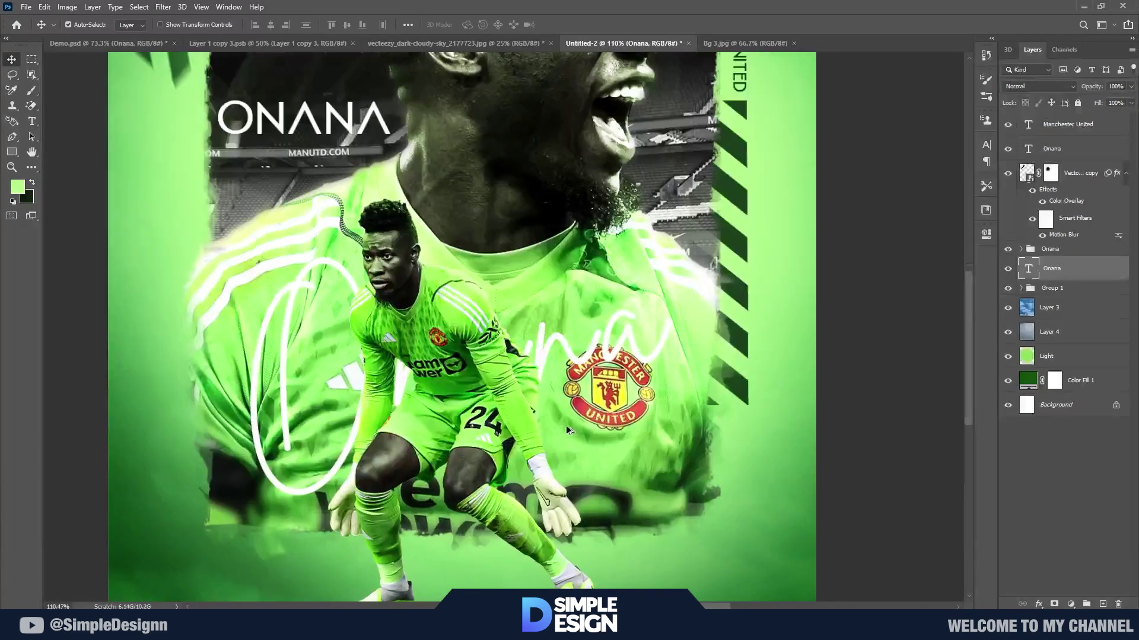
right_click(1068, 268)
left_click(954, 88)
left_click(688, 334)
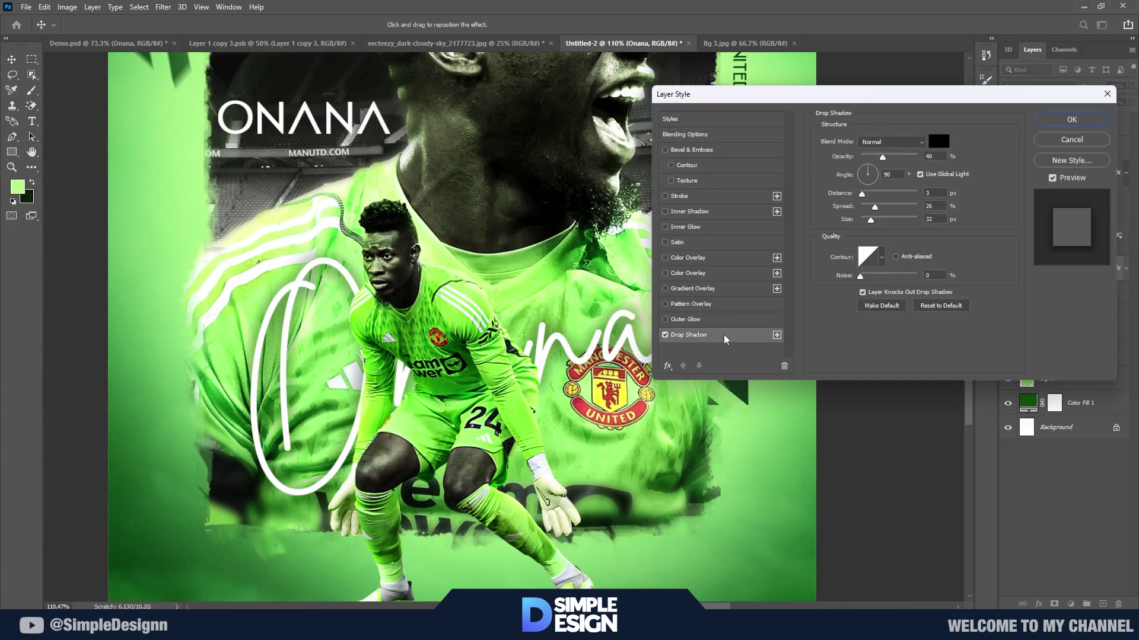
left_click(938, 141)
left_click(306, 413)
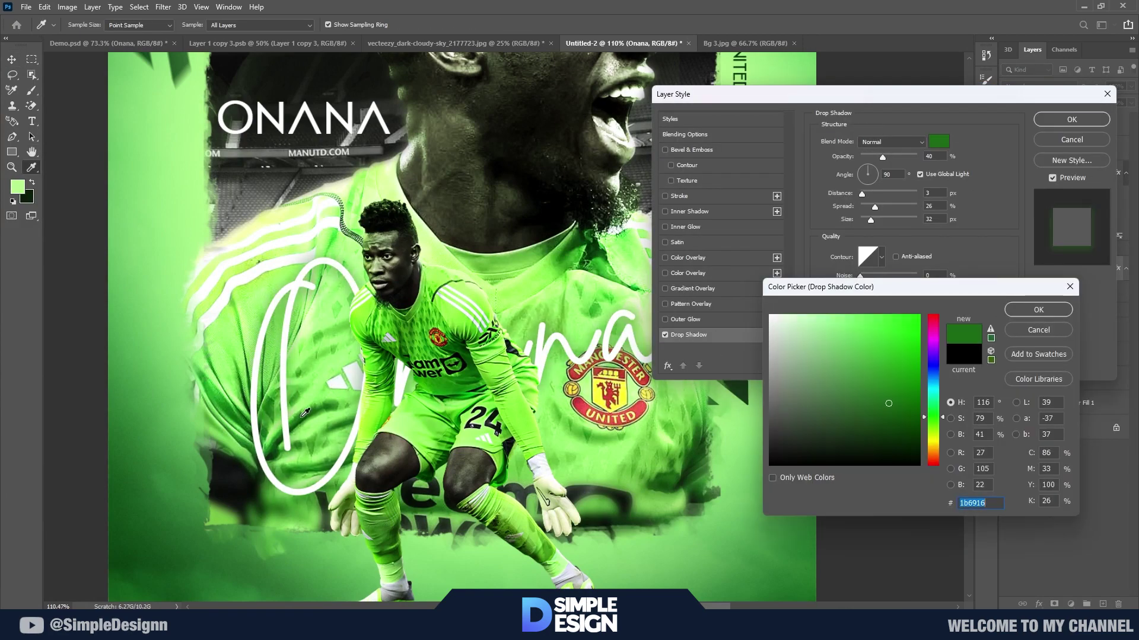
left_click(1037, 310)
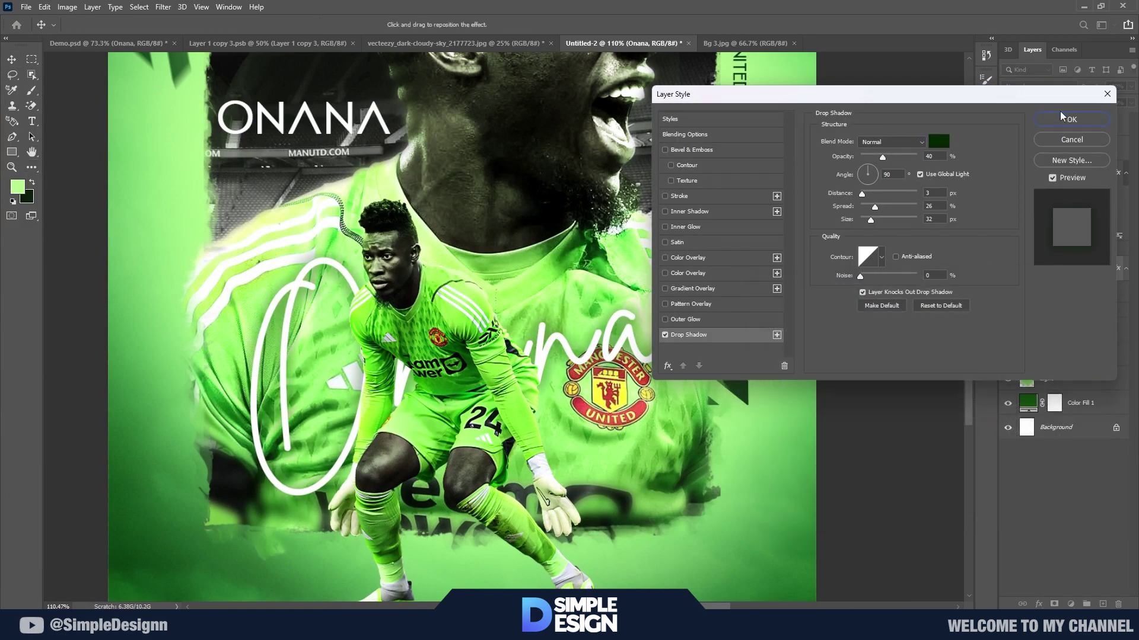
left_click(1070, 119)
- Fade the script Onana layer to 66% opacity
key("ctrl+0")
key("v")
scroll(615, 439, "down", 1)
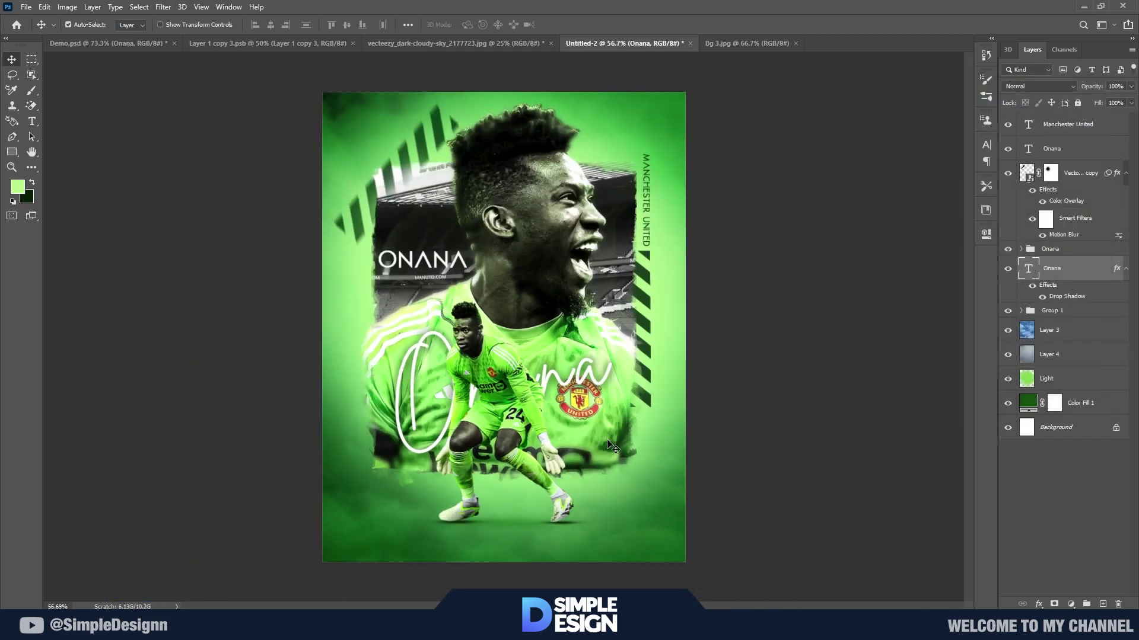
scroll(613, 446, "up", 5)
left_click_drag(1093, 89, 854, 377)
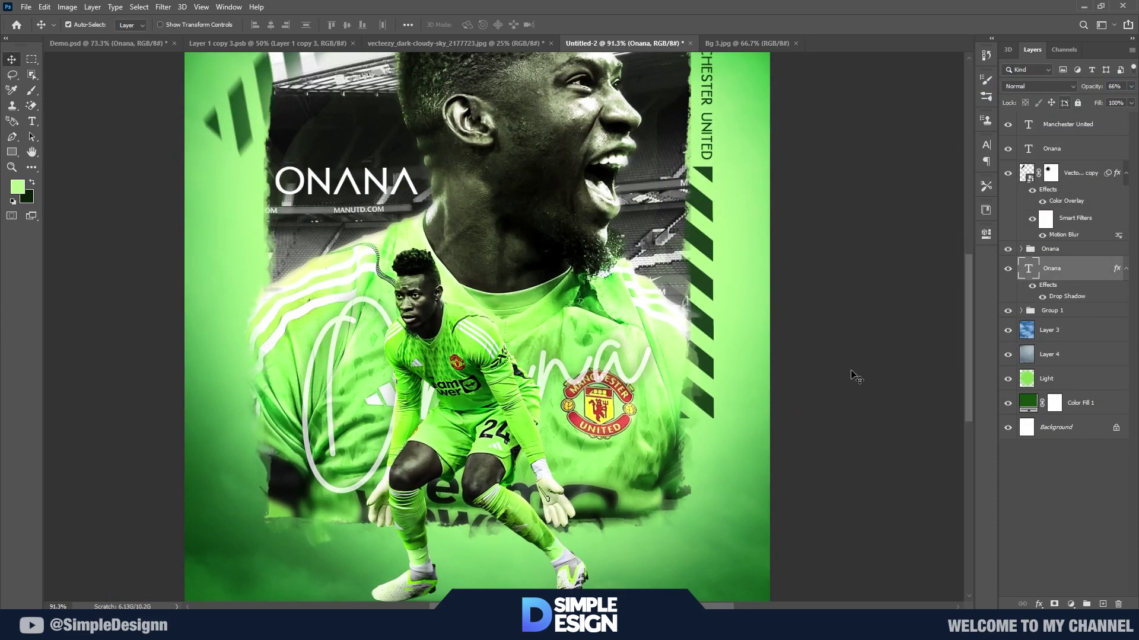
scroll(910, 233, "down", 2)
- Add a white ANDER text line above the ONANA title
scroll(333, 255, "up", 4)
key("t")
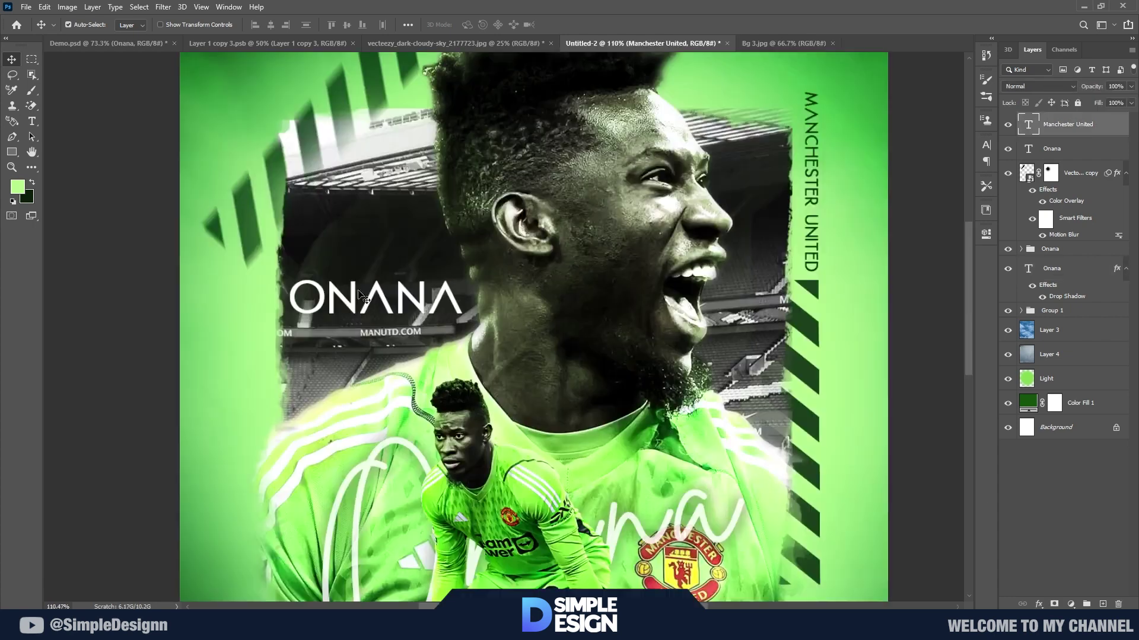
left_click(317, 256)
type("AND")
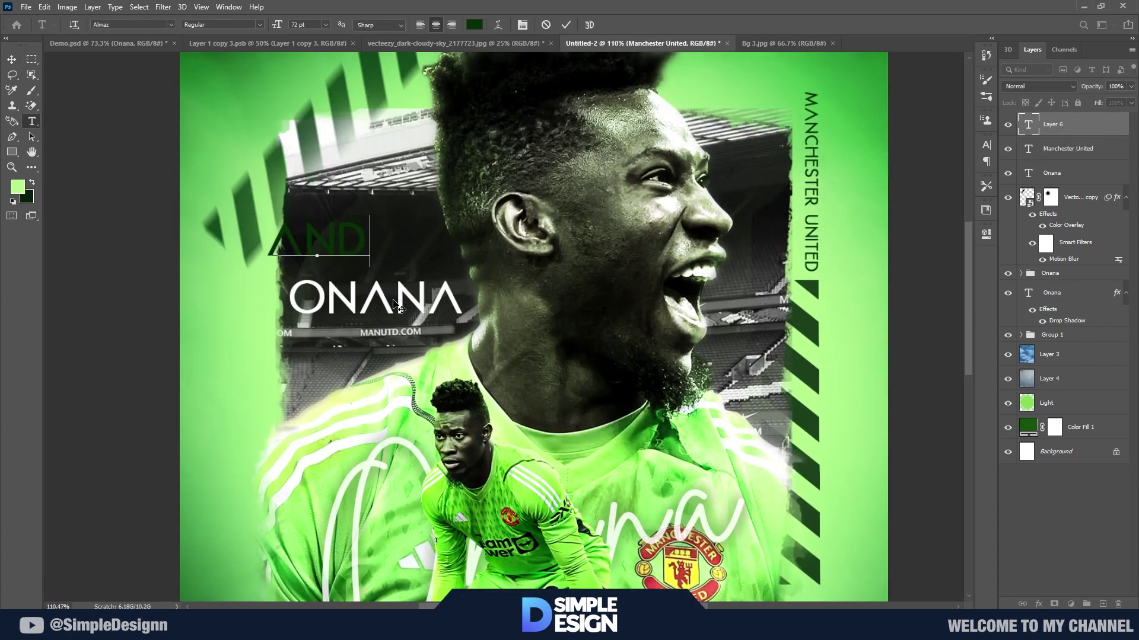
type("ER")
key("ctrl+a")
left_click(473, 24)
left_click(777, 302)
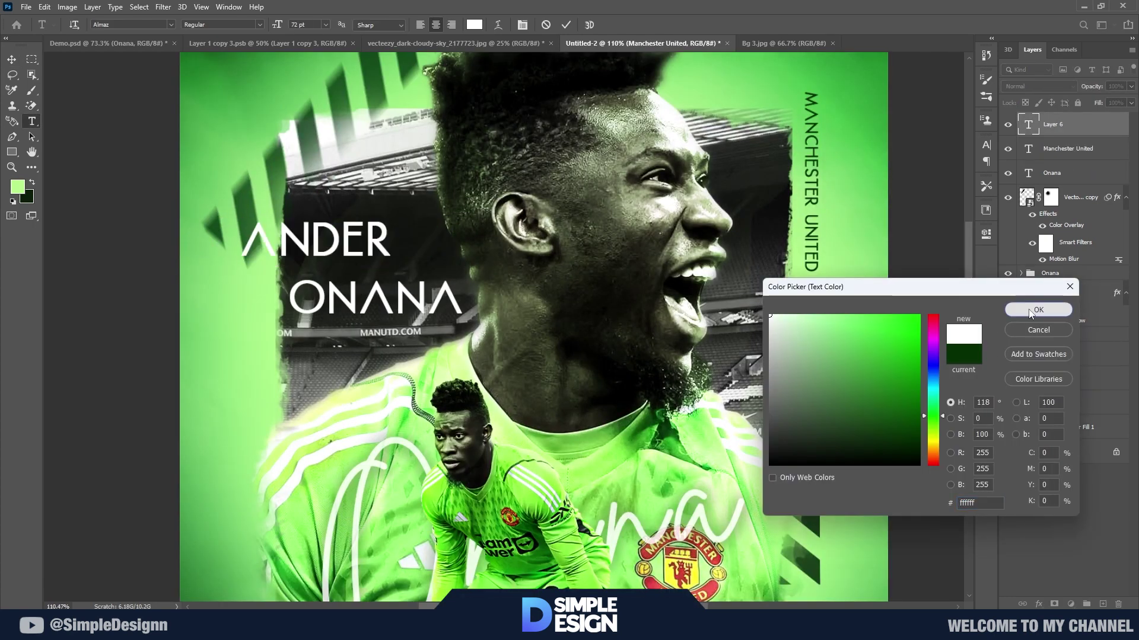
left_click(1032, 310)
key("ctrl+Return")
- Scale ANDER down and position it just above ONANA
key("ctrl+t")
mouse_move(412, 240)
left_mouse_down()
mouse_move(362, 240)
mouse_move(395, 261)
left_mouse_up()
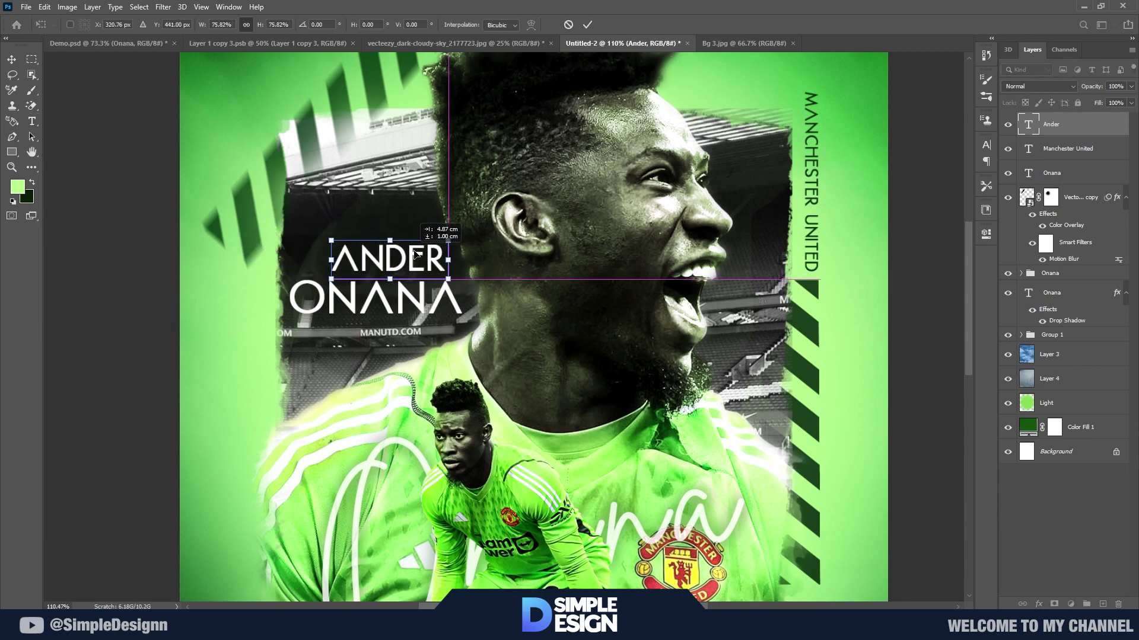
key("Return")
key("ctrl+0")
key("v")
scroll(348, 320, "up", 5)
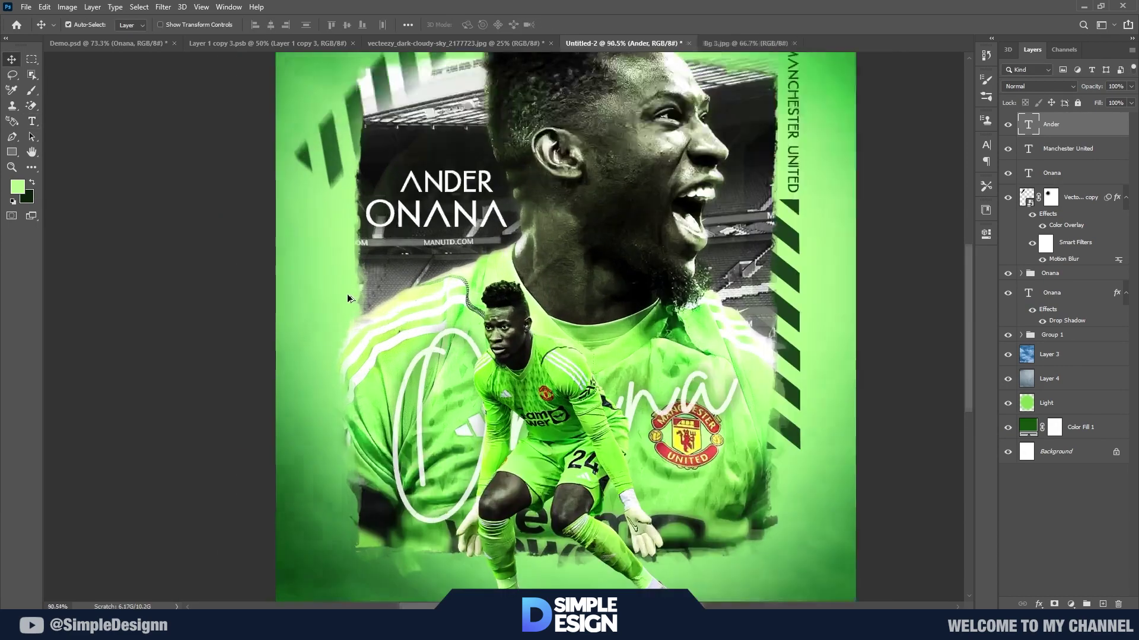
left_click(1035, 309)
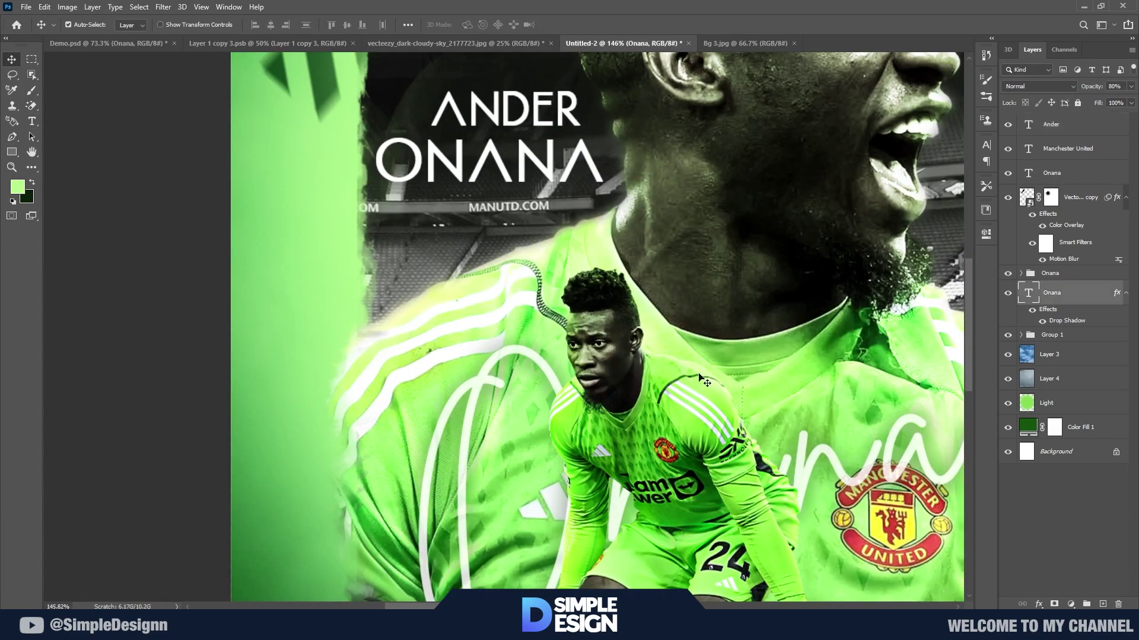
left_click(821, 387)
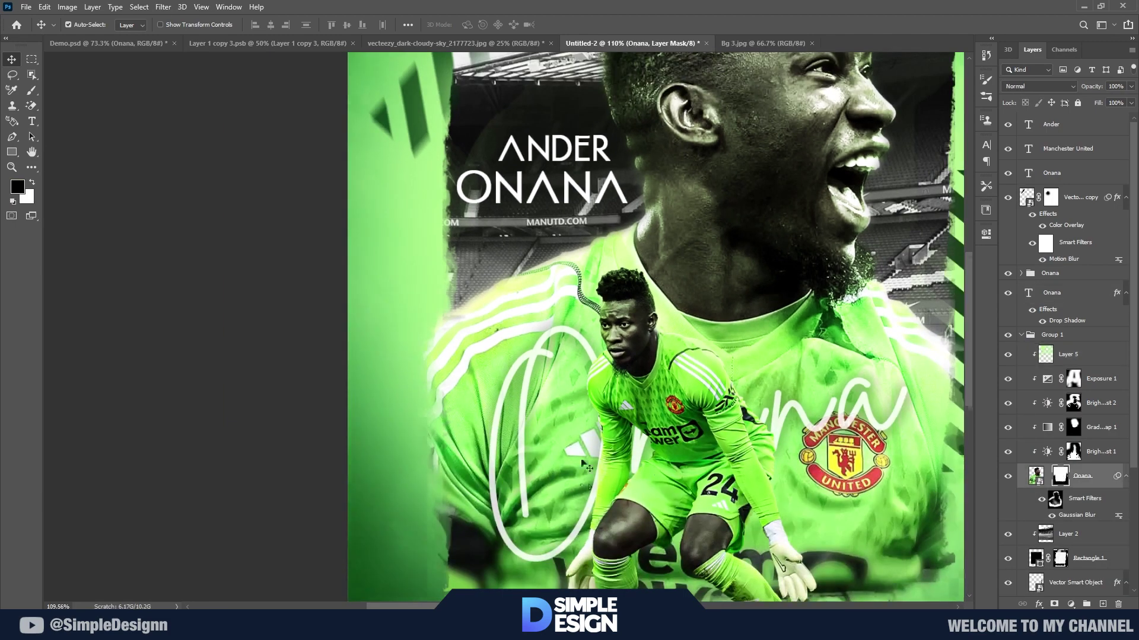
- Choose a soft round brush at size 235
scroll(380, 349, "down", 2)
scroll(384, 350, "up", 1)
key("b")
right_click(433, 293)
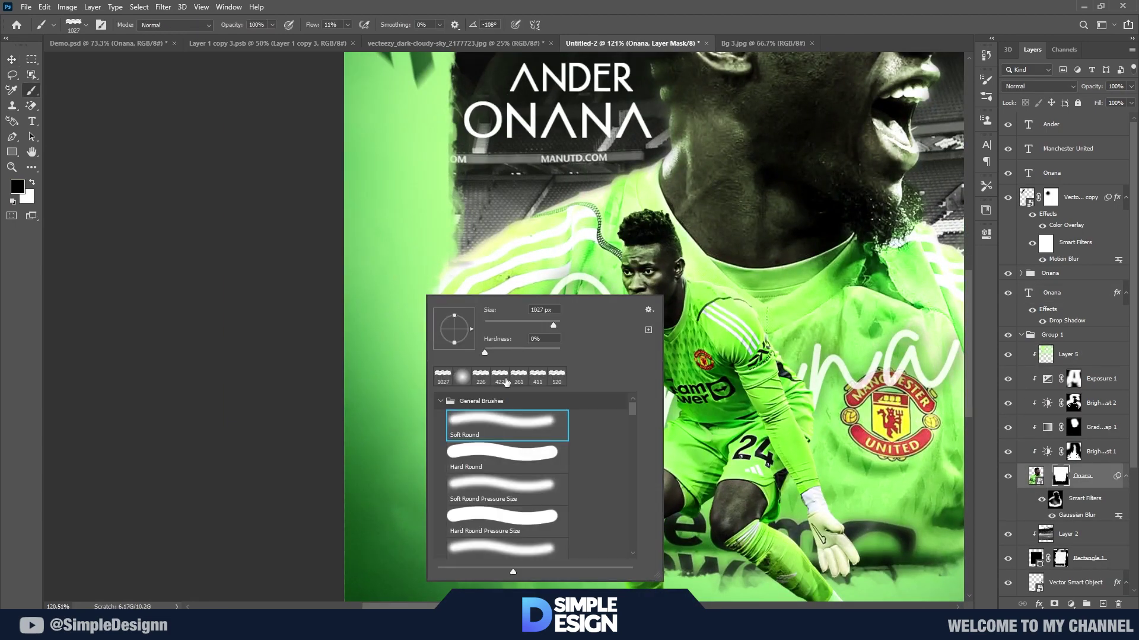
left_click(204, 278)
left_click_drag(390, 297, 415, 374)
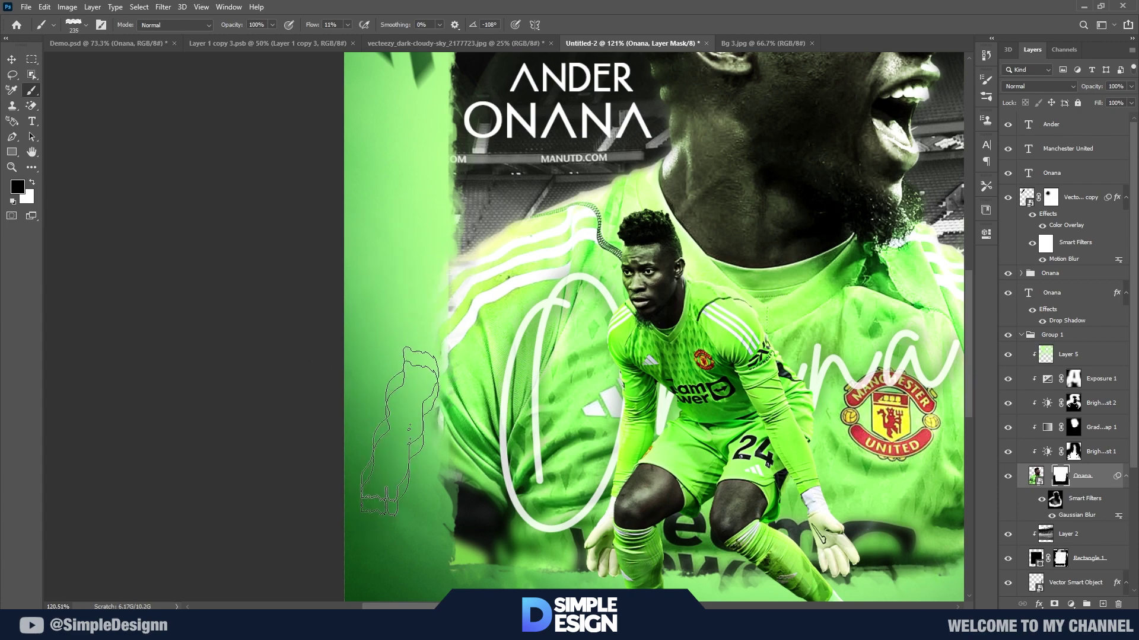
scroll(356, 397, "down", 2)
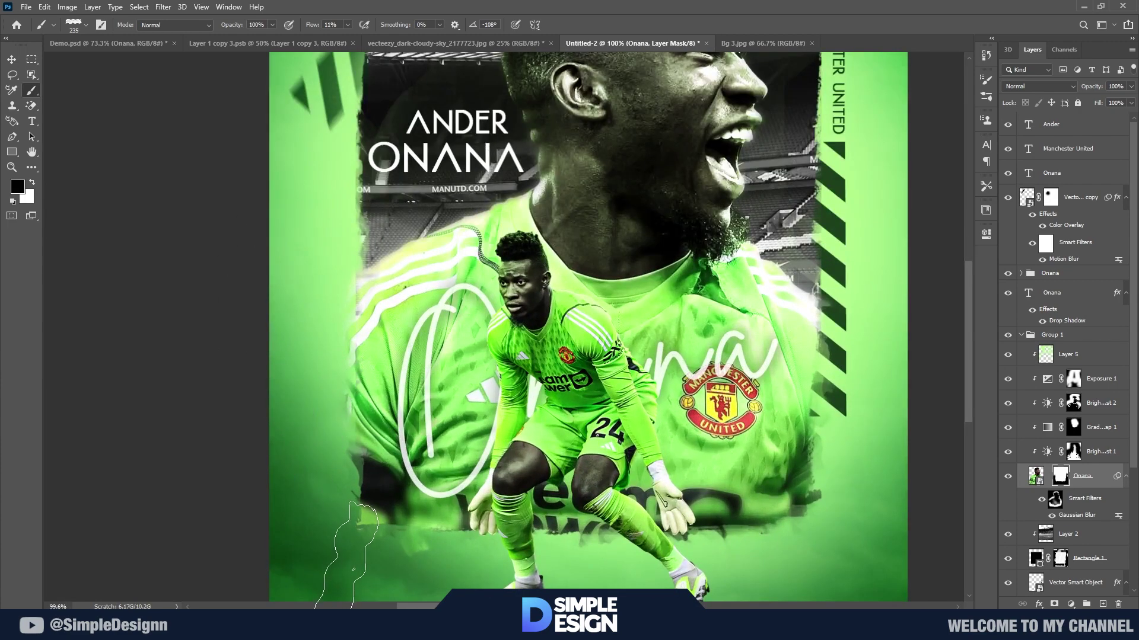
scroll(407, 440, "up", 1)
scroll(407, 440, "up", 1)
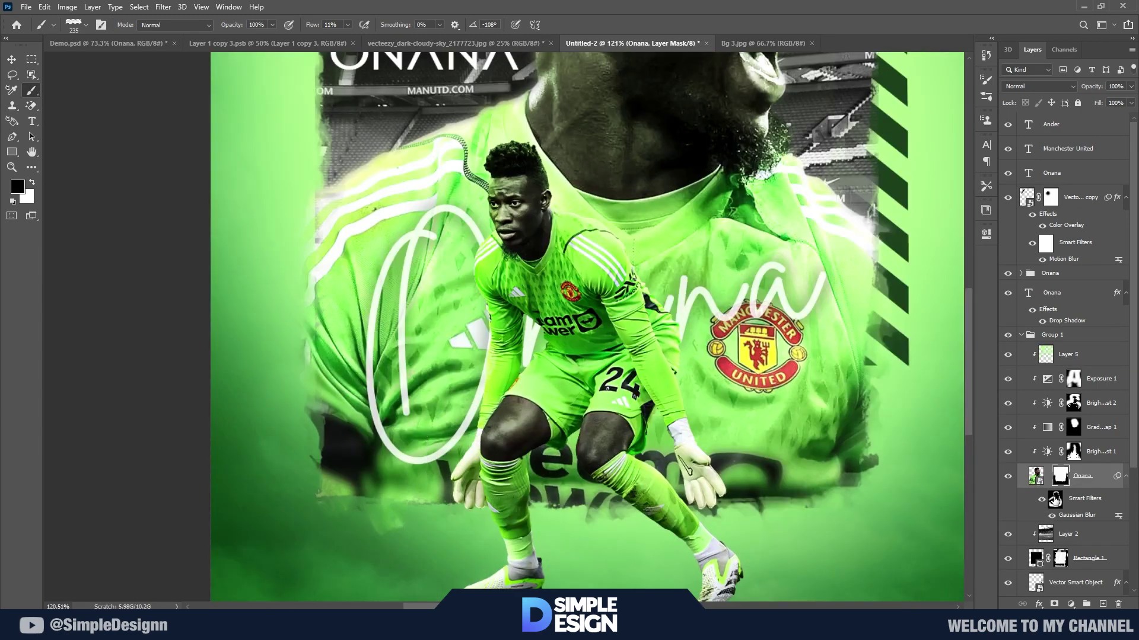
- Paint out the lower-left dark patch on the Onana photo's filter mask with a smaller soft brush
left_click(1055, 500)
right_click(355, 328)
left_click(415, 474)
key("x")
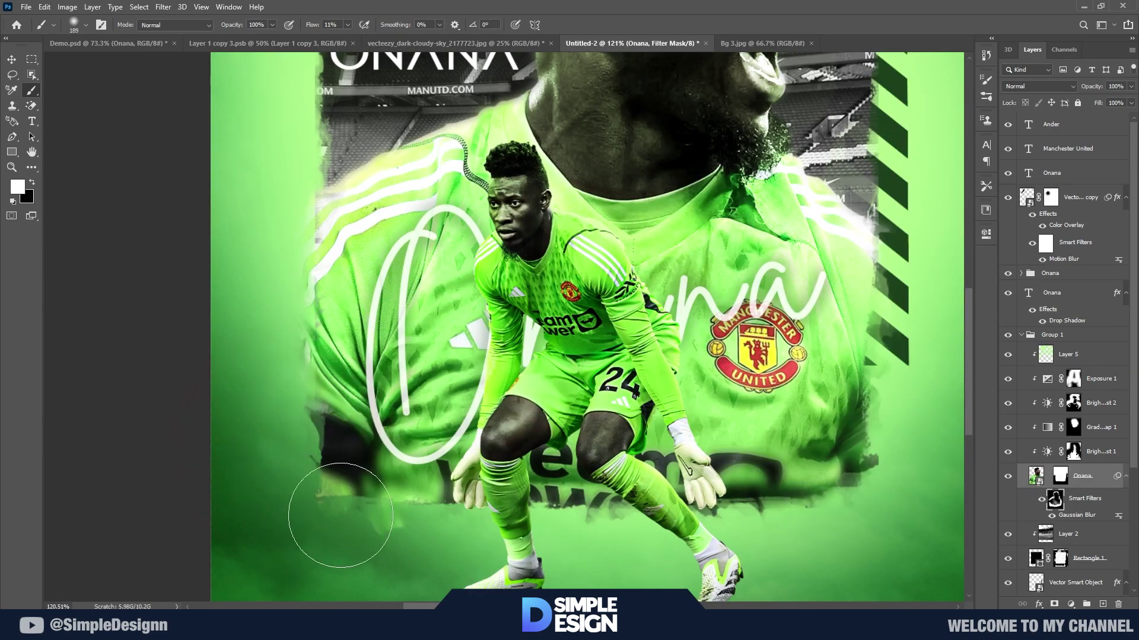
key("x")
mouse_move(331, 495)
left_mouse_down()
mouse_move(346, 500)
mouse_move(330, 508)
left_mouse_up()
key("x")
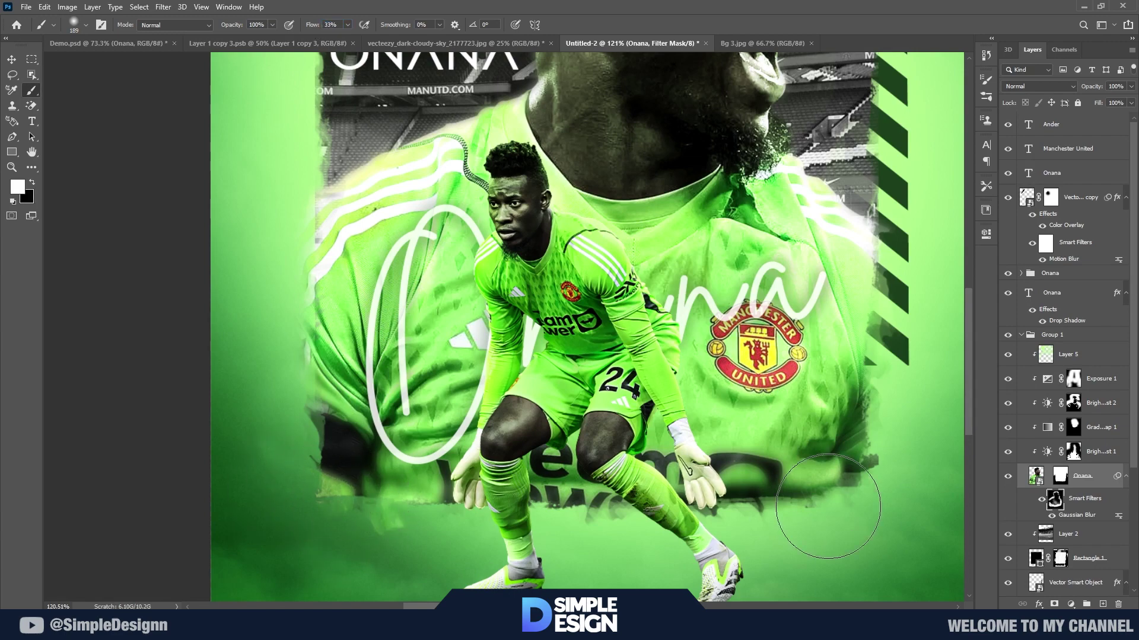
scroll(468, 518, "down", 3)
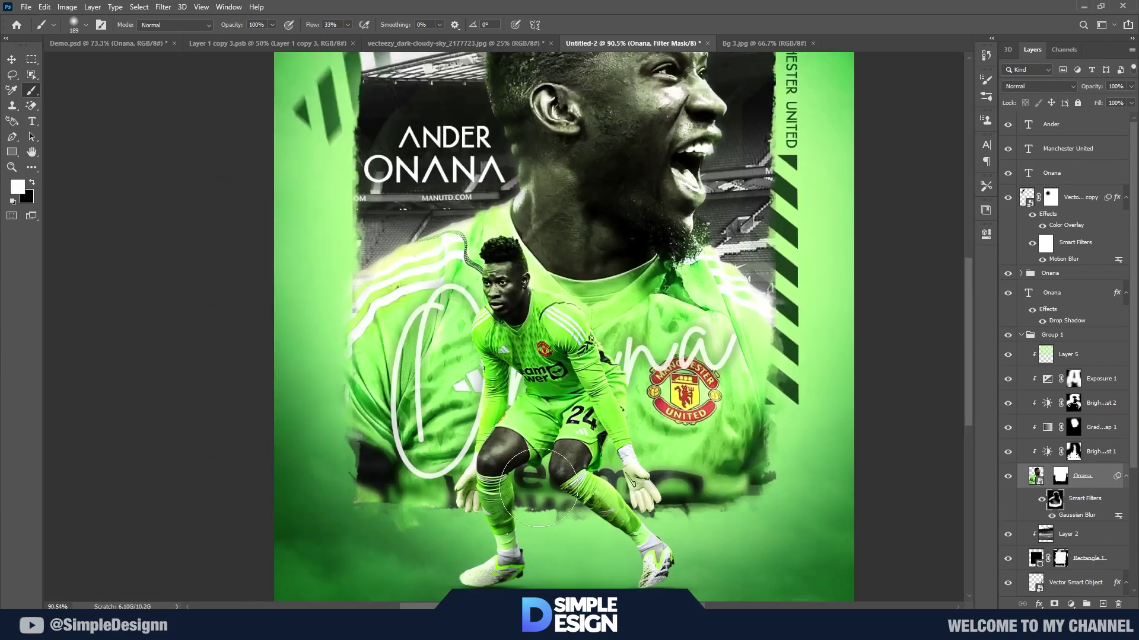
key("x")
scroll(448, 466, "down", 3)
scroll(652, 465, "up", 1)
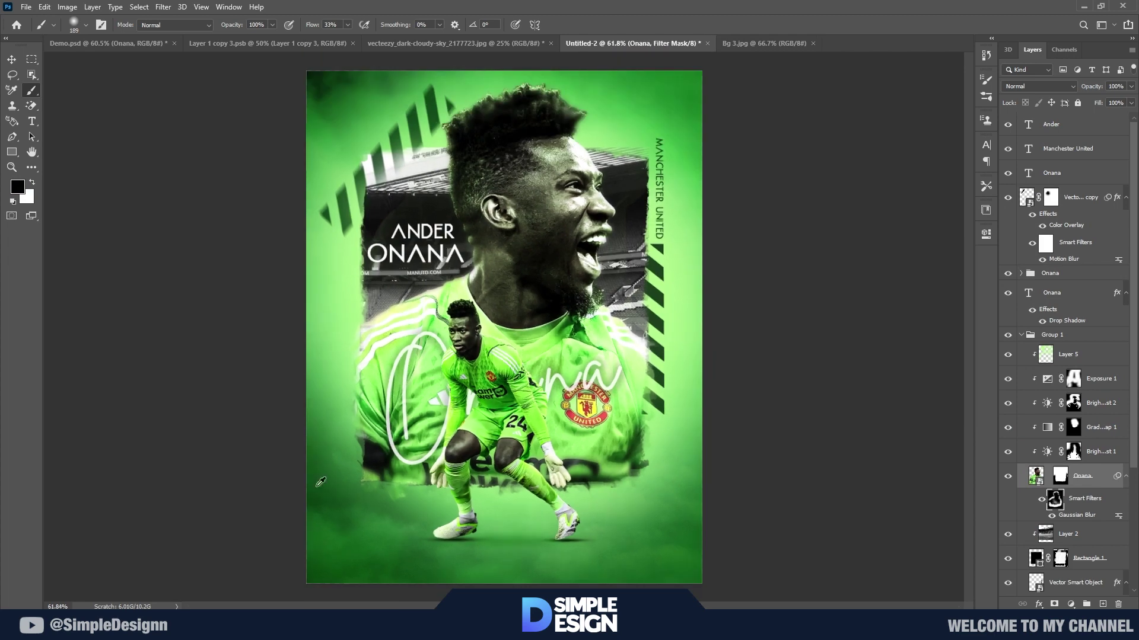
scroll(884, 465, "up", 1)
left_click(1035, 334)
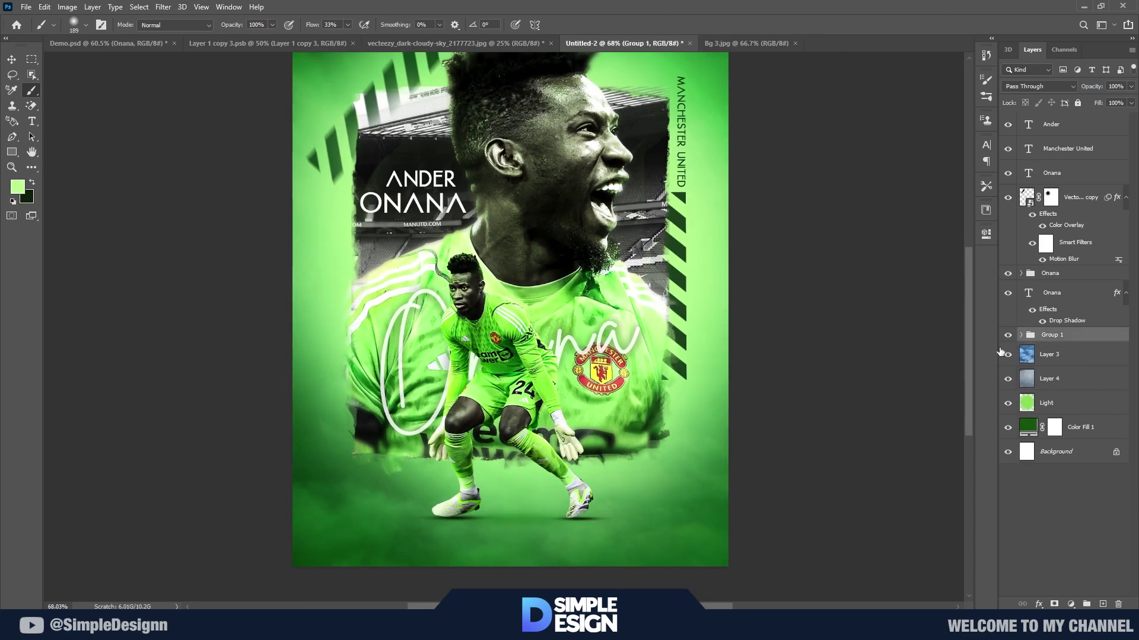
- Resize and move the Layer 4 texture overlay up-left
left_click(1007, 380)
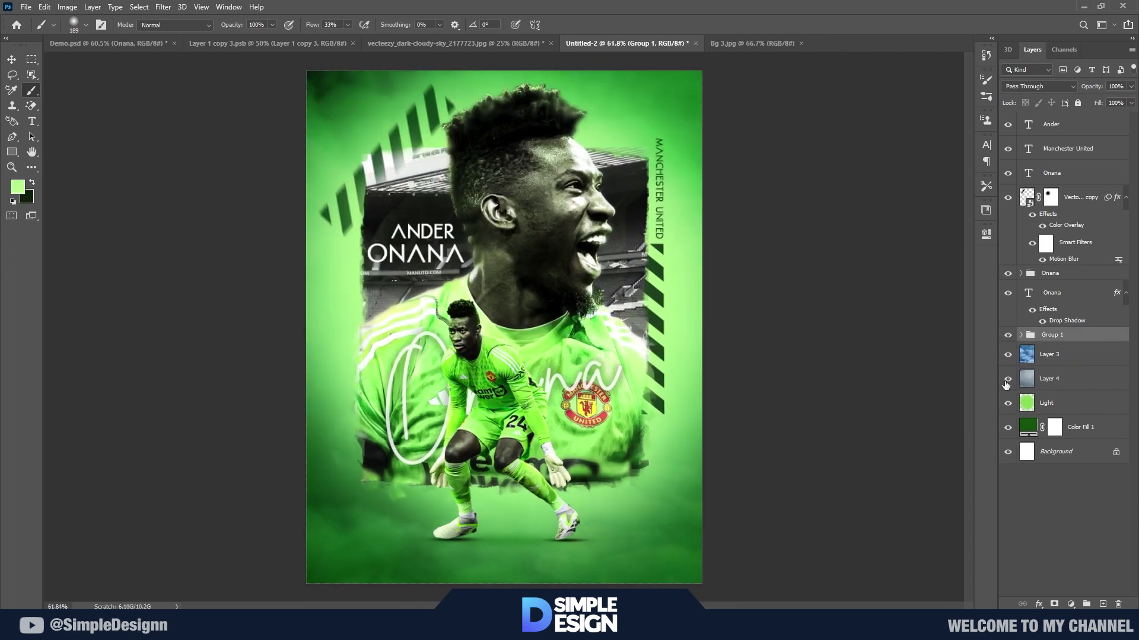
left_click(1052, 378)
key("ctrl+t")
key("ctrl+0")
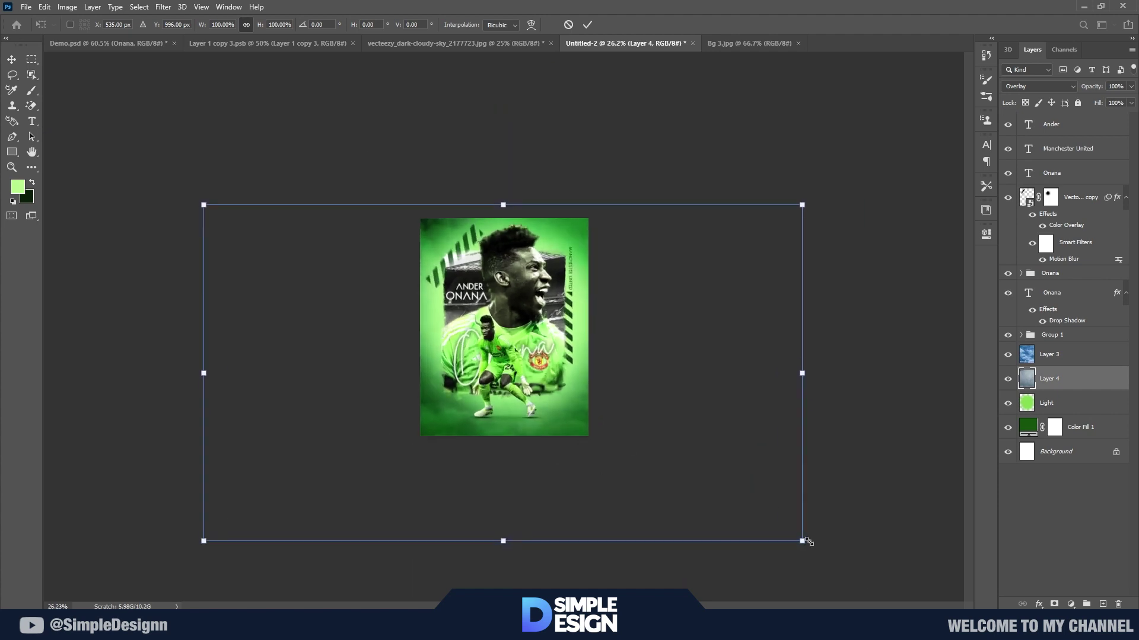
mouse_move(804, 541)
left_mouse_down()
mouse_move(715, 499)
mouse_move(824, 563)
left_mouse_up()
mouse_move(550, 436)
left_mouse_down()
mouse_move(485, 419)
mouse_move(652, 448)
mouse_move(694, 443)
left_mouse_up()
left_click(587, 25)
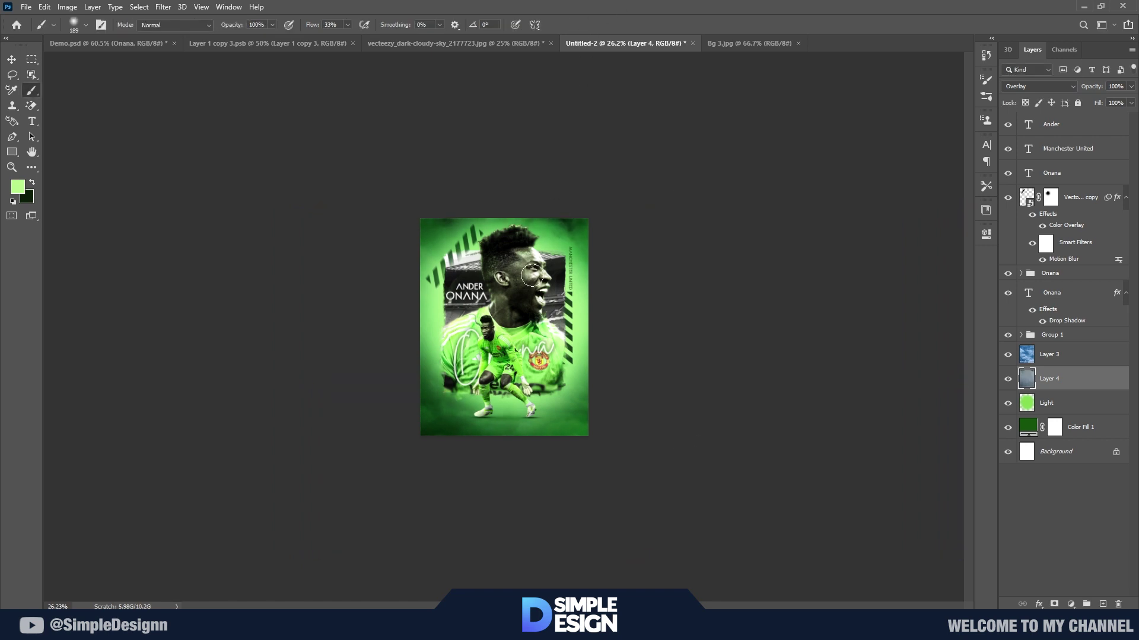
- Shrink the Layer 4 texture to about 91%, flip it horizontally, and shift it right
key("ctrl+0")
key("b")
key("ctrl+t")
left_click_drag(555, 336, 430, 314)
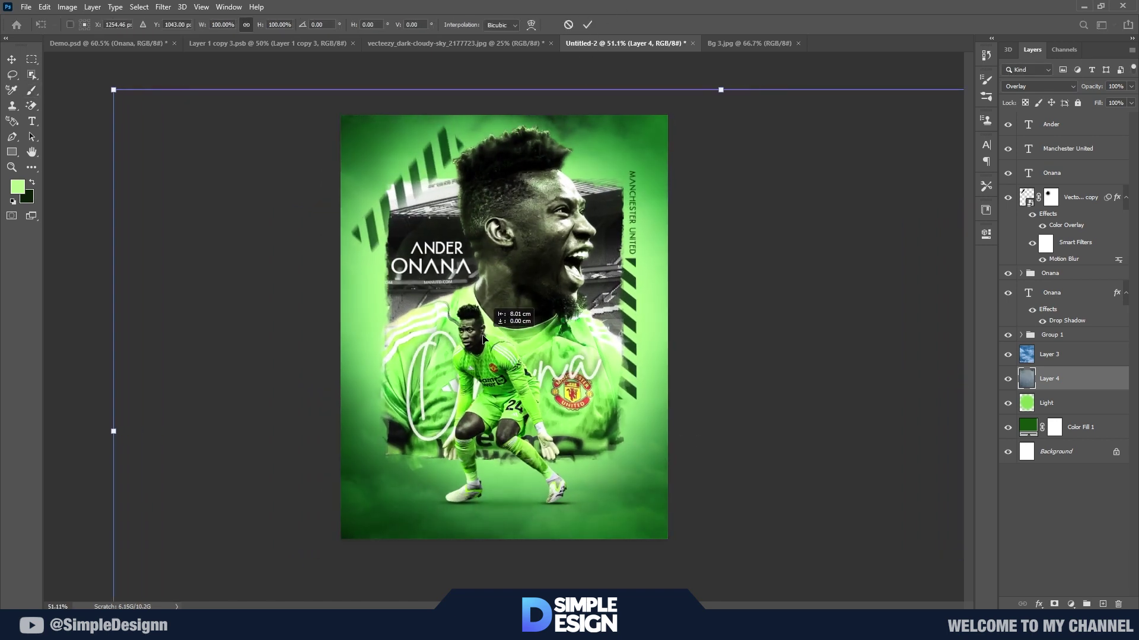
scroll(430, 314, "down", 1)
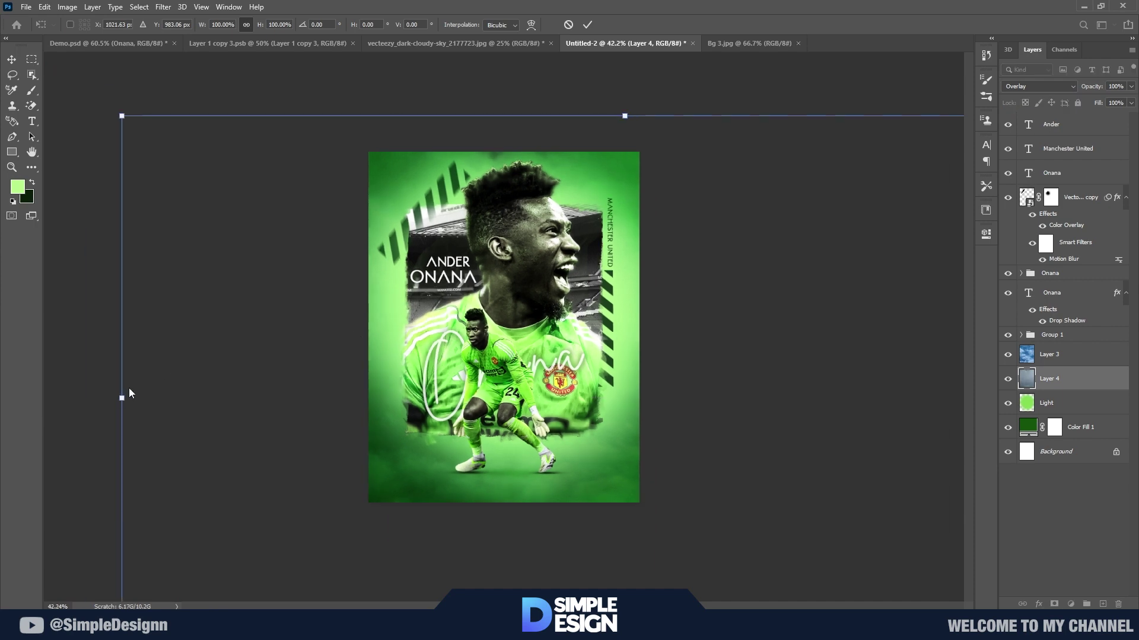
left_click_drag(122, 394, 161, 390)
left_click_drag(450, 415, 467, 389)
right_click(514, 349)
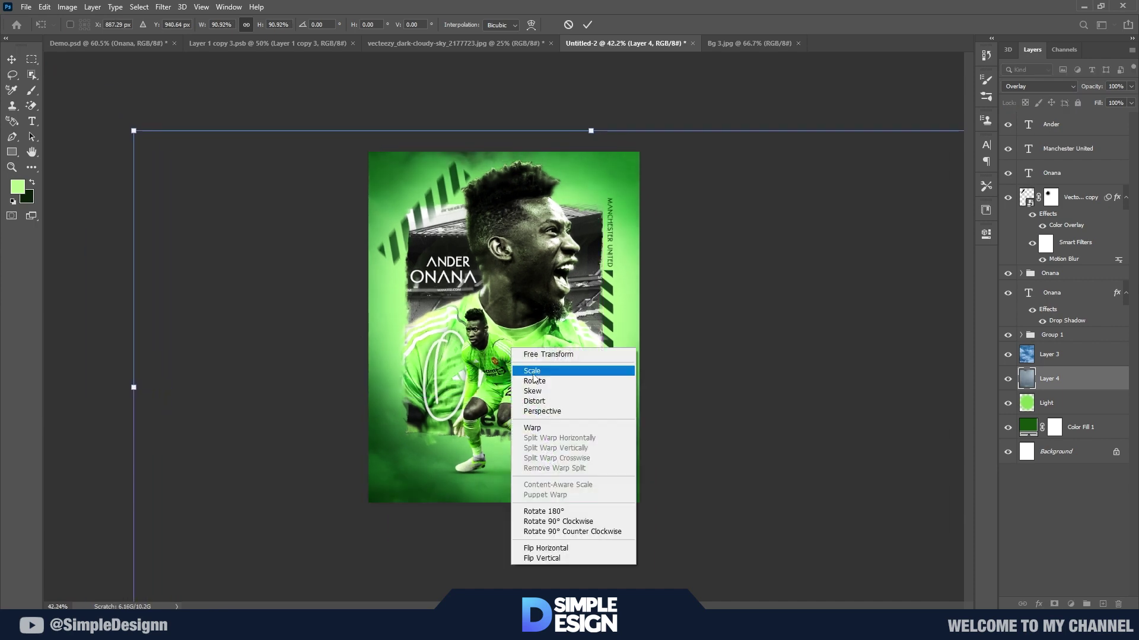
left_click(537, 542)
left_click_drag(718, 408, 745, 407)
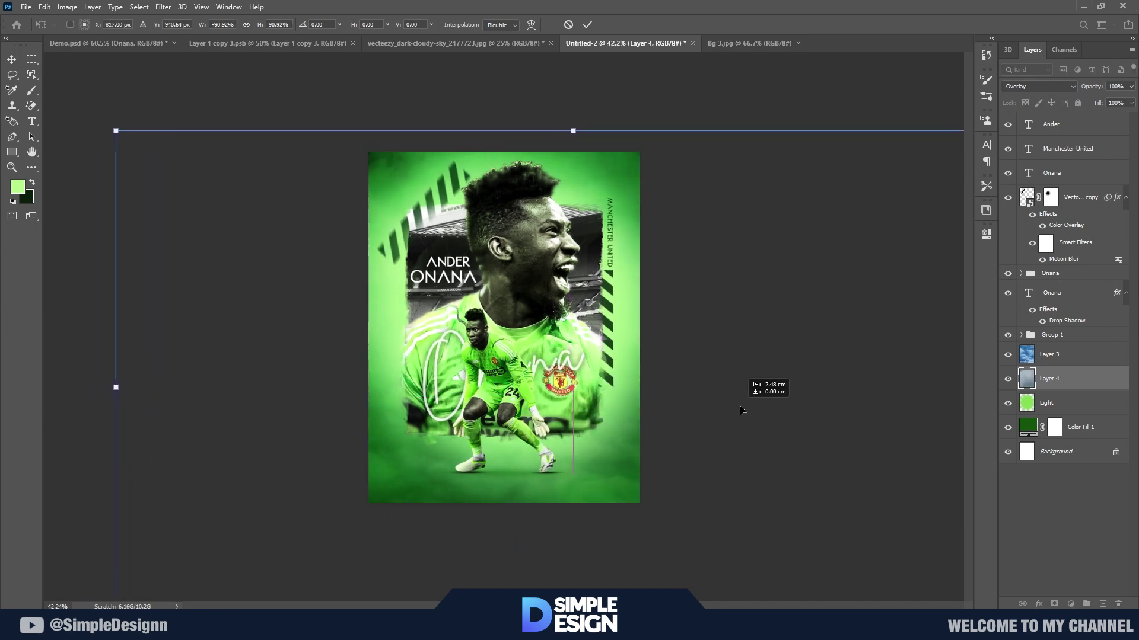
key("Return")
- Lower Layer 5 to 71% opacity
key("b")
key("ctrl+0")
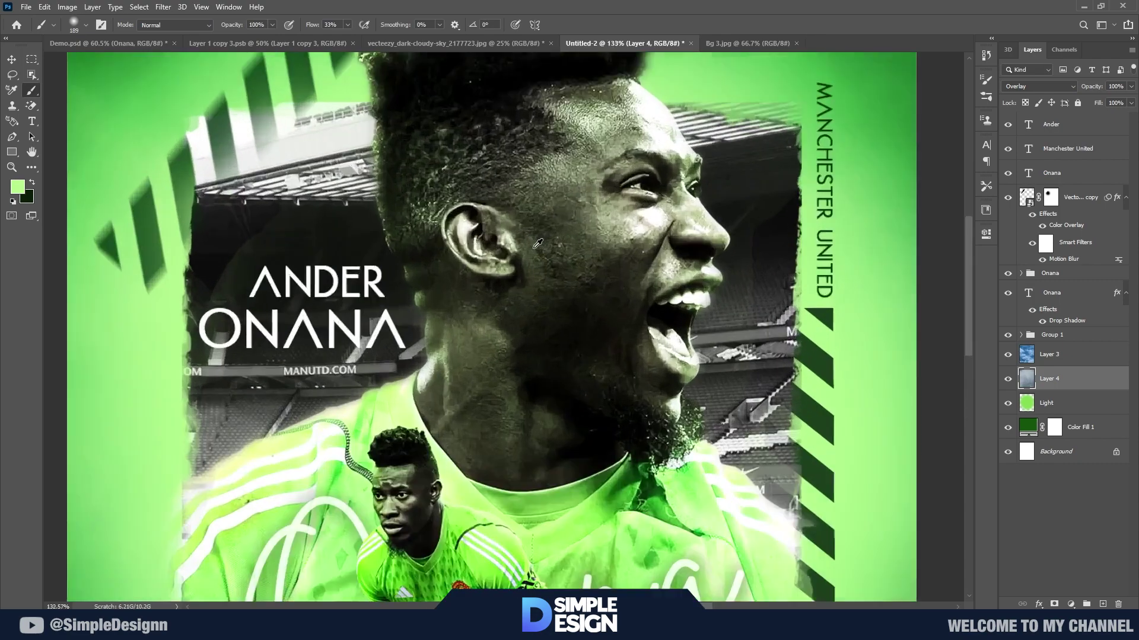
left_click_drag(1098, 88, 1080, 88)
key("ctrl+0")
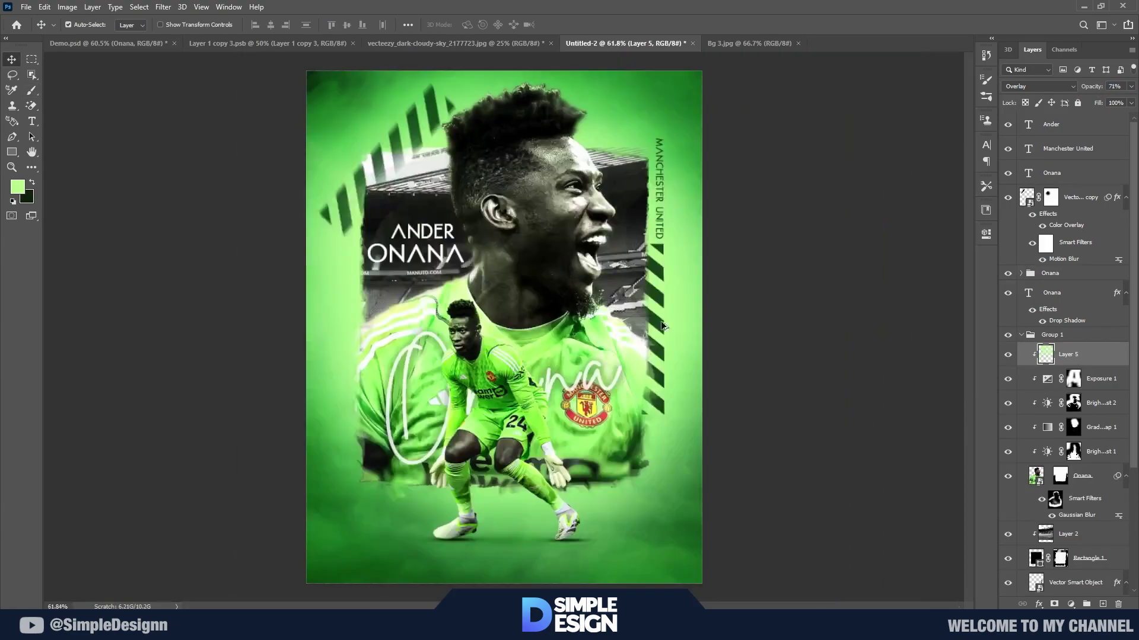
scroll(504, 332, "down", 1)
scroll(504, 332, "up", 3)
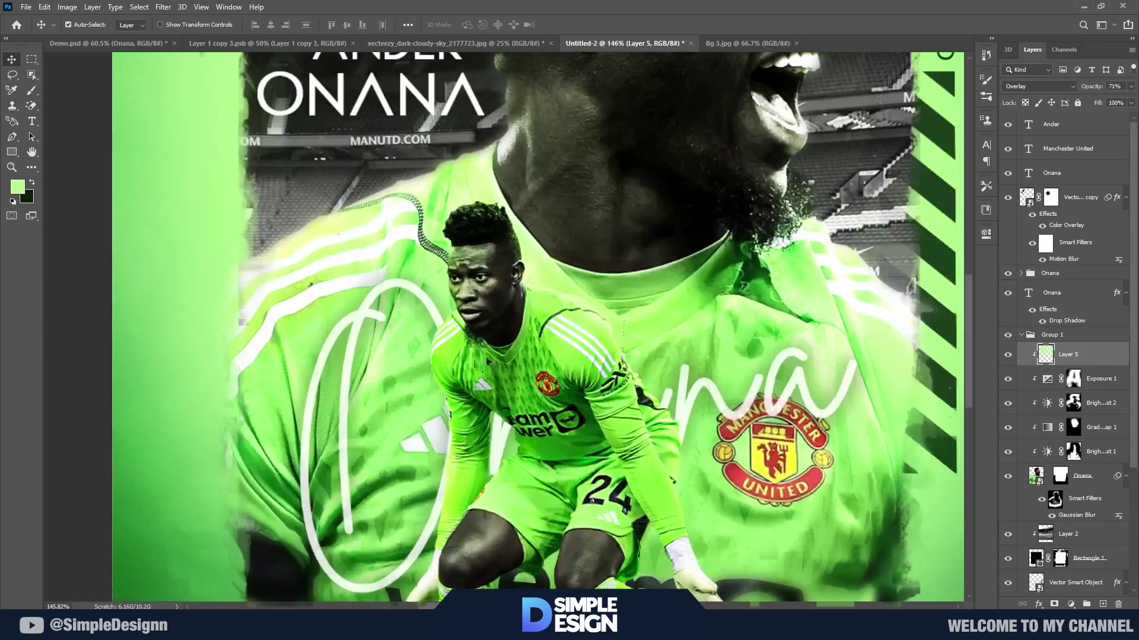
scroll(504, 332, "down", 4)
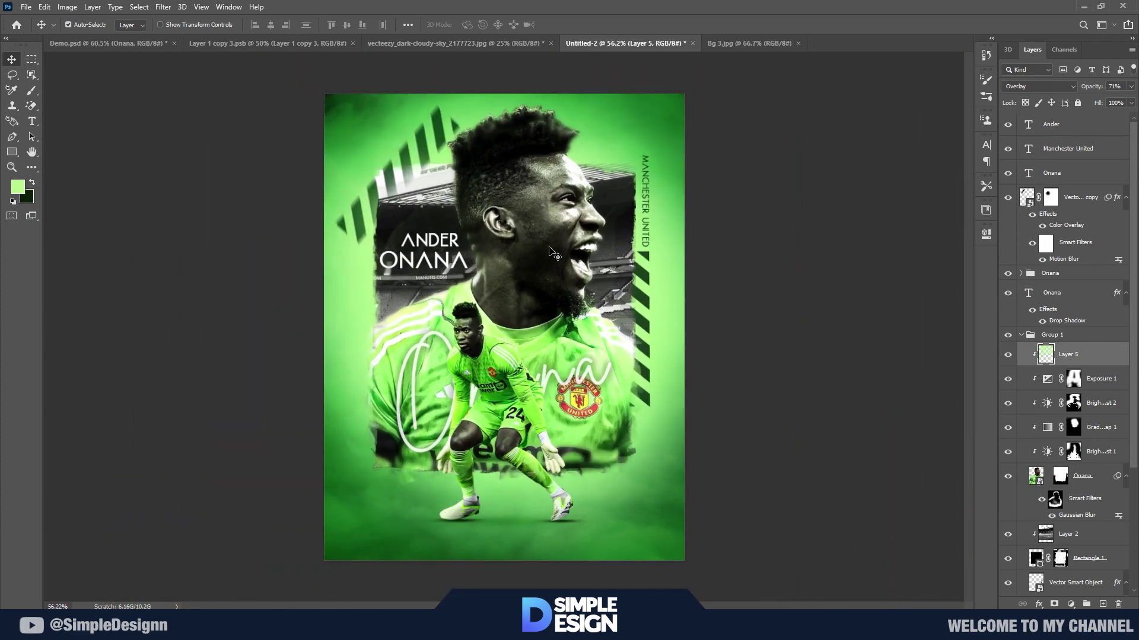
left_click(1062, 127)
- Stamp visible layers into a merged layer and boost its contrast and texture in Camera Raw
key("ctrl+shift+alt+e")
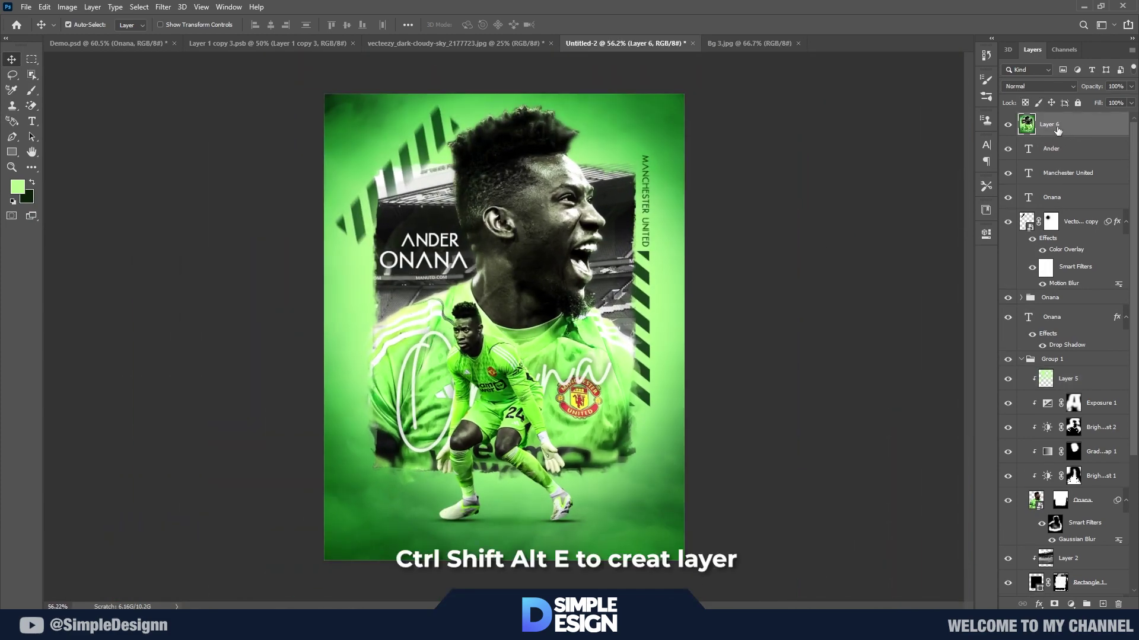
left_click(163, 7)
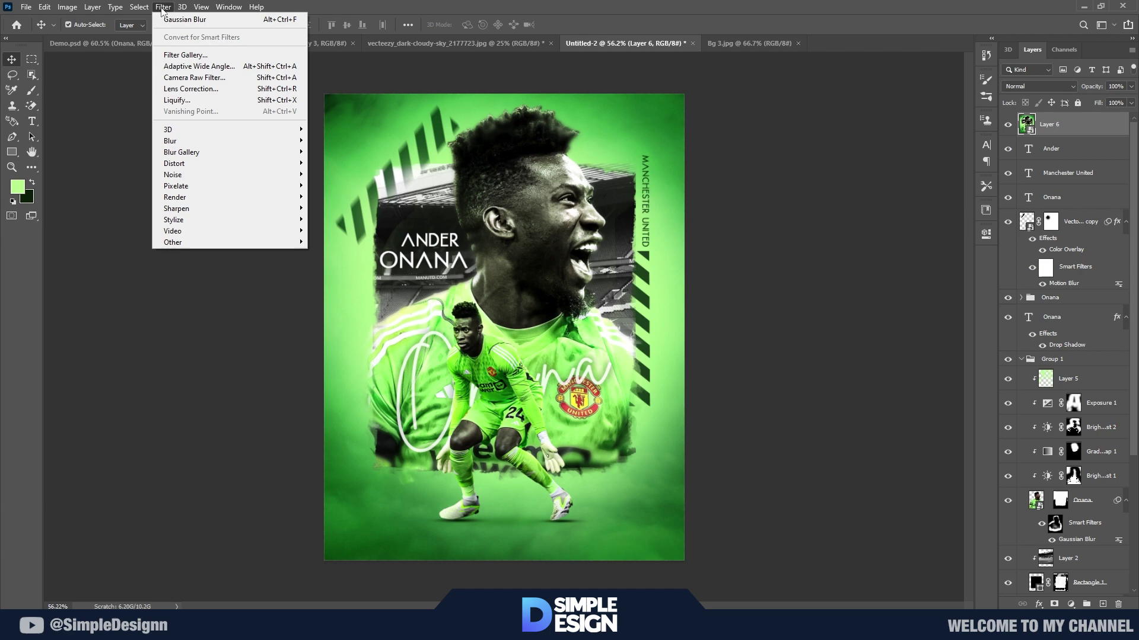
left_click(195, 76)
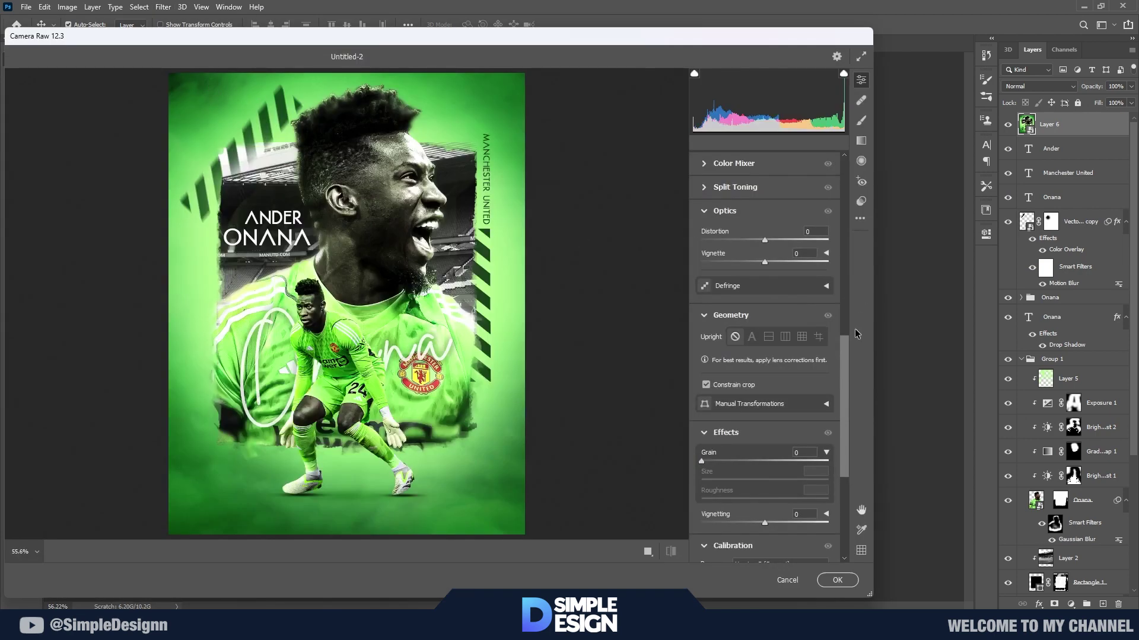
scroll(830, 272, "up", 10)
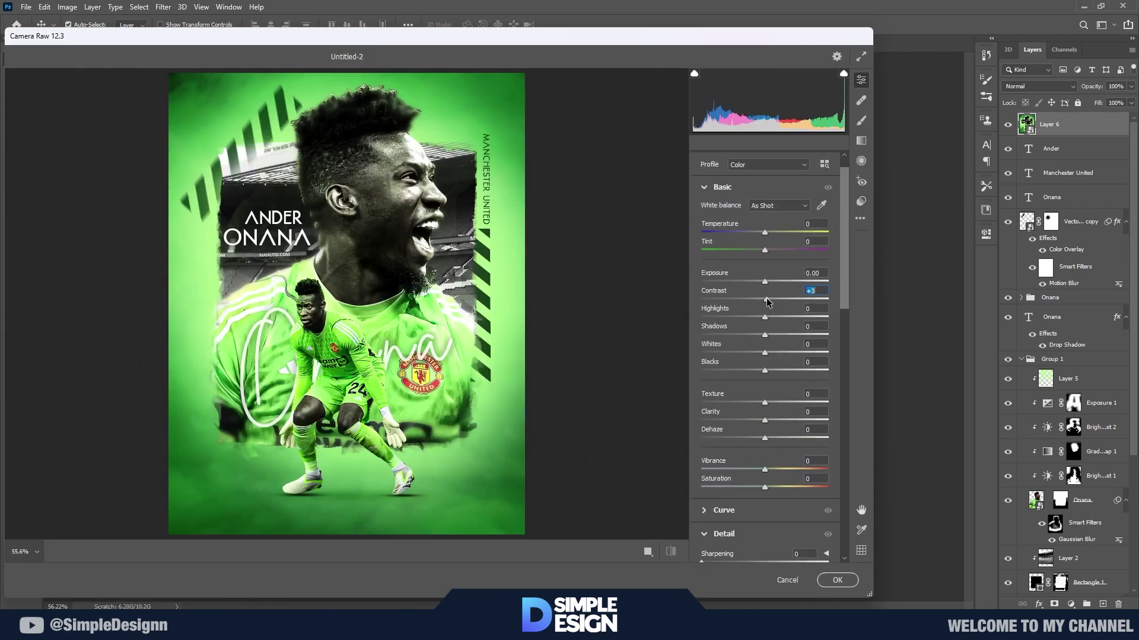
left_click_drag(766, 302, 783, 302)
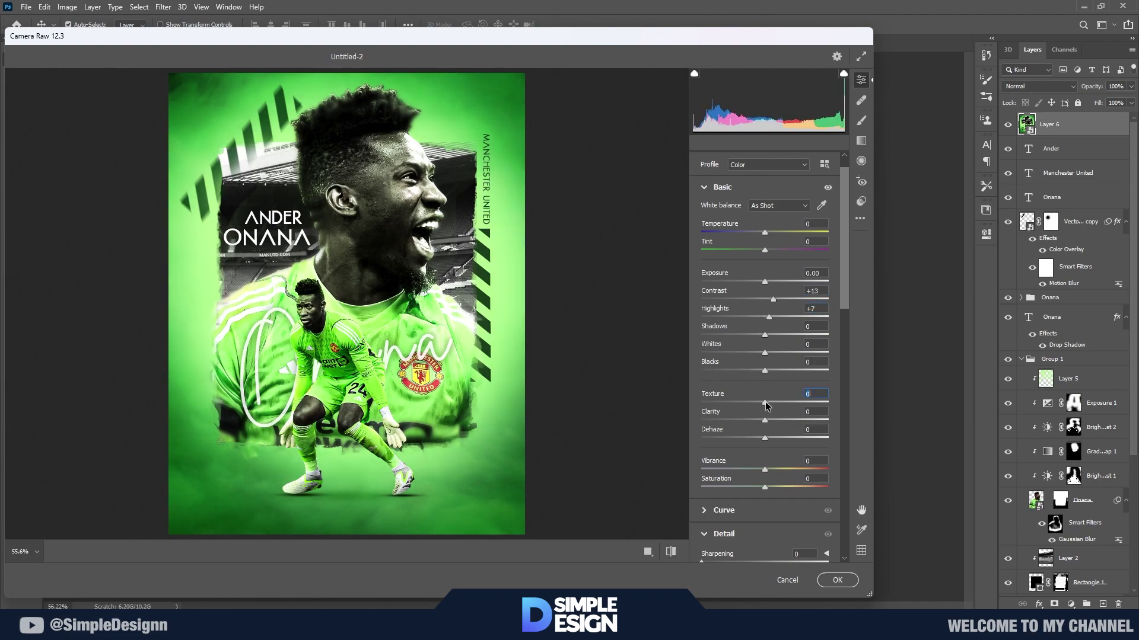
left_click_drag(782, 401, 782, 421)
scroll(281, 422, "up", 5)
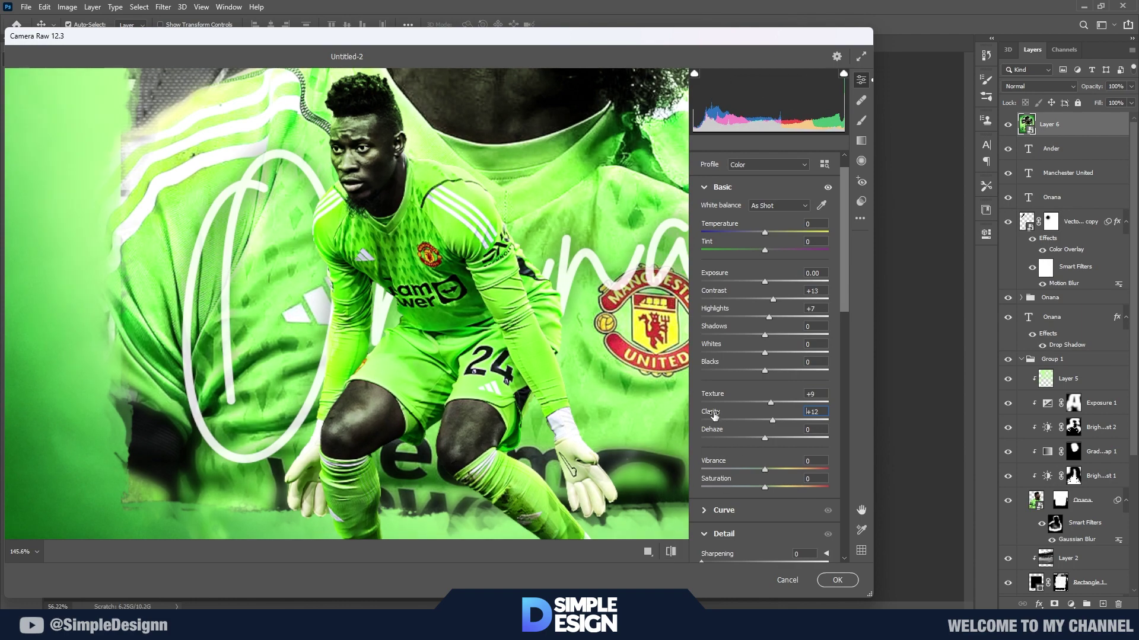
scroll(544, 389, "down", 5)
left_click(246, 437)
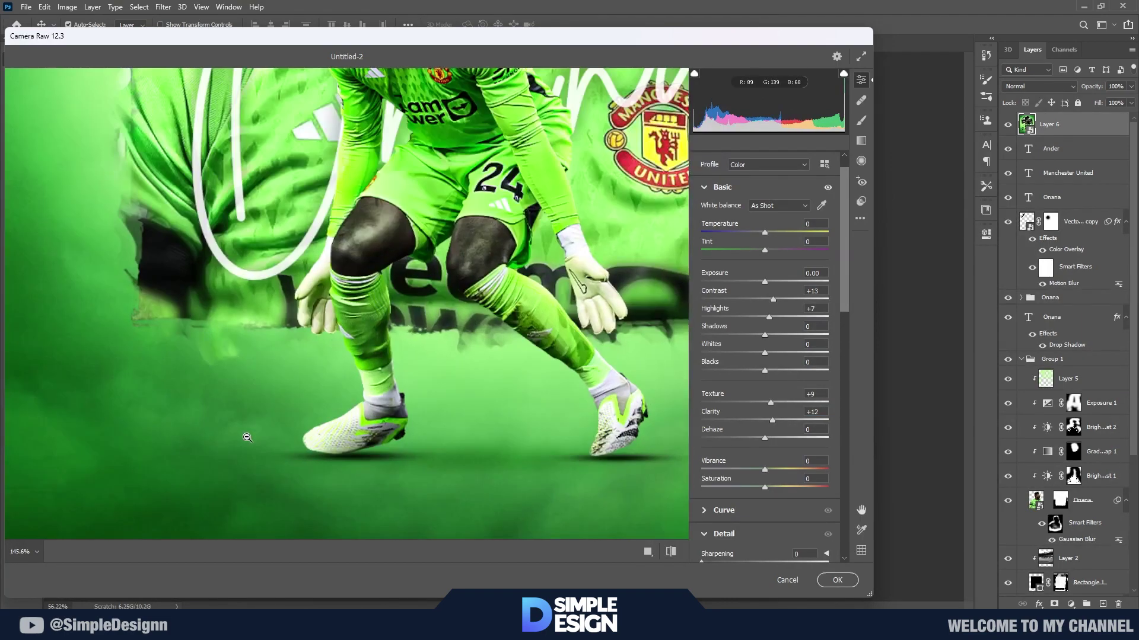
left_click(298, 420)
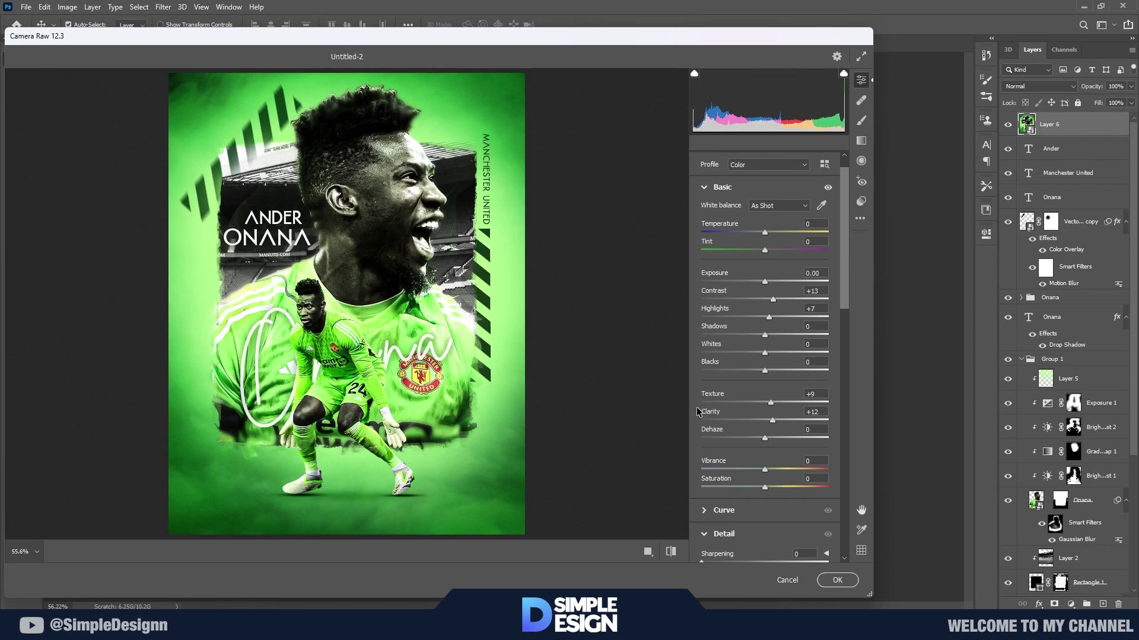
scroll(797, 458, "down", 1)
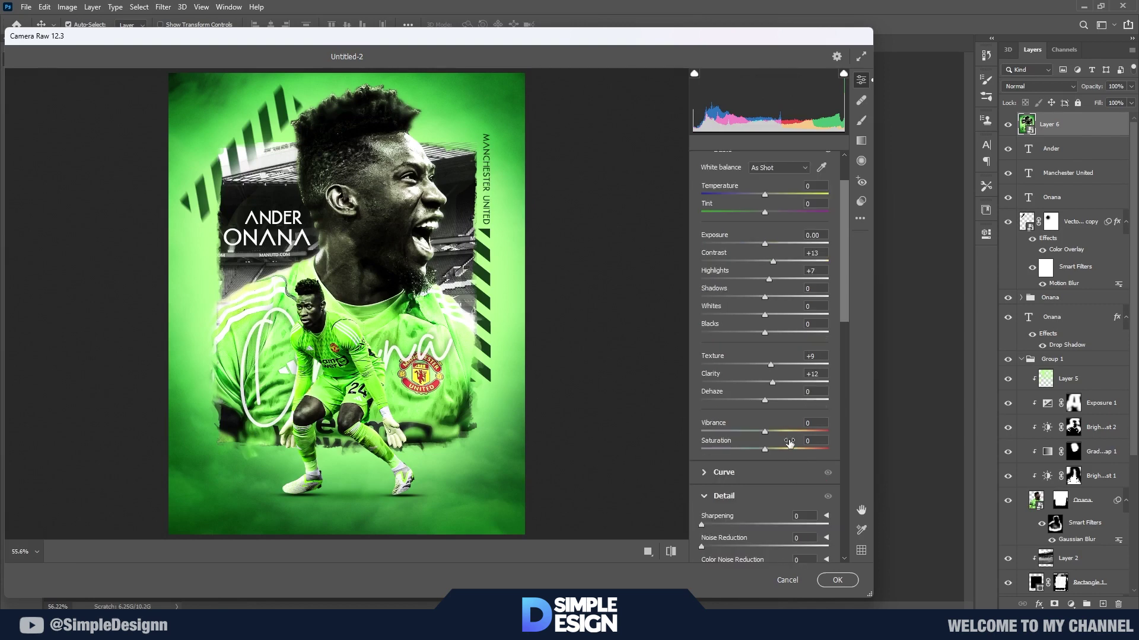
scroll(781, 406, "down", 1)
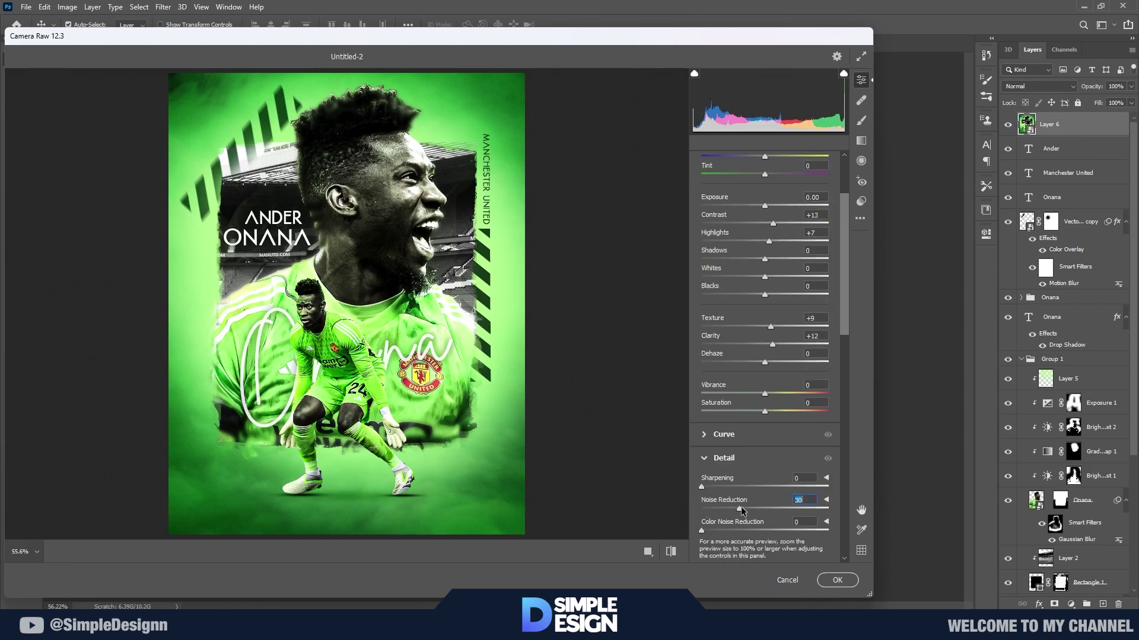
- Set noise reduction to 28 and colour noise reduction to 47, adding light grain and slight vignette
left_click_drag(736, 511, 736, 508)
scroll(351, 387, "up", 3)
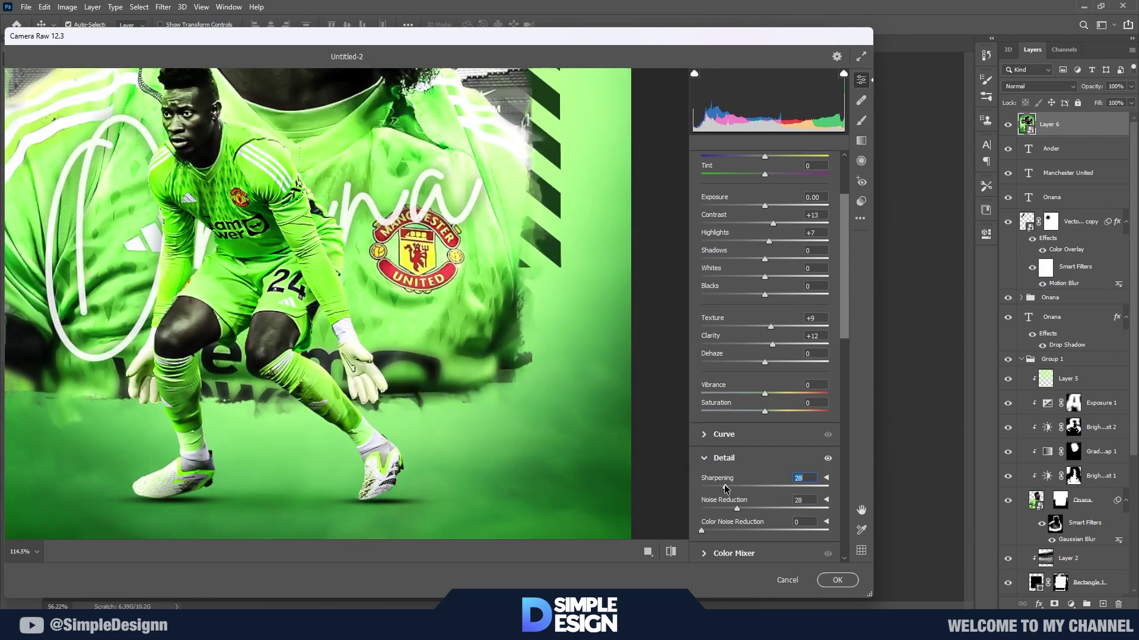
left_click_drag(724, 485, 716, 485)
scroll(726, 422, "down", 3)
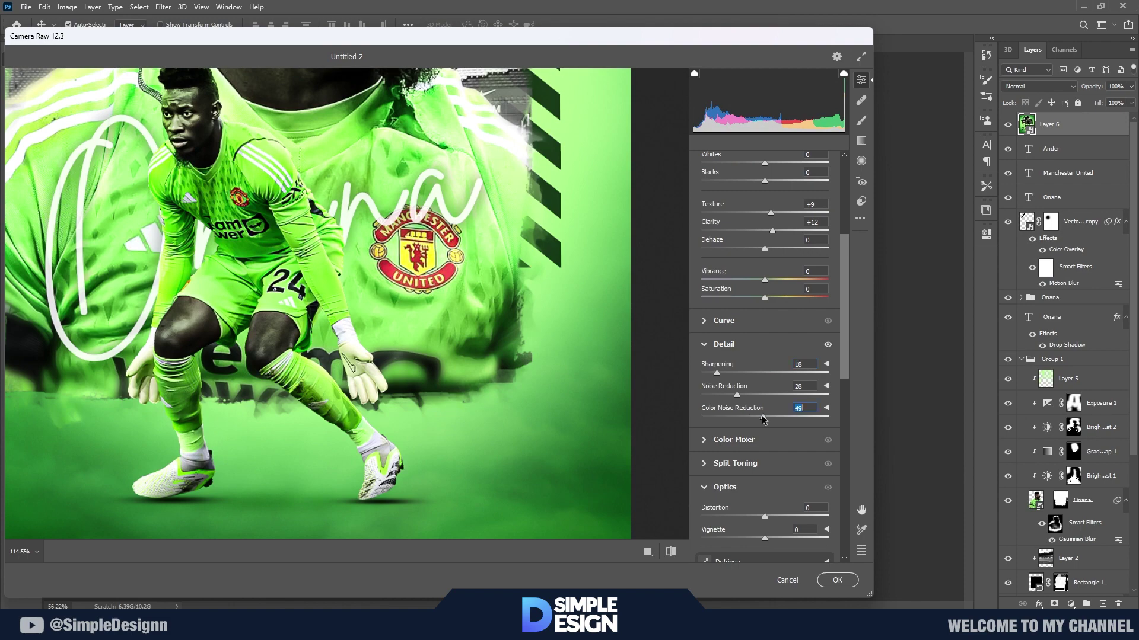
left_click_drag(763, 419, 761, 419)
scroll(765, 433, "down", 1)
key("ctrl+0")
left_click_drag(764, 487, 757, 486)
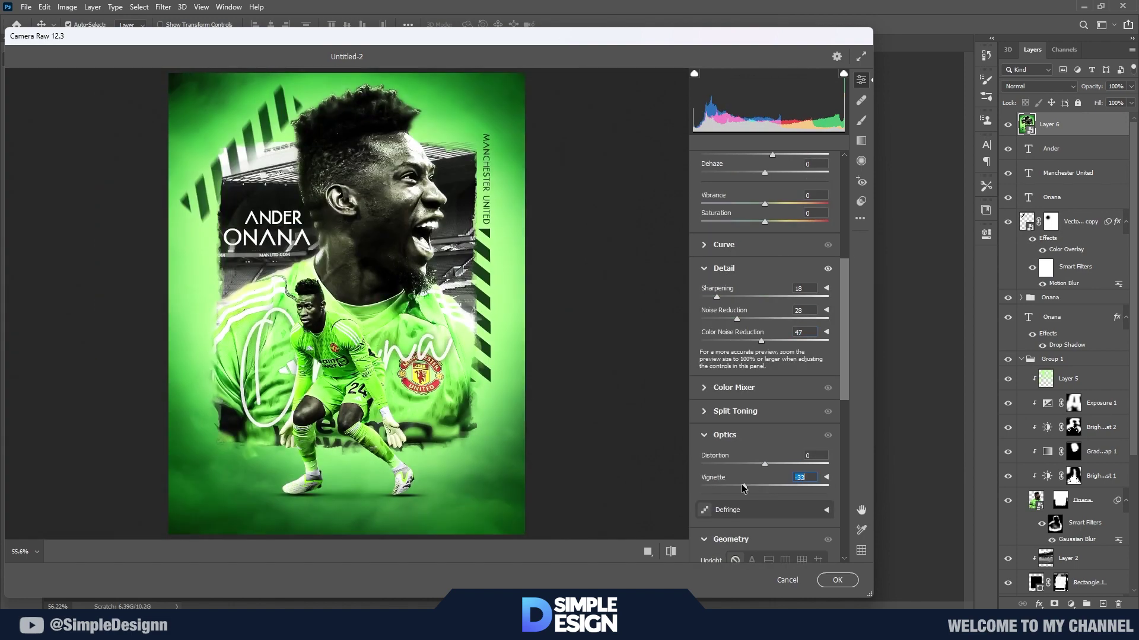
scroll(725, 486, "down", 3)
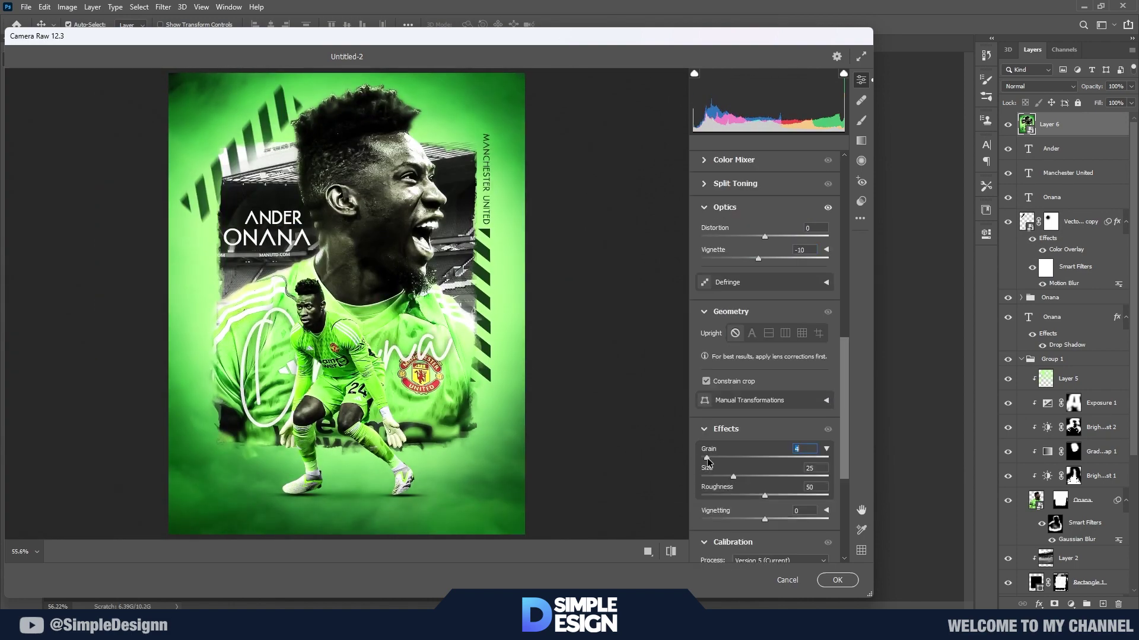
- Shift the Green Primary hue to +19 and apply the Camera Raw filter
left_click(461, 479)
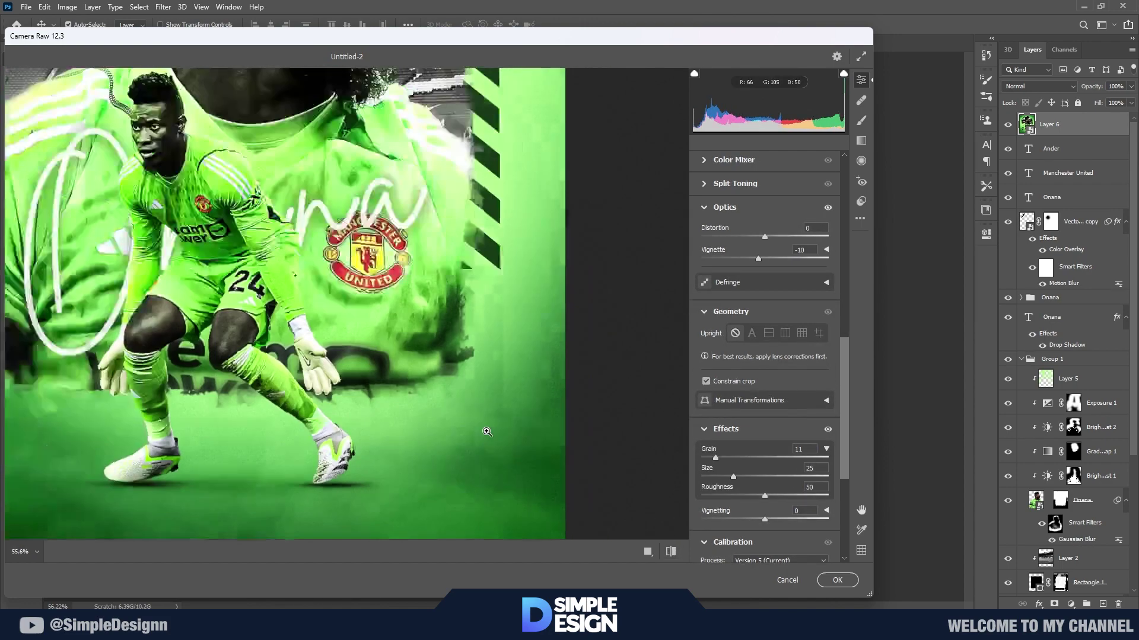
scroll(754, 431, "down", 3)
scroll(753, 432, "down", 4)
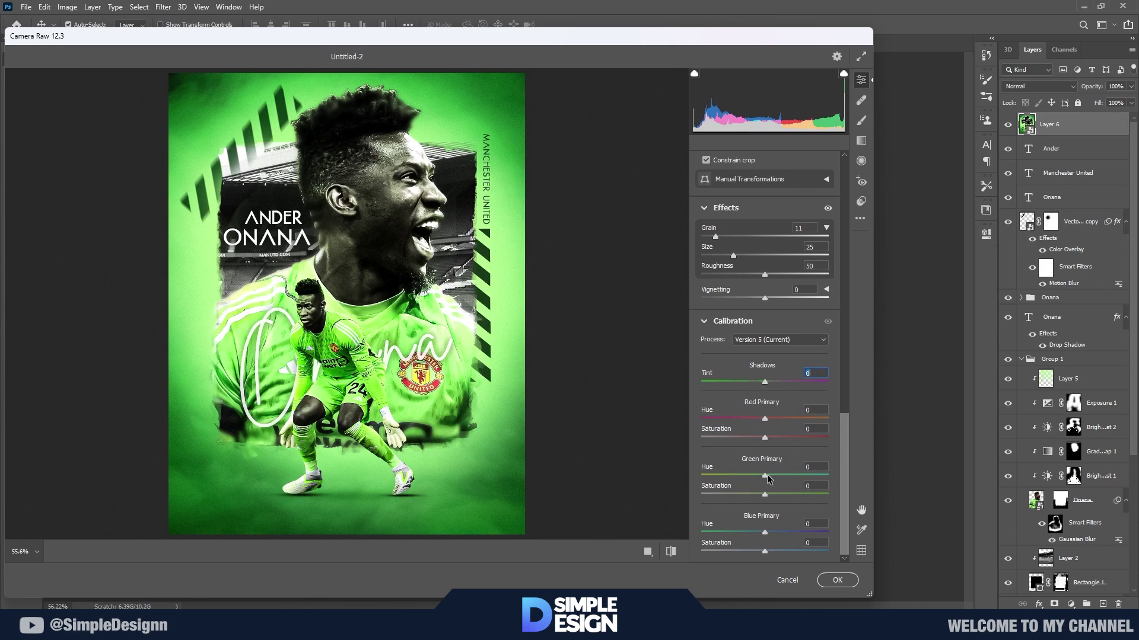
mouse_move(765, 476)
left_mouse_down()
mouse_move(796, 475)
mouse_move(773, 483)
left_mouse_up()
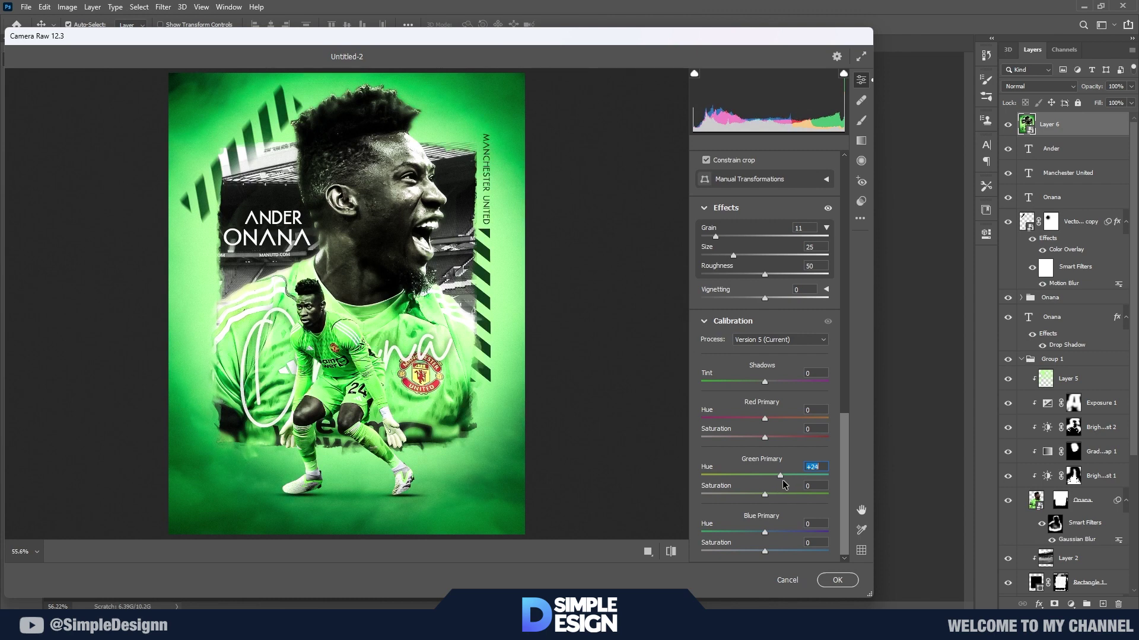
key("Down")
key("Down")
key("Down")
key("Down")
key("Down")
key("Down")
left_click(671, 552)
left_click(837, 580)
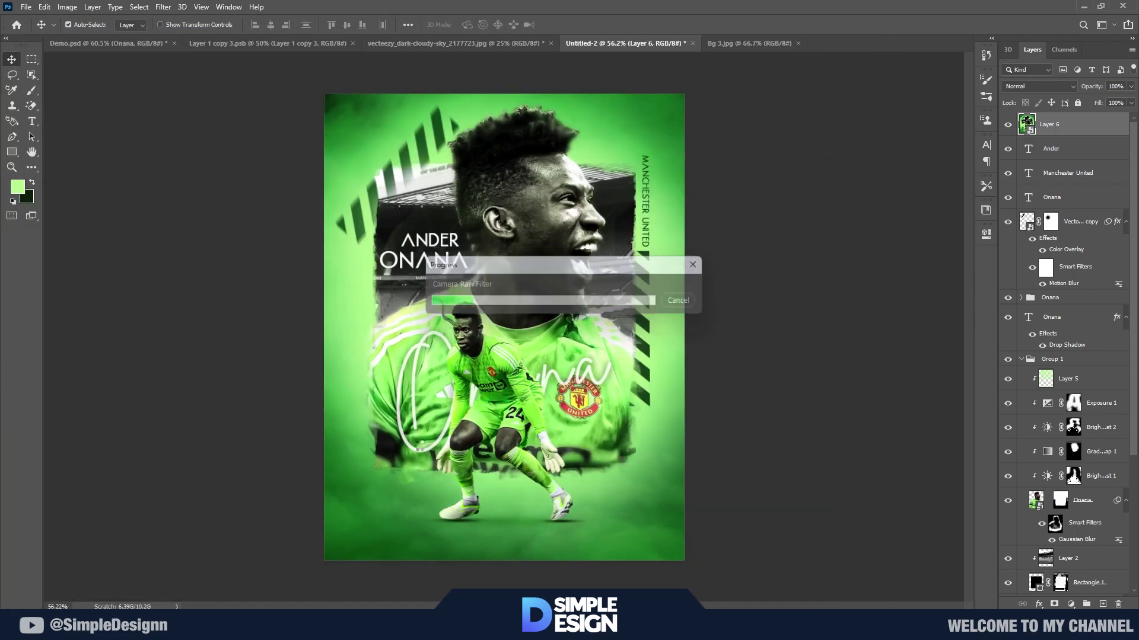
- Shrink the Manchester United crest and place it above the ANDER ONANA title
scroll(595, 349, "down", 2)
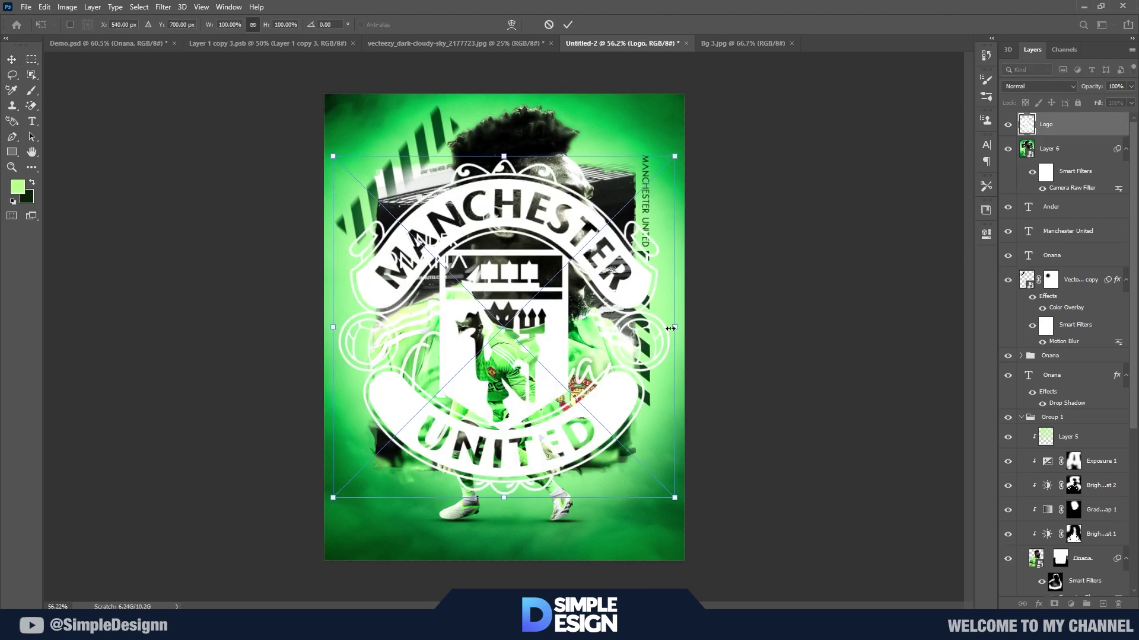
mouse_move(670, 328)
left_mouse_down()
mouse_move(539, 328)
mouse_move(593, 210)
mouse_move(431, 191)
mouse_move(434, 212)
left_mouse_up()
- Shrink the Manchester United crest and centre it just above the ANDER in 'ANDER ONANA'
key("Return")
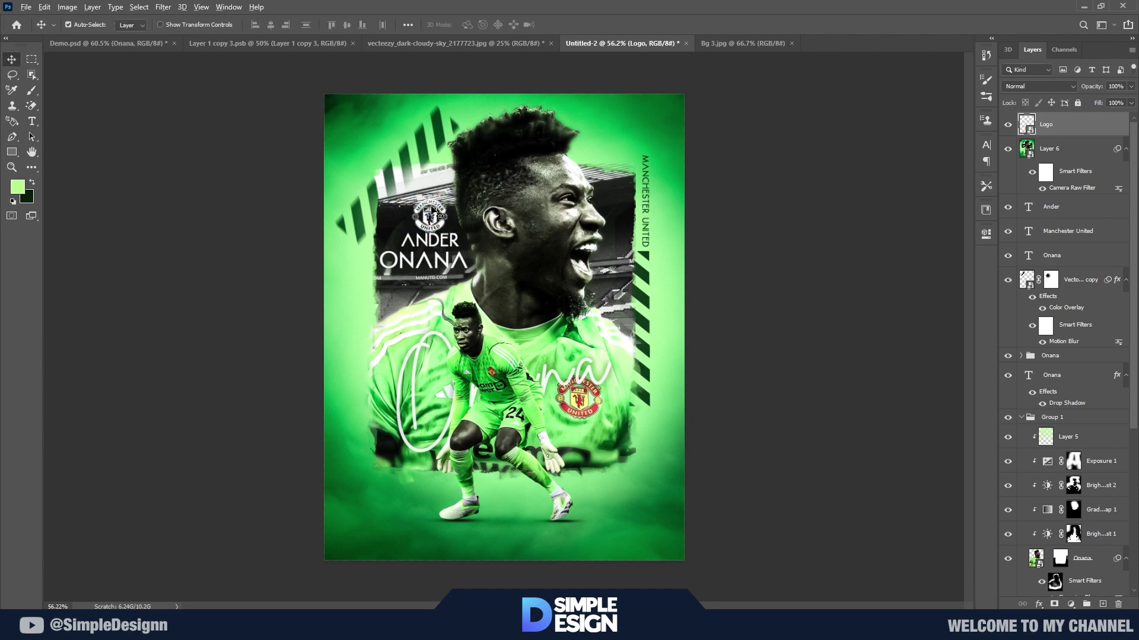
scroll(433, 210, "up", 5)
key("ctrl+t")
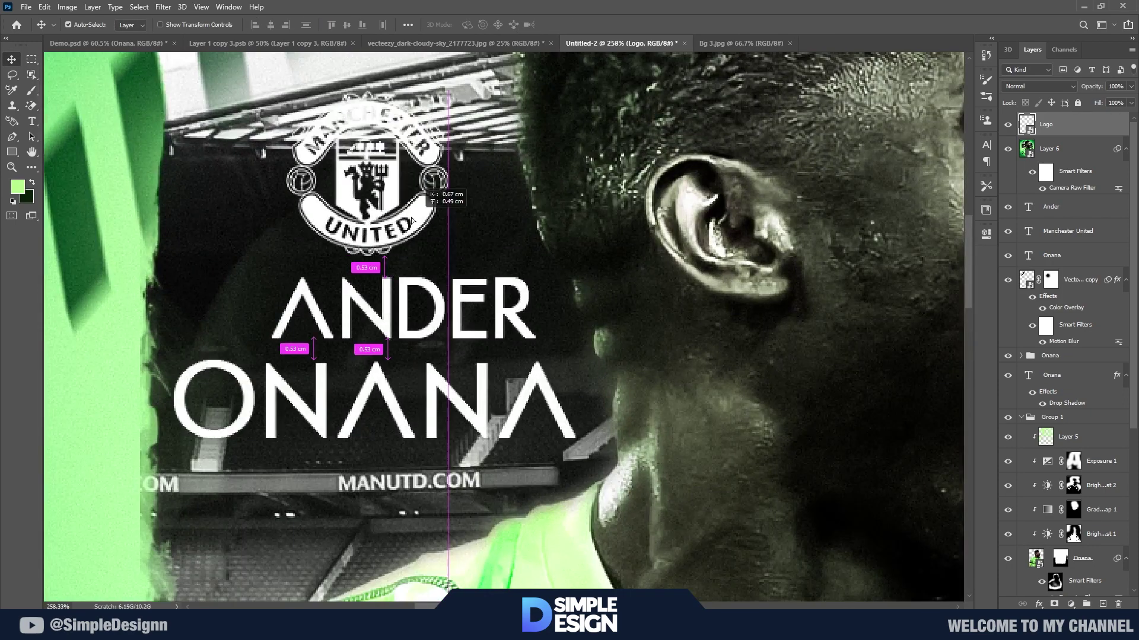
left_click_drag(498, 238, 339, 260)
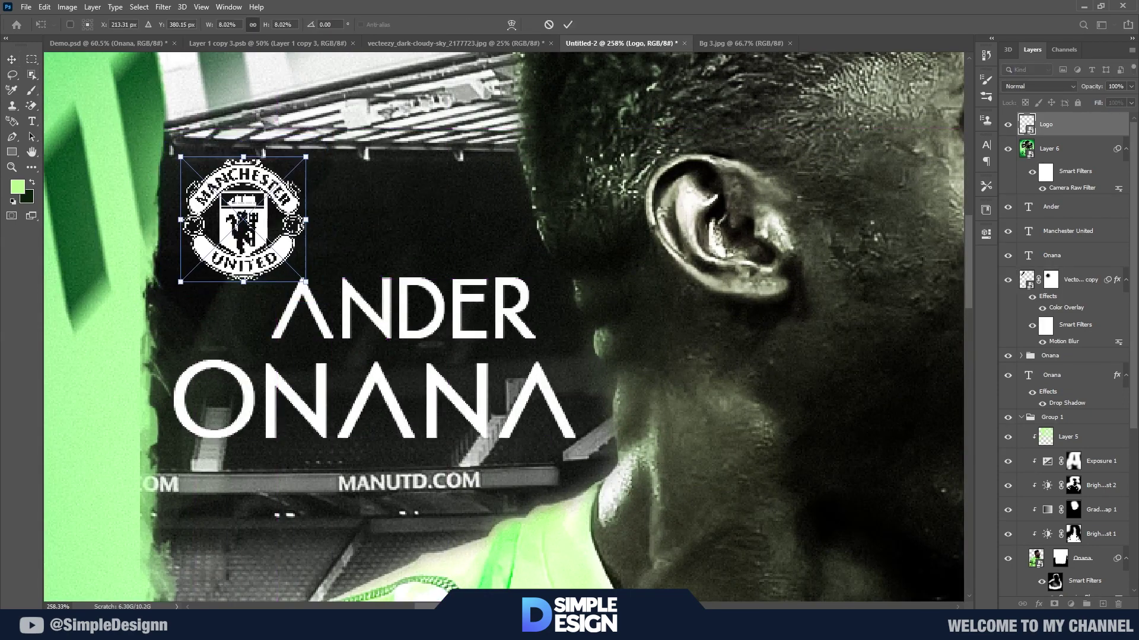
left_click_drag(249, 237, 408, 221)
key("Return")
key("ctrl+0")
scroll(522, 285, "down", 2)
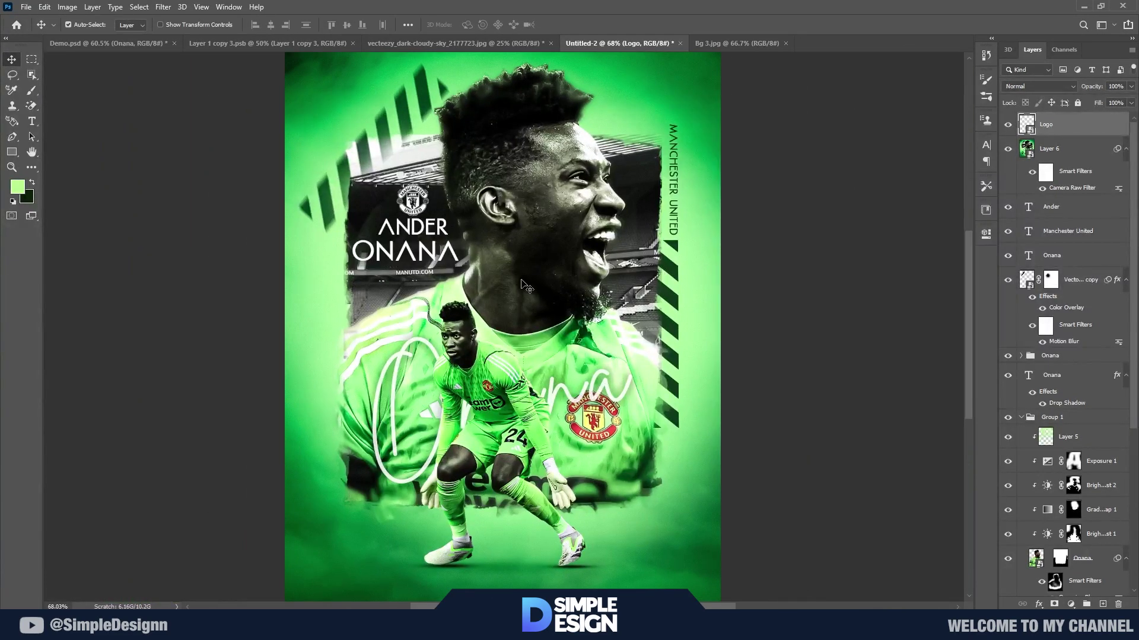